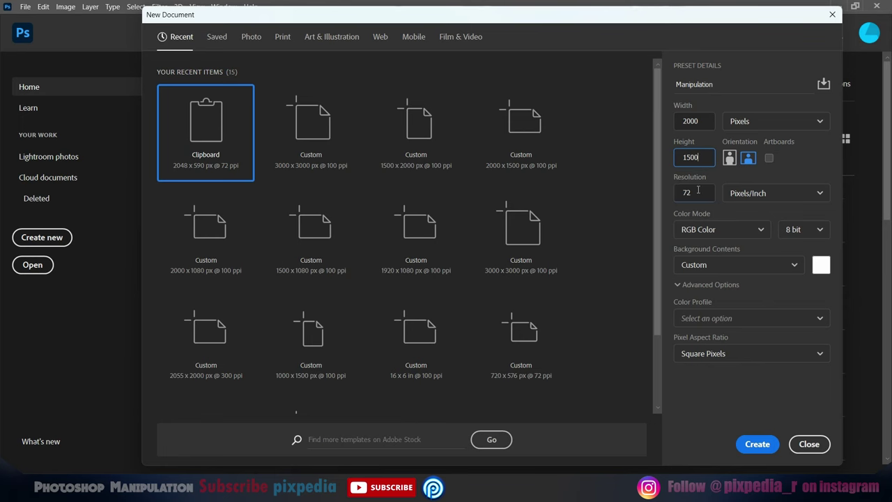
Create the new 2000×1500 px, 300 ppi document with a transparent background
click(739, 265)
click(697, 348)
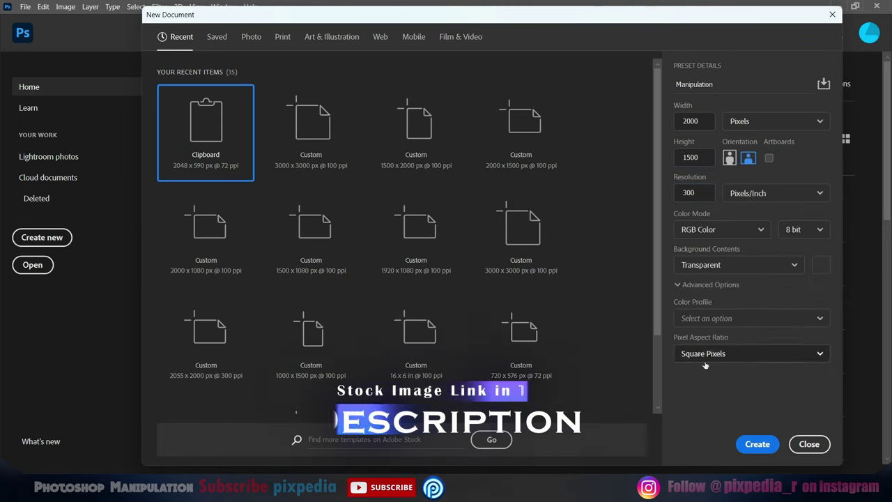
click(758, 444)
Copy the whole Background.jpg forest photo and paste it into the Manipulation document
key(ctrl+o)
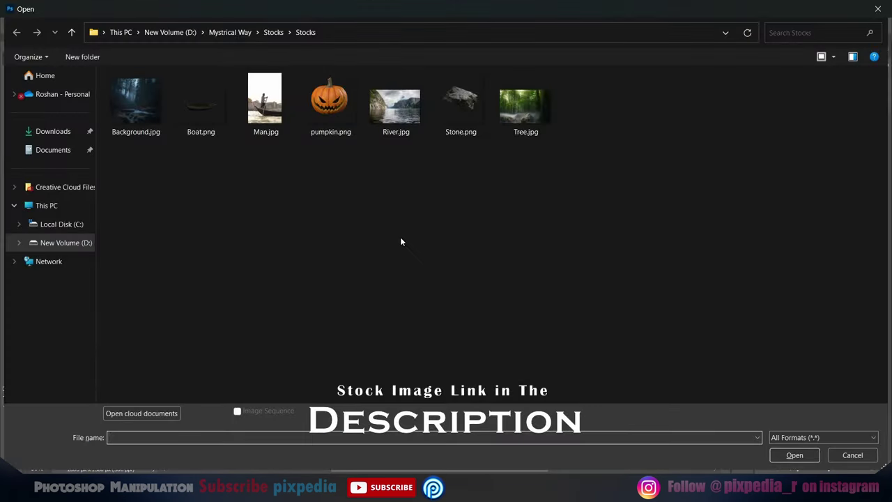
click(794, 454)
key(ctrl+a)
key(ctrl+c)
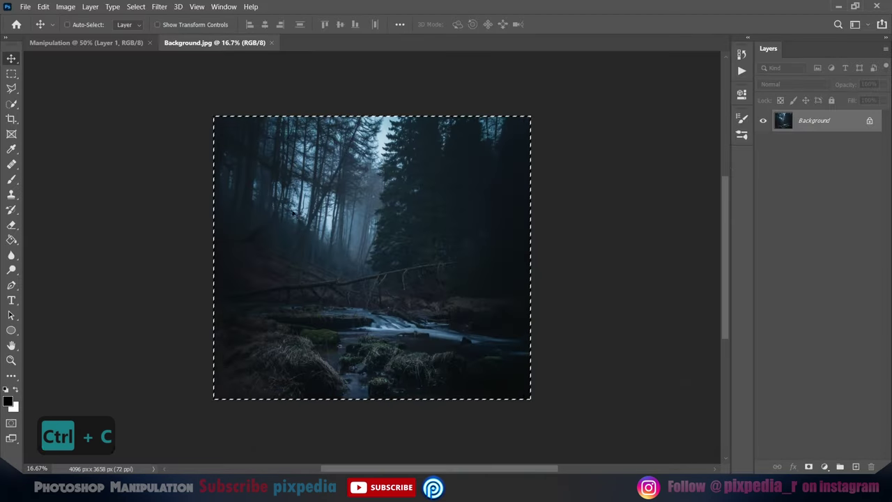
click(86, 43)
key(ctrl+v)
Convert the pasted forest layer to a Smart Object and scale it to fill the canvas
right_click(835, 123)
click(745, 148)
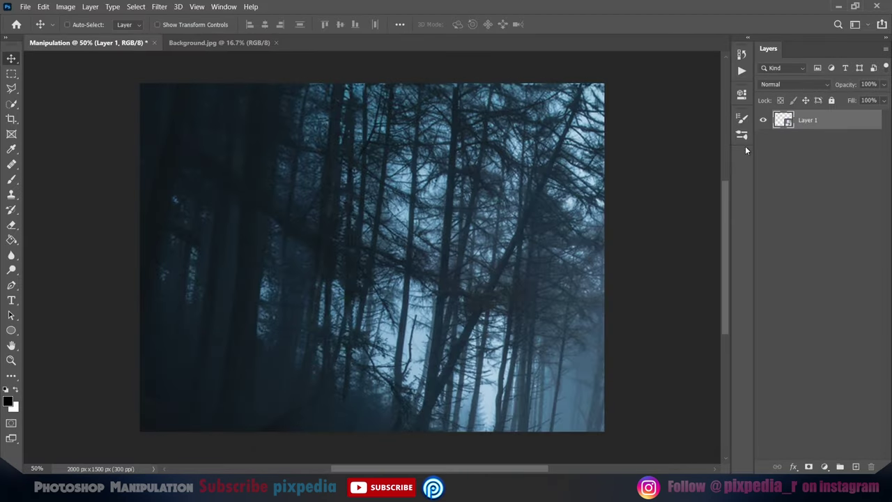
key(ctrl+t)
drag(139, 83, 194, 133)
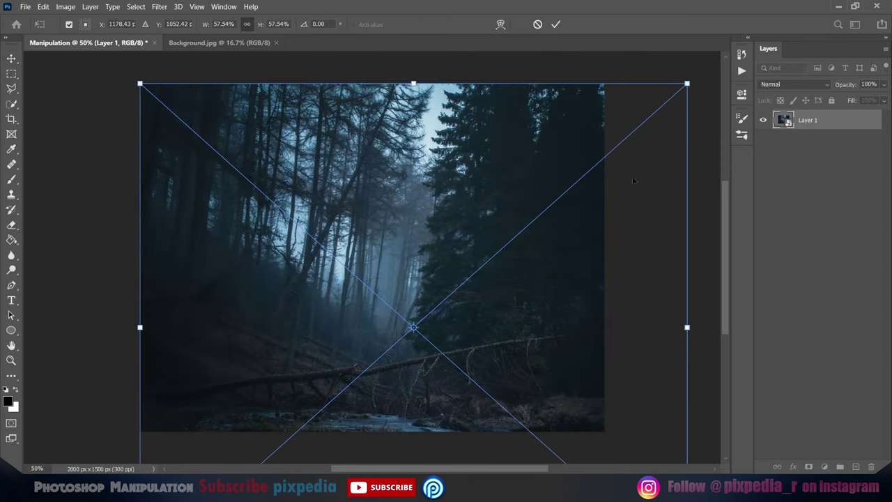
drag(472, 175, 421, 127)
scroll(530, 275, down, 1)
drag(572, 277, 604, 289)
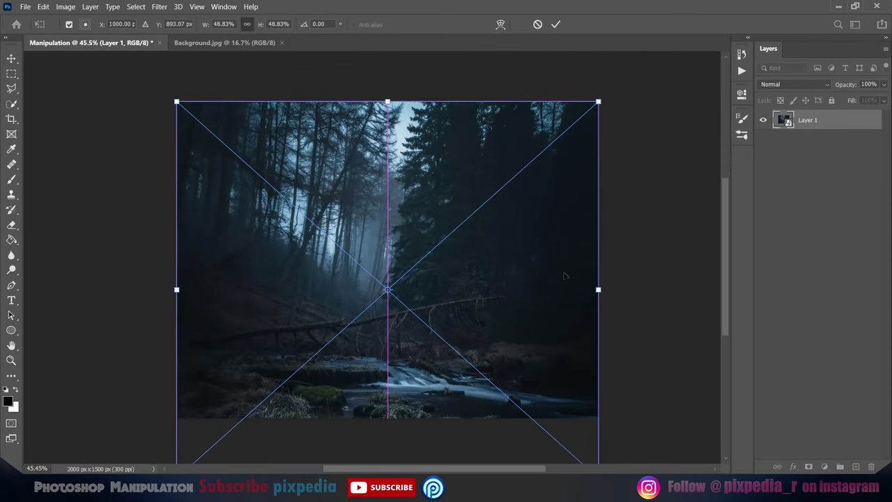
key(Return)
Rasterize the forest layer and add a new empty layer above it
right_click(834, 123)
click(703, 201)
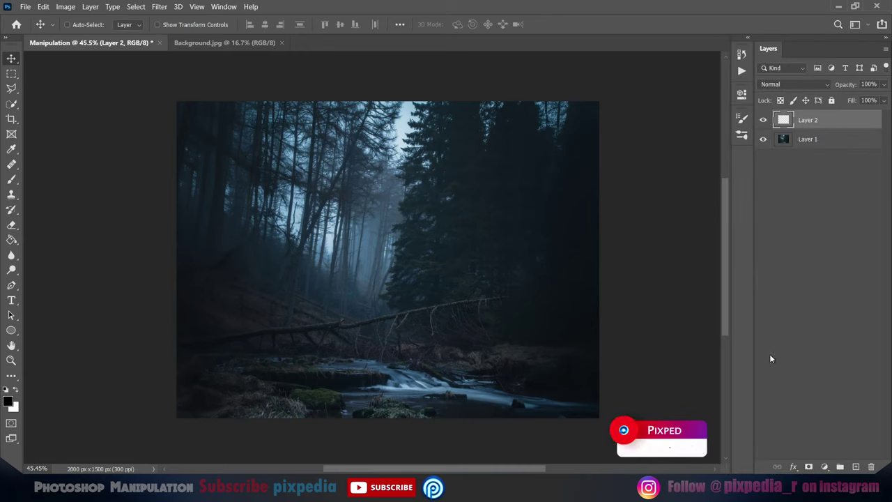
click(855, 466)
click(14, 180)
Paint a straight black band across the canvas middle with a ~55 px brush at 71% flow
right_click(289, 244)
mouse_move(362, 269)
mouse_down()
mouse_move(327, 269)
mouse_move(613, 289)
mouse_up()
key(Return)
key(v)
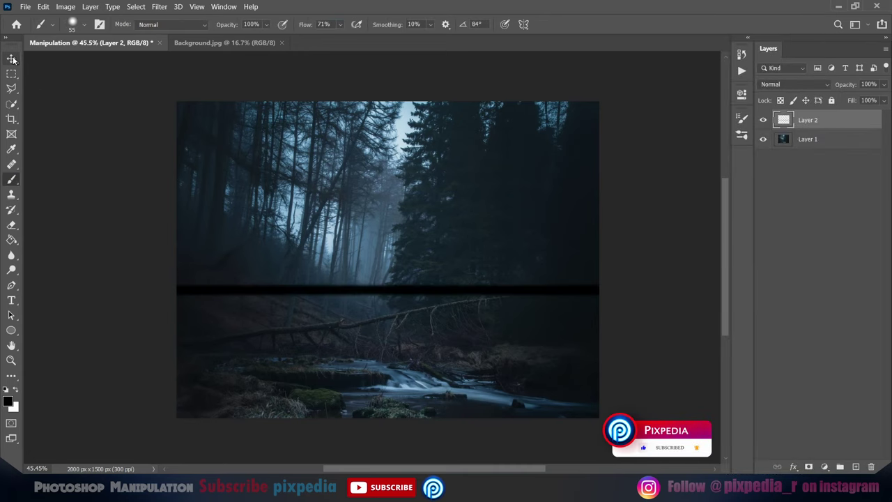
click(807, 138)
Clone Stamp at 59% flow to extend the bright fog gap downward between the trees
key(s)
scroll(394, 156, up, 3)
mouse_move(394, 157)
mouse_down()
mouse_move(373, 223)
mouse_move(357, 142)
mouse_up()
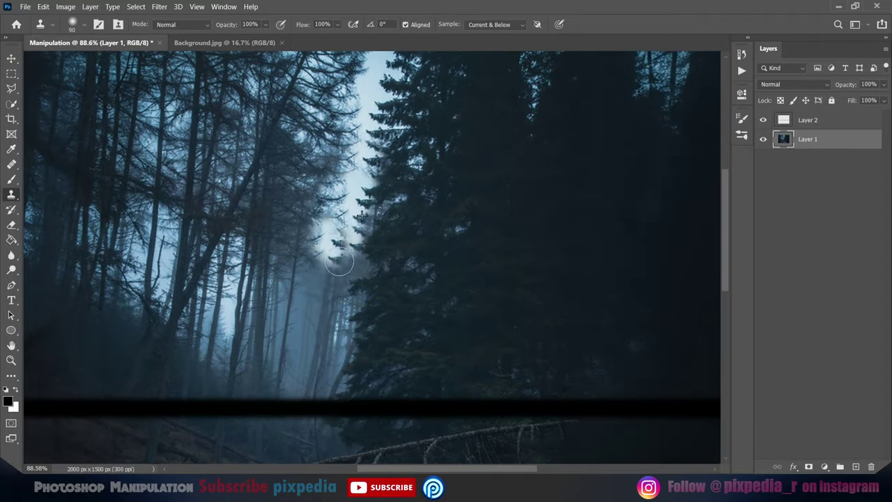
right_click(347, 229)
key(Escape)
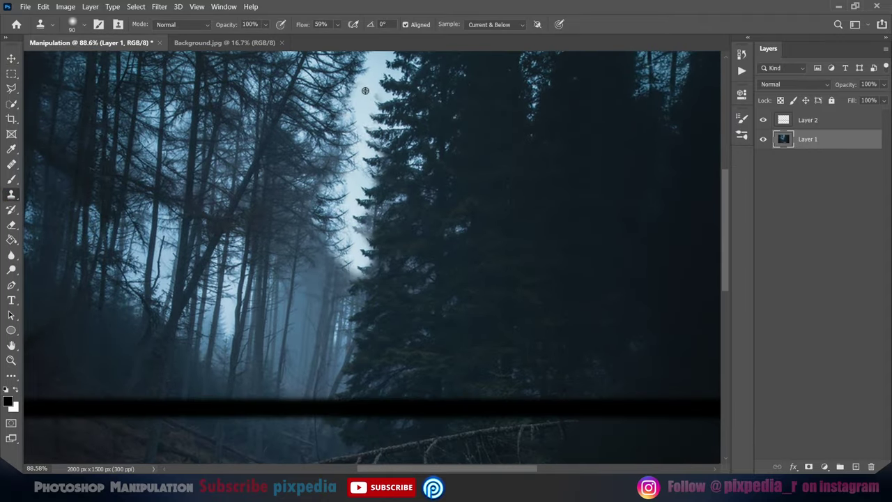
key(ctrl+z)
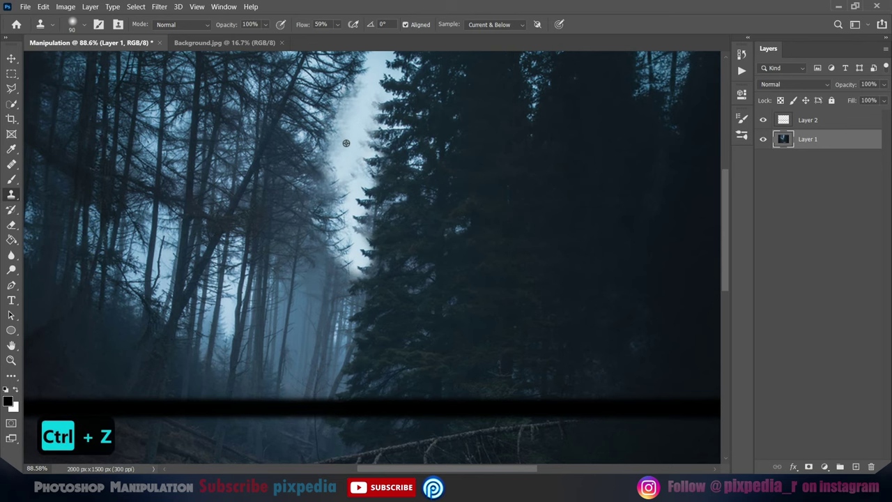
mouse_move(334, 166)
mouse_down()
mouse_move(328, 179)
mouse_move(345, 246)
mouse_move(308, 278)
mouse_move(324, 282)
mouse_up()
scroll(345, 284, up, 1)
mouse_move(300, 332)
mouse_down()
mouse_move(318, 159)
mouse_move(334, 312)
mouse_up()
scroll(334, 313, down, 10)
Switch between the Move and Clone Stamp tools, then bring up the Stocks file browser
key(v)
scroll(380, 333, up, 8)
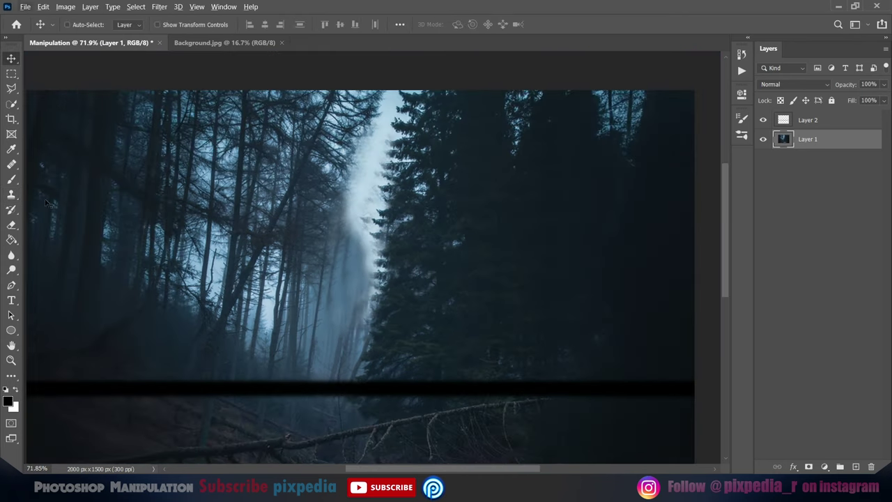
key(s)
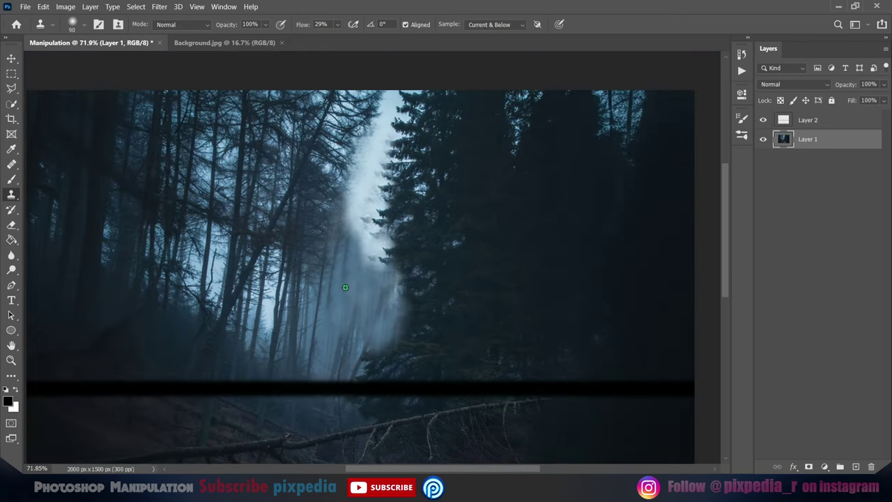
scroll(361, 276, down, 10)
key(v)
scroll(360, 277, up, 8)
key(ctrl+o)
Copy the River.jpg photo and paste it into the Manipulation document
click(403, 125)
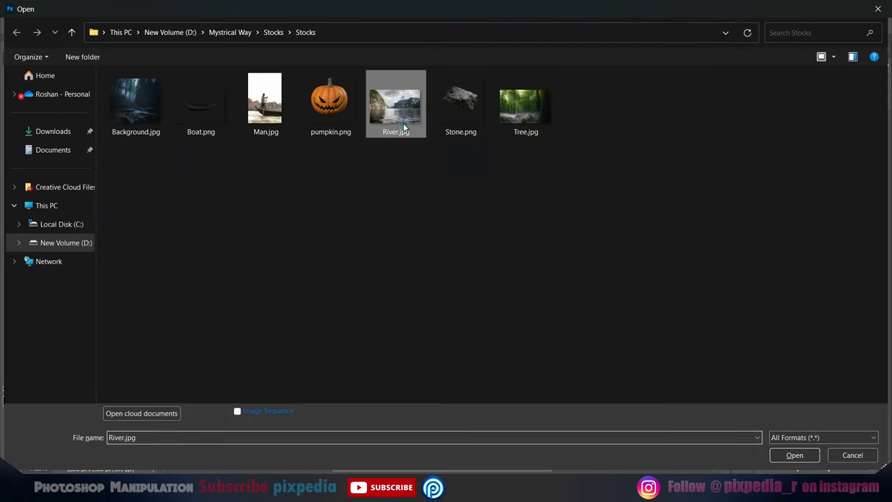
double_click(404, 127)
key(m)
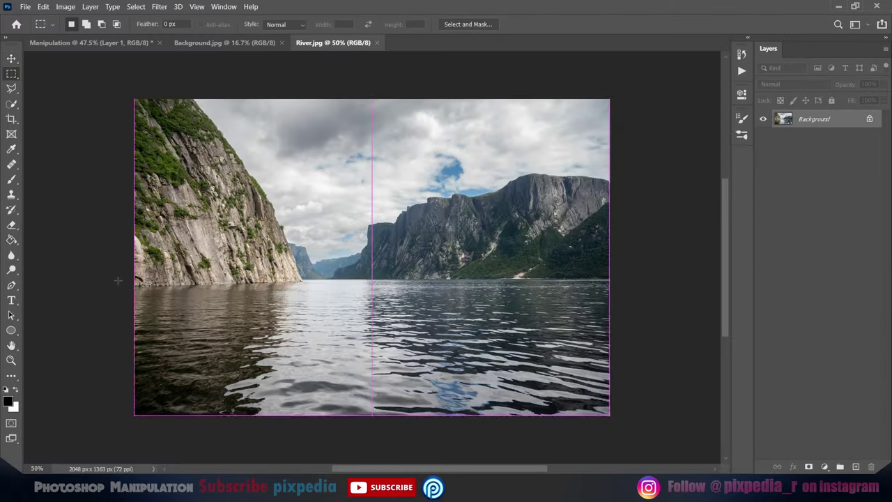
key(ctrl+c)
key(ctrl+d)
click(91, 42)
key(ctrl+v)
Move the river into the lower half and scale it to about 117%
key(v)
drag(388, 226, 389, 353)
right_click(848, 140)
click(729, 151)
key(ctrl+t)
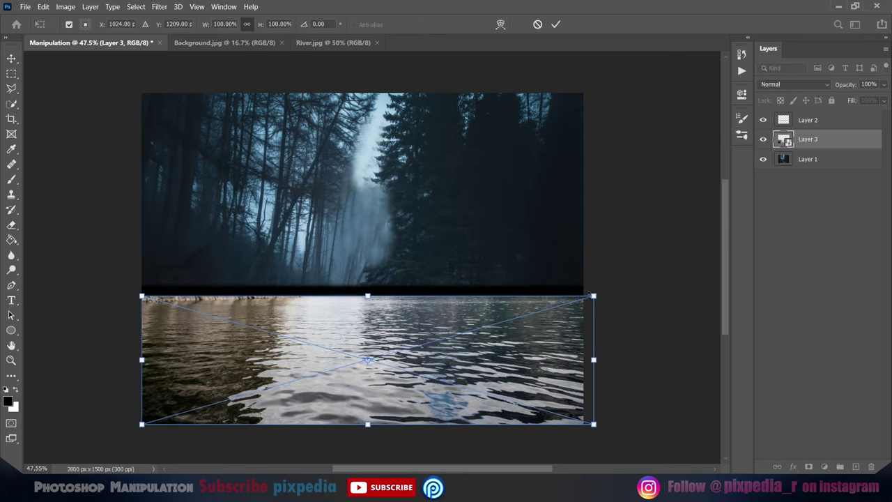
drag(593, 296, 628, 282)
drag(460, 370, 471, 383)
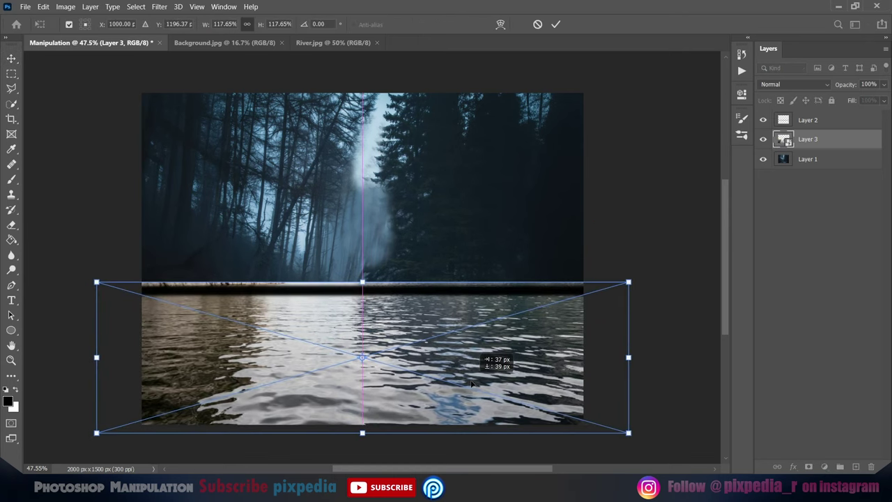
Widen the river's bottom and skew its top for perspective, then rasterize it
scroll(488, 321, up, 1)
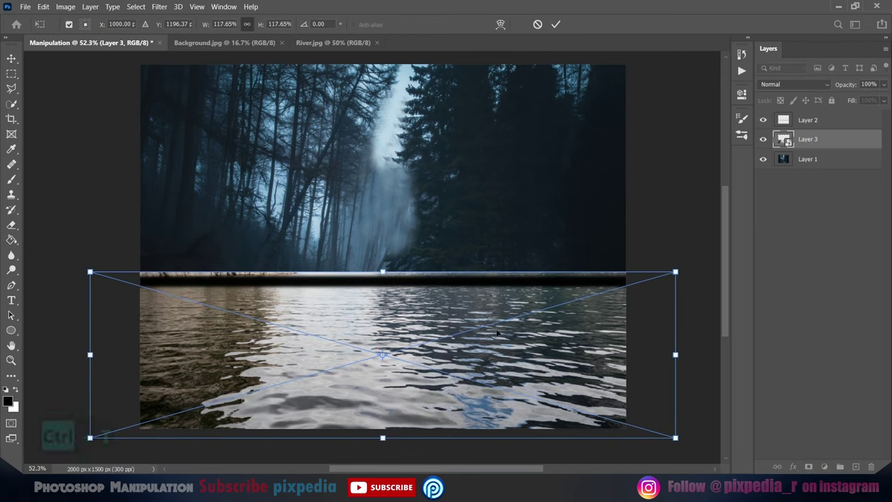
drag(382, 439, 363, 435)
drag(383, 270, 393, 270)
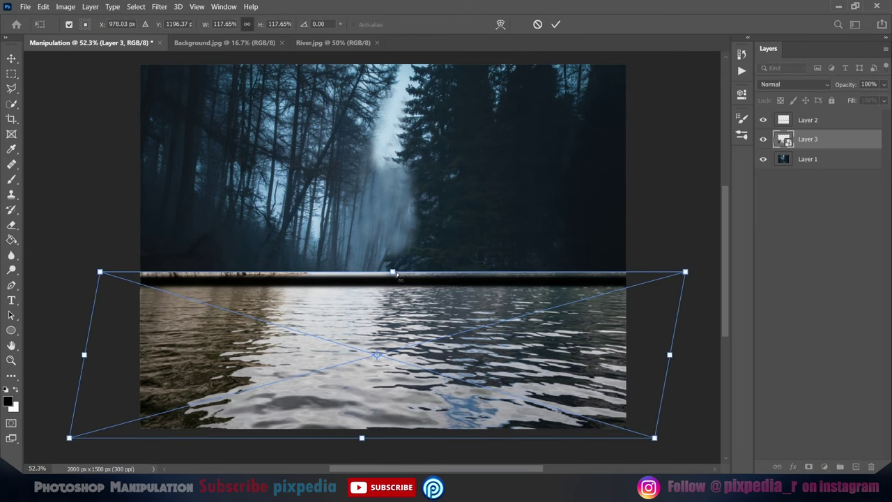
click(555, 24)
right_click(843, 139)
click(700, 202)
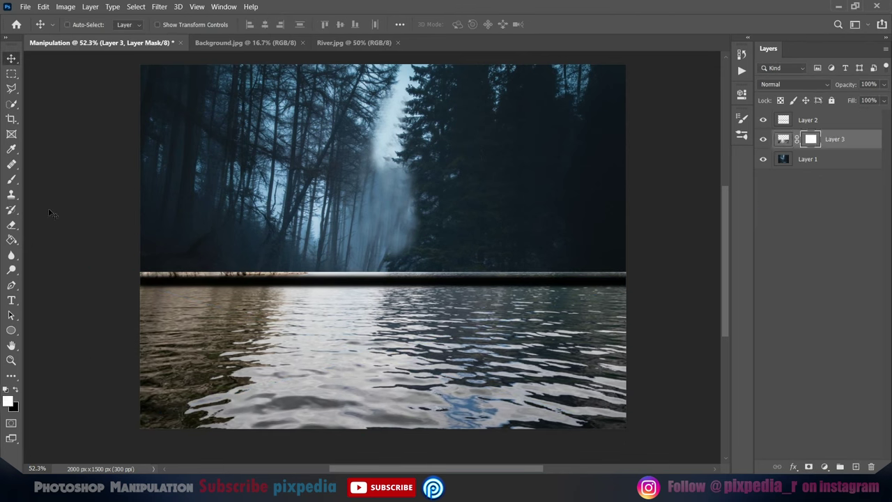
Set up the Brush at 40% flow for masking the river
key(b)
right_click(248, 305)
key(Escape)
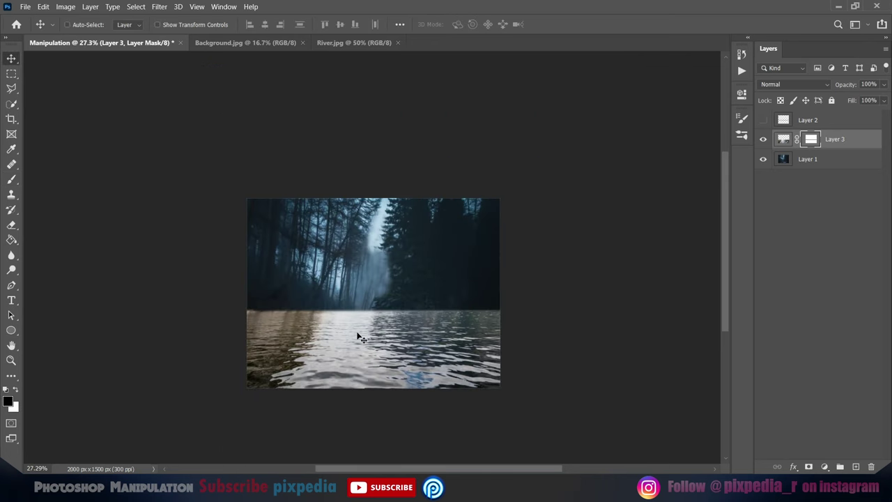
Clip a Levels adjustment to the river and lower the output whites in Red and Green
click(641, 286)
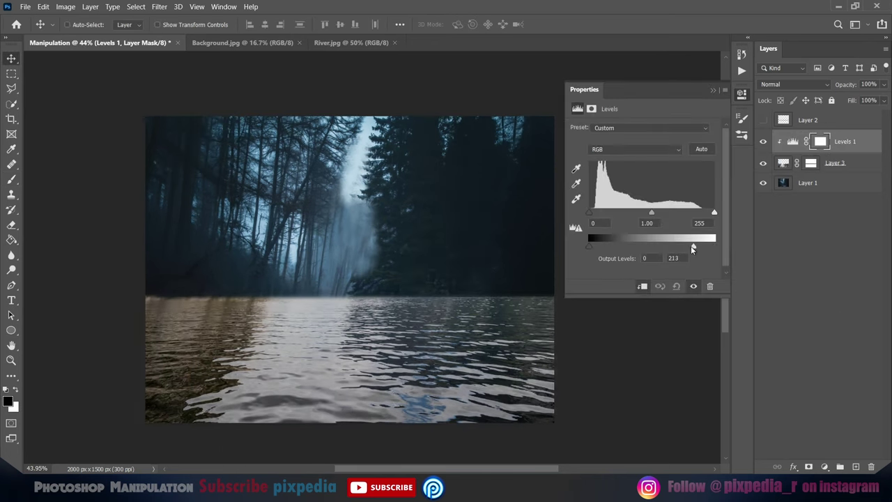
click(634, 149)
drag(714, 246, 665, 247)
click(593, 168)
click(634, 149)
click(608, 177)
key(alt+3)
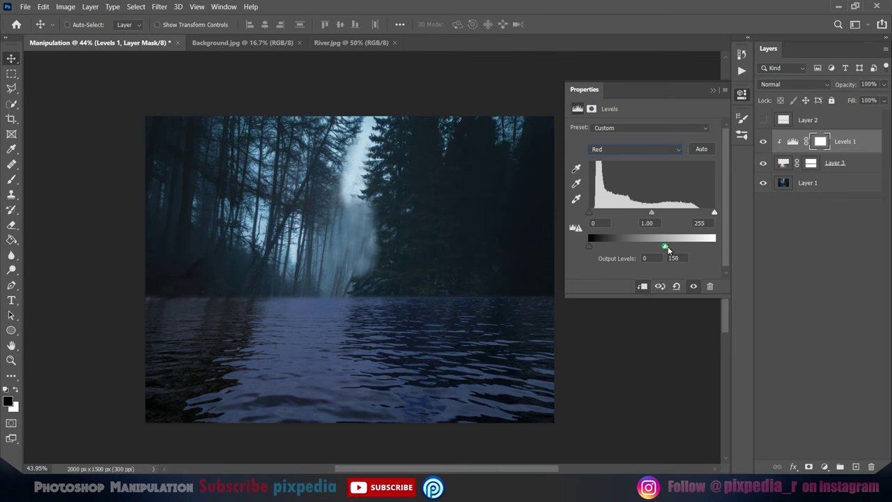
Add a Color Balance adjustment above the forest, shifting midtones slightly toward cyan
click(807, 182)
click(824, 466)
click(815, 360)
drag(628, 150, 625, 153)
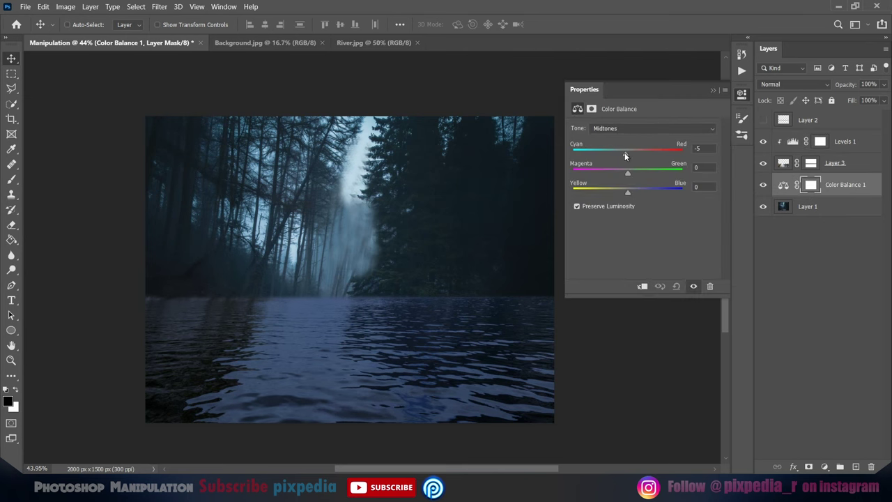
Revisit the water Levels adjustment's Green channel, then collapse its properties
click(792, 141)
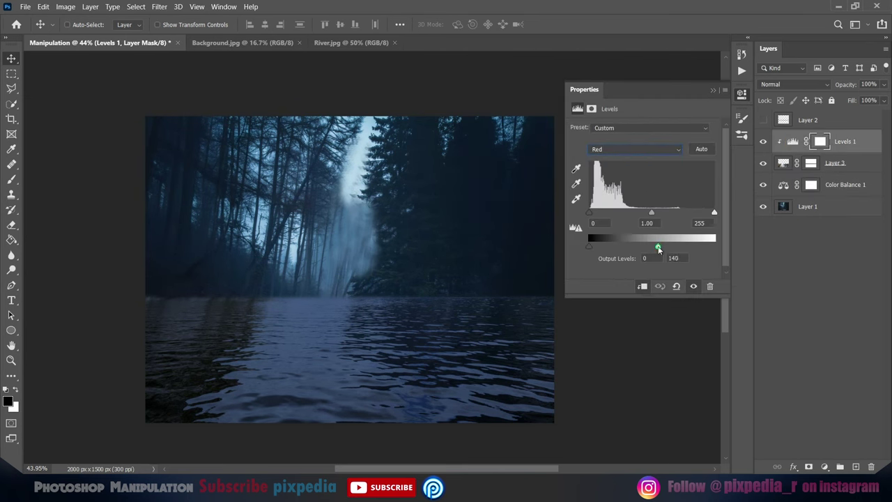
click(626, 174)
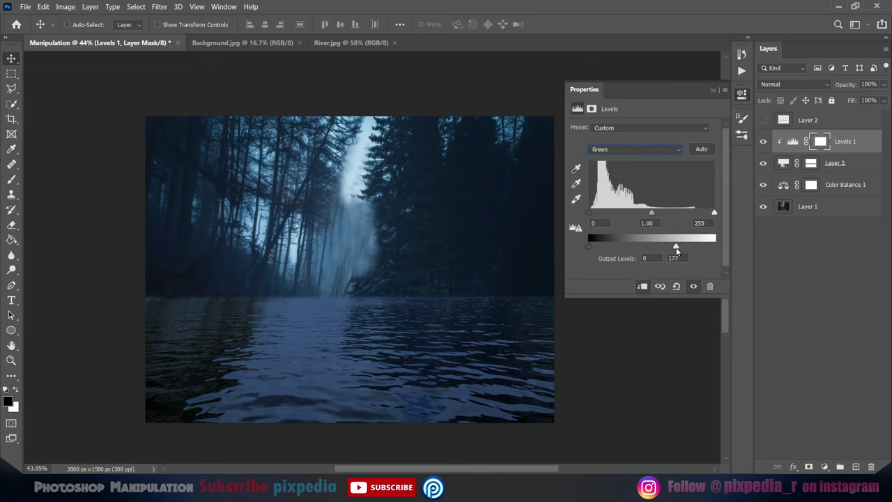
click(741, 92)
scroll(420, 285, down, 2)
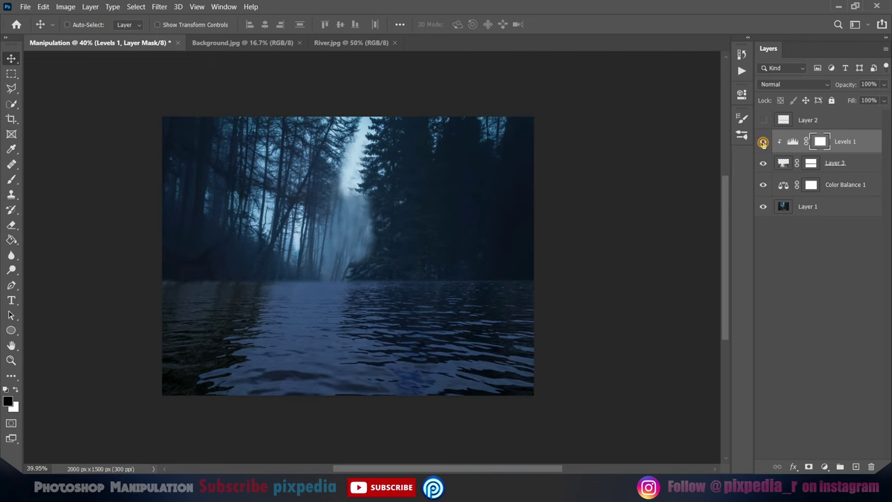
Add an Exposure boost to the water, limited by Blend If to lighter underlying areas
click(824, 466)
click(818, 325)
drag(640, 161, 668, 159)
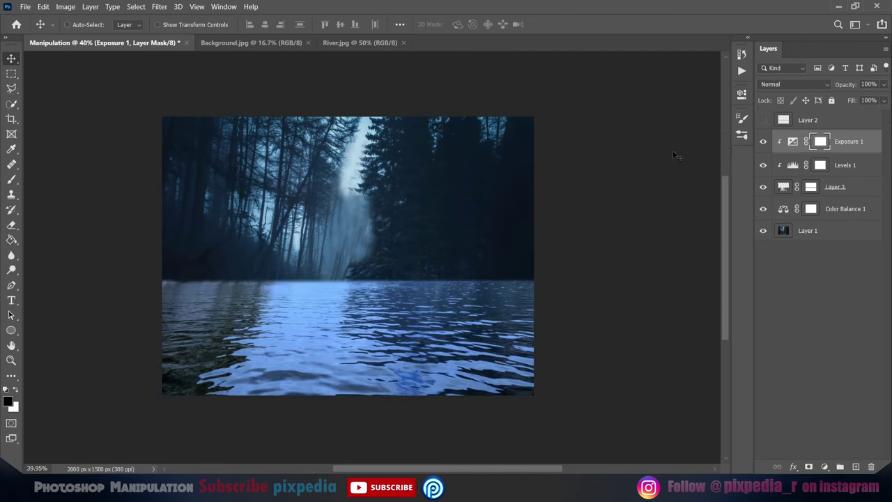
double_click(867, 149)
drag(382, 239, 403, 238)
click(612, 36)
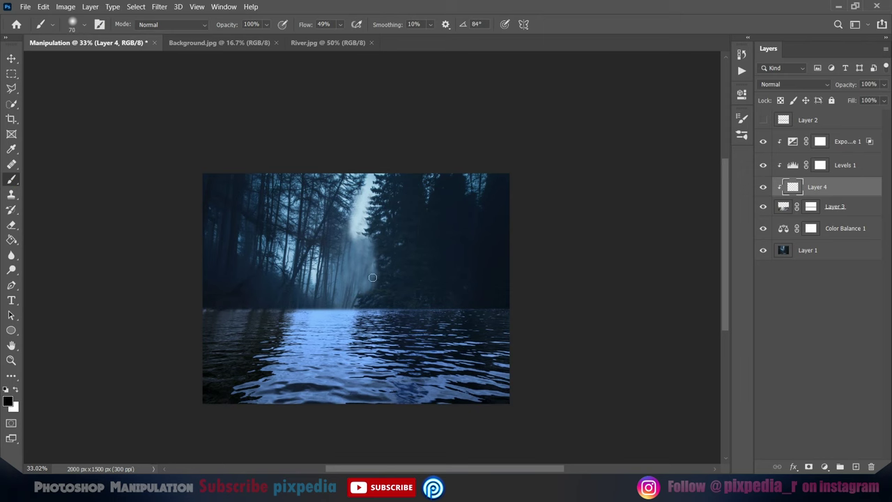
Paint black with a large soft brush to darken the trees right of the mist
right_click(376, 280)
key(Return)
scroll(481, 281, up, 2)
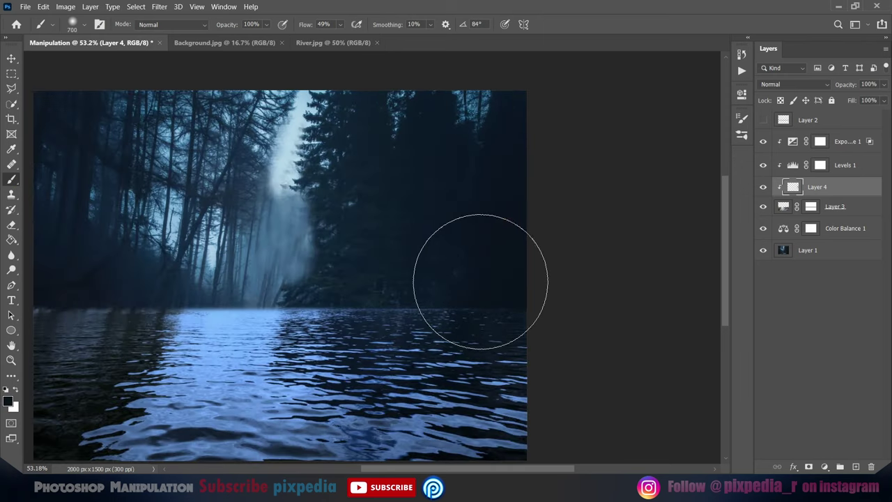
drag(394, 225, 572, 289)
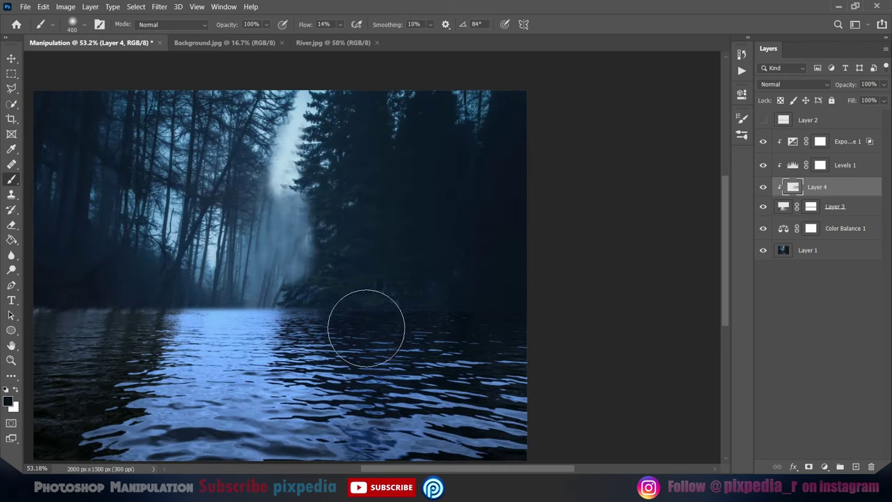
scroll(366, 324, left, 5)
drag(512, 279, 316, 250)
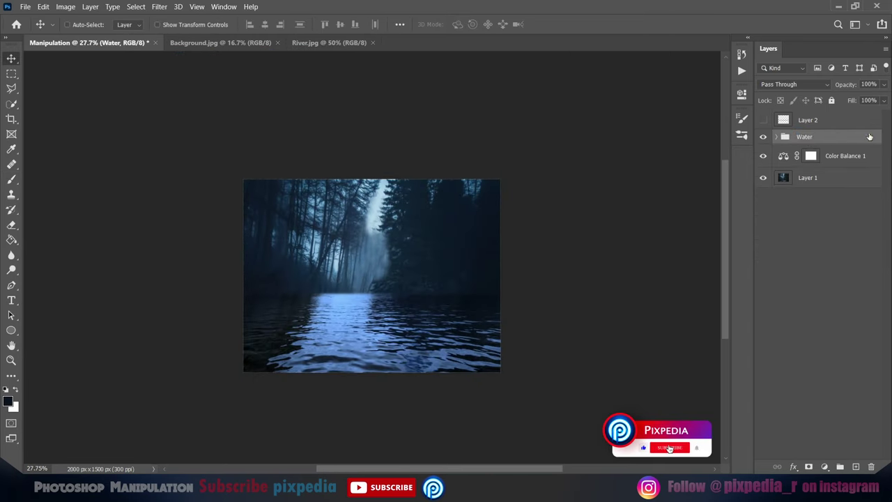
Group the background layers as BG and select the forest Layer 1
key(ctrl+g)
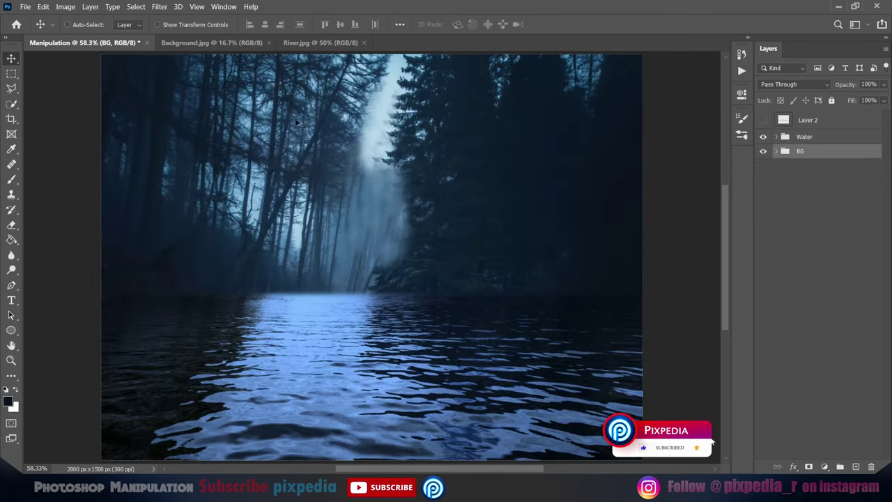
click(828, 136)
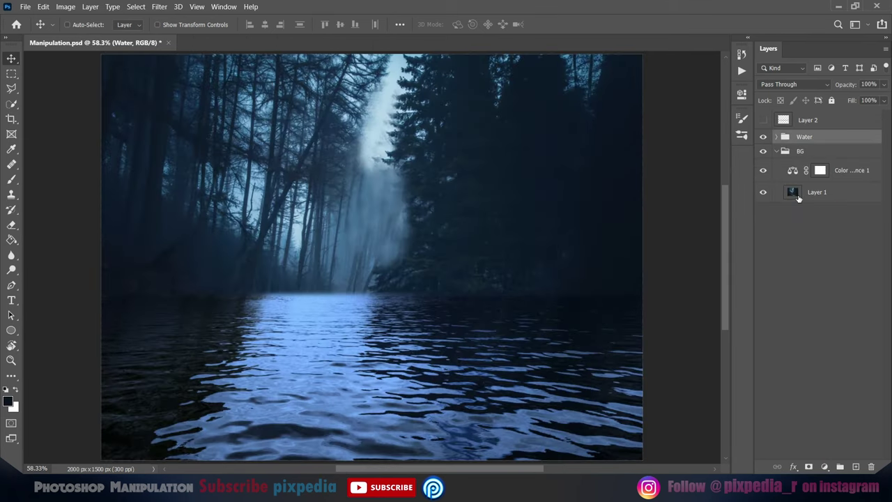
click(798, 199)
Blend the mist edge on Layer 1 using the Clone Stamp and Mixer Brush
key(s)
scroll(367, 156, up, 3)
scroll(337, 221, up, 2)
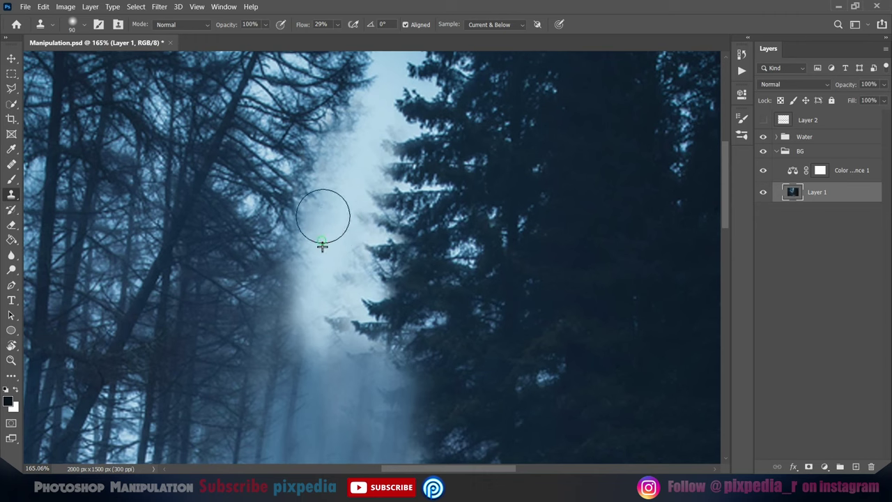
drag(345, 186, 357, 202)
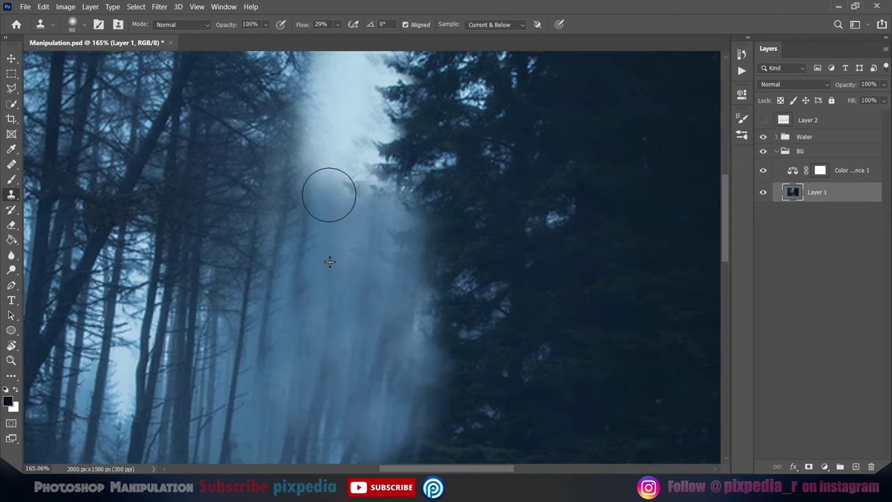
right_click(11, 178)
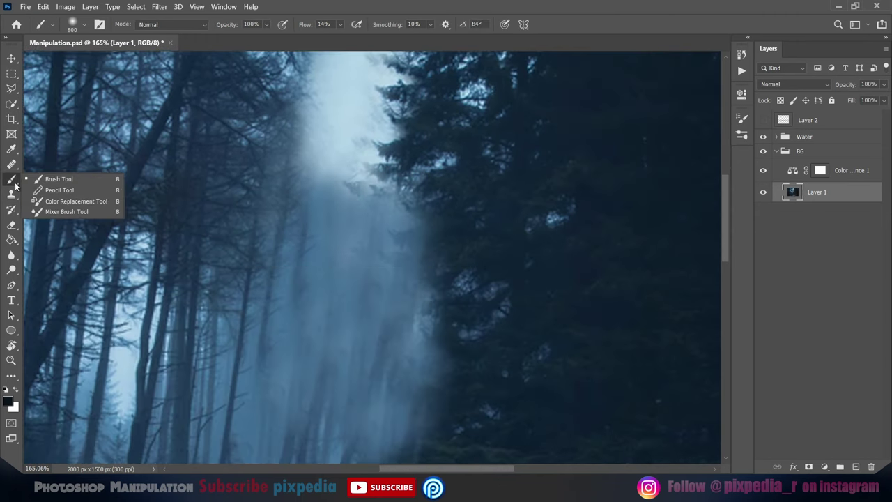
click(67, 211)
scroll(345, 300, down, 3)
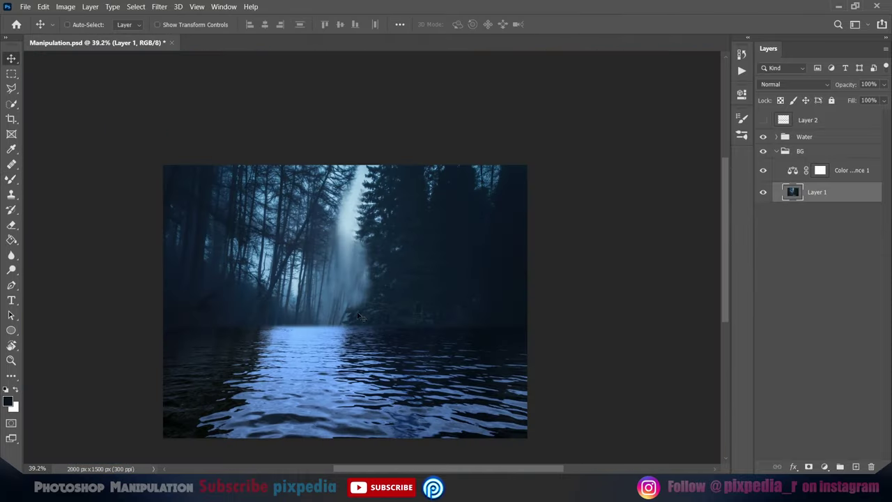
click(852, 170)
Add a blue colorized Hue/Saturation adjustment in Color Dodge mode at 20% fill
click(824, 466)
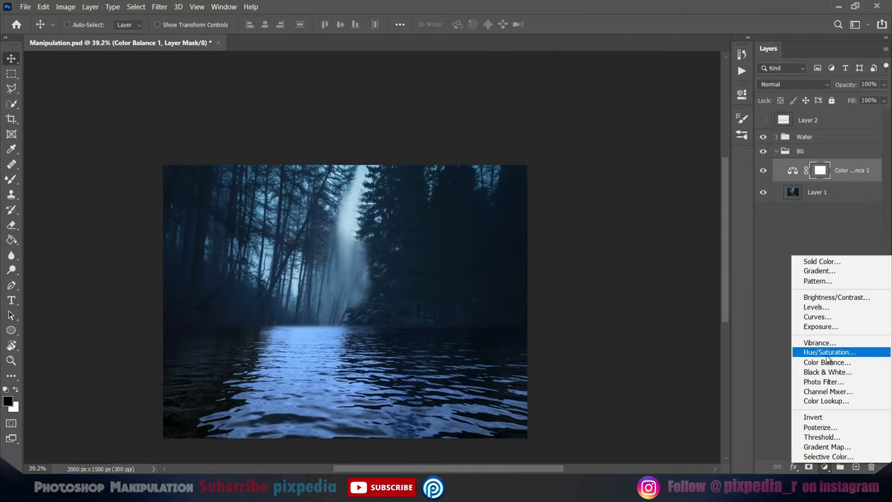
click(808, 344)
click(632, 234)
drag(573, 172, 653, 171)
click(792, 84)
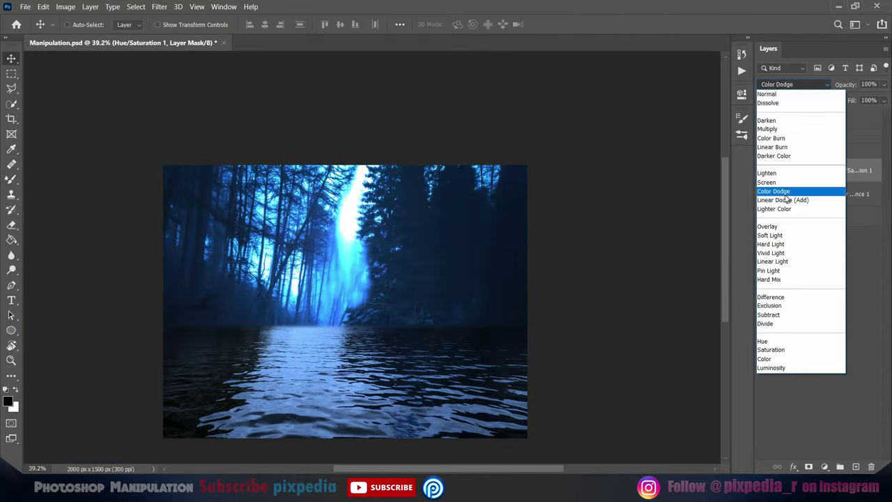
click(784, 192)
drag(883, 101, 840, 123)
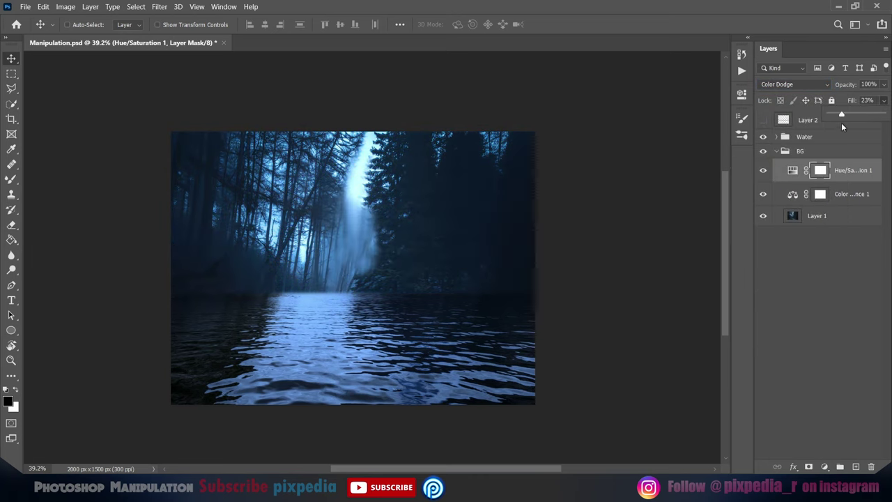
Split the Underlying Layer Blend If slider so the glow affects only brighter areas
double_click(843, 175)
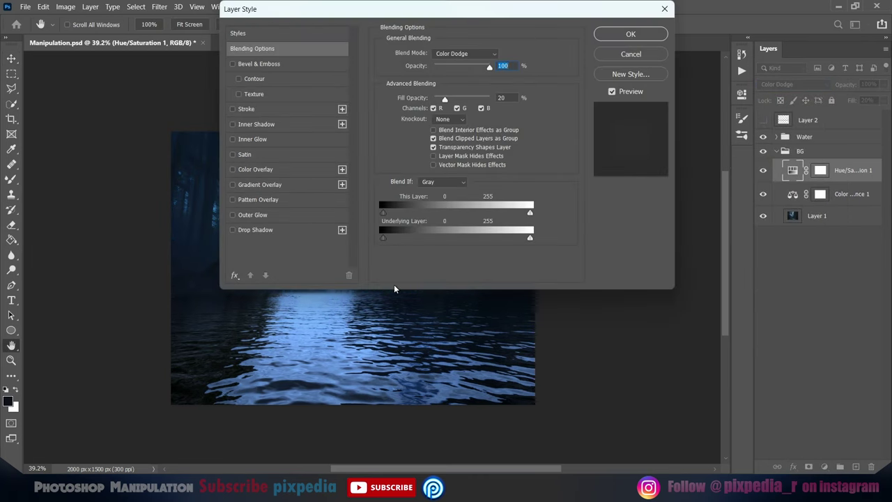
drag(404, 293, 433, 350)
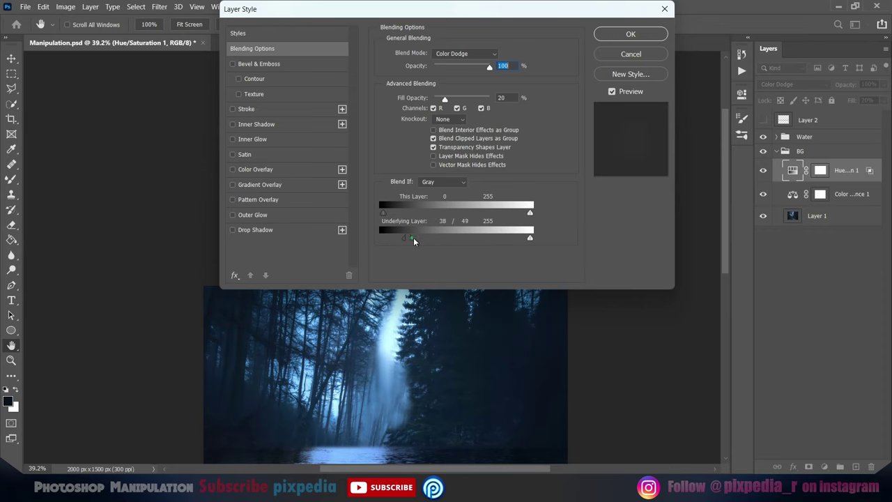
click(630, 34)
drag(424, 312, 434, 143)
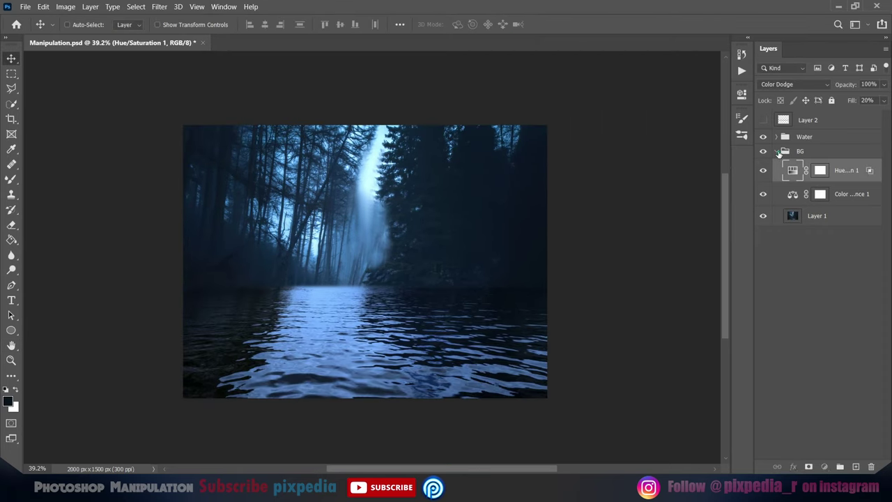
click(778, 151)
click(776, 137)
drag(472, 305, 464, 312)
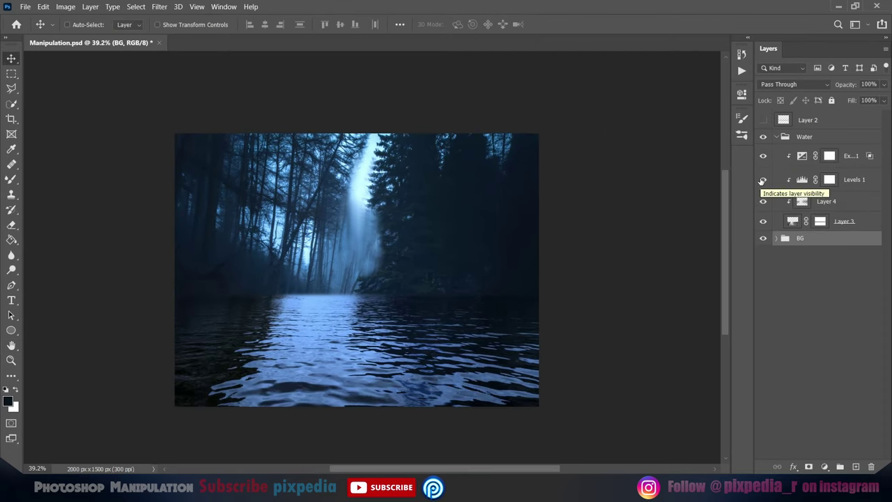
Apply Lens Blur (Radius 23, Brightness 65) to the forest Layer 1 in the BG group
click(776, 137)
click(776, 151)
click(817, 215)
click(159, 6)
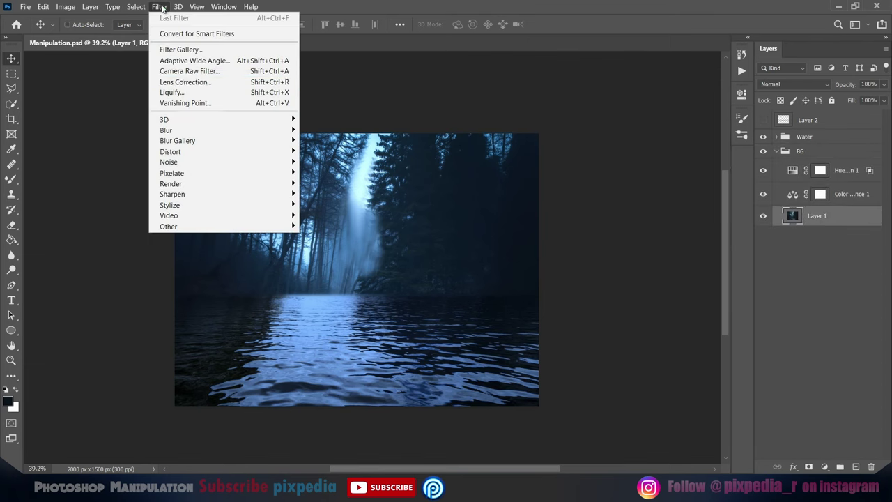
click(322, 183)
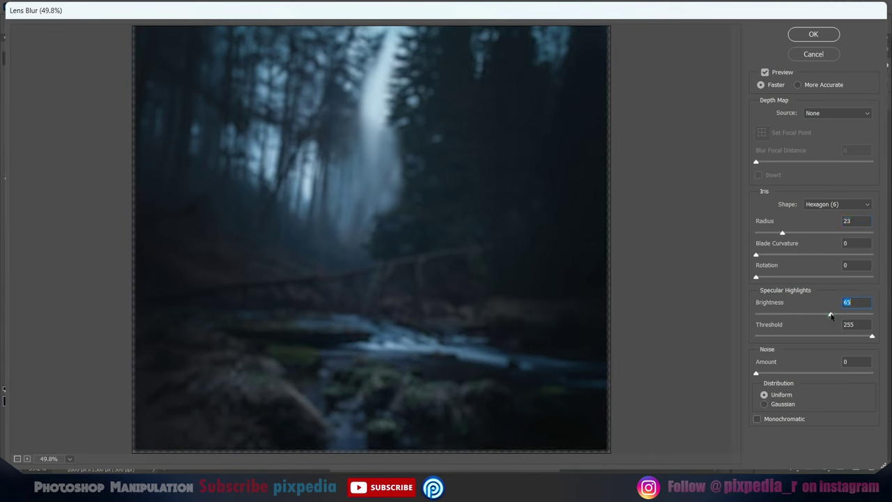
Apply the lens blur, then add a clipped Layer 5 above Layer 4 in the Water group
click(807, 37)
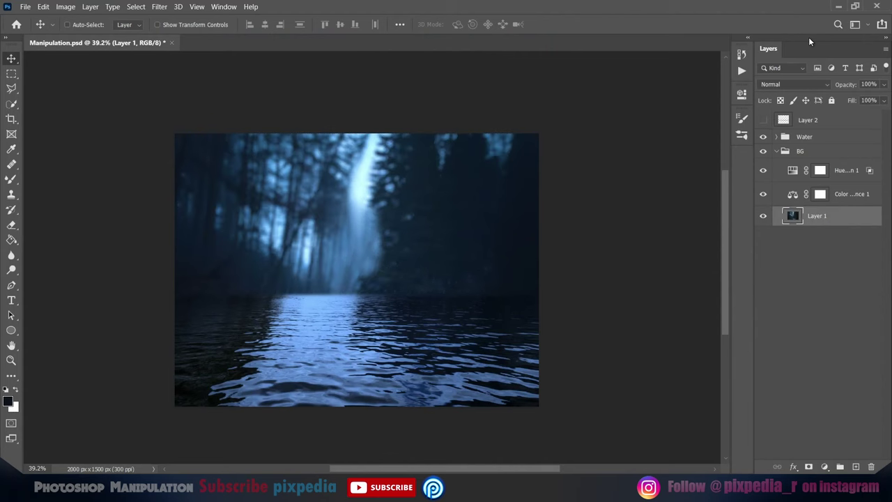
click(759, 201)
click(825, 200)
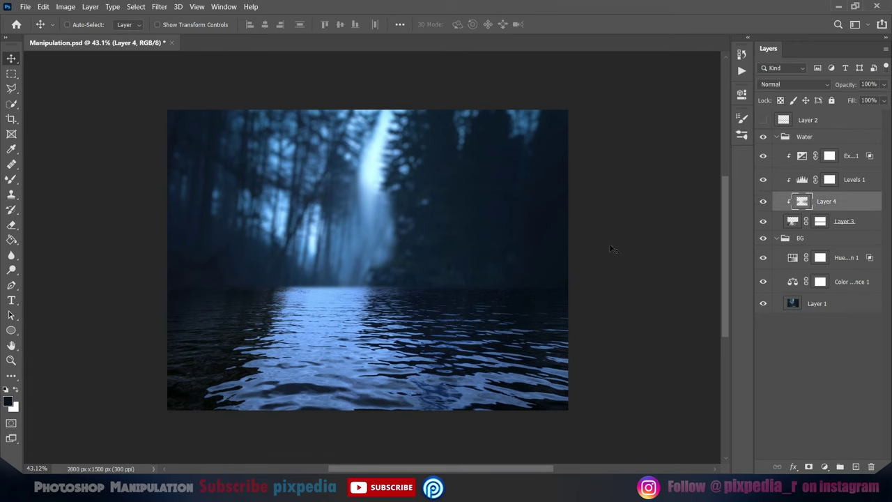
click(11, 179)
scroll(512, 292, up, 2)
key(ctrl+shift+alt+n)
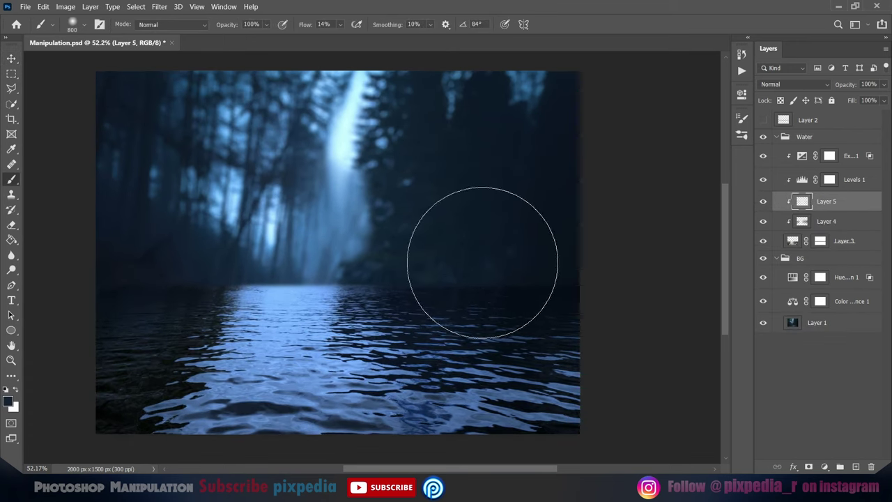
scroll(512, 295, down, 3)
Add a Color Balance adjustment clipped above Levels 1, nudging the cyan–red balance slightly
key(v)
scroll(478, 273, up, 2)
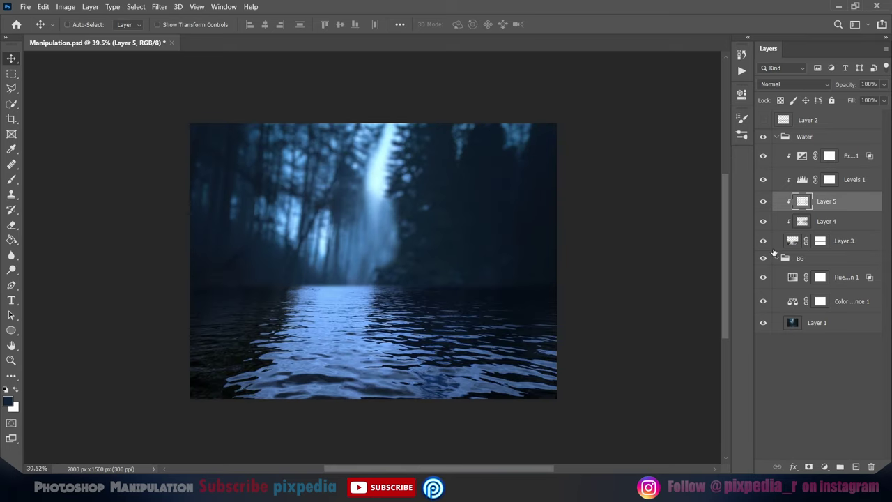
click(805, 181)
click(824, 466)
click(815, 422)
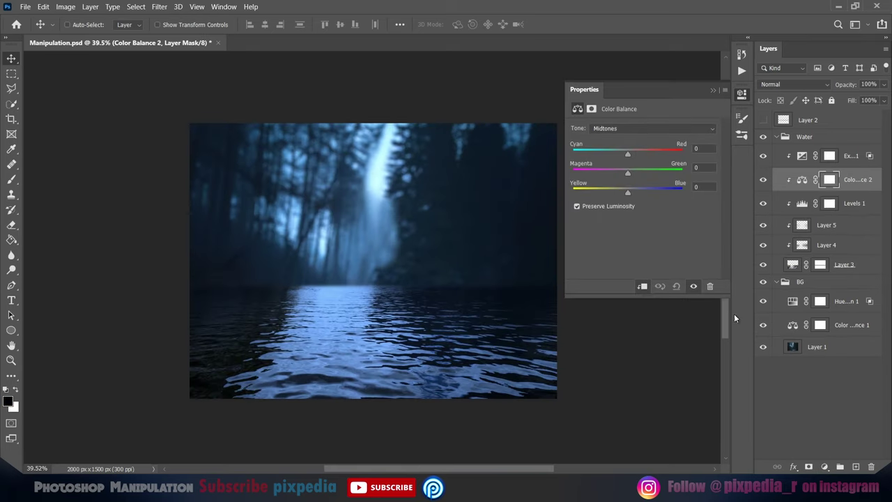
drag(627, 154, 618, 152)
Close the adjustment settings, collapse the Water group, and bring up the Open dialog
click(801, 203)
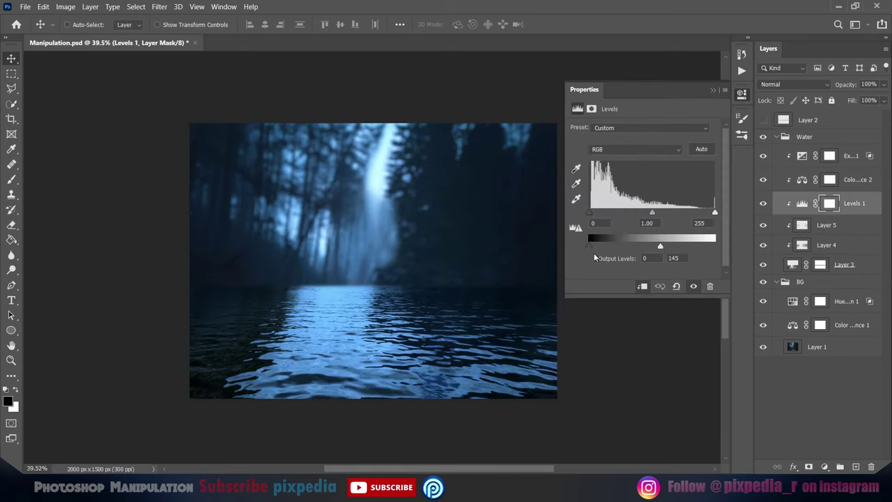
click(712, 89)
scroll(439, 258, down, 2)
scroll(439, 257, up, 3)
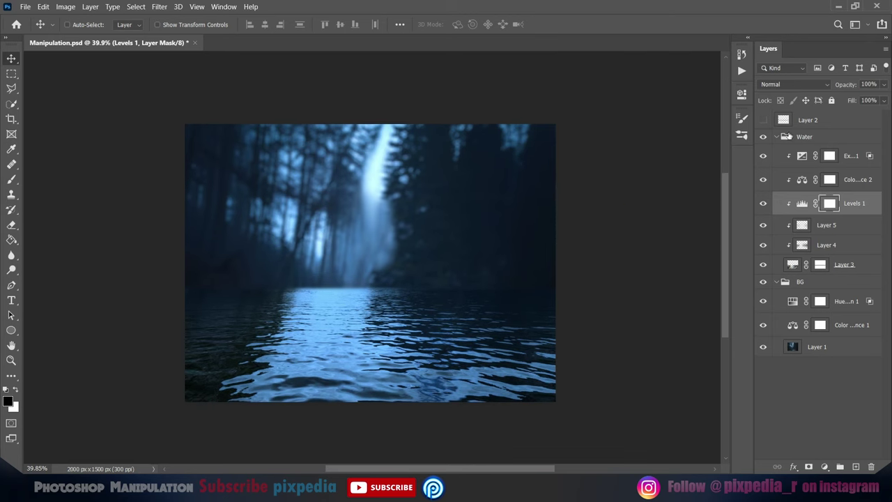
click(776, 136)
key(ctrl+o)
Open Tree.jpg, copy the trunk area and paste it into the Manipulation composite
click(585, 118)
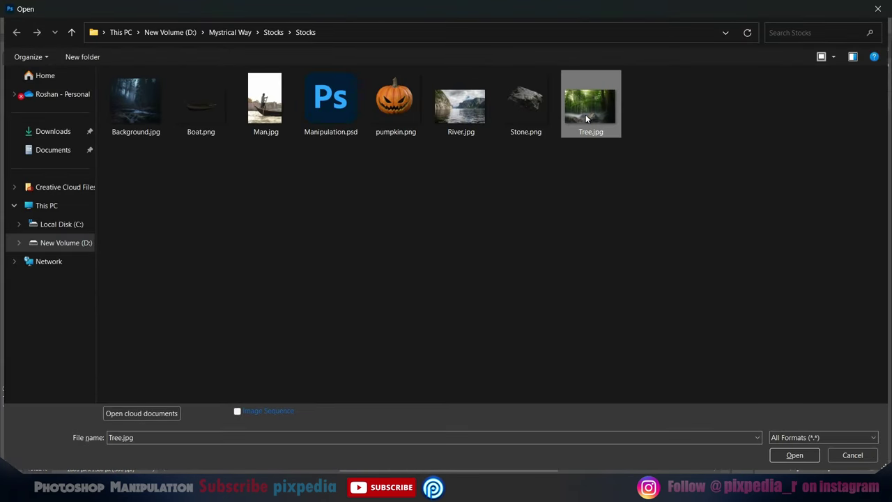
click(794, 454)
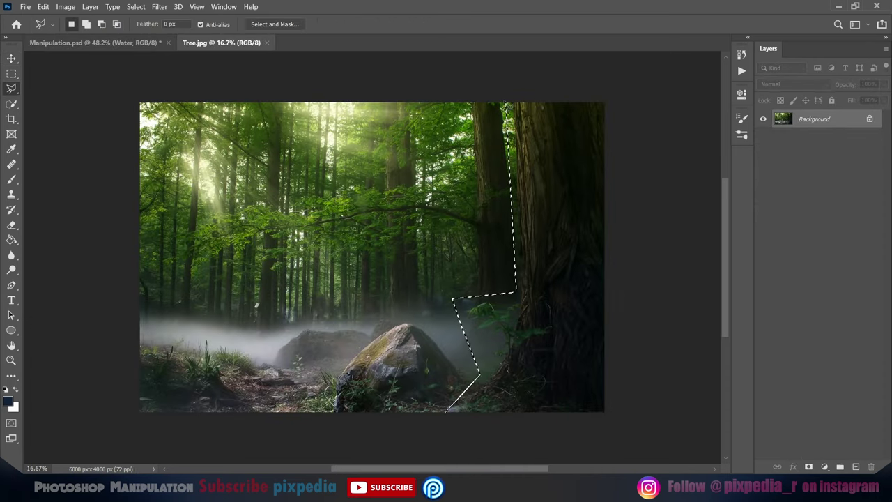
key(ctrl+c)
key(ctrl+d)
click(90, 43)
key(ctrl+v)
Convert the tree layer to a smart object, scale it to about 28%, and move it right
right_click(828, 140)
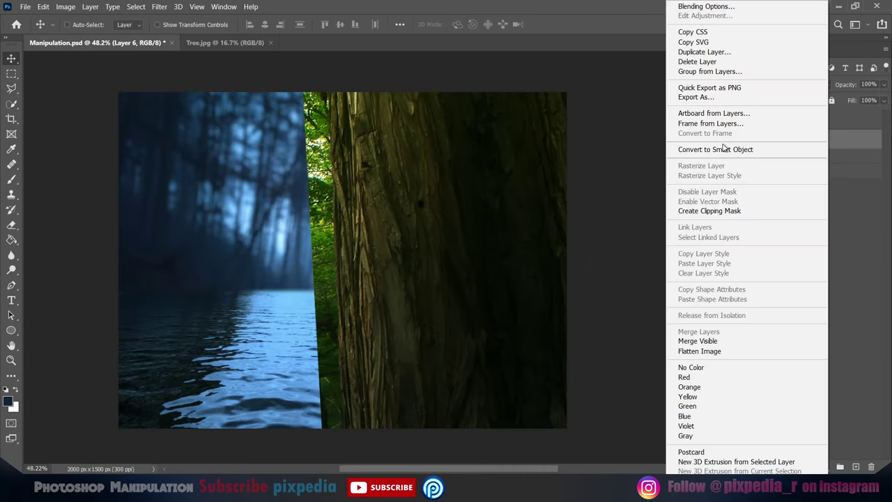
click(724, 148)
key(ctrl+t)
drag(129, 90, 337, 319)
drag(403, 373, 524, 181)
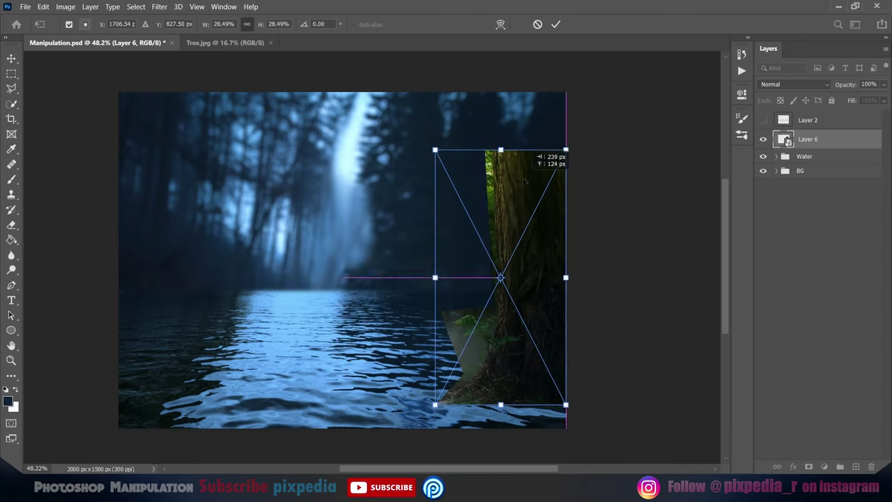
key(Return)
key(ctrl+0)
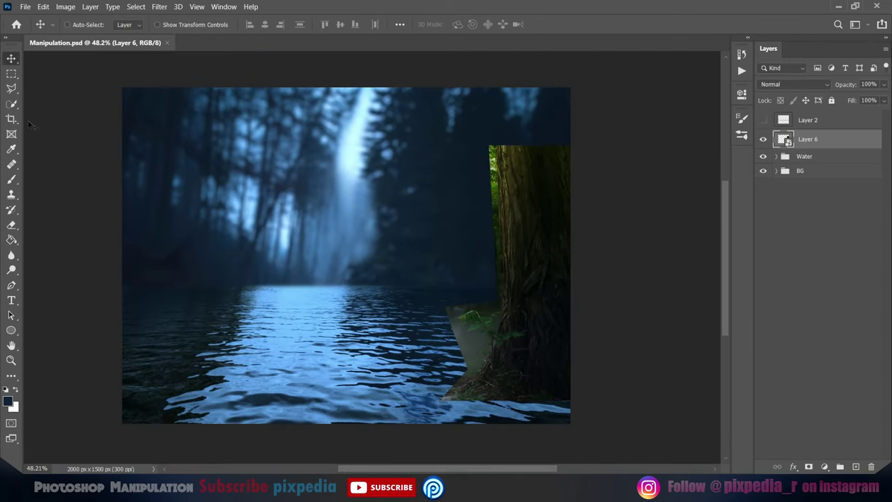
Select the upper part of the tree and stretch it upward
key(m)
drag(428, 87, 600, 270)
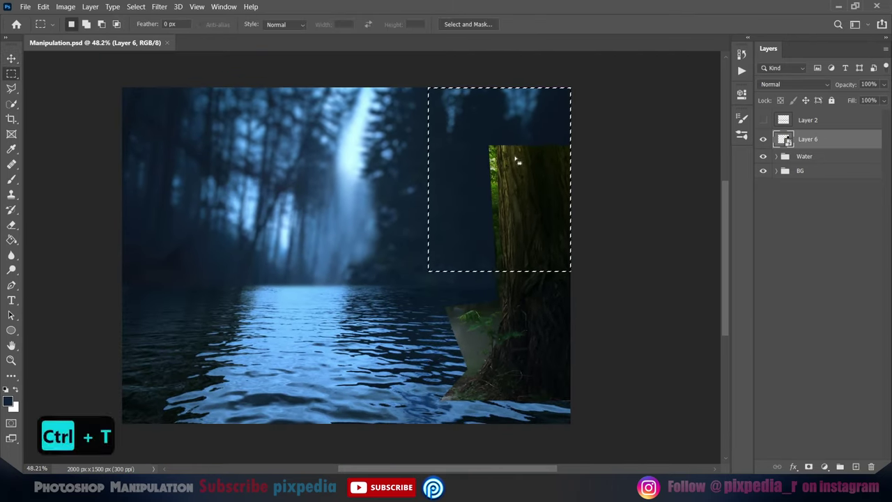
drag(516, 160, 465, 194)
key(ctrl+t)
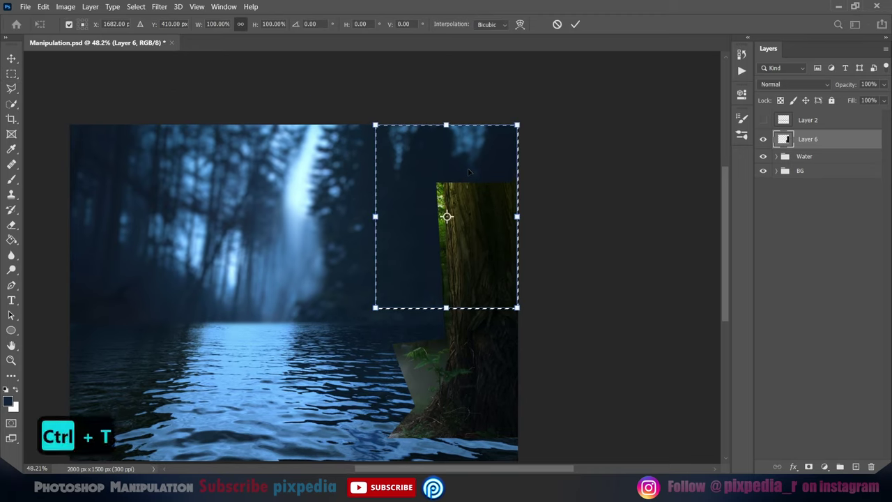
drag(446, 125, 460, 150)
key(Return)
key(ctrl+d)
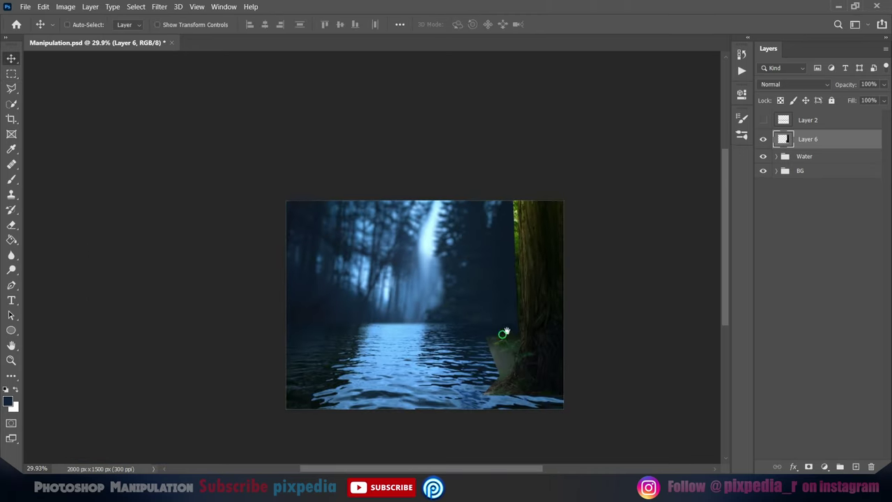
Scale the whole tree layer to about 90% and nudge it toward the right edge
key(ctrl+t)
drag(585, 124, 576, 146)
drag(532, 327, 538, 331)
key(Return)
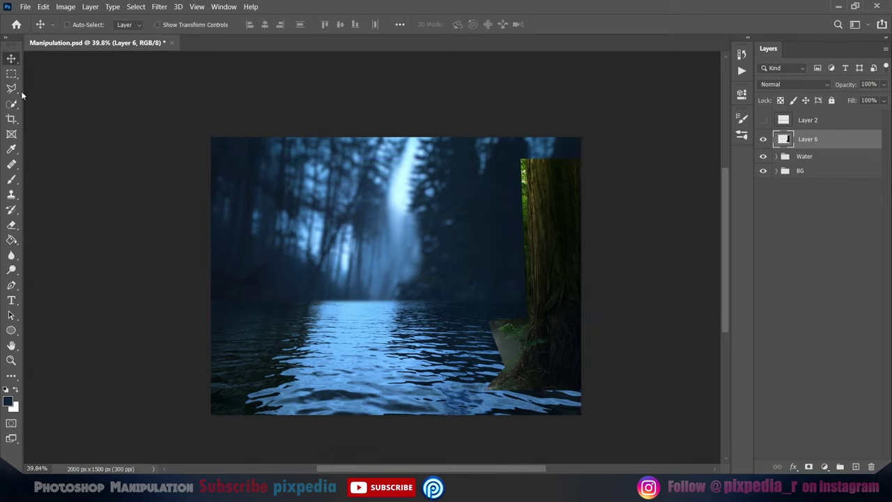
Select the trunk top and stretch it up to the canvas edge
key(m)
drag(491, 137, 580, 292)
key(ctrl+t)
drag(536, 137, 539, 118)
key(Return)
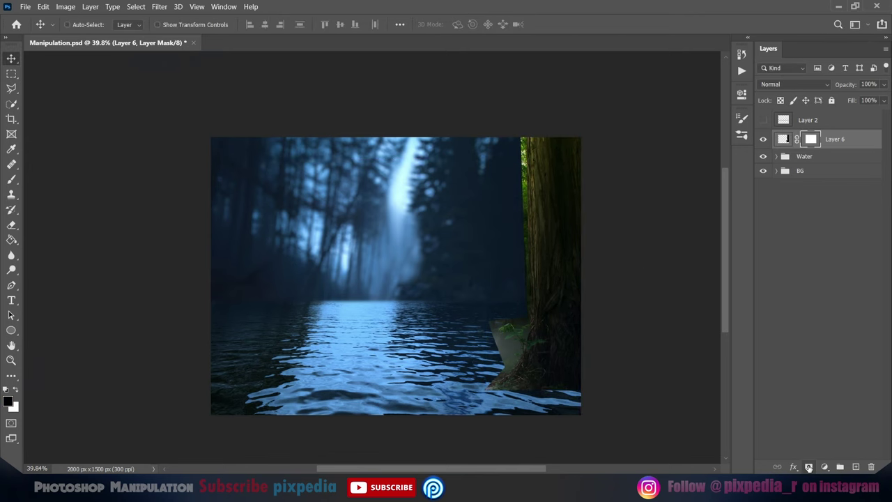
Trace the trunk edge with the Pen tool and use the selection to hide the background in the mask
scroll(530, 271, up, 5)
key(p)
key(ctrl+z)
click(457, 155)
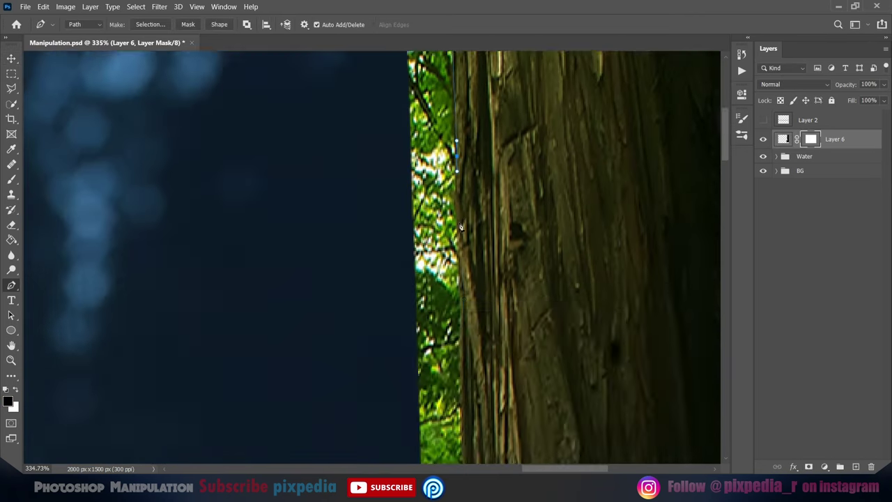
drag(459, 227, 484, 250)
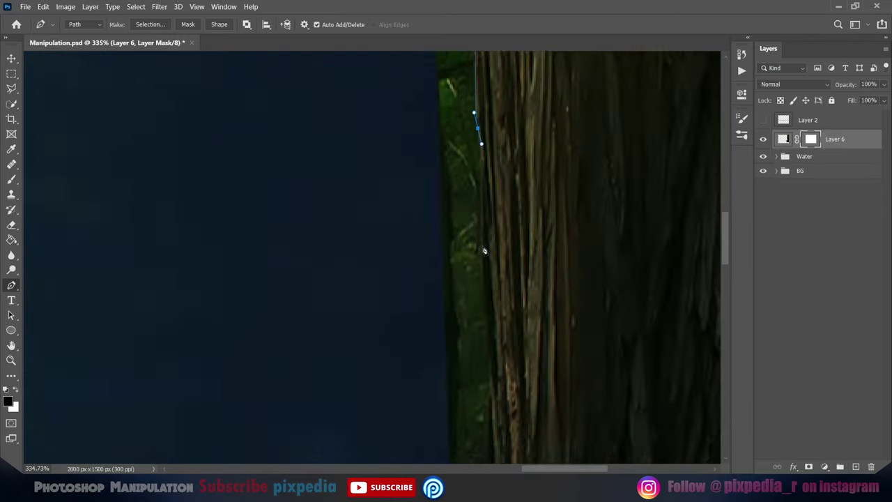
scroll(484, 251, down, 3)
scroll(474, 278, up, 2)
click(497, 328)
drag(446, 330, 448, 333)
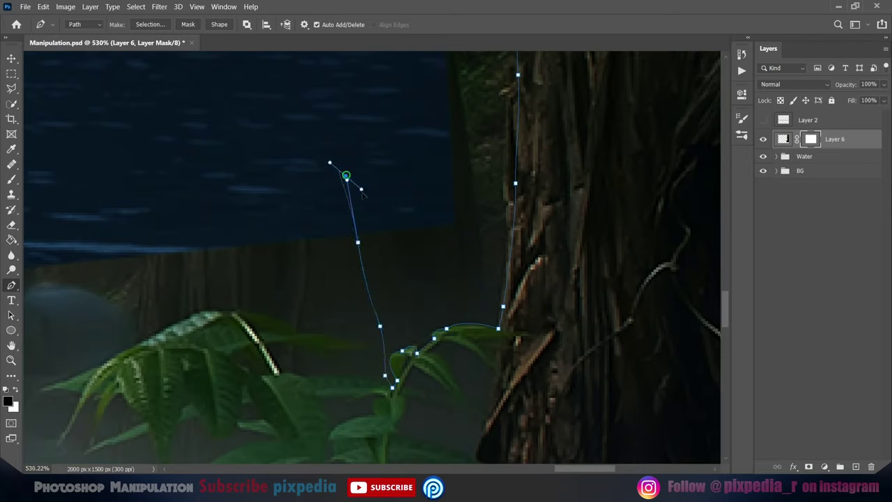
scroll(420, 168, down, 3)
key(ctrl+Return)
key(ctrl+d)
key(v)
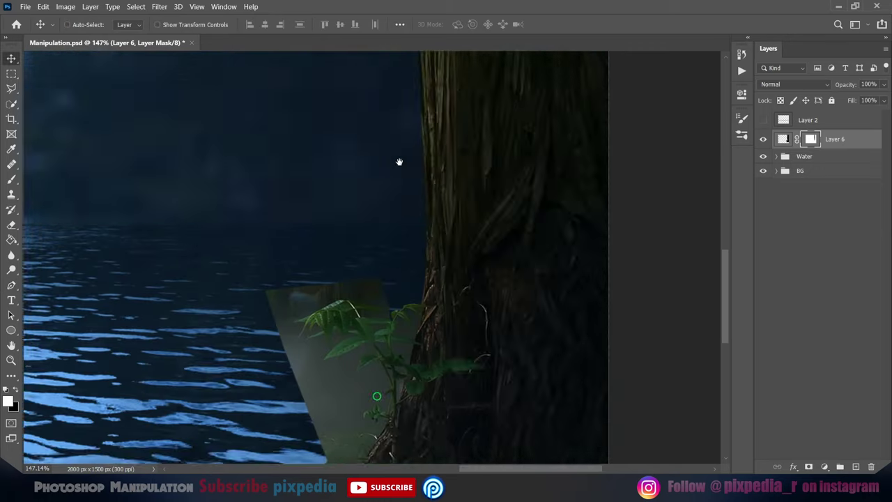
Trace a path around the fern leaves down to the trunk's lower corner
scroll(328, 352, up, 4)
key(p)
click(196, 260)
click(304, 210)
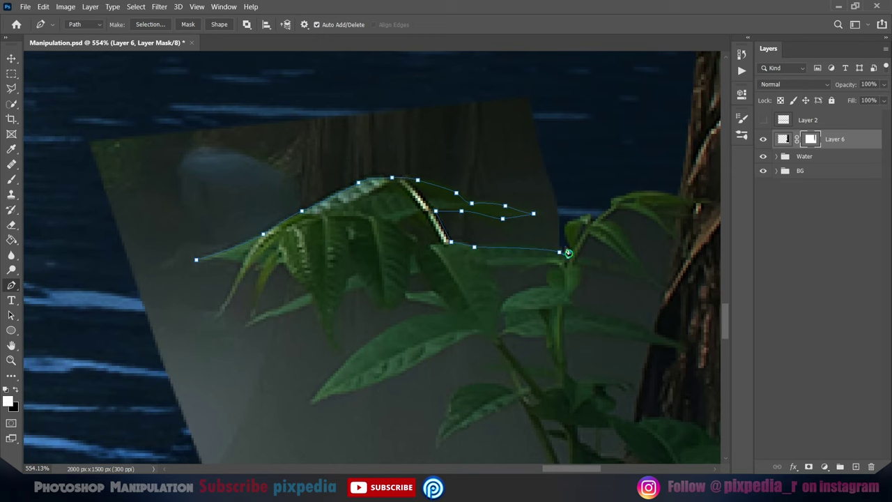
drag(60, 296, 172, 324)
scroll(418, 313, down, 3)
click(626, 375)
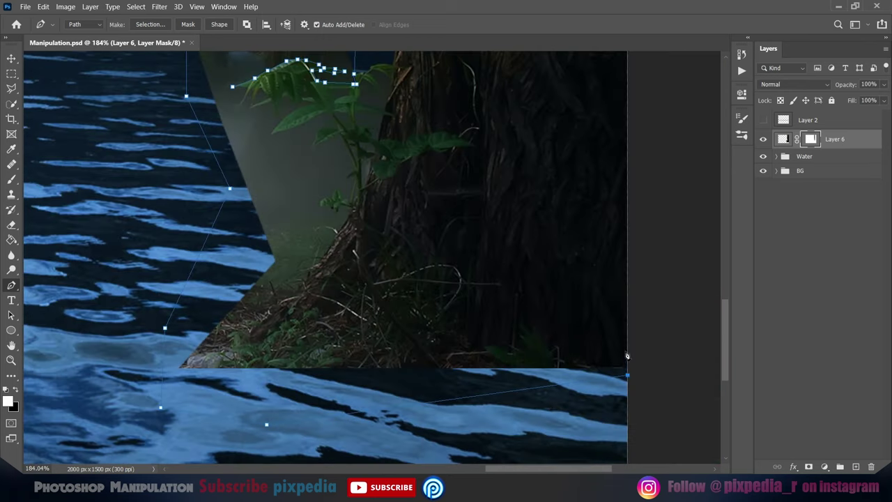
scroll(345, 323, up, 2)
scroll(370, 295, up, 2)
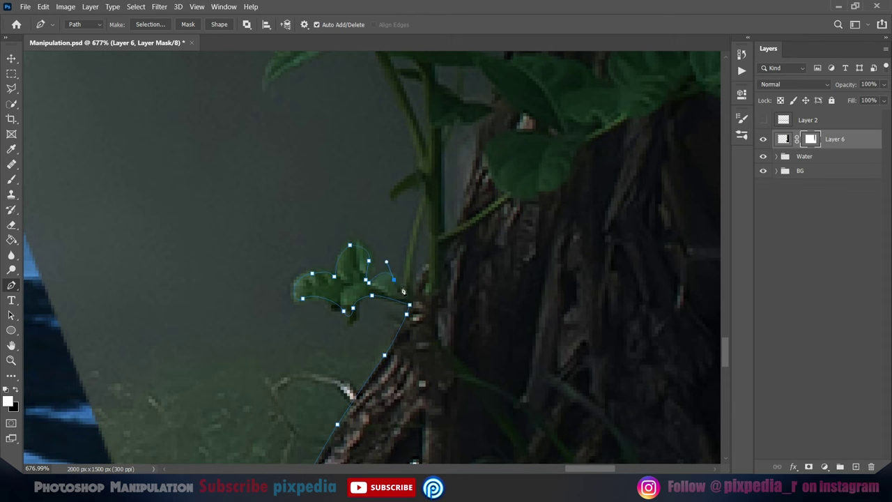
Continue the fern path up the stem and apply the leaf cut-out
click(425, 190)
click(400, 103)
scroll(403, 213, up, 3)
click(401, 207)
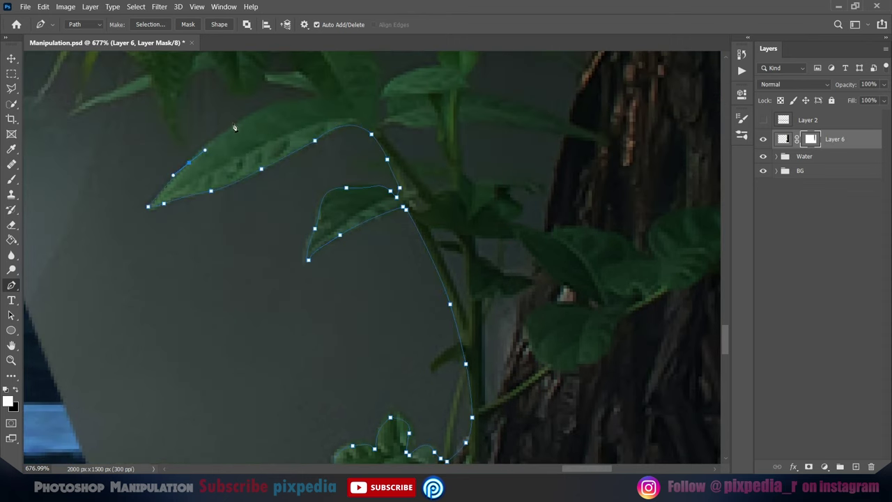
drag(307, 103, 283, 256)
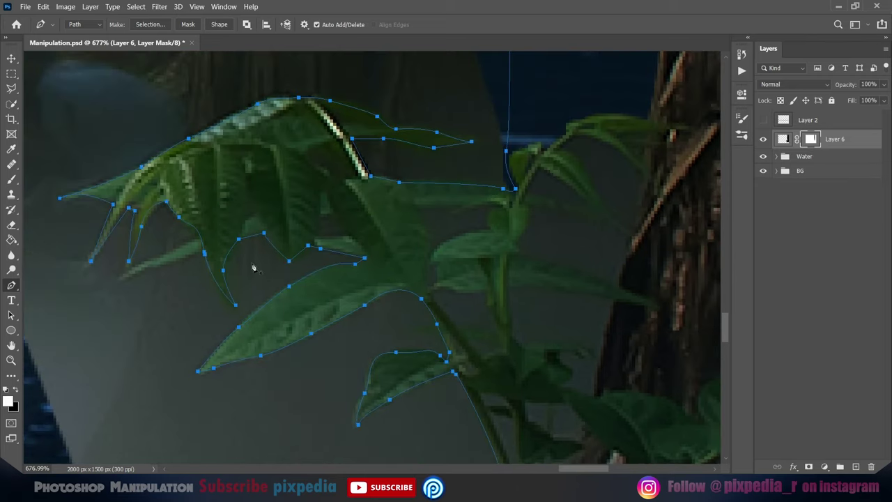
key(ctrl+d)
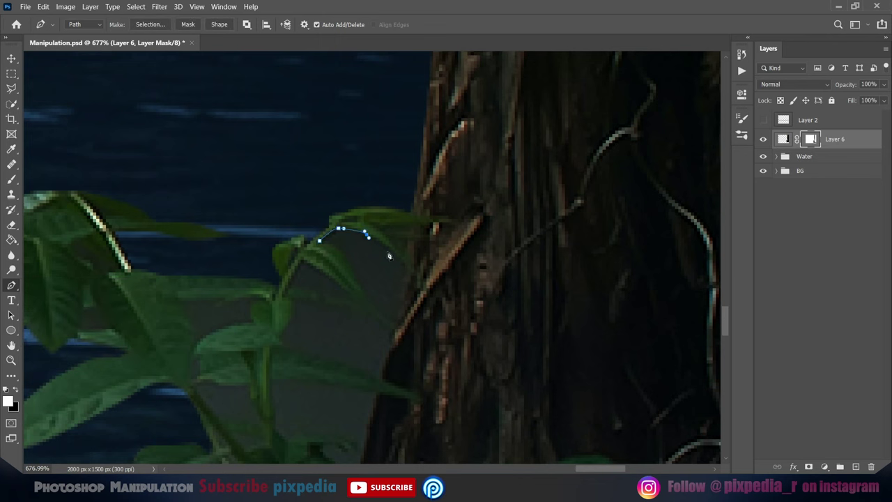
Outline the first background gaps between the fern leaves with curved paths
click(288, 285)
drag(303, 266, 300, 210)
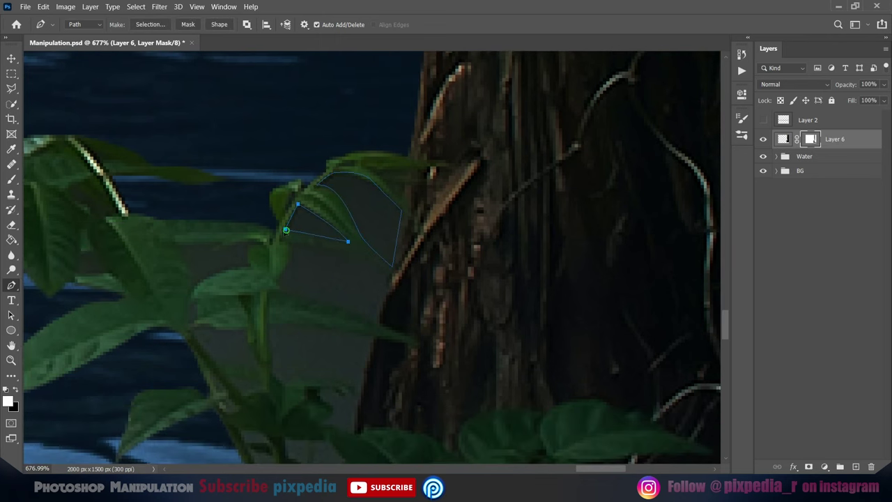
click(276, 285)
drag(279, 307, 310, 214)
click(288, 221)
drag(389, 235, 420, 253)
click(287, 223)
Outline more small leaf gaps and turn all traced gaps into a selection
scroll(287, 223, down, 3)
click(354, 221)
drag(348, 236, 340, 237)
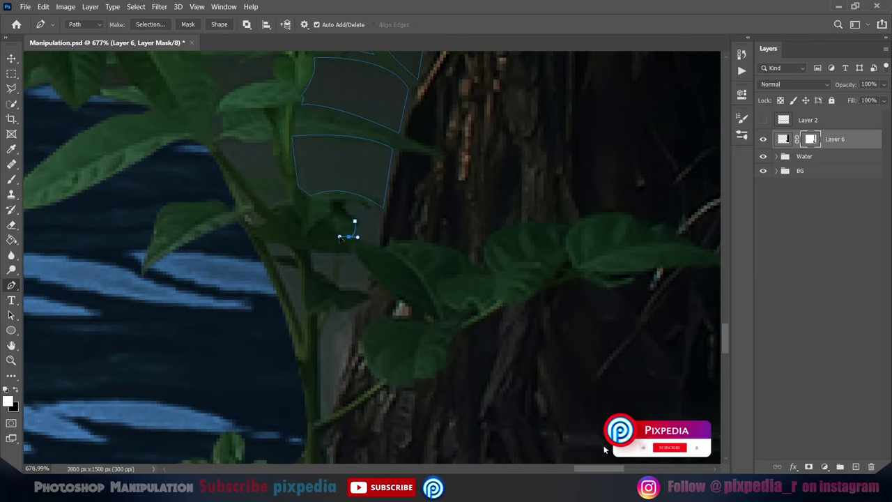
click(347, 203)
scroll(335, 195, up, 4)
click(253, 181)
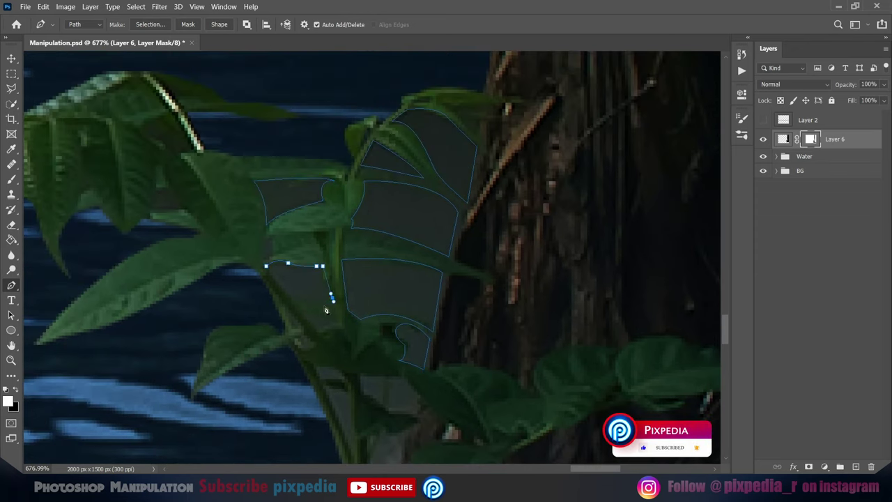
key(ctrl+Return)
Touch up the gaps with the Lasso, clear the selection, and ready the mask brush
key(l)
scroll(343, 335, up, 3)
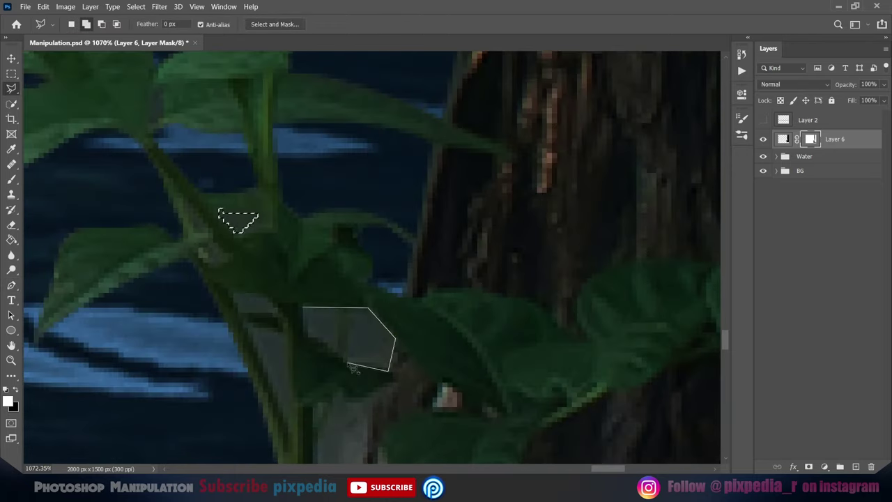
scroll(290, 338, down, 3)
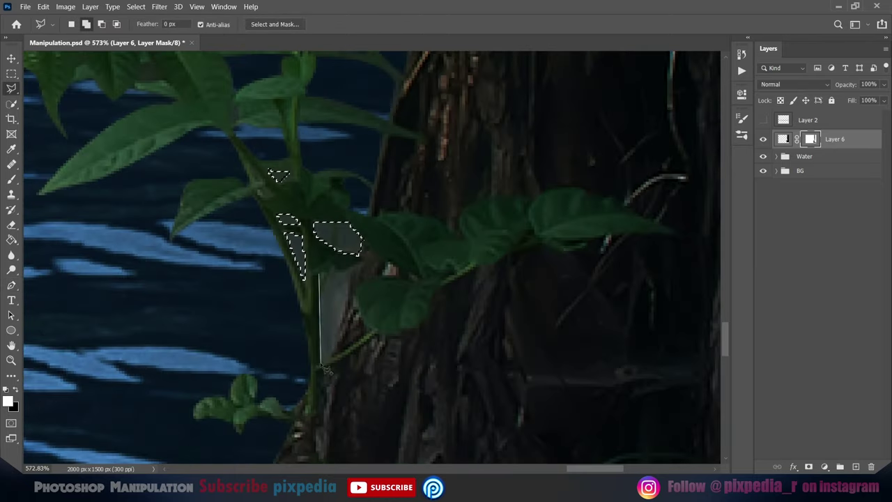
scroll(323, 277, up, 5)
key(ctrl+d)
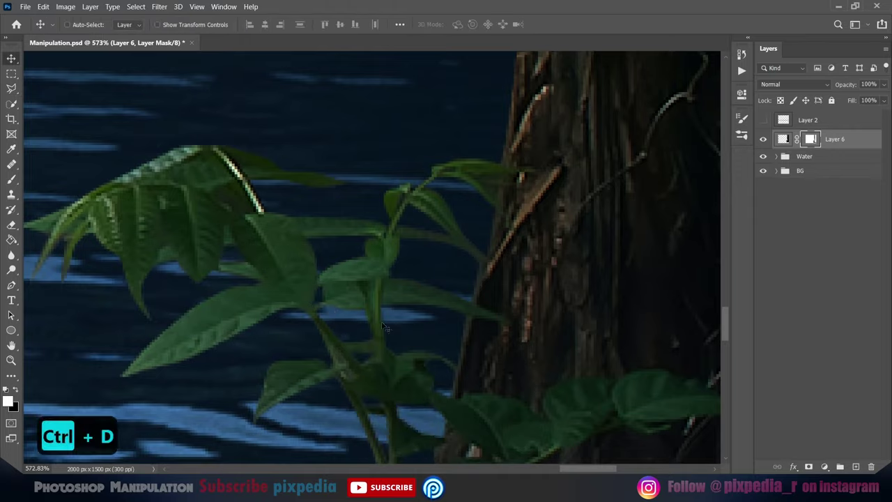
scroll(467, 352, down, 10)
key(b)
scroll(466, 351, up, 5)
right_click(474, 345)
Fit the image in view and add a clipped Color Balance adjustment (Blue +38) to the tree
key(Escape)
scroll(408, 358, up, 3)
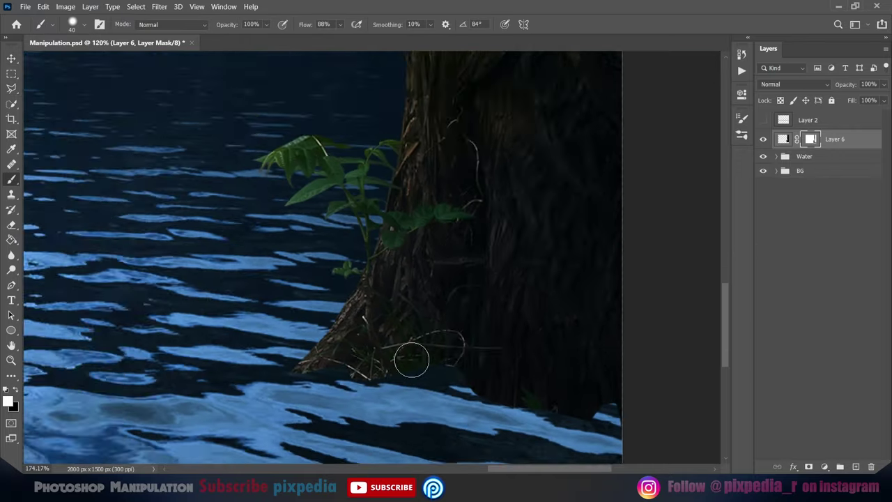
scroll(284, 323, up, 2)
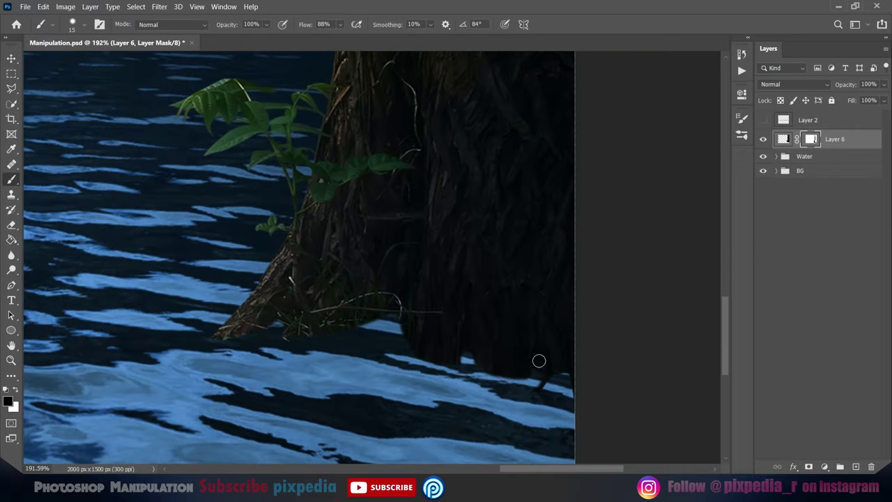
key(ctrl+0)
key(v)
click(824, 466)
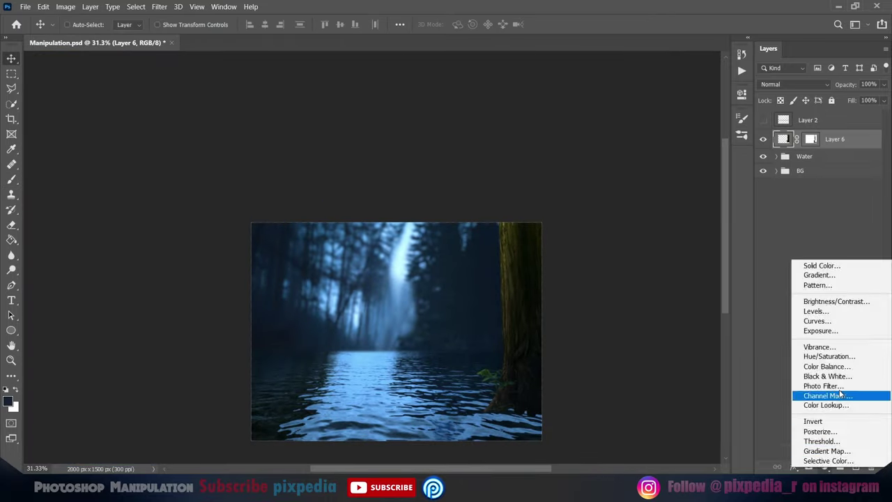
click(815, 339)
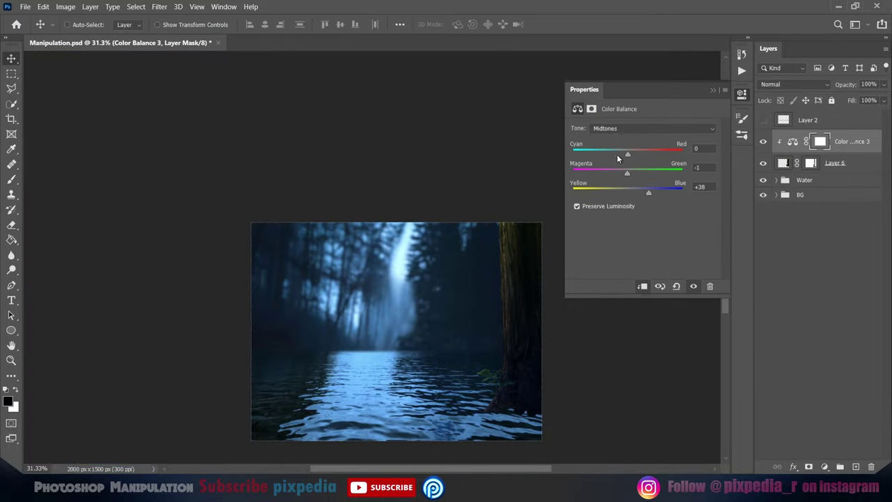
Add a clipped Hue/Saturation adjustment lowering the tree's saturation to -63
click(824, 466)
click(812, 360)
drag(642, 195, 617, 197)
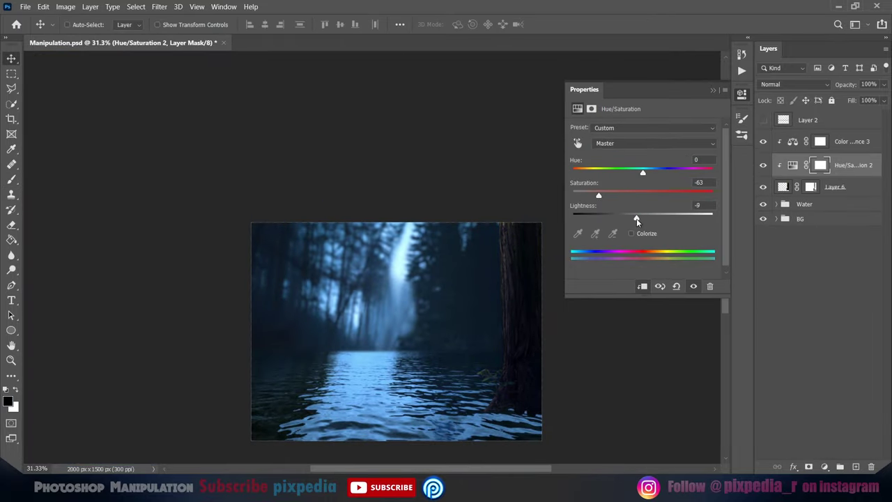
Set the soft brush angle for shading Layer 7, then reopen the Color Balance settings
scroll(459, 411, up, 5)
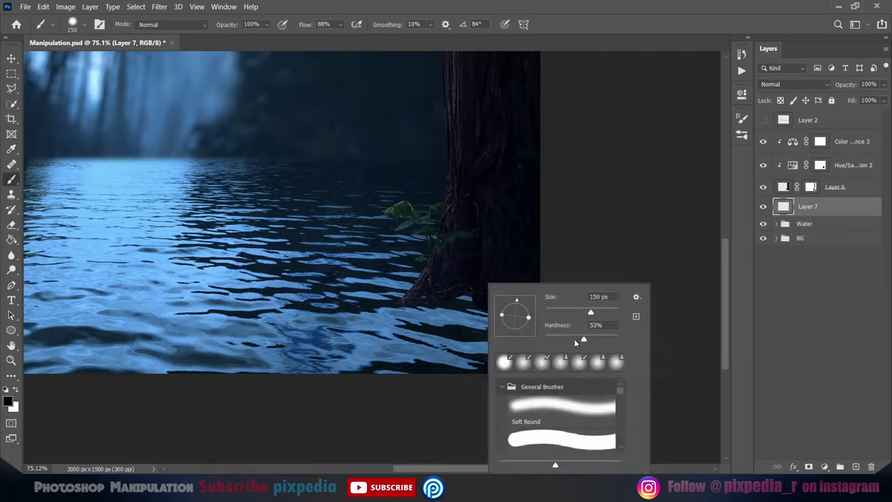
drag(484, 267, 485, 267)
key(Return)
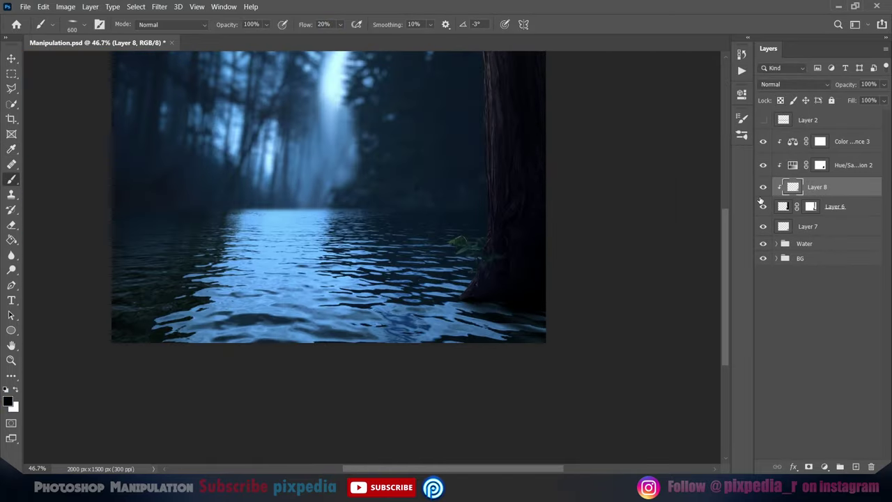
key(alt+bracketleft)
key(alt+bracketleft)
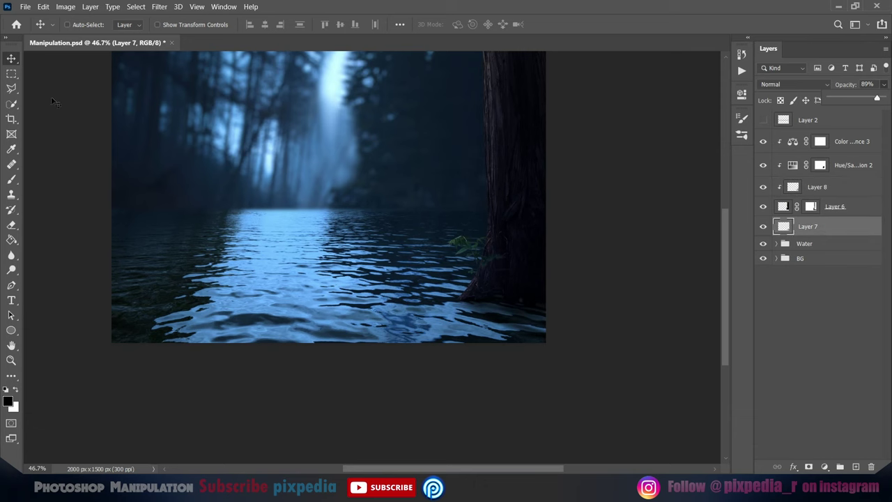
double_click(792, 141)
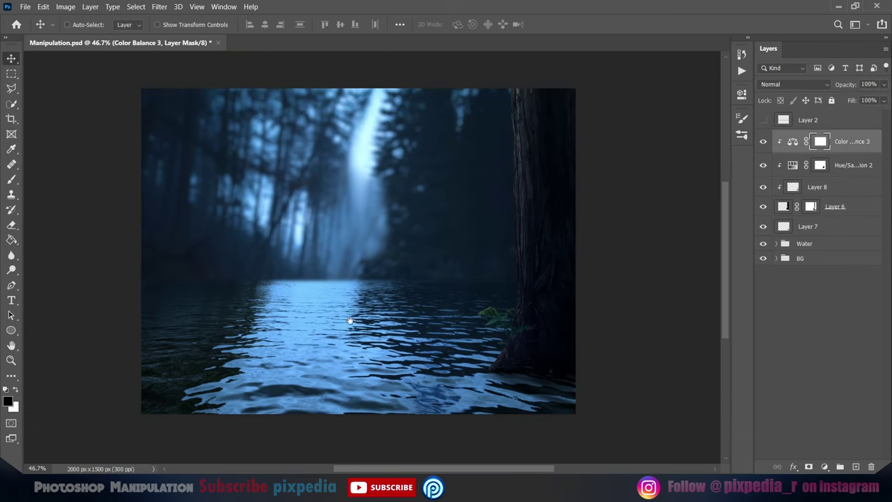
Open Stone.png, copy the rock and paste it into Manipulation.psd
key(ctrl+o)
click(522, 100)
click(795, 456)
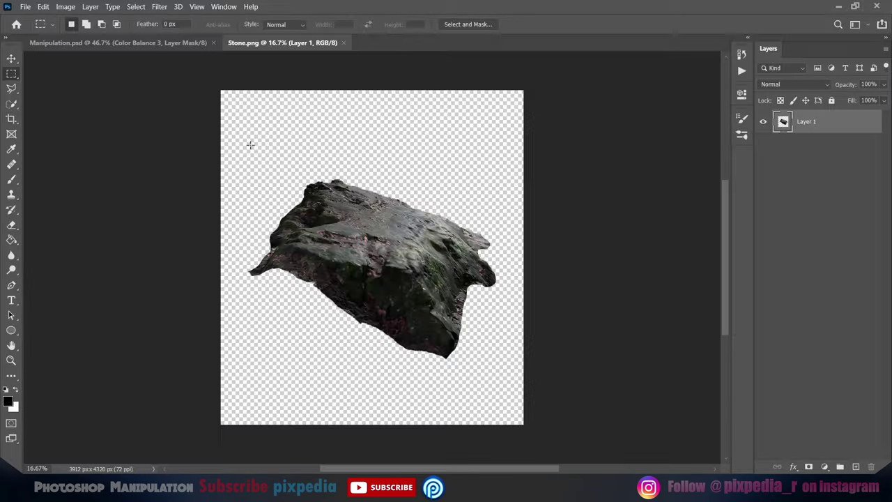
key(ctrl+d)
click(119, 43)
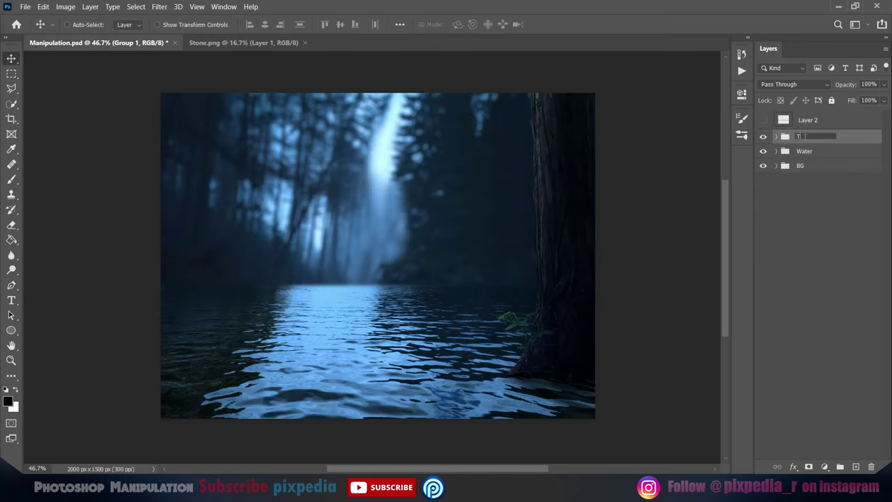
key(ctrl+v)
Shrink the rock, place it at the bottom-right of the water, and rasterize it
key(ctrl+t)
drag(161, 91, 430, 288)
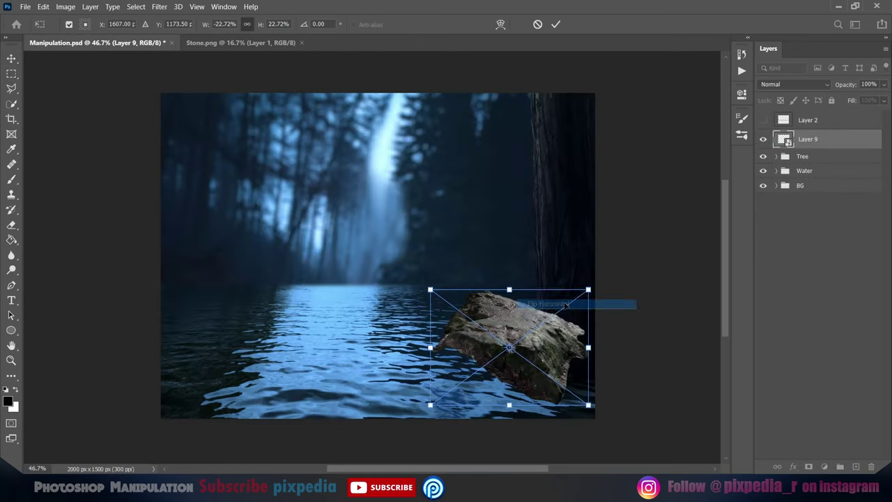
drag(509, 348, 525, 408)
drag(605, 353, 597, 358)
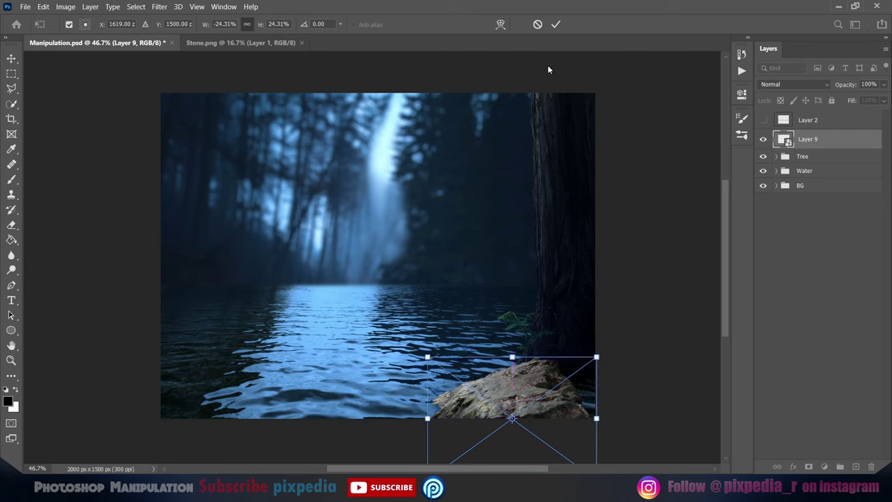
click(555, 24)
right_click(829, 139)
click(721, 206)
Duplicate the Tree group and merge the copy into a single layer
click(817, 261)
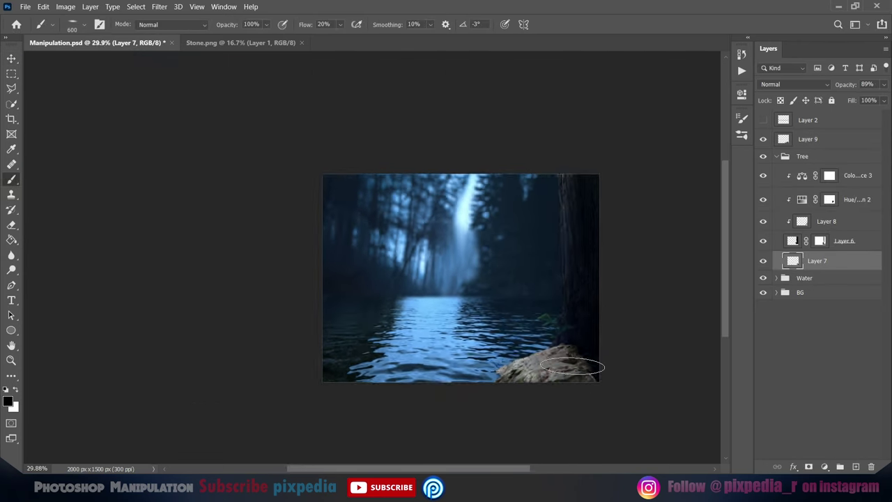
click(801, 156)
key(ctrl+j)
right_click(811, 159)
click(738, 382)
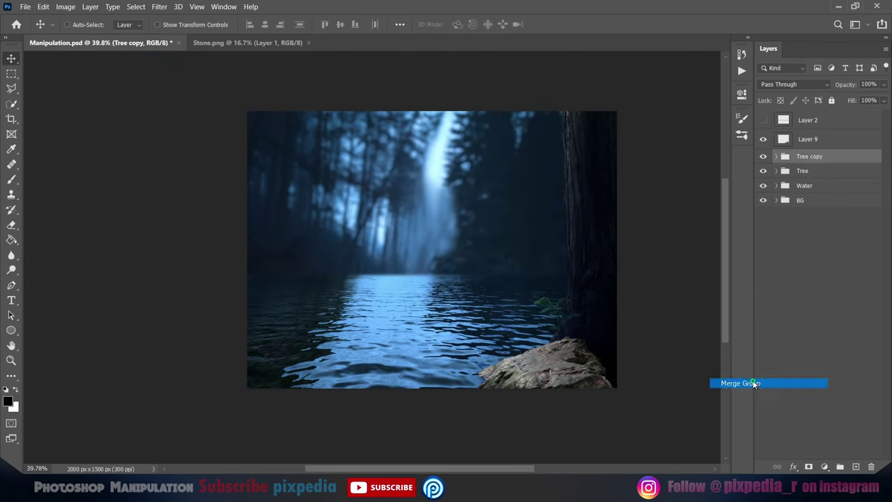
key(ctrl+t)
Flip the merged tree copy horizontally and move it to the left edge
right_click(605, 253)
click(627, 435)
drag(571, 251, 299, 249)
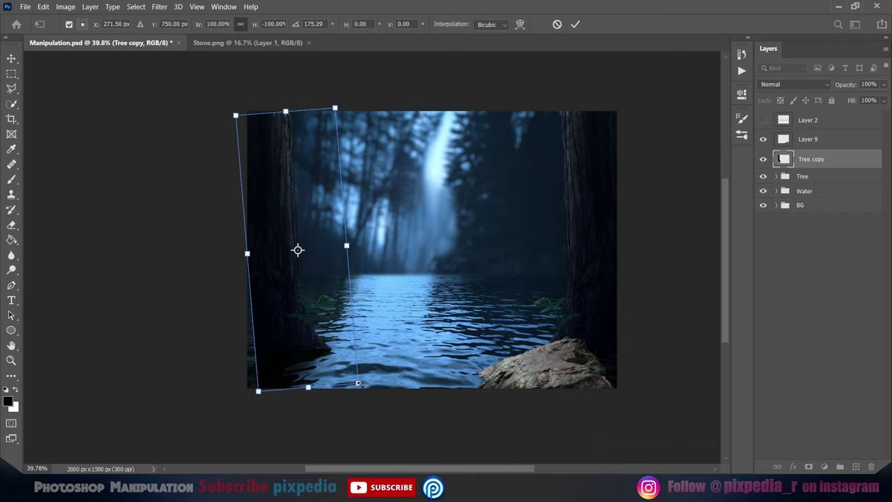
Scale, tilt and fit the mirrored tree copy along the left edge, then commit the transform
drag(379, 404, 411, 394)
drag(354, 178, 311, 168)
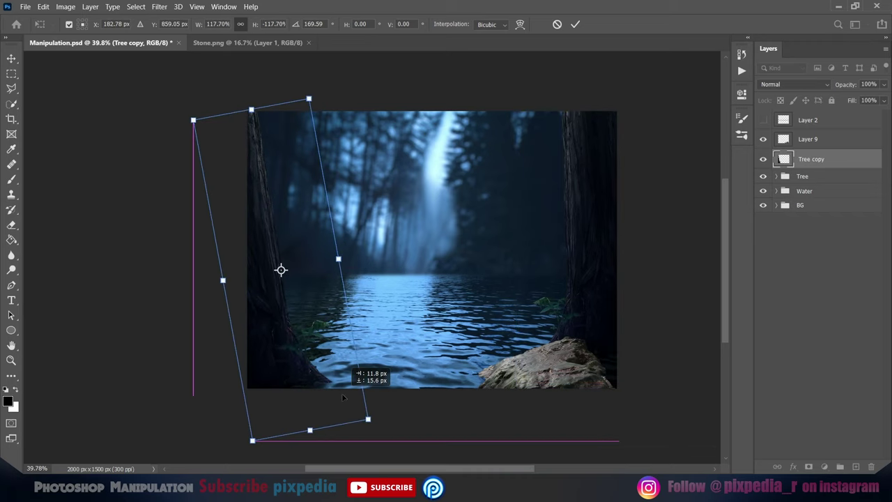
drag(337, 395, 369, 418)
key(Return)
Lasso-select and delete the fern from the tree copy
scroll(318, 374, up, 3)
scroll(317, 374, up, 2)
key(l)
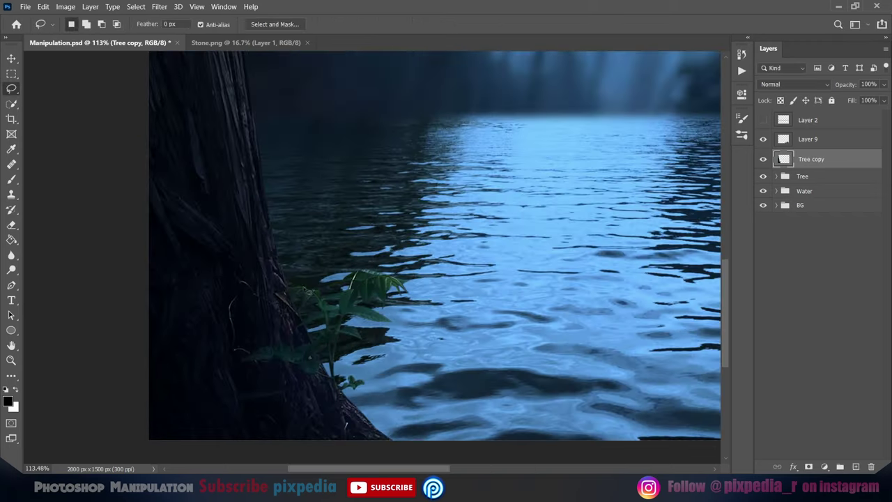
key(Delete)
key(ctrl+d)
Clone Stamp bark texture over the leftover fern on the trunk with a smaller brush
key(s)
scroll(355, 324, up, 2)
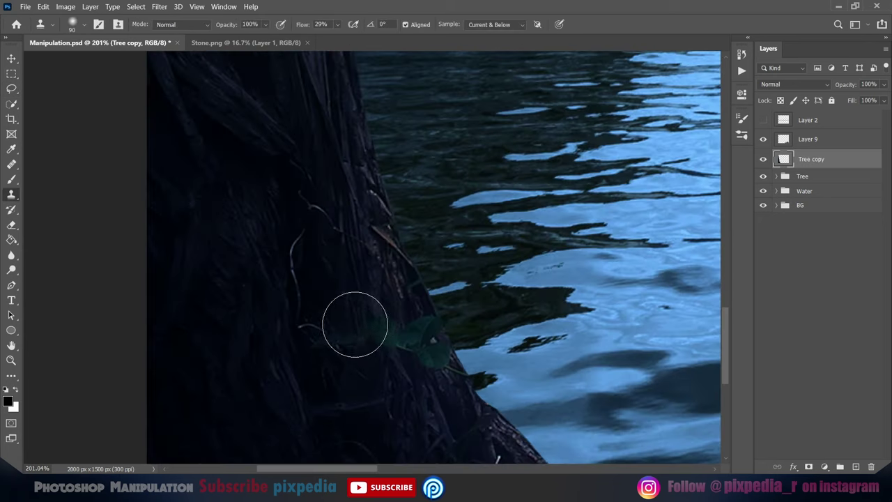
key(bracketleft)
key(bracketleft)
drag(378, 333, 350, 284)
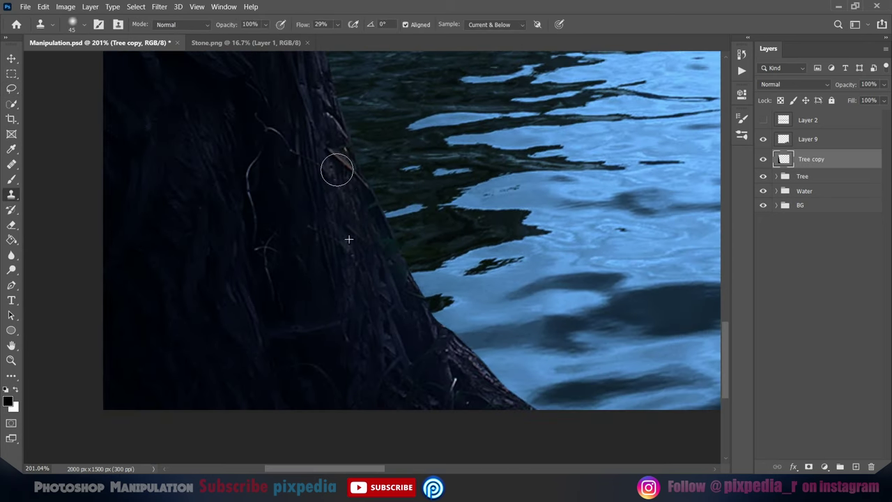
scroll(337, 169, down, 5)
scroll(311, 352, up, 3)
scroll(311, 352, up, 2)
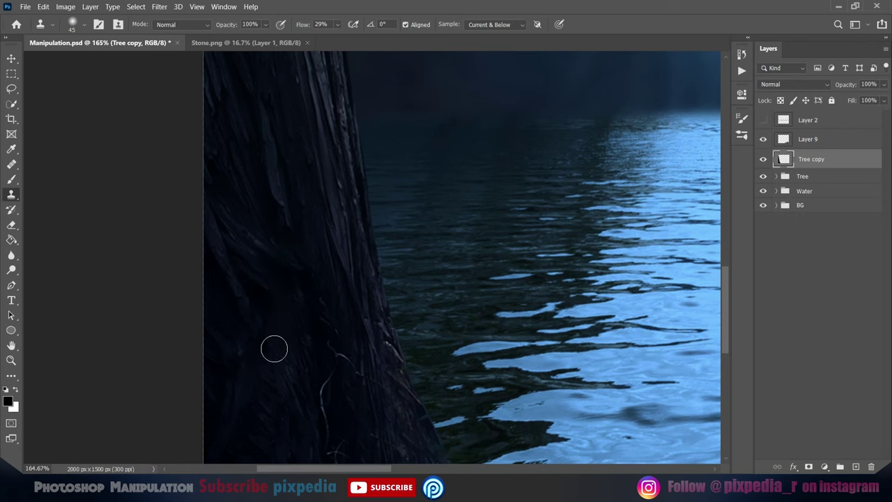
scroll(289, 265, down, 4)
Darken the rock with a clipped Levels lowering Red output, then group them
key(v)
scroll(288, 265, down, 1)
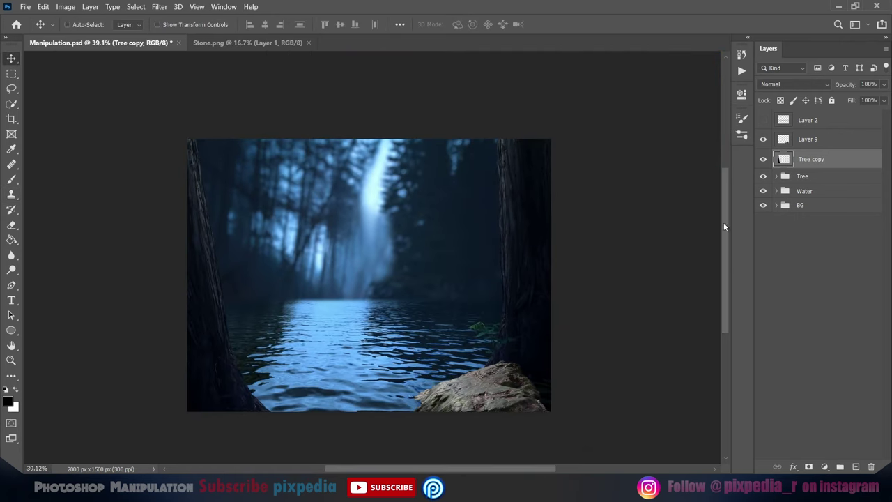
click(808, 138)
click(824, 466)
click(815, 307)
click(635, 148)
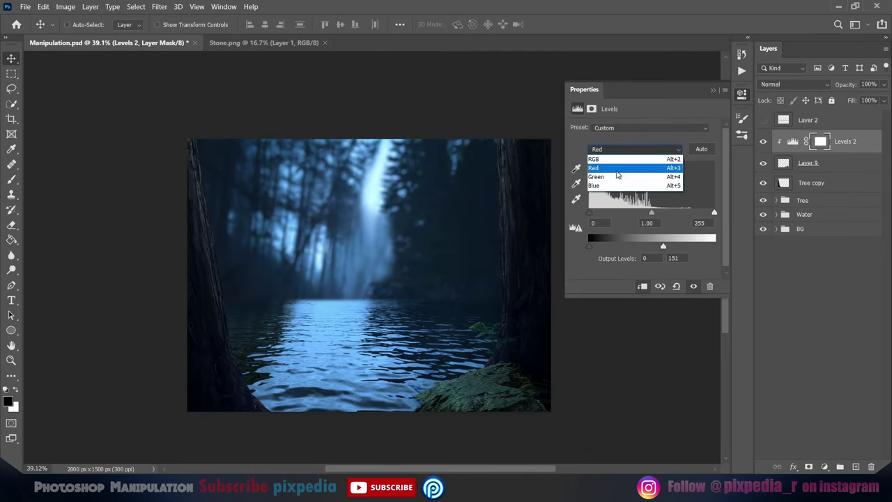
click(599, 170)
drag(713, 245, 672, 246)
scroll(532, 333, up, 1)
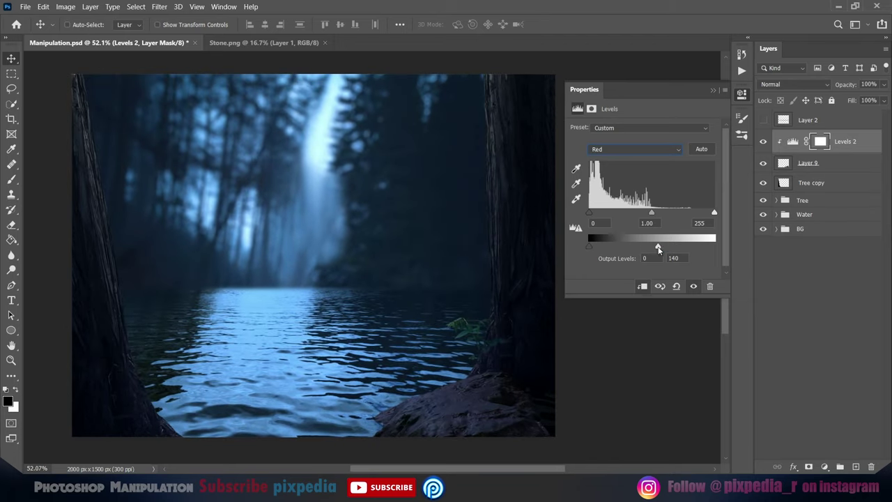
key(ctrl+g)
Add a clipped Hue/Saturation to the Tree copy and group them
click(811, 153)
click(763, 153)
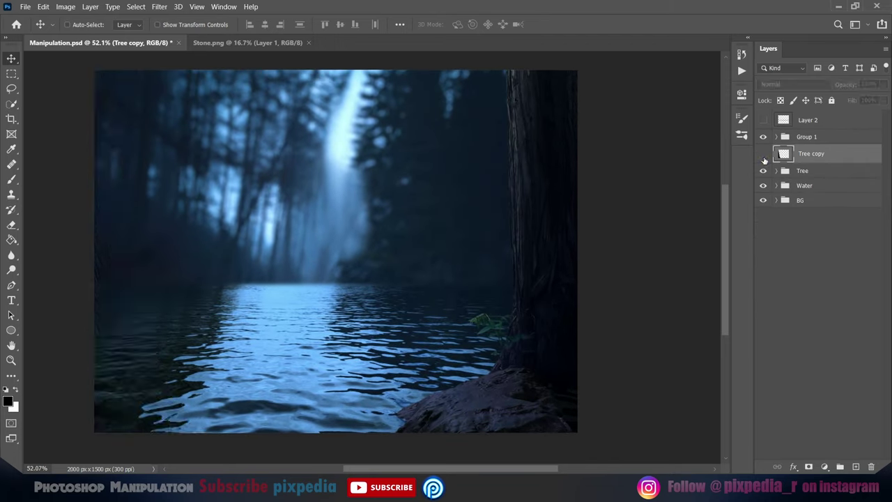
click(825, 466)
click(828, 358)
click(642, 286)
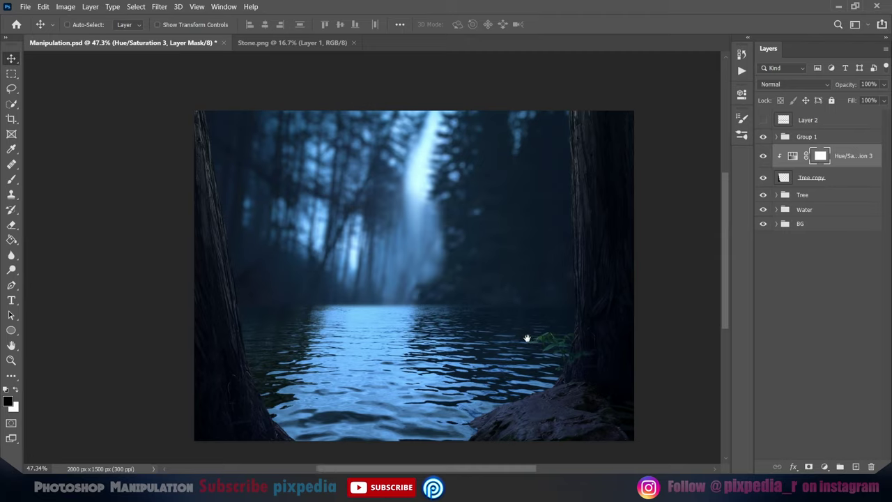
click(839, 466)
Rename the rock group Stone, duplicate it, and rotate the copy into the bottom-left
double_click(806, 137)
text(Stone)
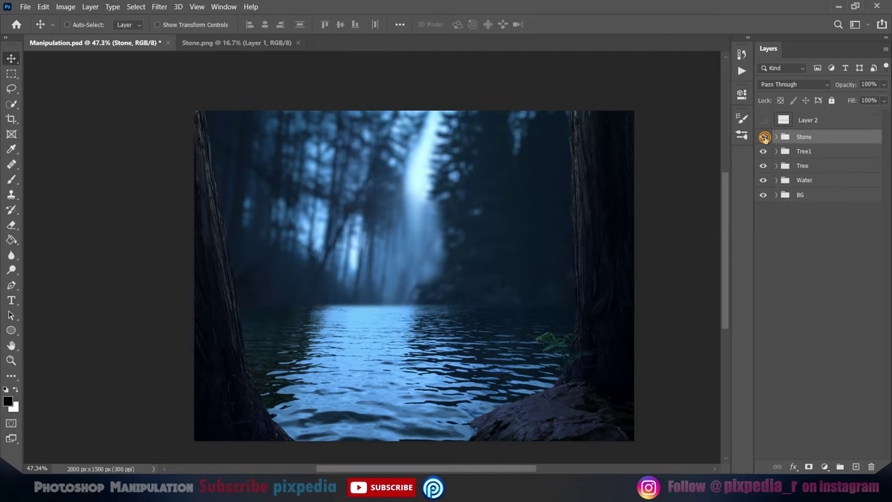
key(ctrl+j)
key(ctrl+t)
drag(550, 440, 297, 434)
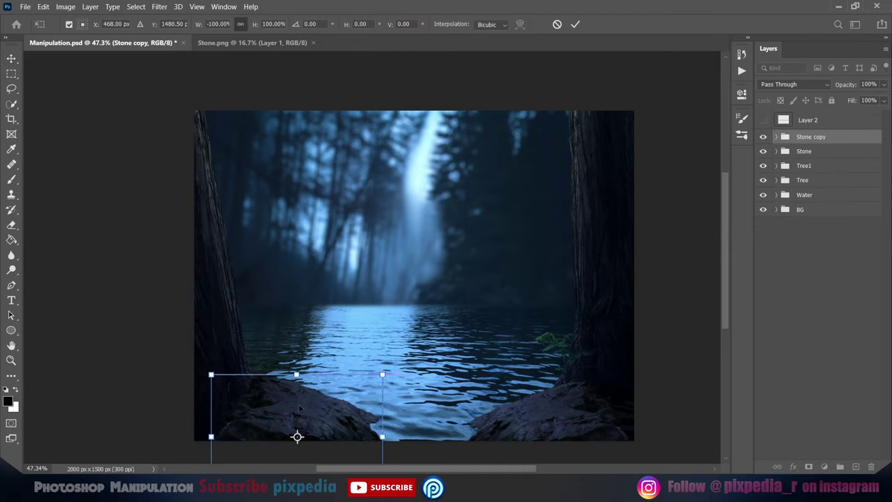
drag(390, 362, 418, 286)
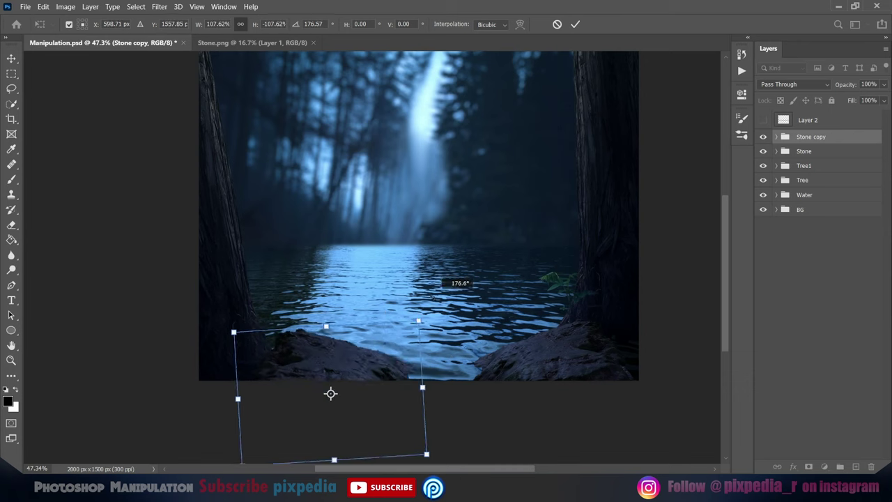
drag(314, 390, 338, 411)
key(Return)
Add a new clipped empty layer and prepare a smaller brush
key(ctrl+0)
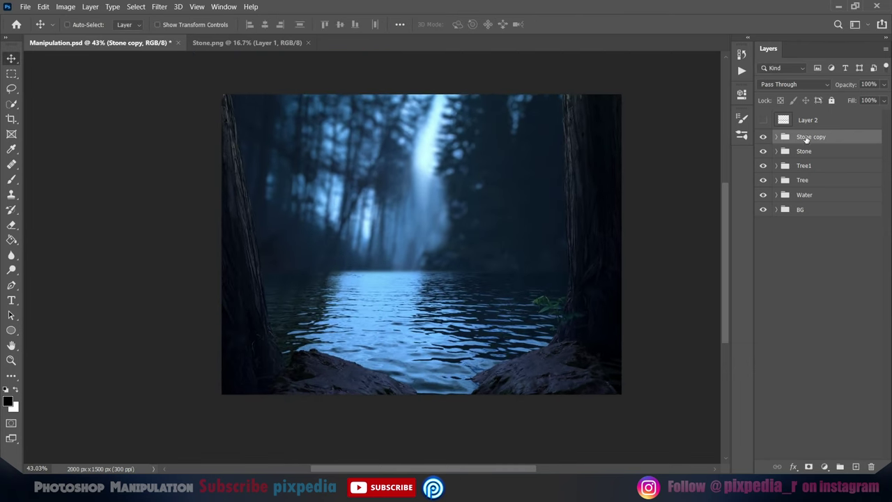
click(776, 165)
click(820, 206)
key(ctrl+shift+alt+n)
key(ctrl+alt+g)
key(b)
scroll(288, 288, up, 5)
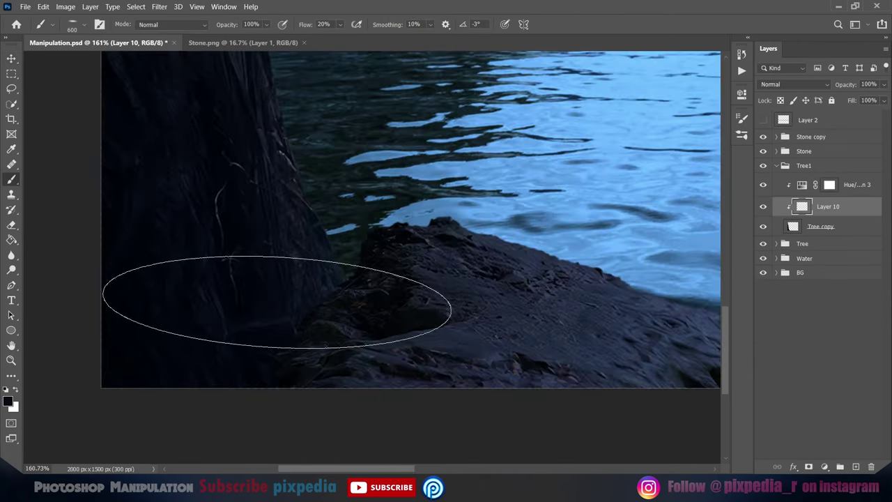
key(ctrl+z)
Move Layer 10 into the Stone copy group, clip it to the rock copy, and save
click(776, 136)
click(816, 177)
key(ctrl+shift+alt+n)
key(ctrl+alt+g)
key(ctrl+0)
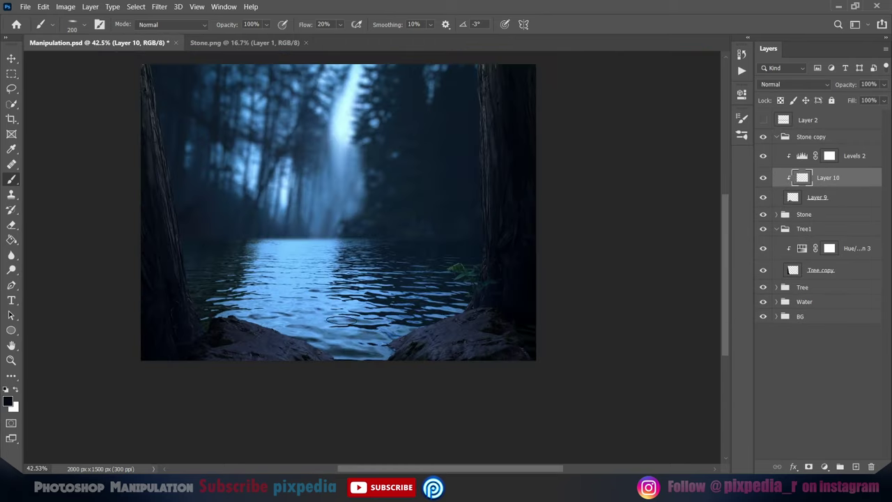
key(ctrl+s)
key(v)
Brighten the rock copy with a clipped Exposure, Blend If sparing its darkest parts
click(854, 155)
click(825, 466)
click(815, 276)
click(793, 466)
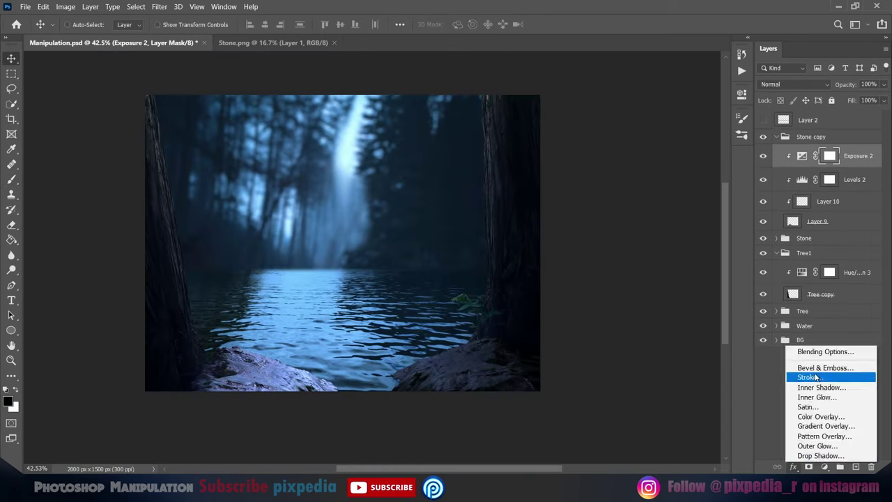
click(825, 351)
drag(380, 238, 403, 238)
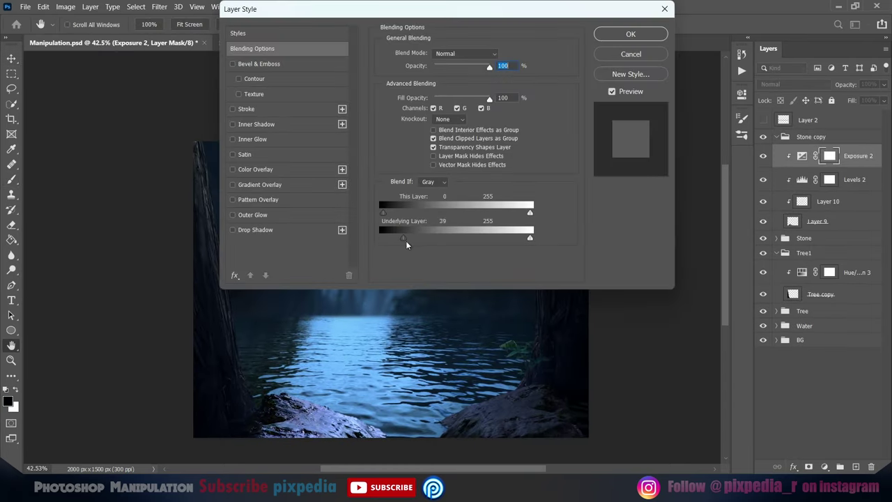
click(630, 34)
Add a raised, clipped Exposure to the original rock, Blend If-limited to spare shadows
click(776, 237)
click(850, 257)
click(824, 466)
click(818, 279)
drag(643, 158, 669, 161)
key(ctrl+alt+g)
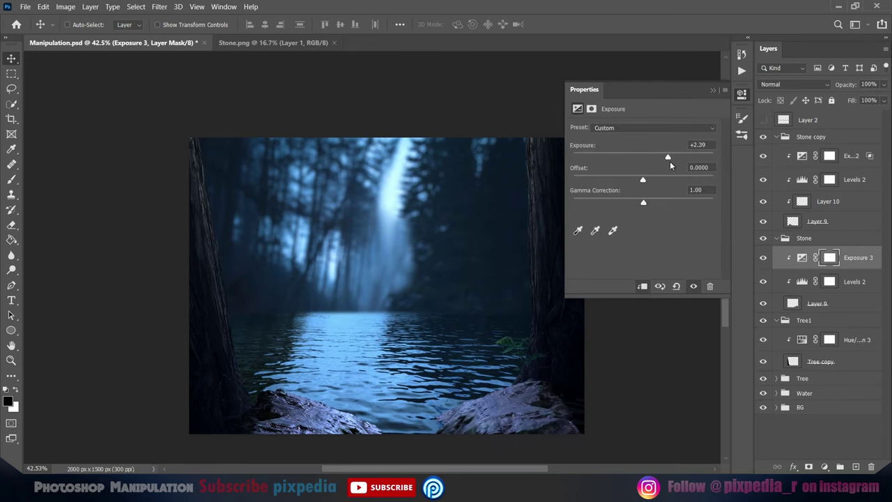
click(793, 466)
click(824, 374)
drag(380, 238, 403, 238)
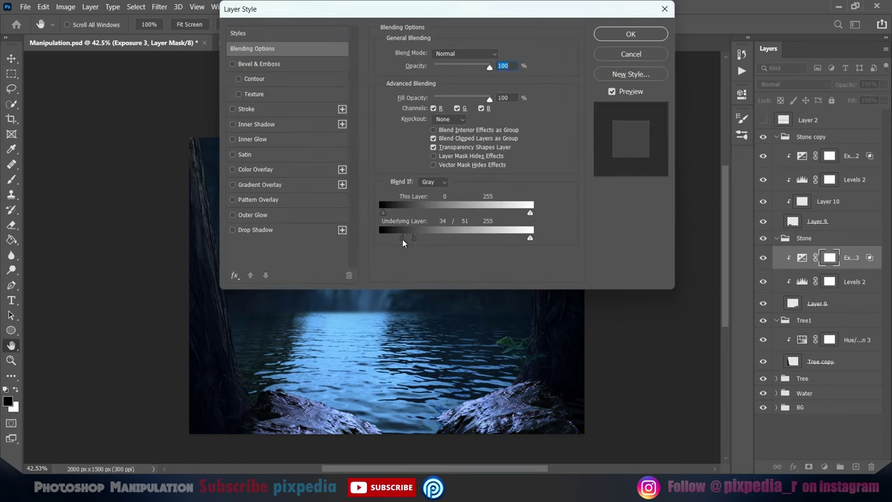
click(630, 34)
Shift the rock's shadows toward cyan and magenta with Color Balance, copied into Stone copy
click(850, 280)
click(824, 466)
click(819, 327)
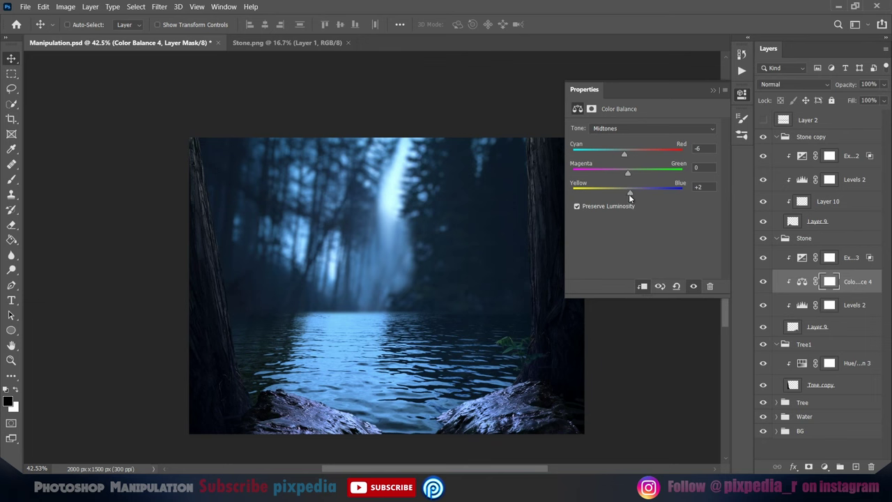
drag(627, 153, 624, 152)
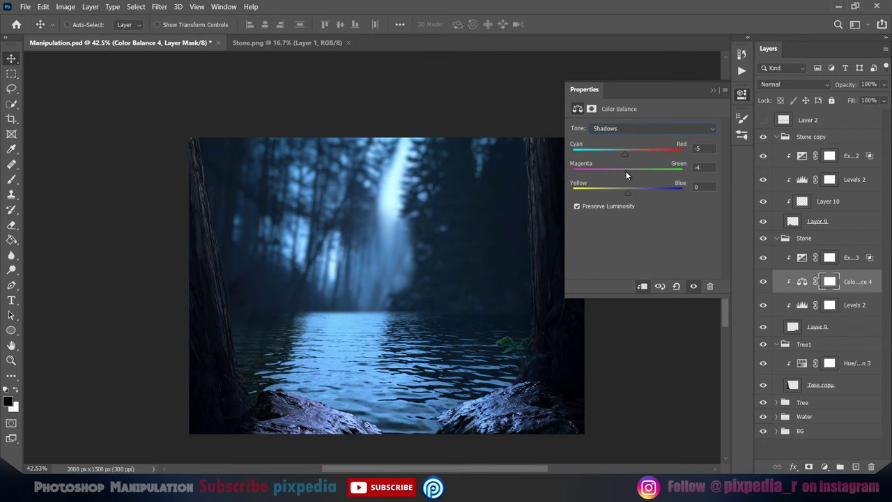
click(741, 93)
drag(857, 280, 850, 169)
scroll(390, 361, down, 2)
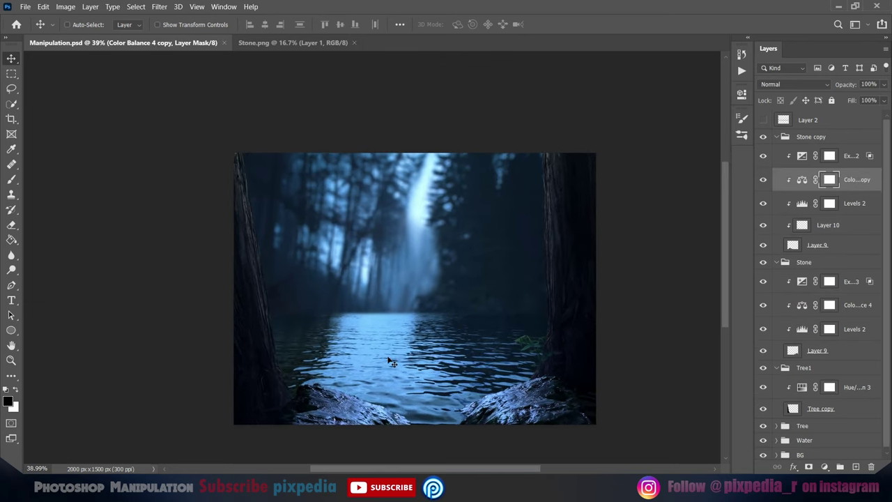
click(776, 137)
Open Boat.png and paste the boat into the Manipulation composite
key(ctrl+o)
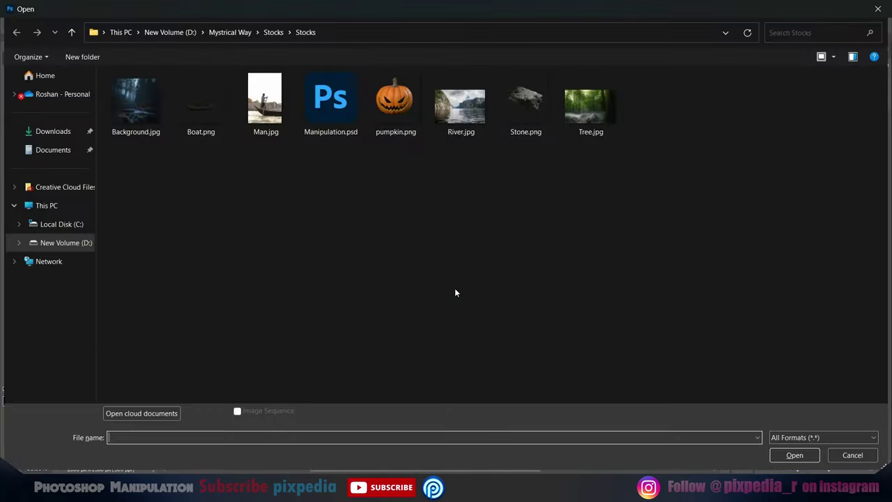
double_click(199, 100)
key(ctrl+Tab)
click(776, 166)
click(804, 194)
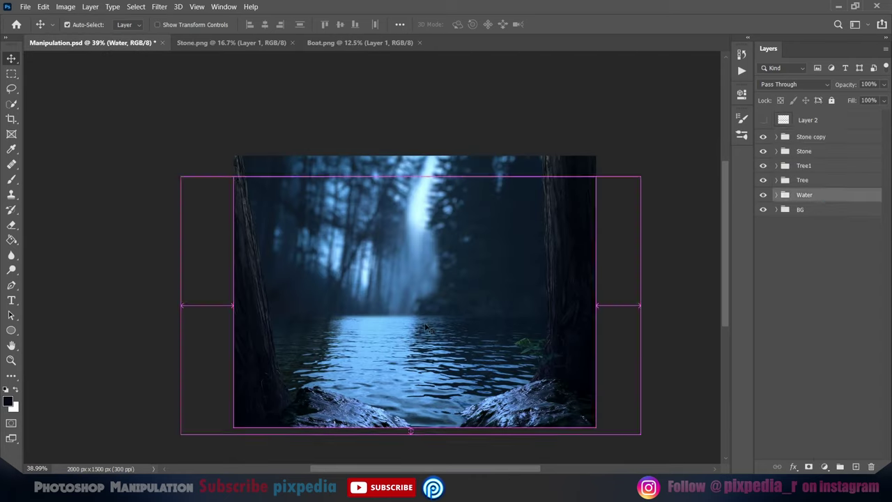
key(ctrl+v)
Shrink, slightly tilt and position the boat on the river
key(ctrl+t)
mouse_move(707, 245)
mouse_down()
mouse_move(670, 220)
mouse_move(606, 259)
mouse_up()
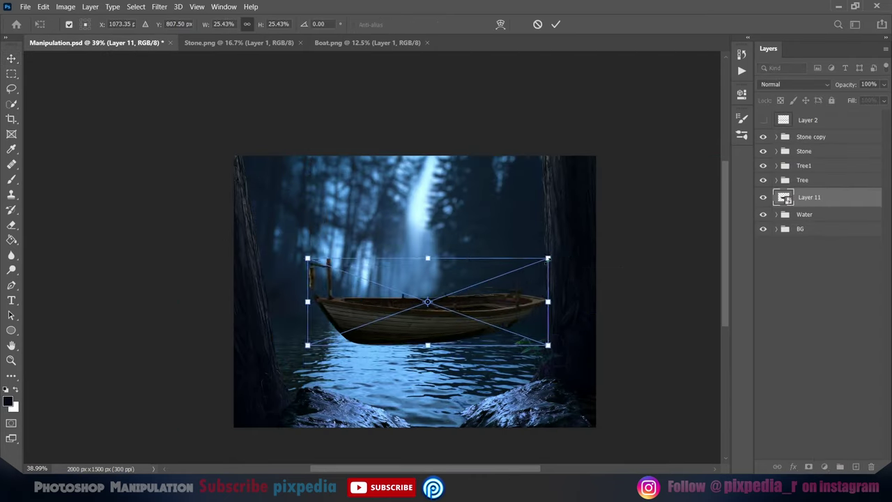
drag(445, 306, 473, 336)
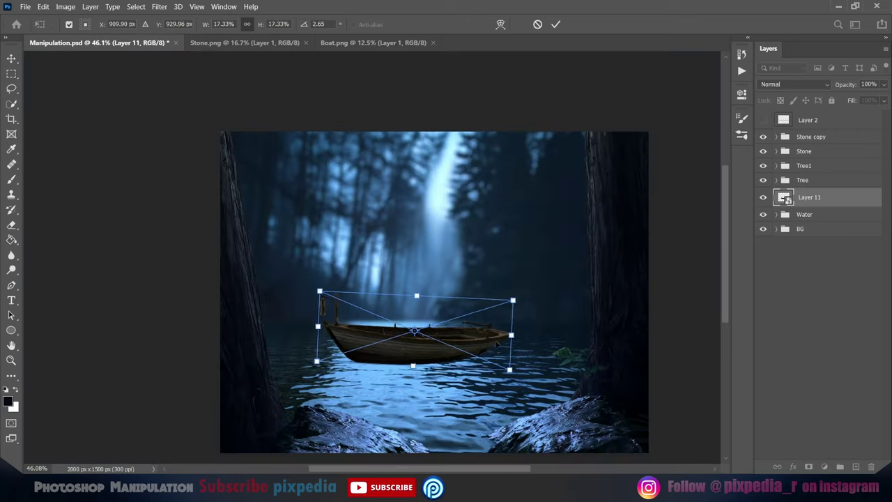
click(555, 25)
drag(422, 322, 439, 321)
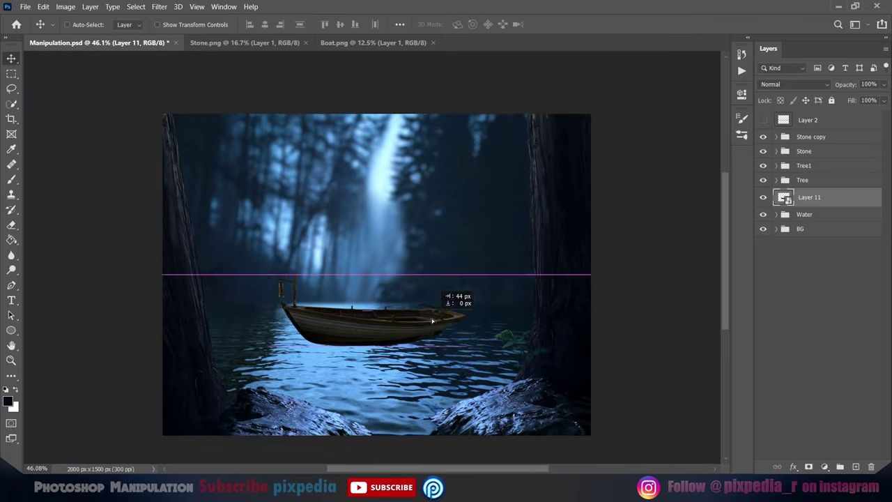
Rasterize the boat, add a layer below, and Pen-select the shadow area under it
right_click(808, 197)
click(762, 209)
ctrl+click(855, 466)
key(p)
scroll(445, 307, up, 5)
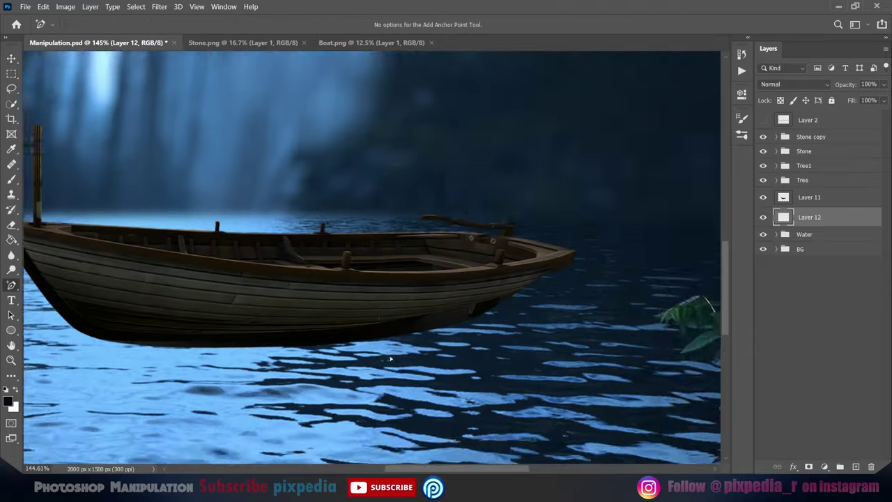
scroll(614, 301, up, 2)
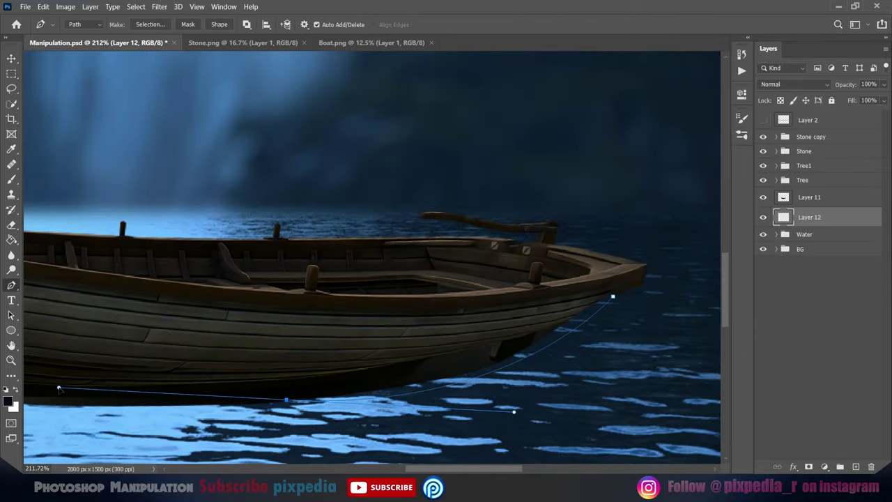
click(612, 296)
key(ctrl+Return)
Set the Clone Stamp to sample All Layers and reload the shadow path selection
key(s)
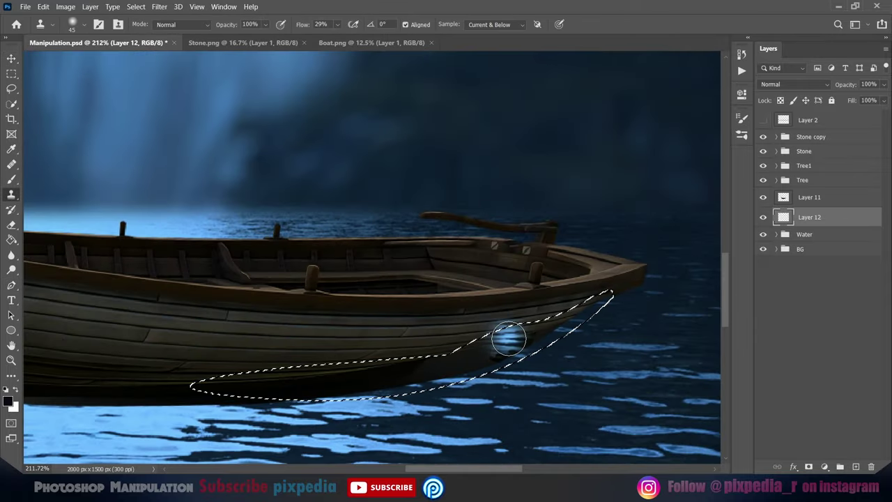
click(494, 25)
click(488, 39)
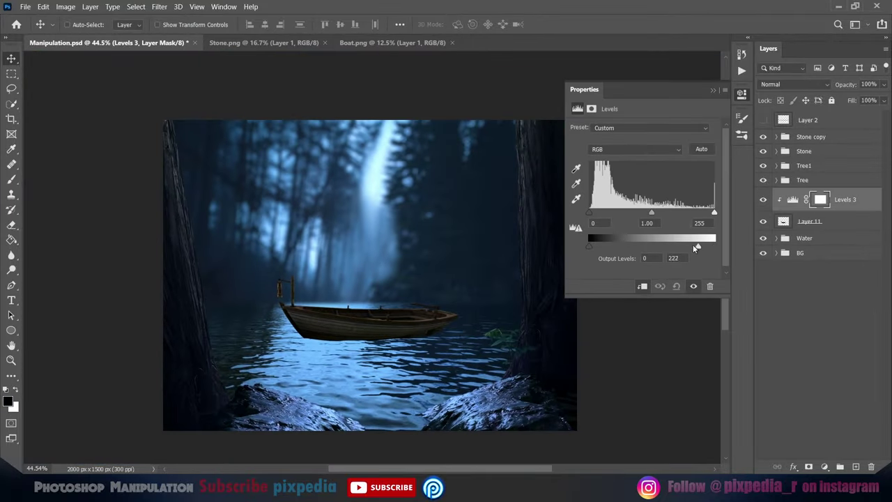
key(alt+4)
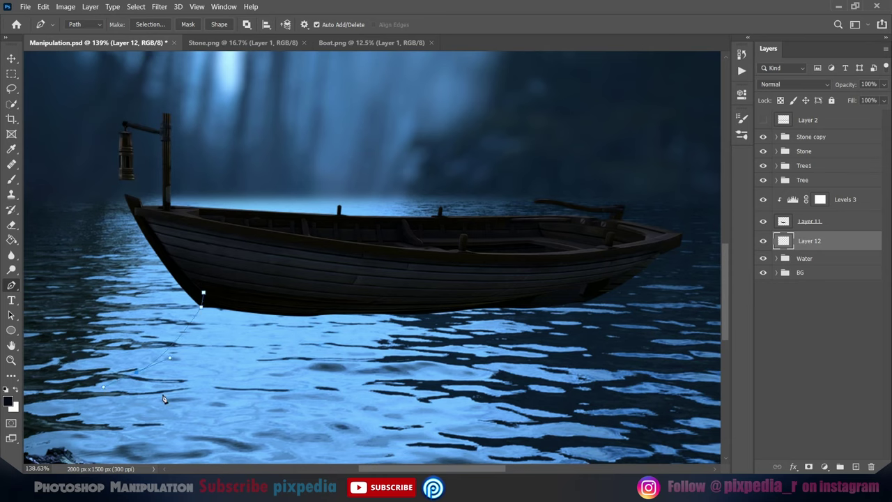
key(ctrl+Return)
key(ctrl+z)
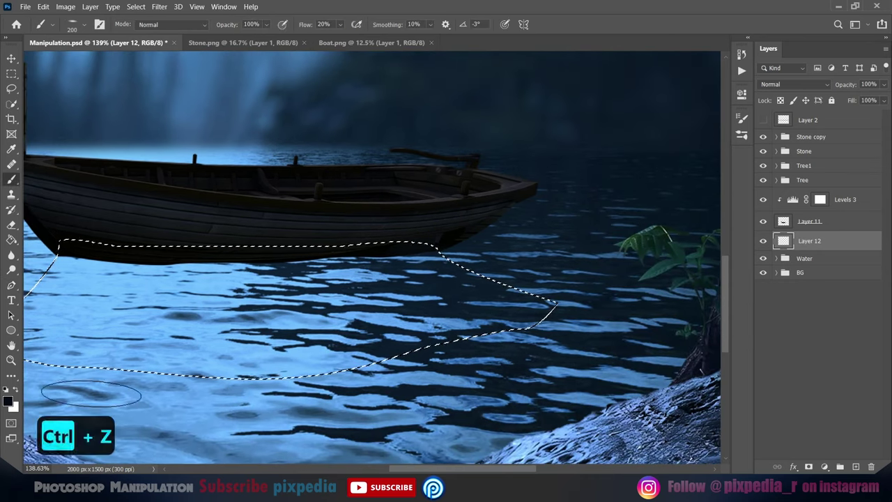
Paint the boat's dark shadow on a new layer at 92% opacity
key(b)
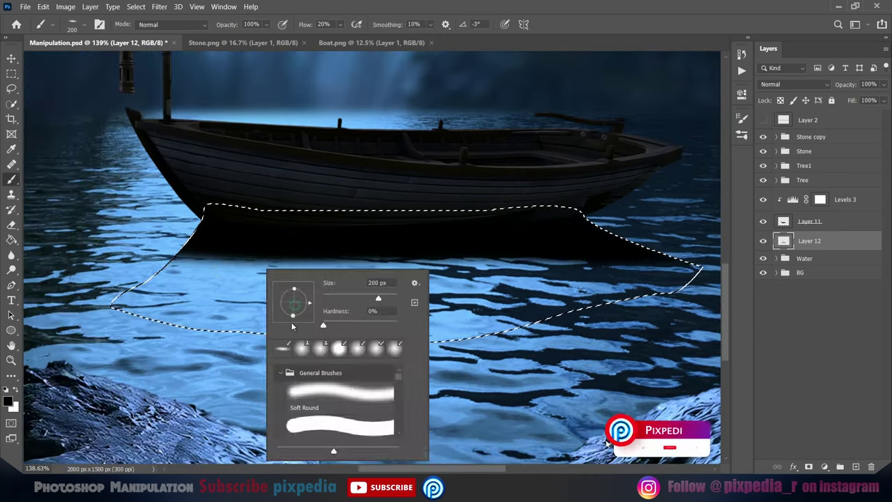
alt+scroll(352, 287, up, 3)
key(ctrl+shift+alt+n)
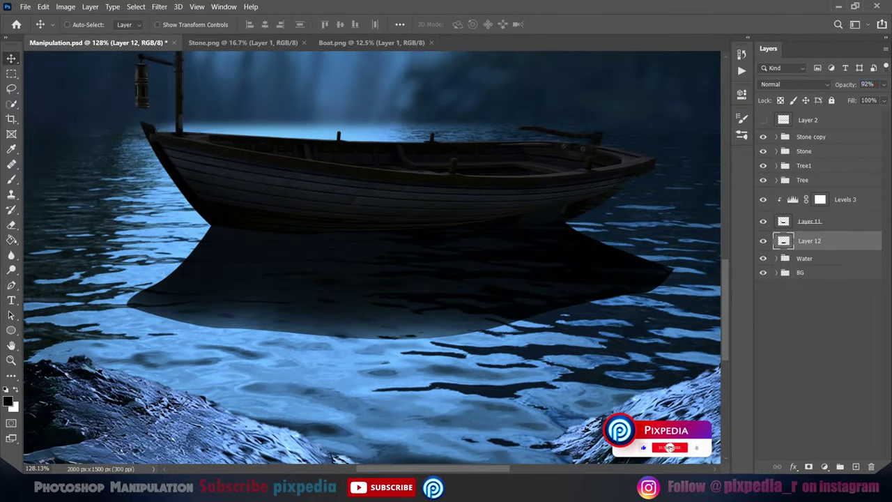
key(b)
key(alt+bracketleft)
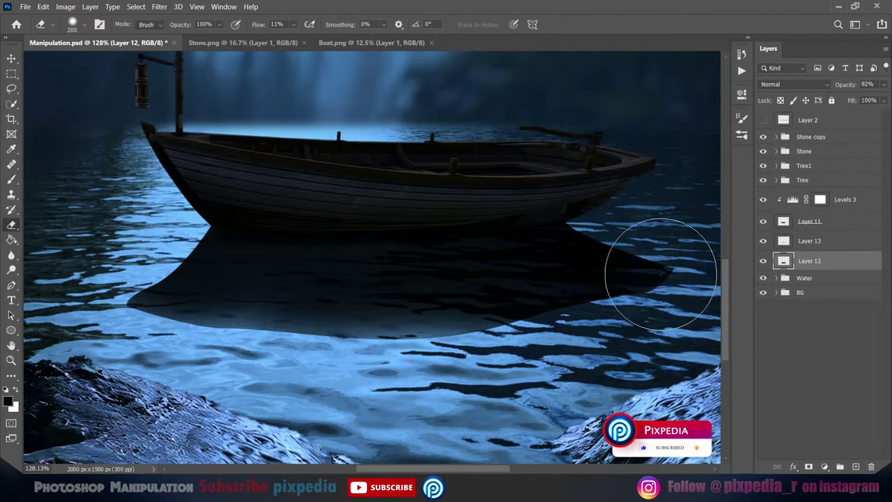
mouse_move(661, 274)
mouse_down()
mouse_move(633, 285)
mouse_move(200, 328)
mouse_up()
Smudge and erase the shadow's edges so it blends softly into the water
click(12, 255)
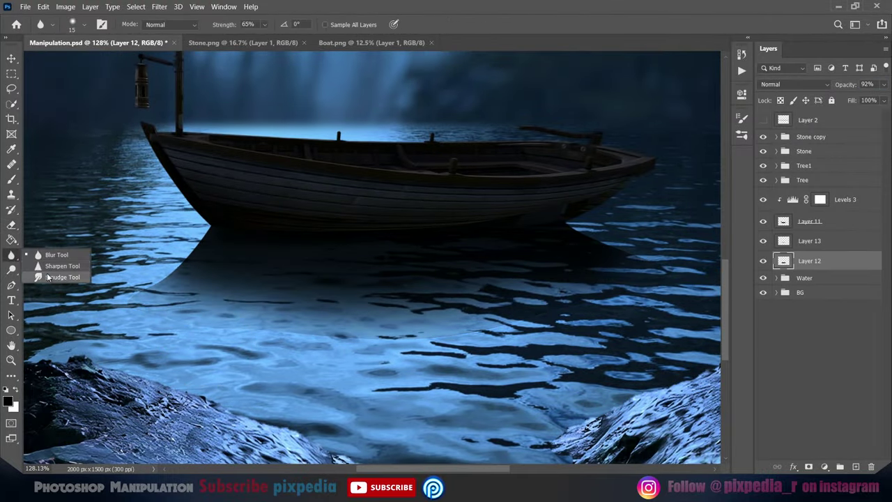
click(48, 277)
alt+scroll(181, 264, up, 3)
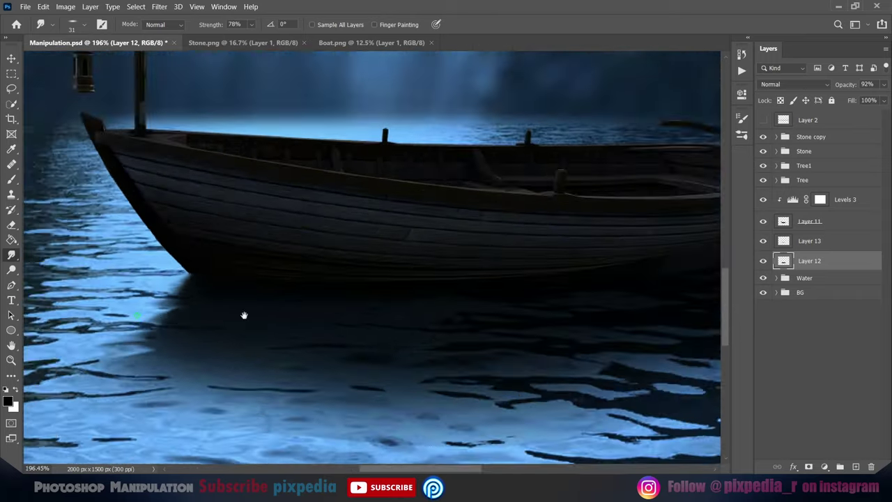
alt+scroll(248, 341, down, 2)
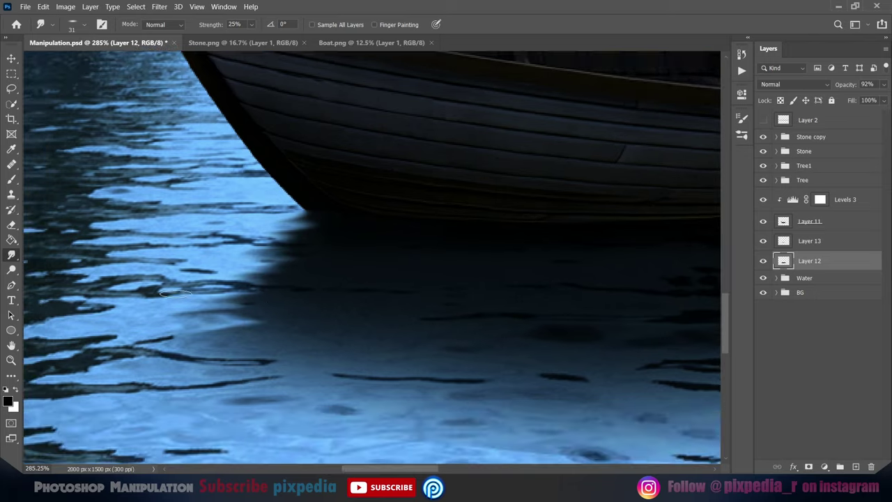
key(e)
alt+scroll(348, 314, down, 2)
alt+scroll(397, 341, down, 2)
right_click(377, 310)
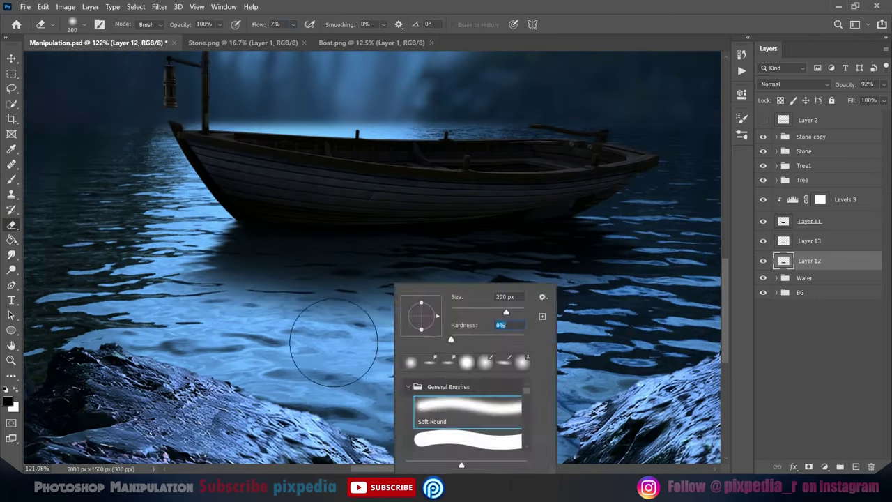
key(Escape)
Gather the boat and shadow layers into a group named Boat
key(v)
alt+scroll(390, 313, down, 5)
alt+scroll(453, 345, up, 3)
alt+scroll(452, 344, down, 3)
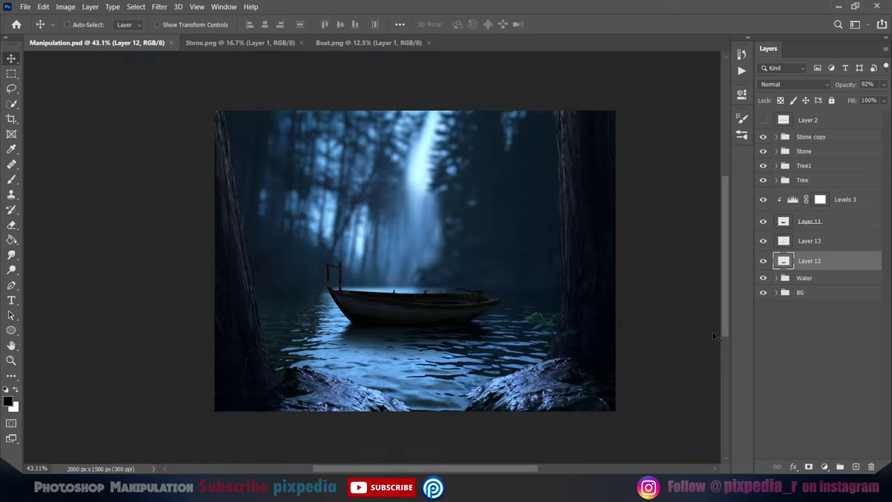
drag(836, 261, 839, 466)
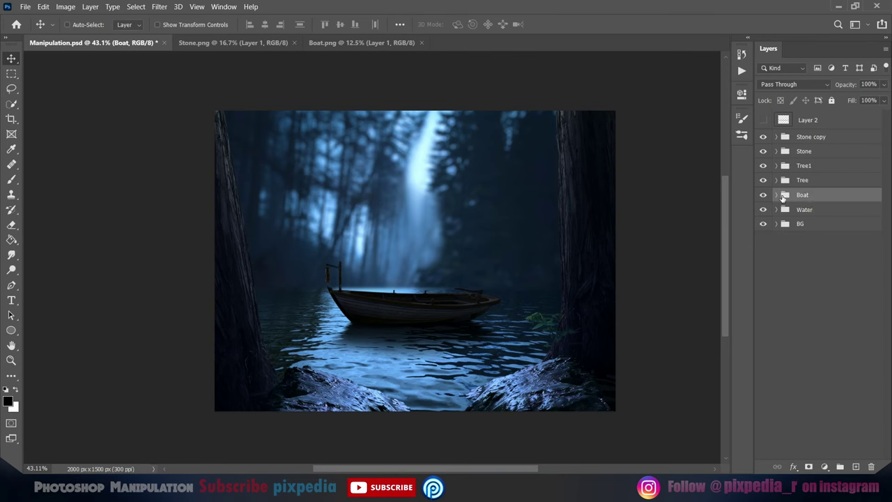
Add a Color Dodge Hue/Saturation adjustment clipped to the boat, with its mask inverted
click(776, 194)
click(824, 466)
click(811, 351)
click(794, 84)
click(812, 193)
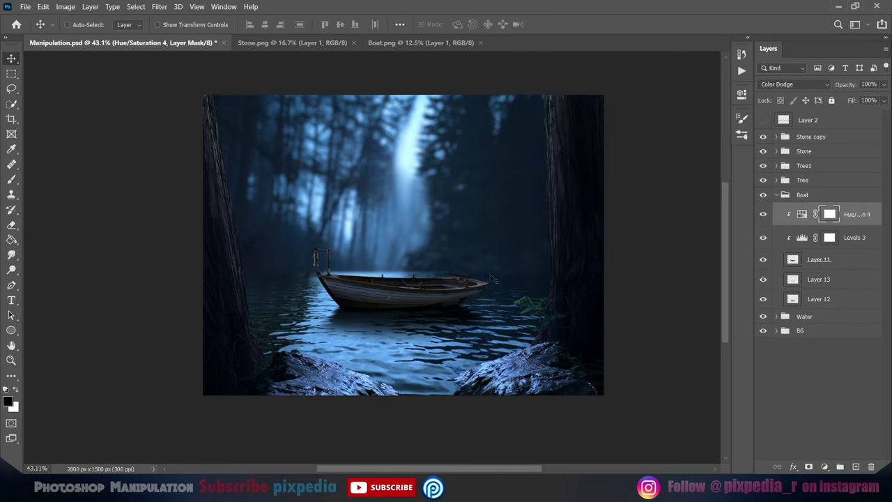
key(ctrl+i)
key(b)
Paint white along the boat's rim and edges to reveal the faint blue glow
alt+scroll(348, 269, up, 3)
alt+scroll(348, 270, up, 3)
scroll(208, 272, right, 3)
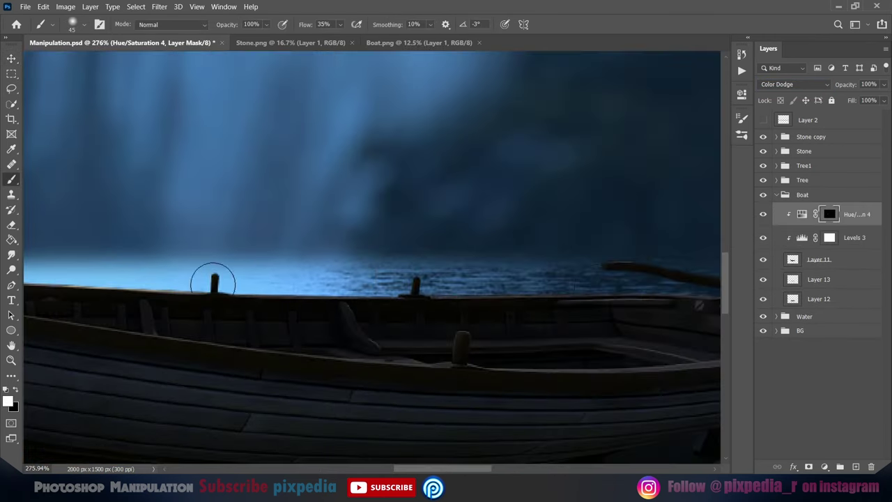
scroll(330, 301, right, 3)
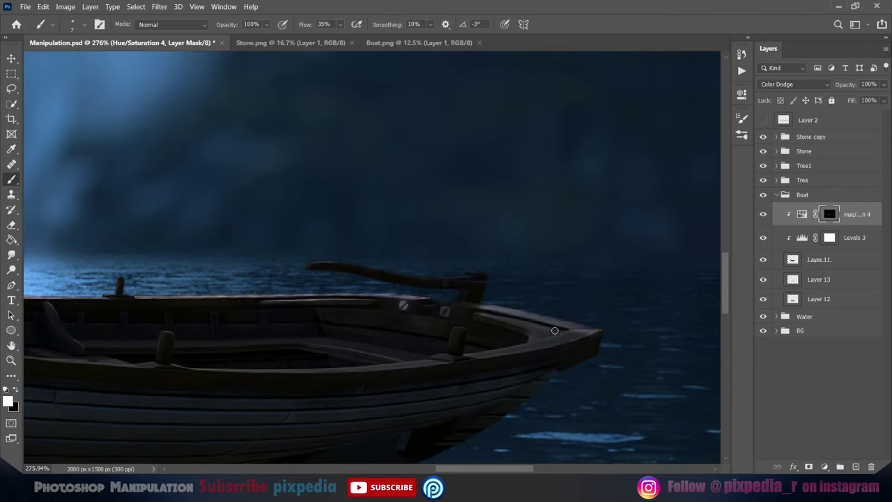
scroll(427, 358, left, 1)
scroll(308, 365, left, 3)
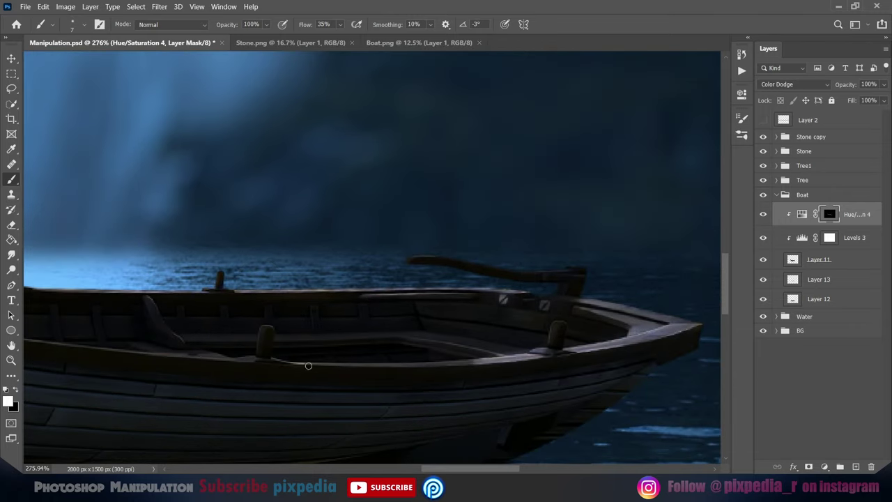
scroll(332, 367, left, 1)
scroll(331, 362, left, 3)
scroll(296, 334, left, 3)
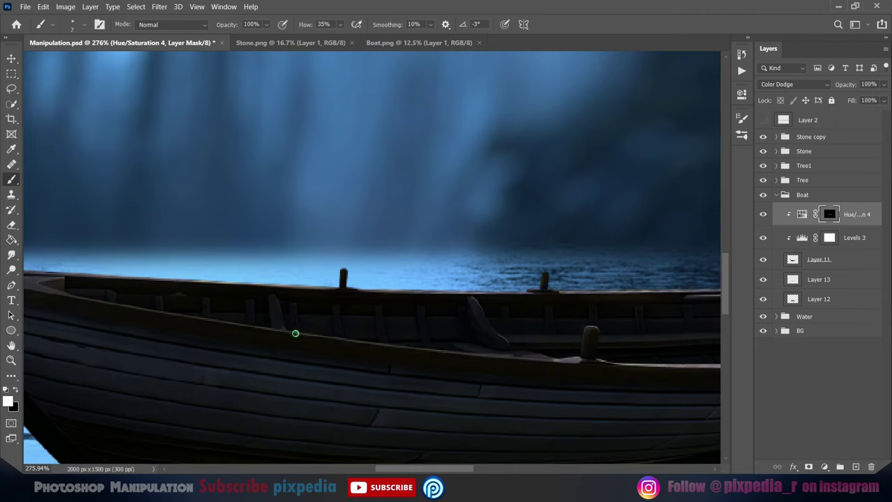
scroll(279, 327, left, 3)
scroll(278, 327, up, 1)
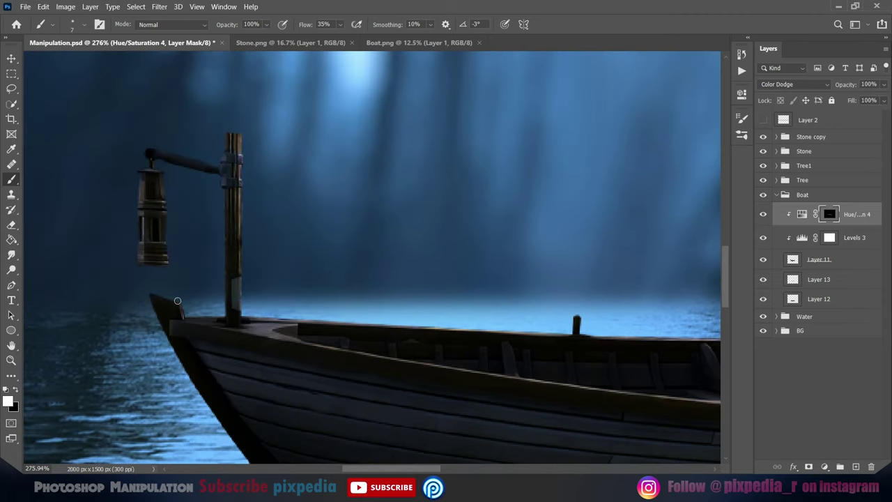
key(ctrl+0)
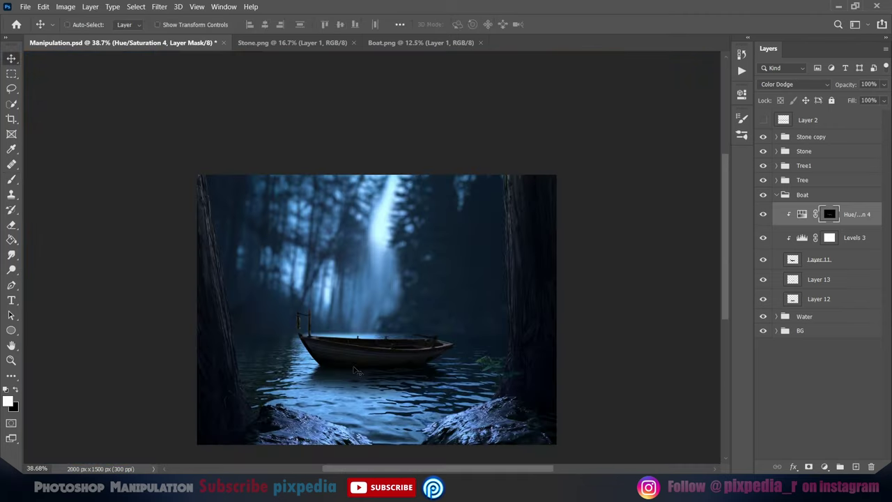
Smudge the boat's shadow on Layer 12 so it blends into the rippling water
click(818, 298)
key(r)
scroll(322, 357, up, 3)
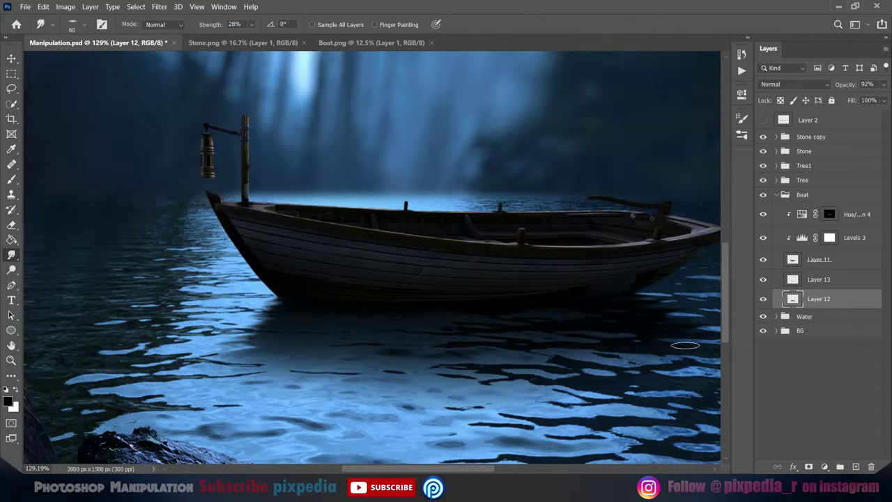
key(ctrl+0)
key(v)
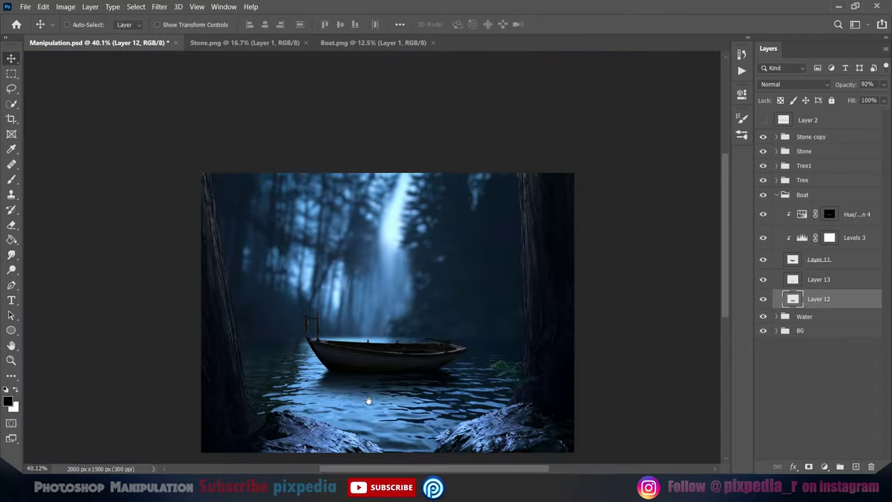
ctrl+click(369, 404)
Apply a 17 px Tilt-Shift blur, keeping a narrow sharp band around the boat
click(159, 6)
click(322, 162)
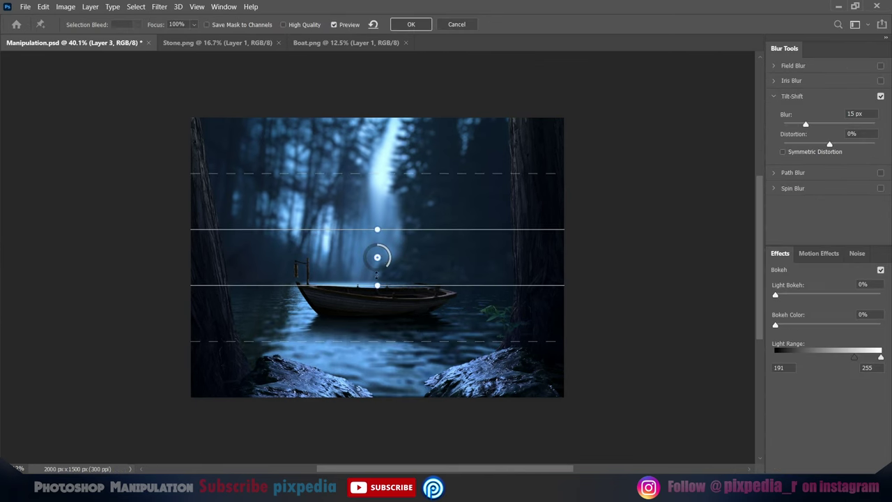
drag(374, 257, 360, 338)
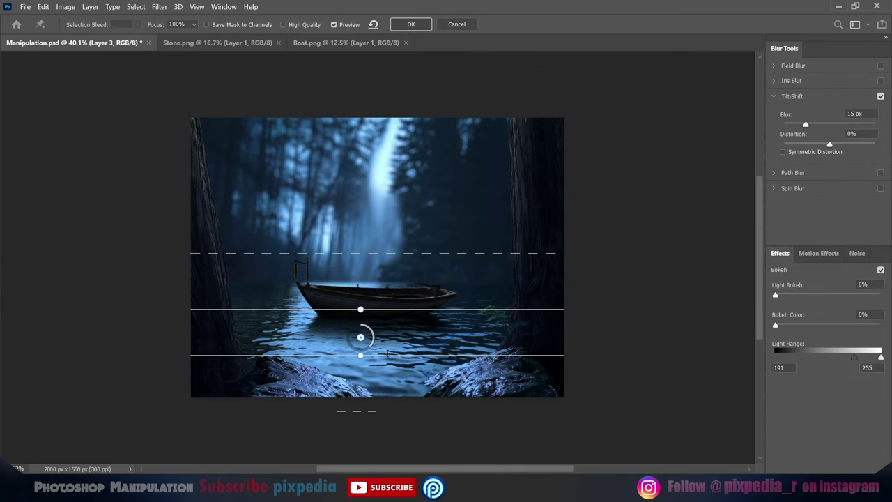
drag(369, 348, 374, 343)
drag(380, 310, 390, 314)
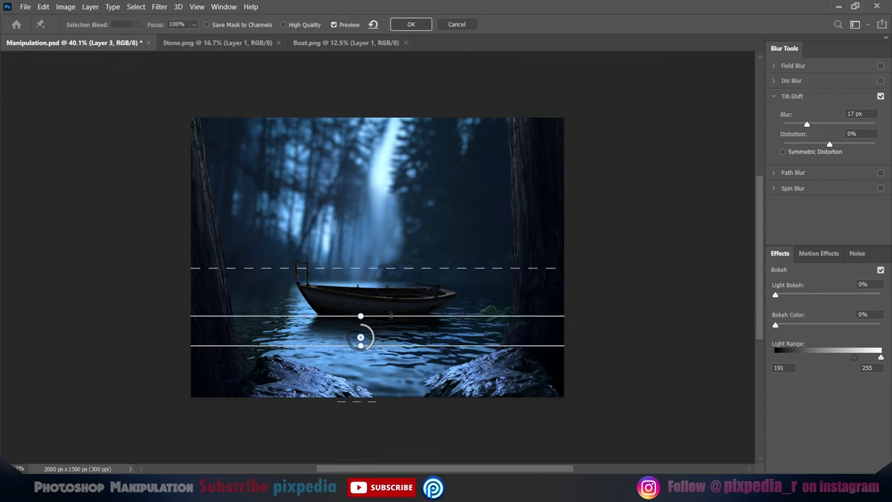
key(Return)
mouse_move(419, 262)
mouse_down()
mouse_move(343, 262)
mouse_move(407, 263)
mouse_up()
scroll(343, 262, up, 1)
alt+click(775, 307)
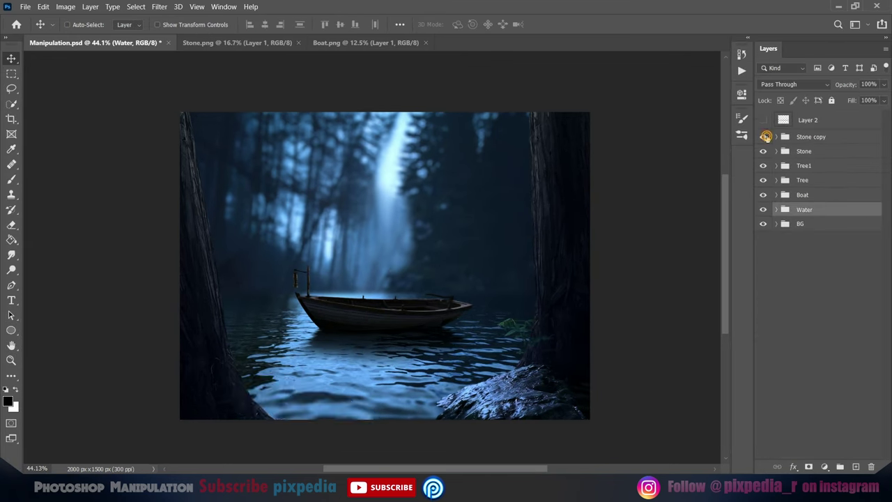
Expand the Stone copy group and select it in the Layers panel
click(775, 137)
key(b)
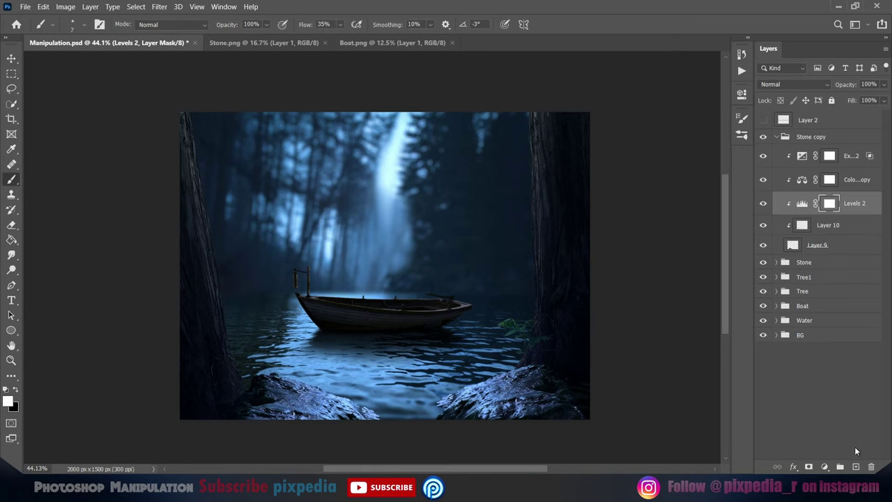
click(813, 246)
click(810, 137)
key(v)
scroll(376, 265, up, 2)
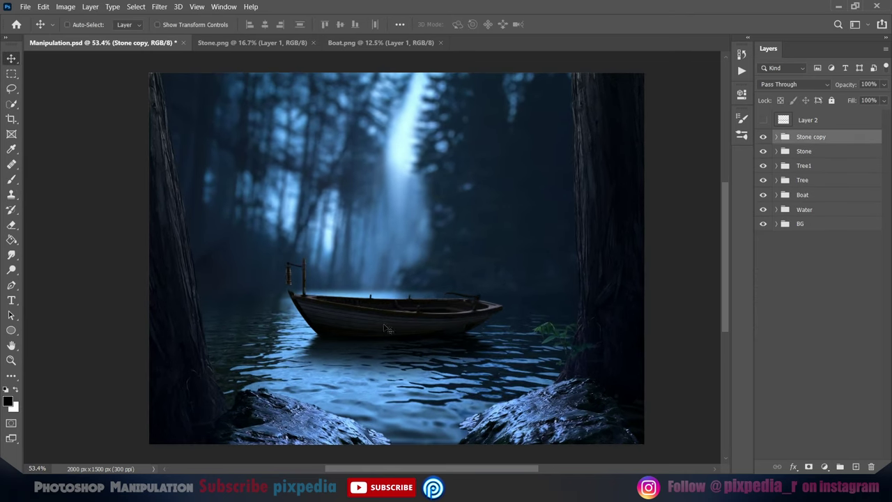
Paste the rock from Stone.png, shrinking it and placing it on the water left of the boat
click(264, 44)
key(ctrl+c)
click(103, 43)
key(ctrl+v)
key(ctrl+t)
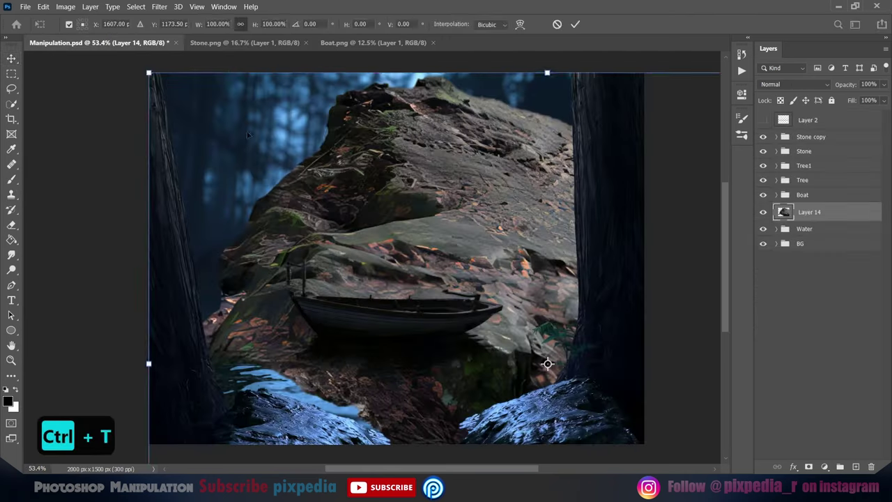
drag(547, 364, 348, 426)
drag(233, 312, 241, 286)
scroll(242, 286, up, 3)
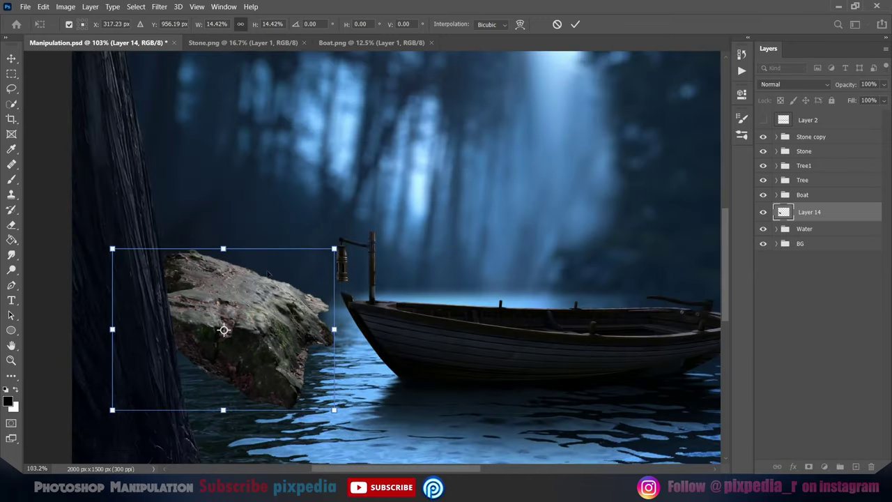
key(Return)
Lasso and delete the rock's submerged lower part, then open Stone.jpg
key(l)
scroll(333, 292, up, 1)
mouse_move(325, 245)
mouse_down()
mouse_move(301, 264)
mouse_move(382, 280)
mouse_up()
key(ctrl+d)
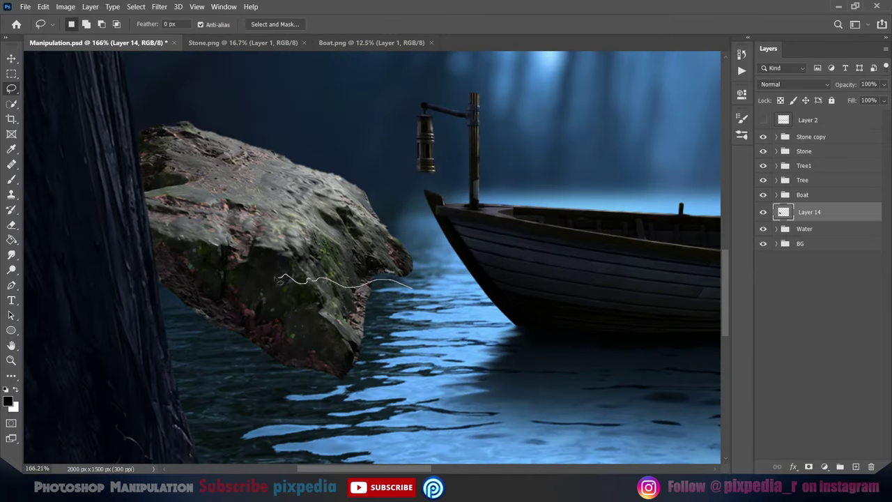
drag(409, 328, 411, 294)
key(Delete)
key(ctrl+d)
key(v)
key(ctrl+t)
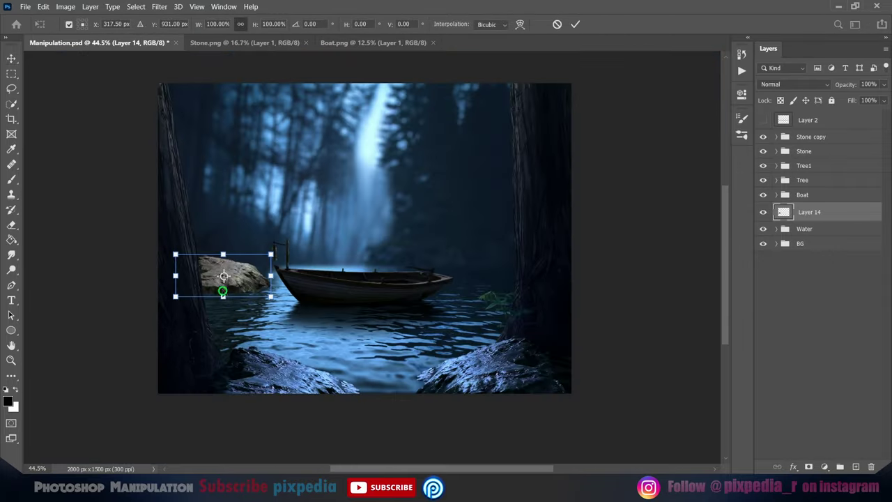
key(Return)
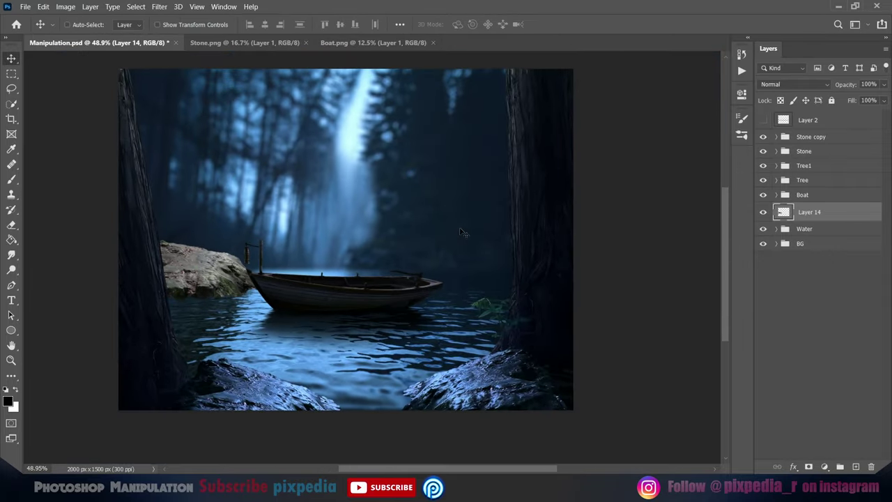
key(ctrl+o)
click(793, 453)
Paste the stone from Stone.jpg and trim the water left of it from its selection
key(ctrl+c)
key(ctrl+d)
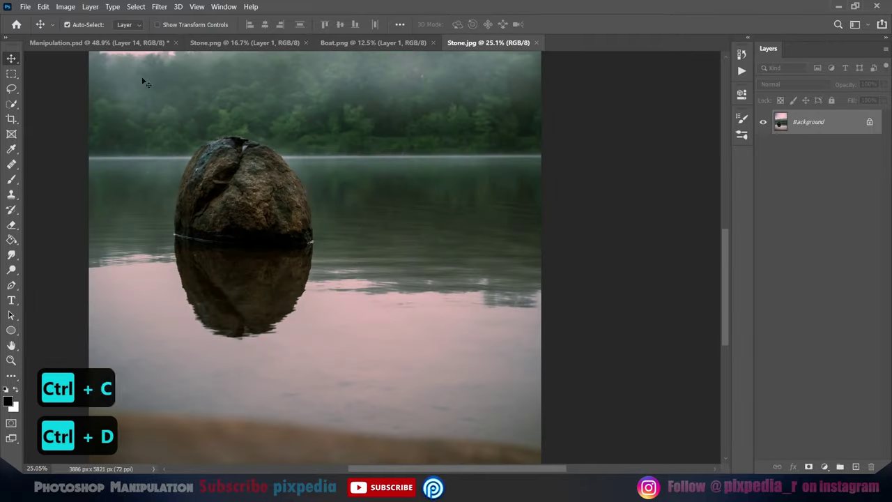
key(ctrl+v)
key(ctrl+t)
key(Return)
alt+click(763, 213)
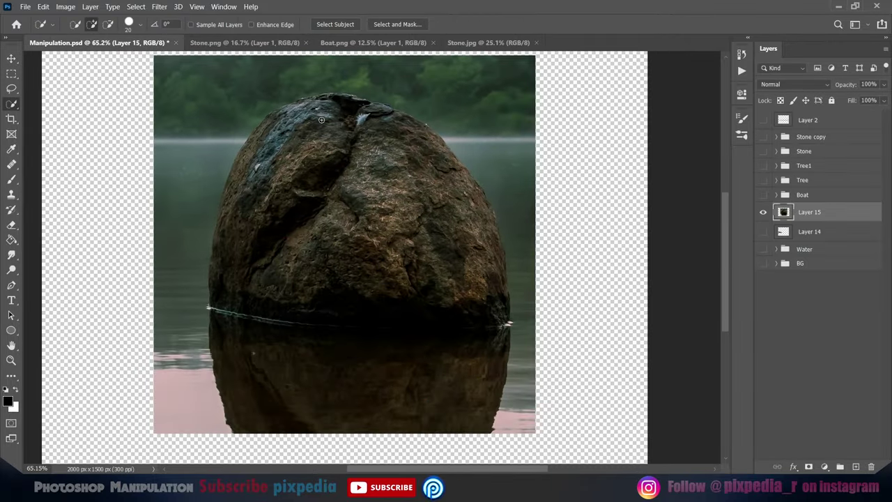
drag(259, 137, 245, 83)
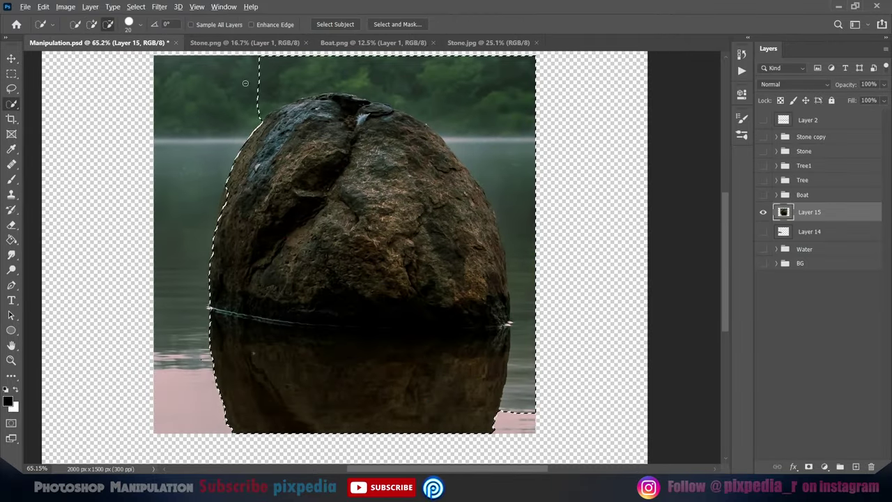
alt+scroll(503, 245, up, 3)
scroll(447, 123, up, 3)
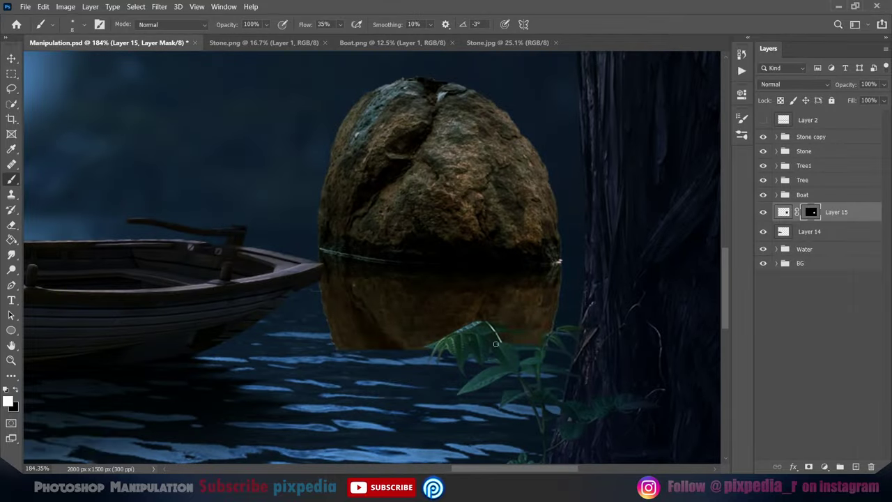
scroll(259, 155, down, 3)
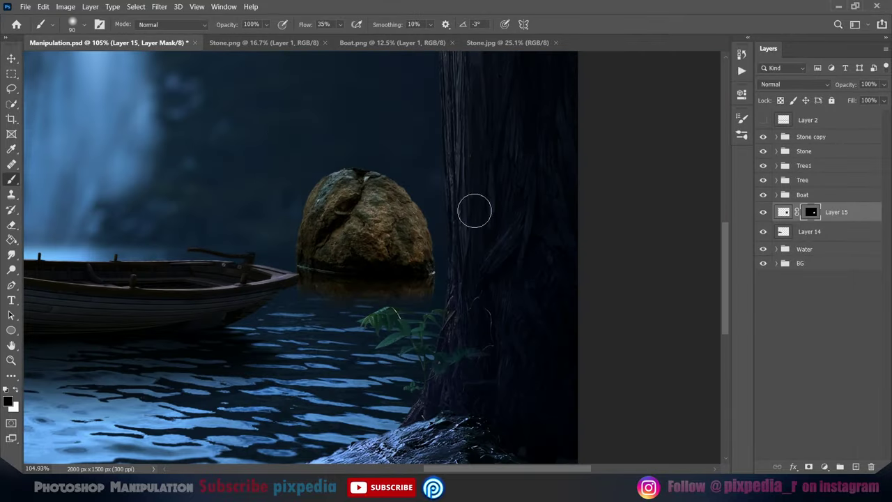
scroll(473, 209, down, 3)
key(v)
Add Color Balance and Levels adjustments to the stone, Layer 15
click(831, 367)
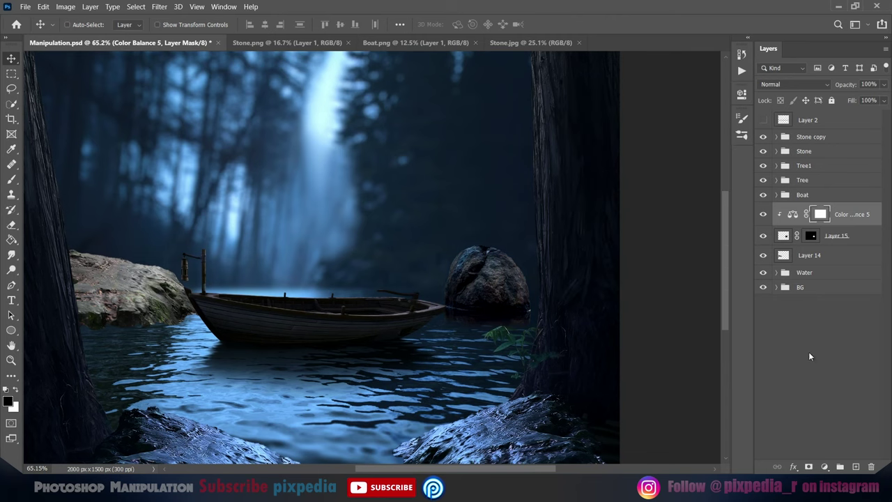
click(824, 466)
click(830, 282)
click(836, 259)
Flip the stone horizontally and move it right, behind the boat
key(ctrl+t)
click(575, 24)
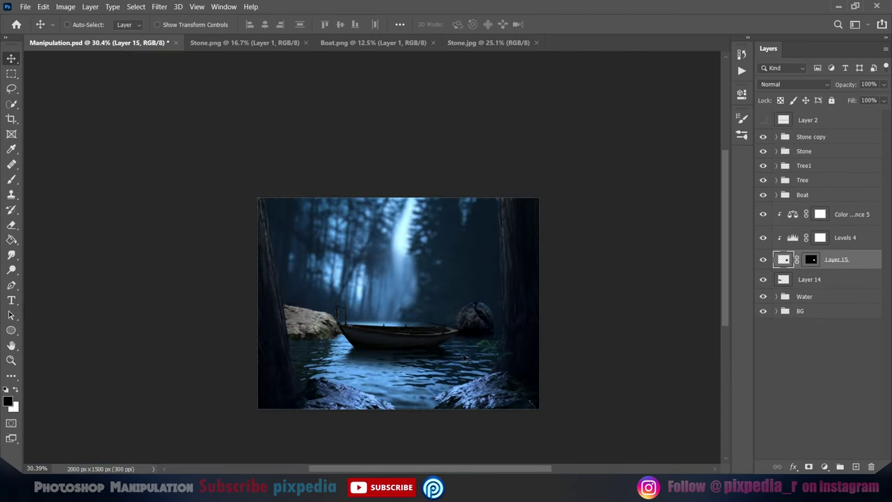
key(ctrl+0)
drag(492, 282, 515, 282)
key(ctrl+t)
key(Return)
key(ctrl+0)
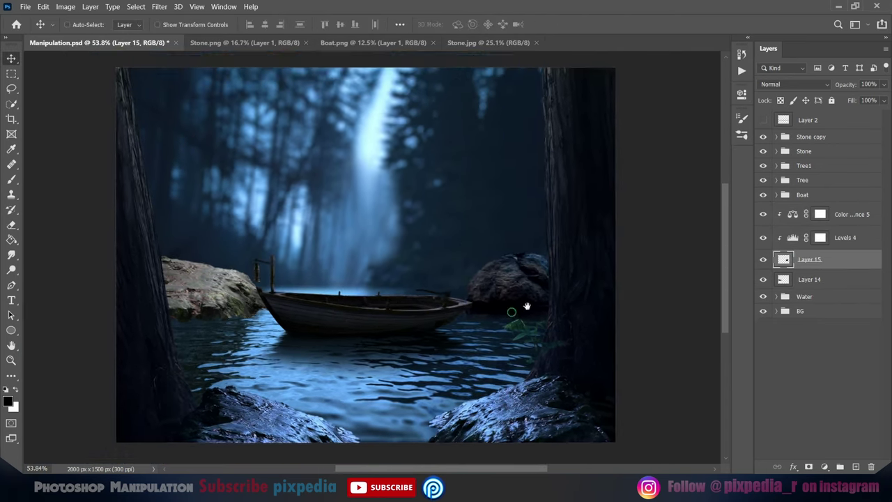
Add an Exposure adjustment and set Blend If so the darker water shows through the stone
click(824, 466)
click(822, 308)
click(793, 466)
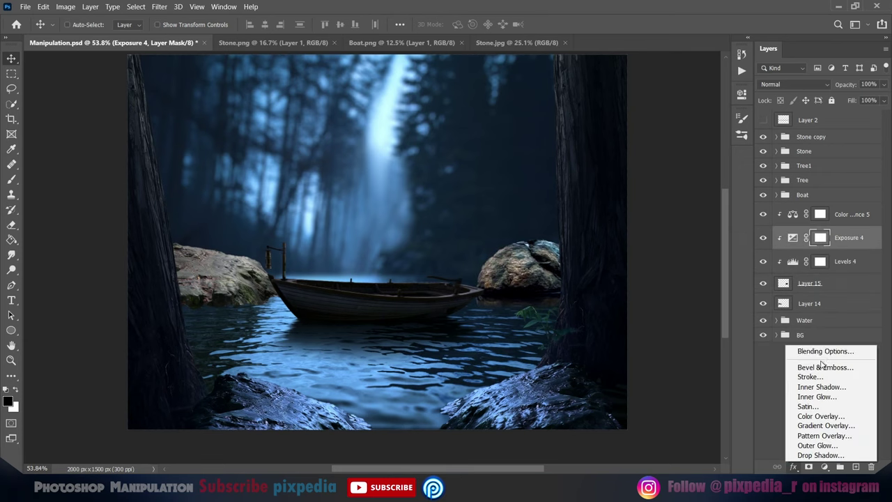
click(796, 362)
drag(381, 238, 407, 238)
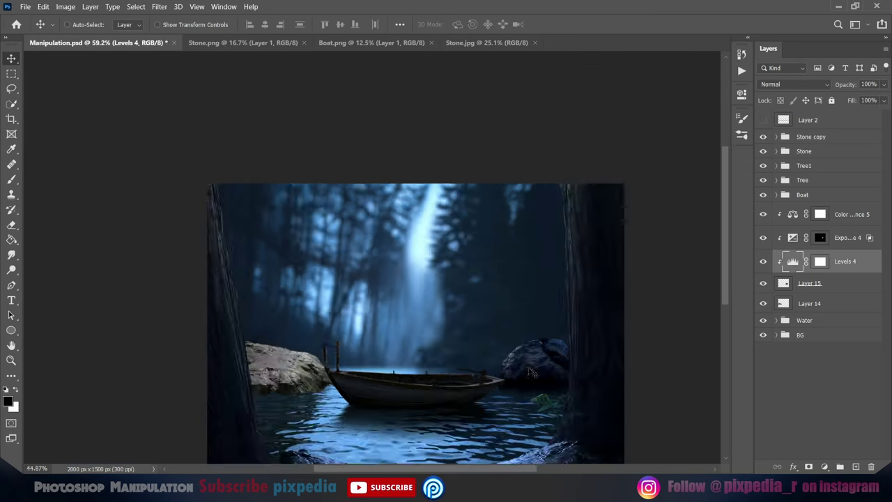
scroll(558, 334, up, 5)
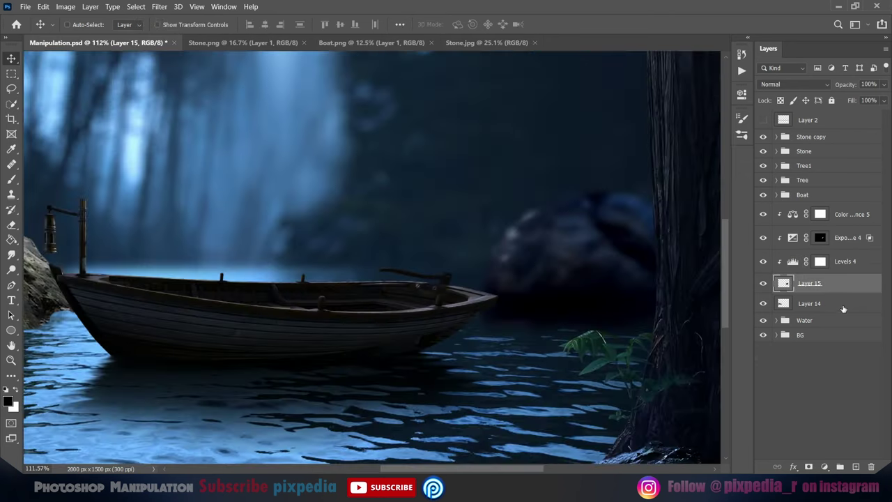
Group the stone with its adjustment layers and rename the group
key(ctrl+shift+alt+n)
right_click(504, 333)
key(Escape)
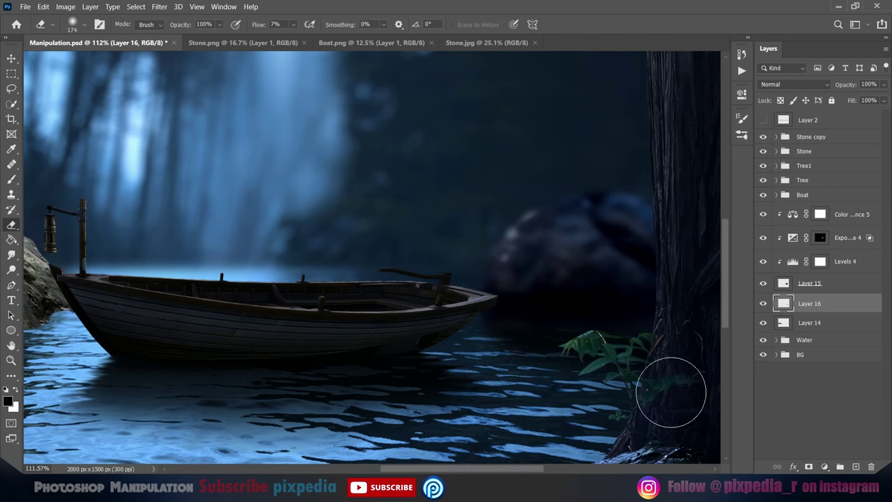
key(v)
key(ctrl+0)
click(781, 213)
shift+click(808, 283)
key(ctrl+g)
double_click(805, 208)
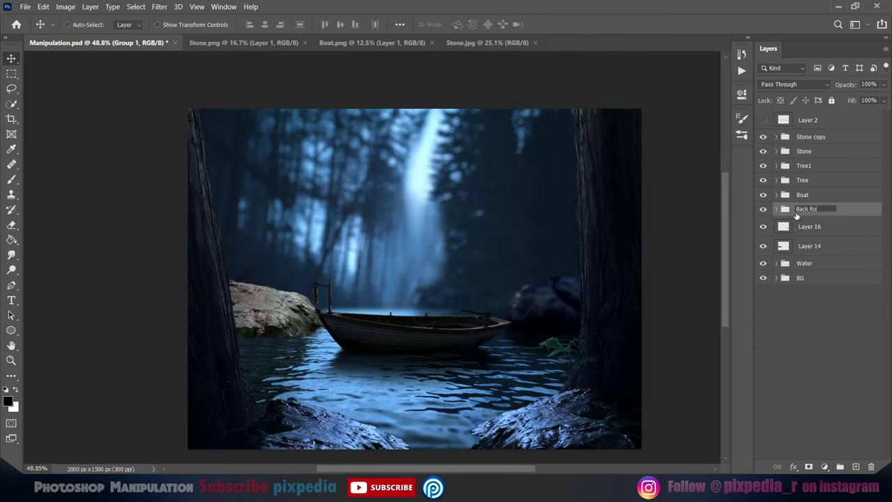
Give the small rock, Layer 14, clipped Levels to darken its highlights and clipped Colour Balance
click(808, 226)
key(ctrl+e)
click(824, 466)
click(808, 309)
key(ctrl+alt+g)
drag(714, 245, 649, 246)
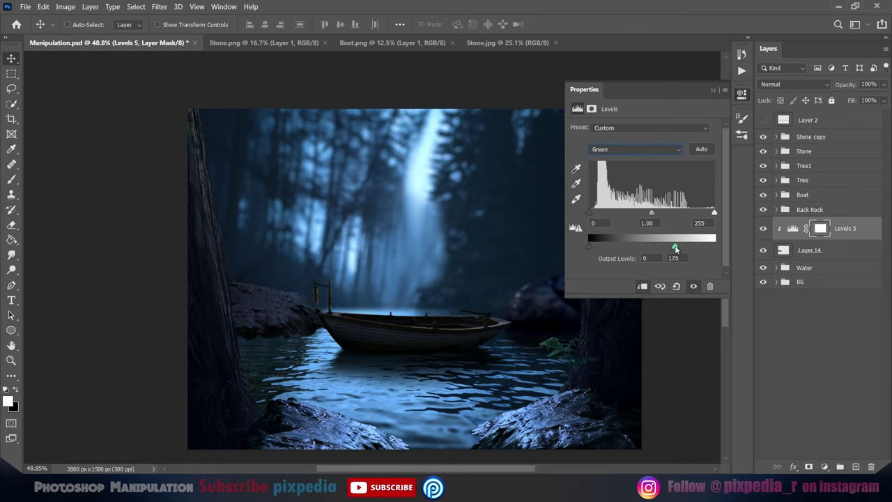
click(824, 466)
click(835, 325)
click(741, 92)
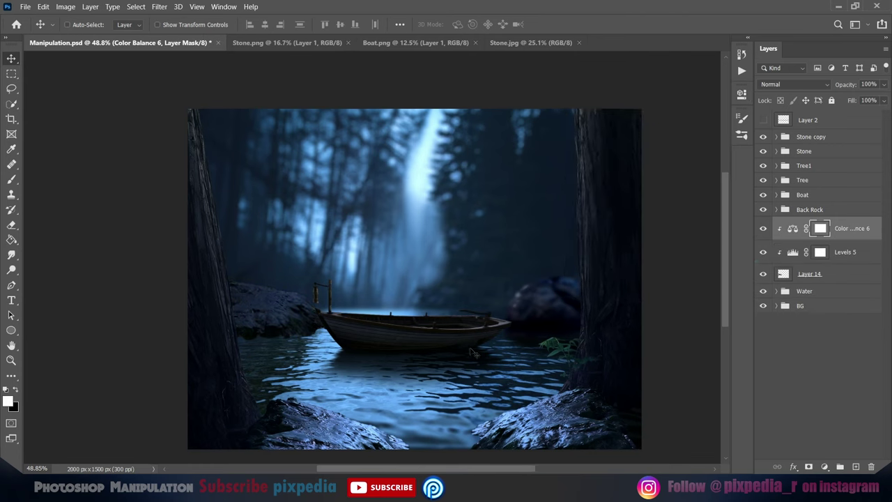
Add a new layer, lower the brush flow to 18%, and save the composite
ctrl+click(856, 466)
key(b)
scroll(329, 293, up, 5)
click(329, 293)
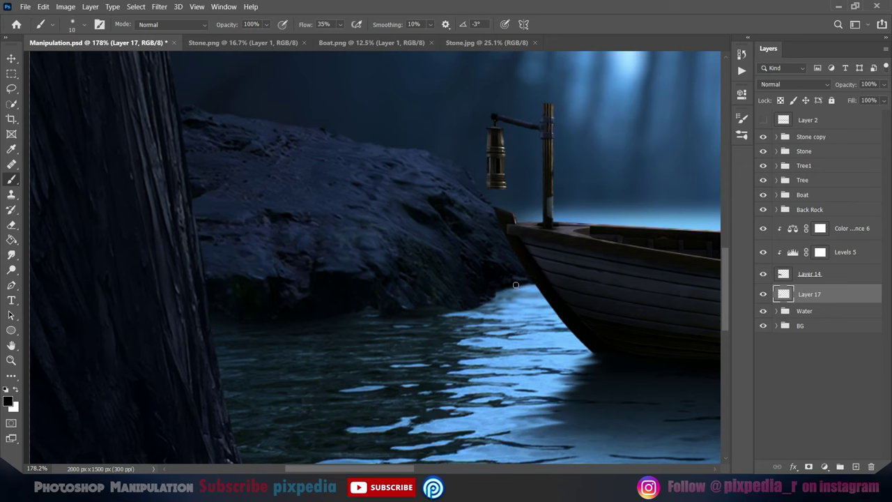
right_click(293, 284)
key(Return)
scroll(324, 411, down, 5)
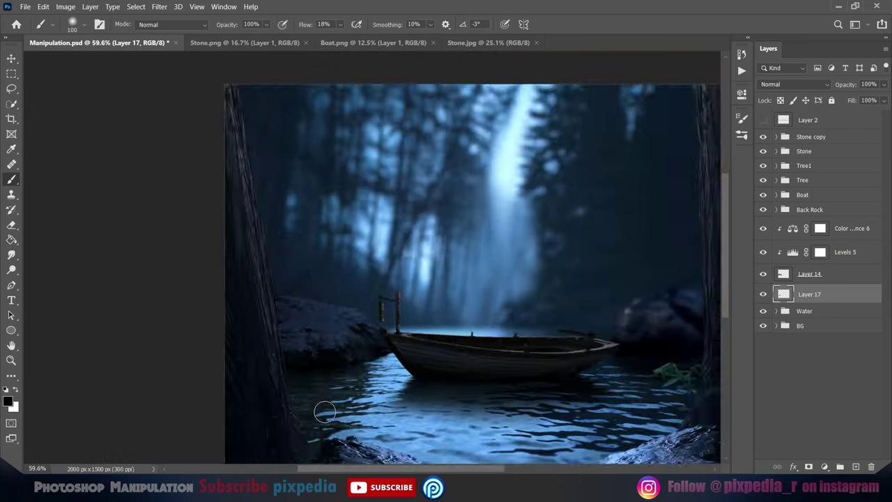
scroll(358, 380, up, 5)
key(ctrl+s)
scroll(422, 333, down, 5)
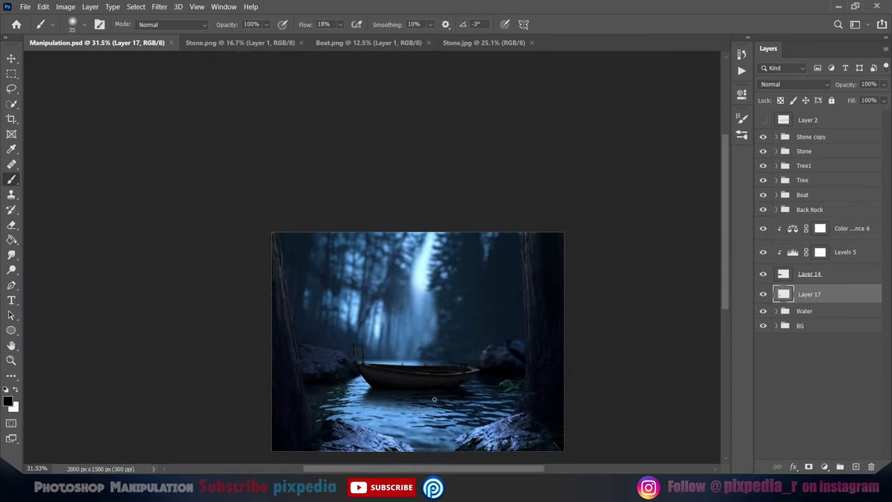
key(v)
key(alt+bracketright)
Paint a light blue rim on a new clipped layer, softening the rock's white top edge
click(856, 466)
key(ctrl+alt+g)
key(b)
scroll(56, 383, up, 5)
click(8, 400)
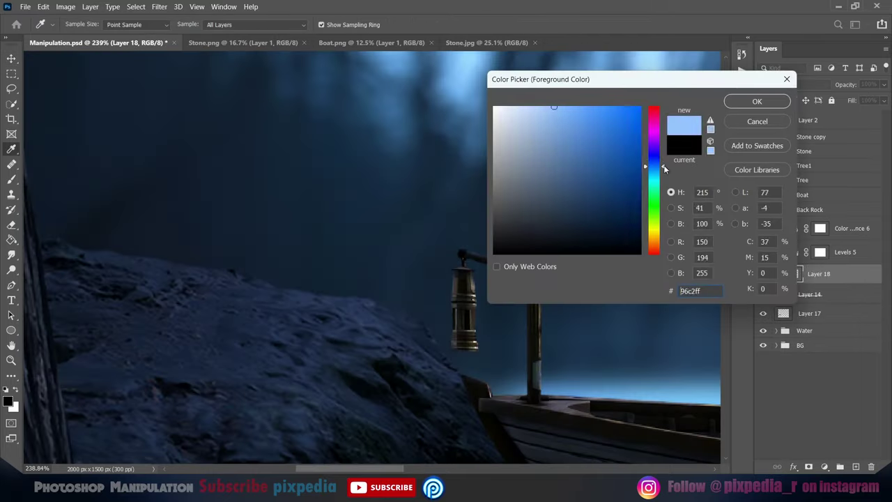
click(752, 100)
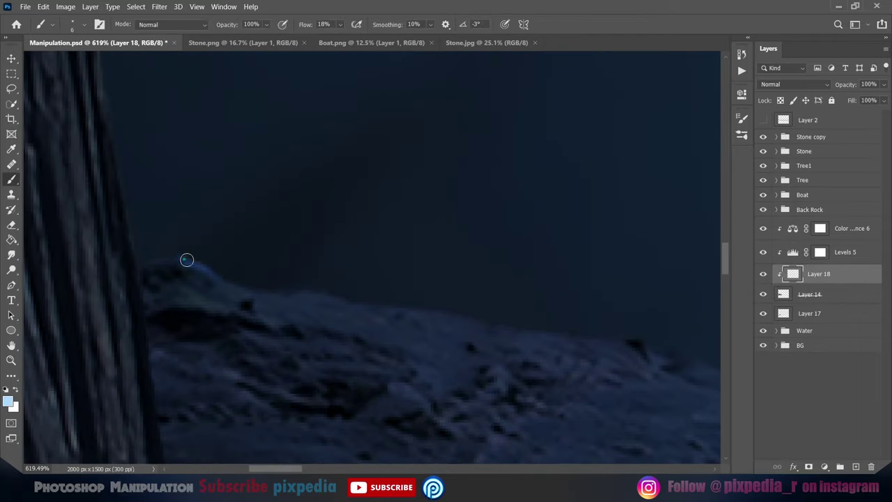
scroll(291, 336, down, 3)
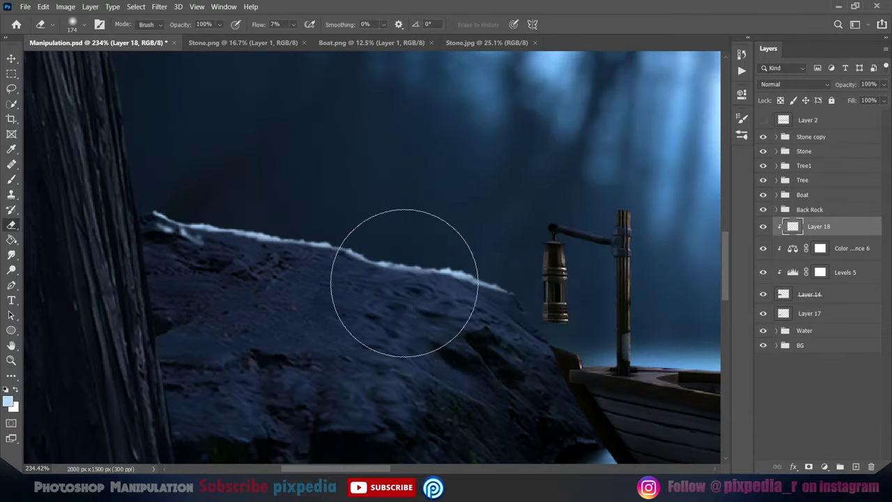
mouse_move(404, 282)
mouse_down()
mouse_move(199, 229)
mouse_move(294, 209)
mouse_up()
Continue softening the rock's top edge with a soft brush
key(b)
scroll(168, 210, up, 3)
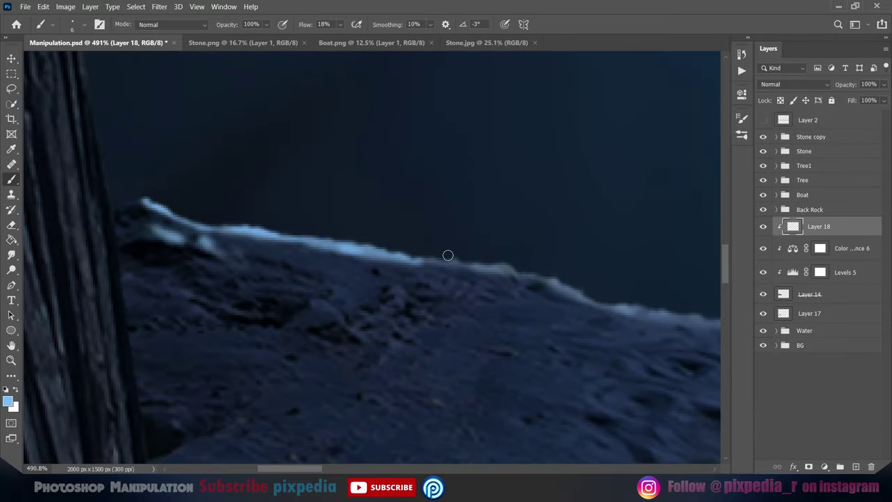
drag(540, 331, 424, 265)
scroll(486, 278, right, 2)
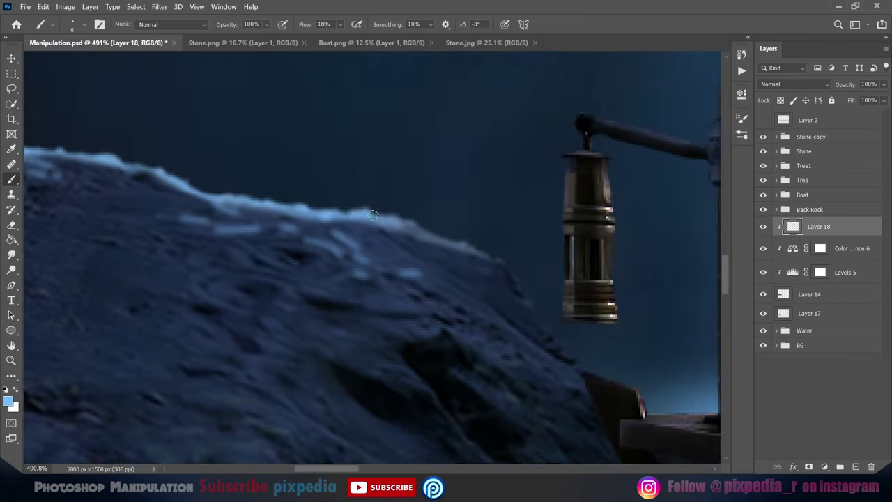
scroll(482, 295, right, 2)
scroll(471, 281, right, 2)
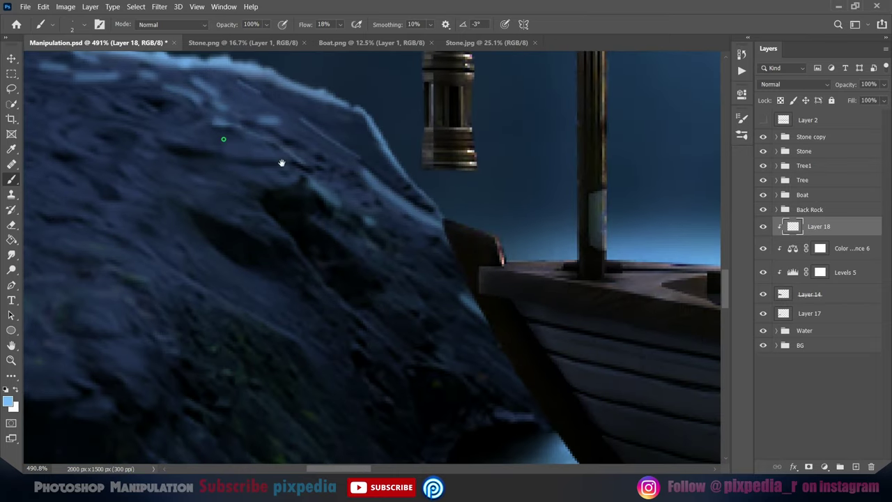
scroll(282, 162, left, 2)
scroll(283, 255, left, 3)
Group the left rock's layers together as Back Rock 1
key(v)
key(ctrl+0)
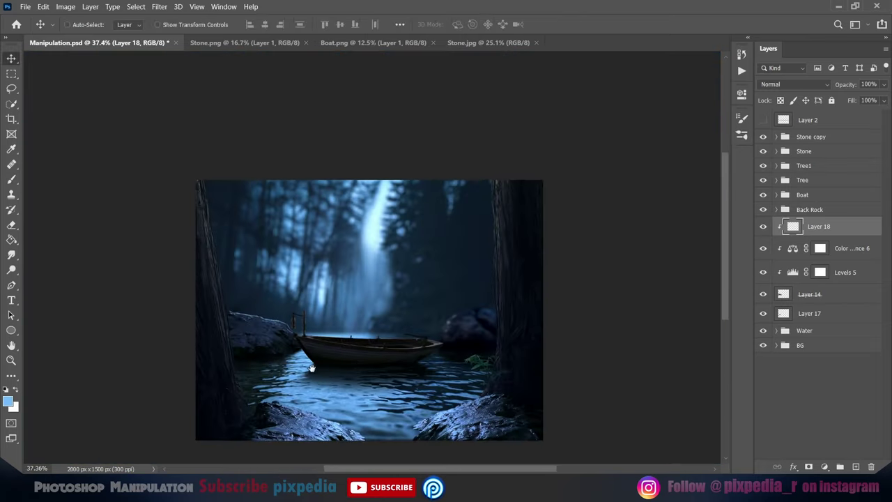
shift+click(809, 313)
key(ctrl+g)
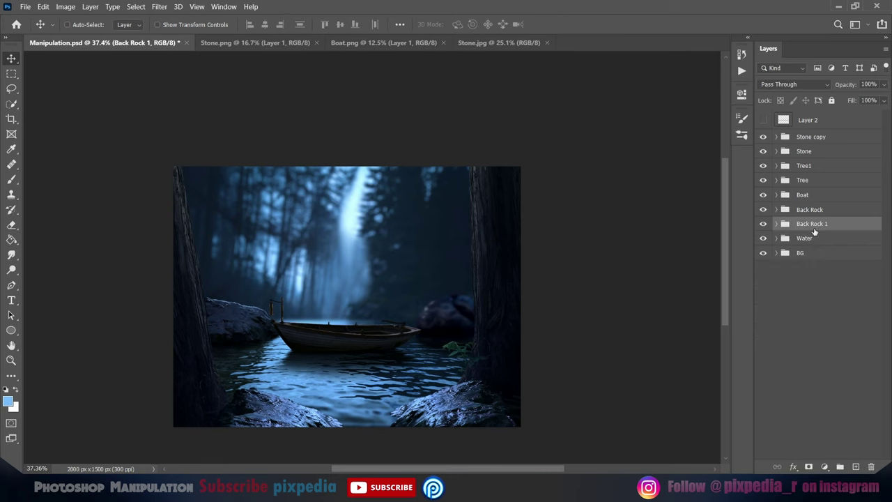
Paint soft rim light on the right rock on Layer 19 in the Back Rock group
click(775, 209)
click(827, 274)
key(b)
scroll(432, 299, up, 5)
drag(450, 267, 361, 405)
right_click(360, 404)
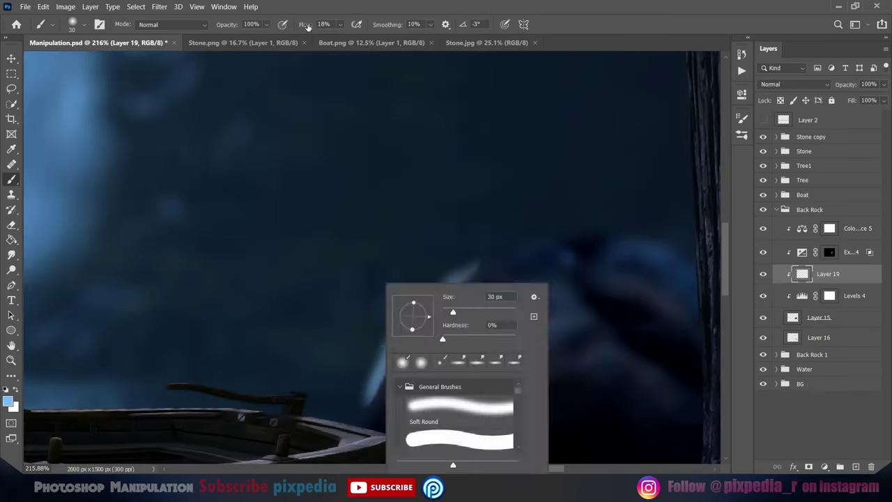
key(Escape)
key(ctrl+0)
Enlarge the Back Rock group toward the canvas edge and add an exposure adjustment to the left rock
key(v)
click(775, 209)
key(ctrl+t)
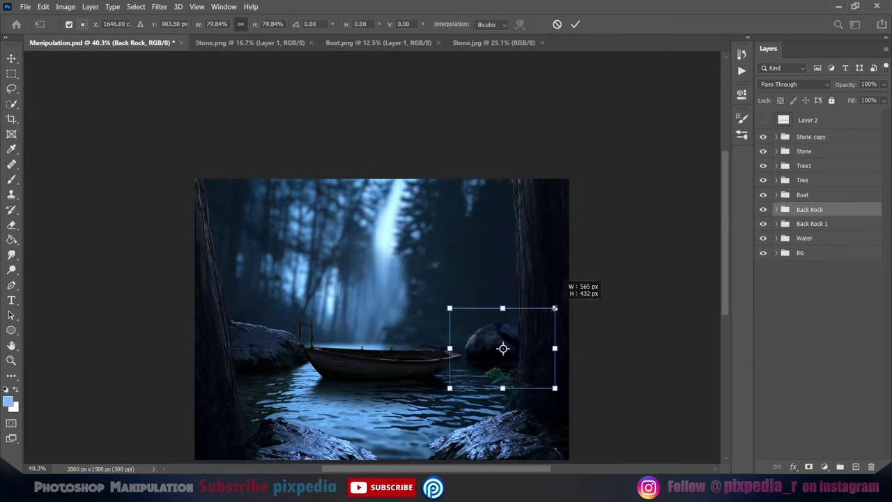
drag(554, 308, 570, 309)
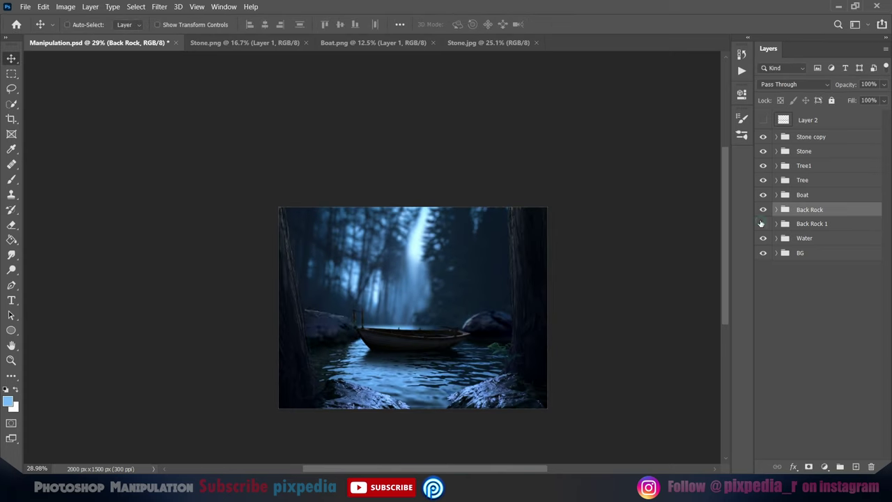
click(821, 327)
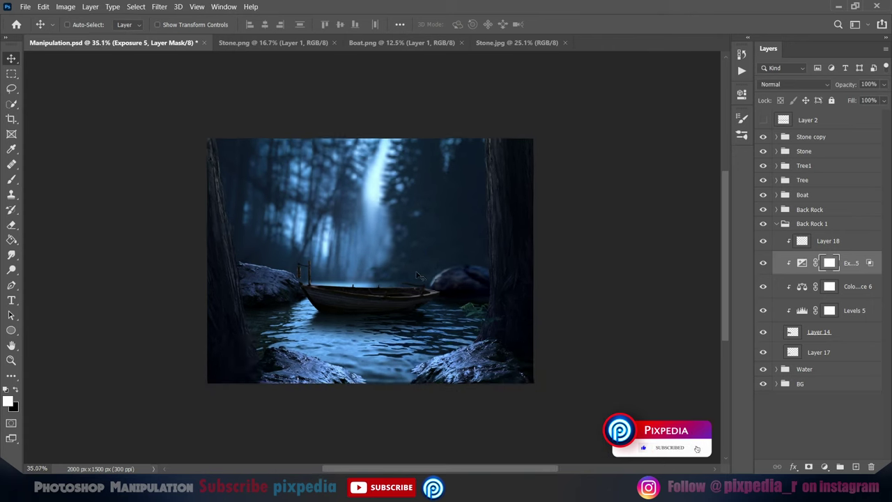
Paint a soft, low-flow shadow over the foreground water on a new layer named FGb
key(ctrl+shift+alt+n)
text(FG)
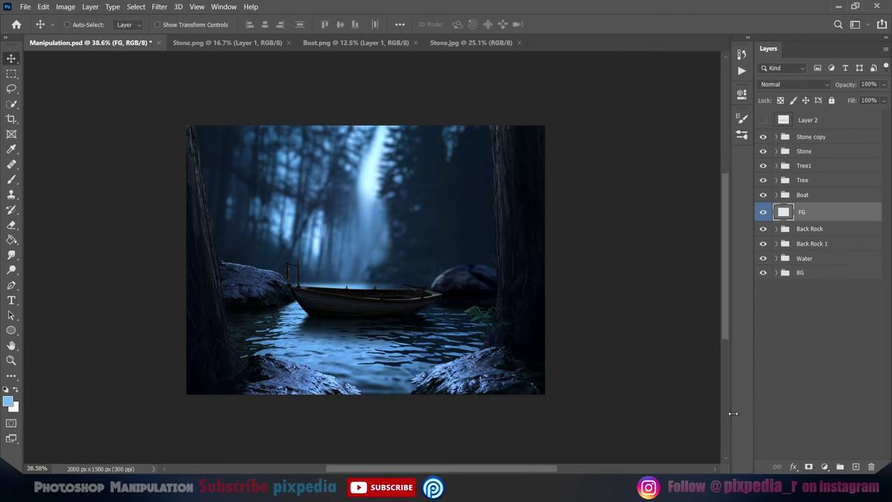
text(b)
right_click(352, 272)
key(Escape)
key(d)
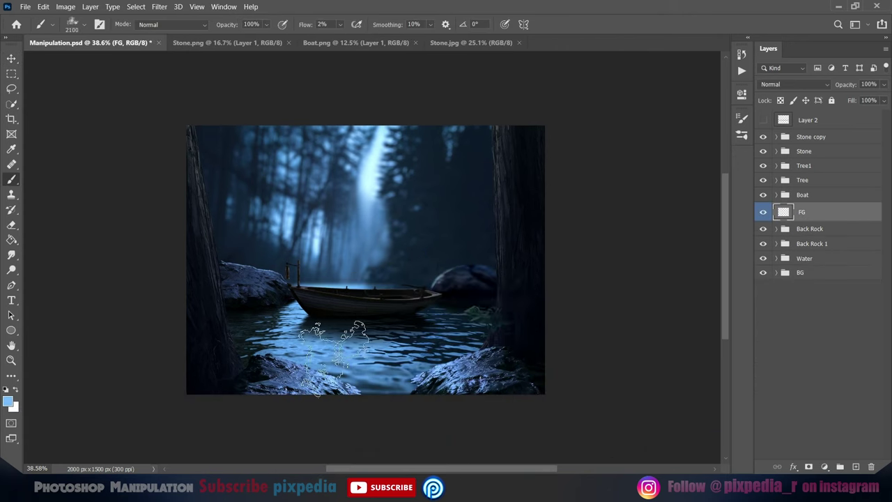
key(bracketright)
key(bracketright)
drag(305, 25, 310, 27)
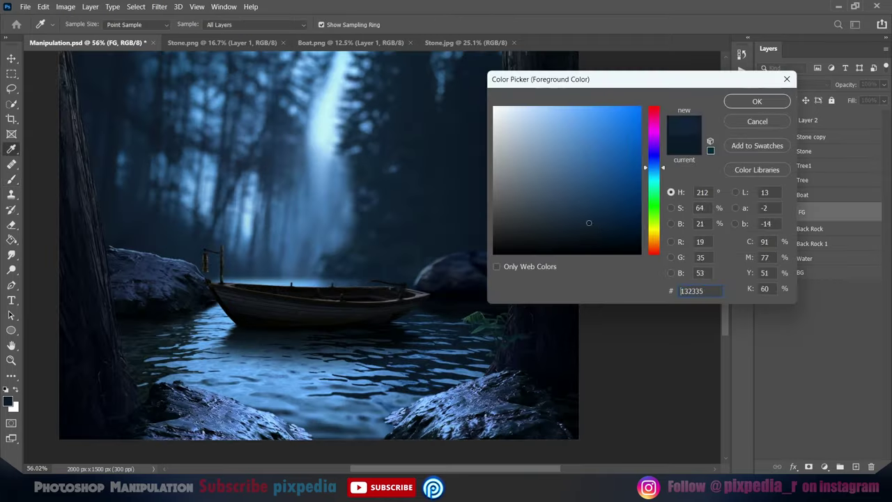
key(ctrl+0)
Shrink the duplicated back rock and the Back Rock rock around its centre
key(v)
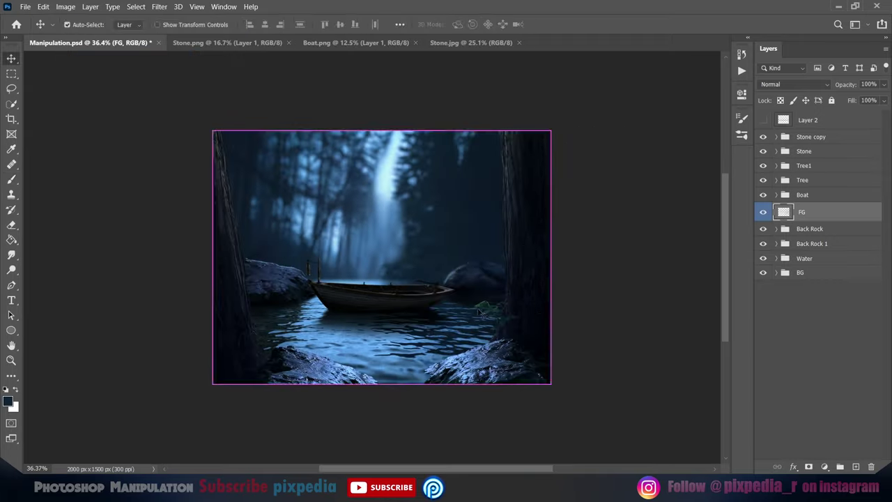
click(761, 233)
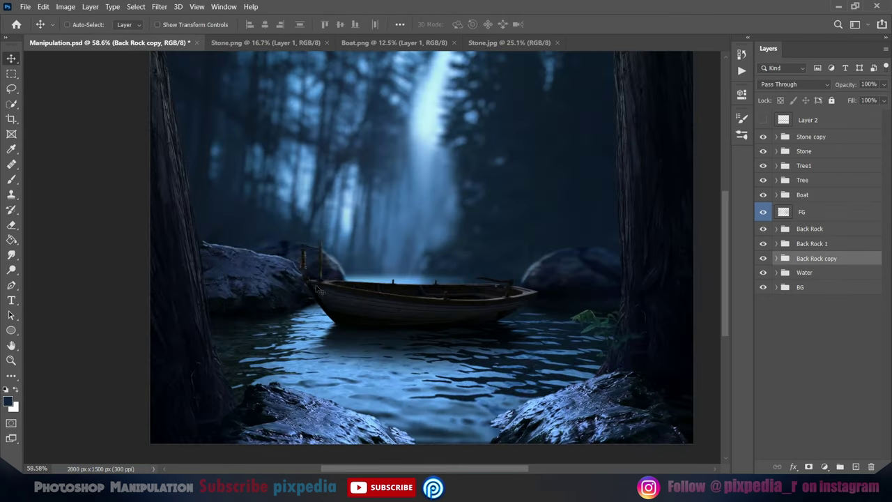
key(ctrl+t)
drag(338, 239, 360, 249)
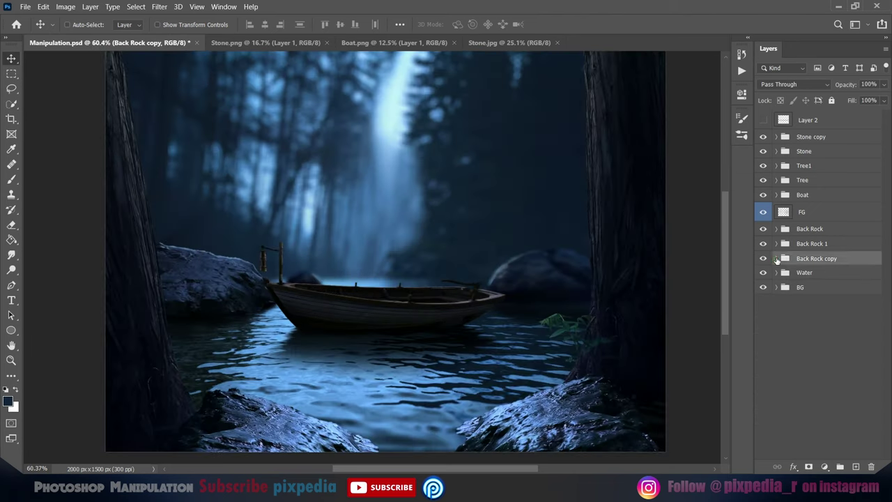
key(ctrl+t)
drag(656, 230, 588, 272)
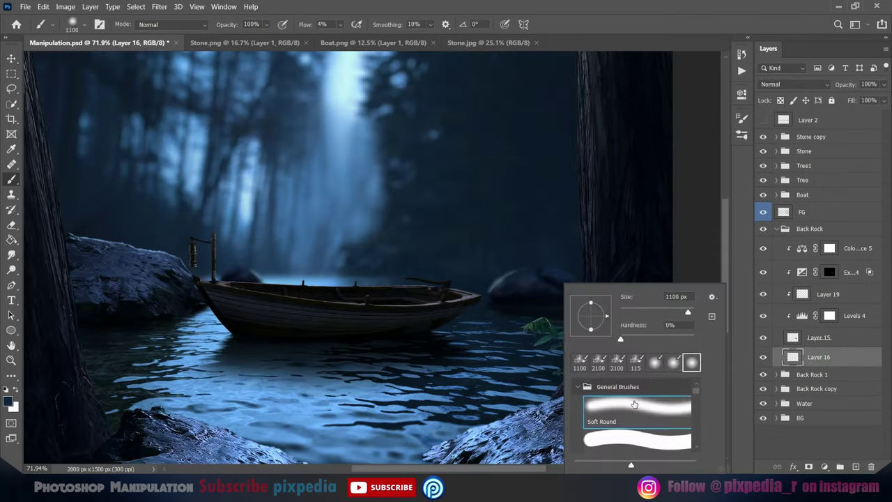
Duplicate Back Rock 1, flip it horizontally and move it onto the right bank
double_click(634, 404)
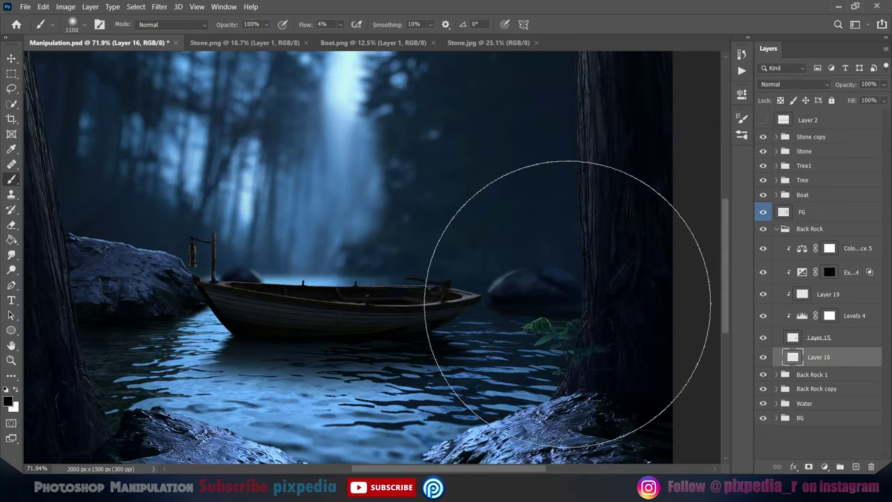
scroll(460, 359, down, 5)
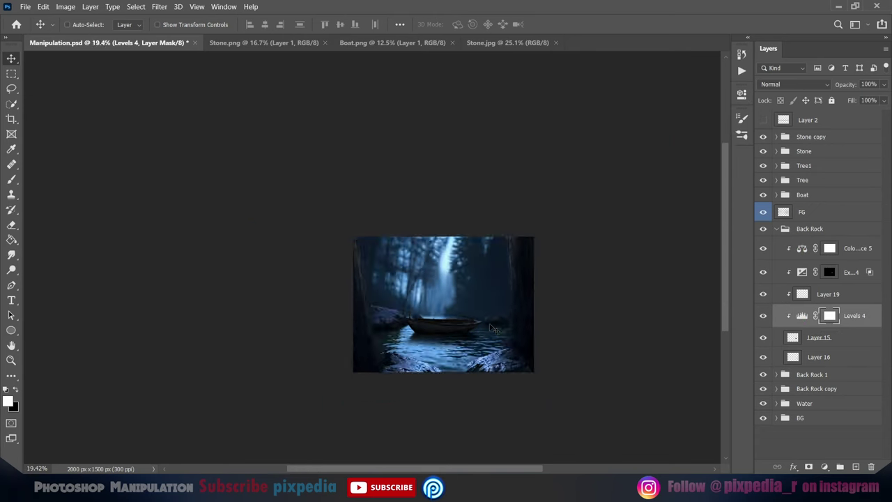
scroll(491, 328, up, 3)
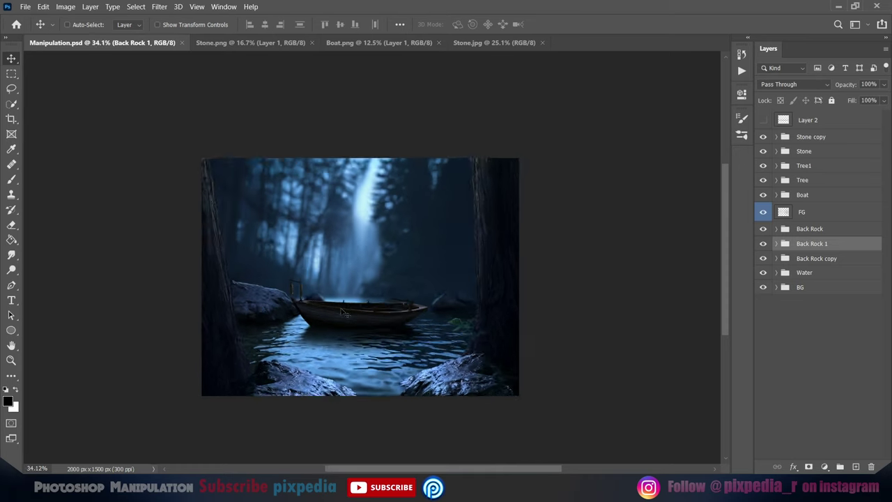
key(ctrl+j)
key(ctrl+t)
right_click(455, 364)
click(508, 358)
key(Return)
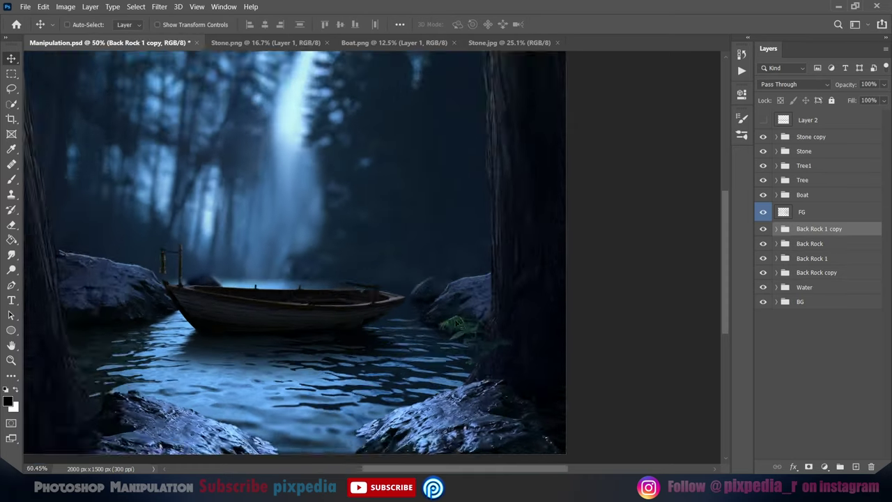
drag(471, 261, 479, 292)
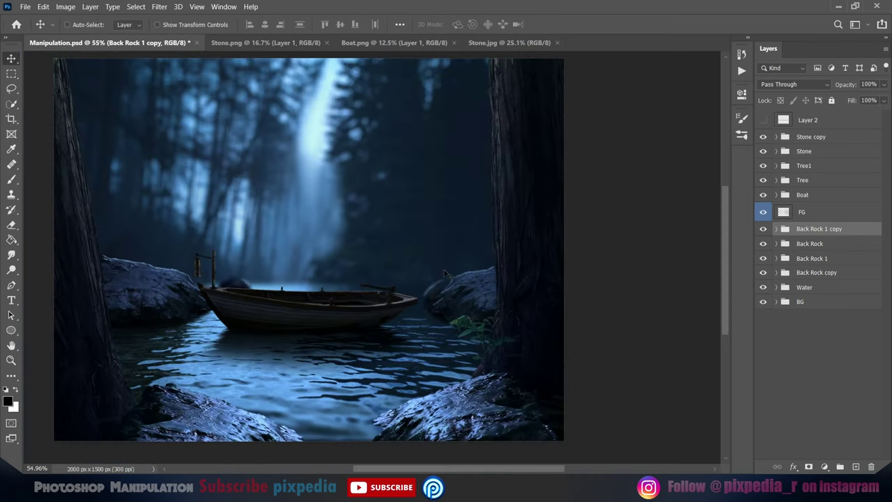
drag(391, 320, 355, 359)
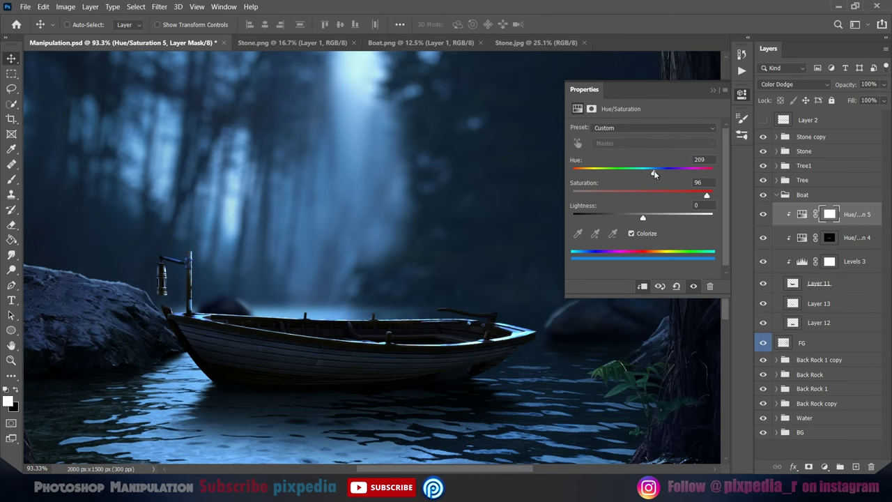
Invert the Hue/Saturation 5 mask, paint the blue light, and set Color Dodge with 55% fill
key(ctrl+i)
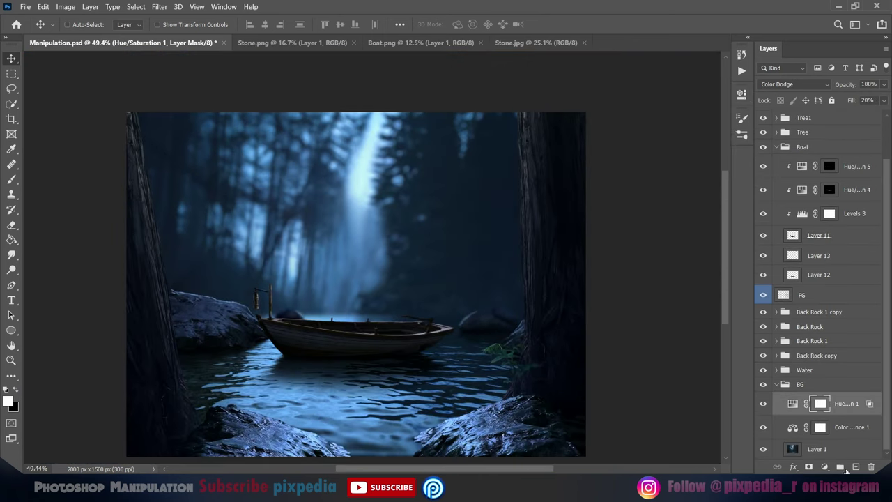
key(Return)
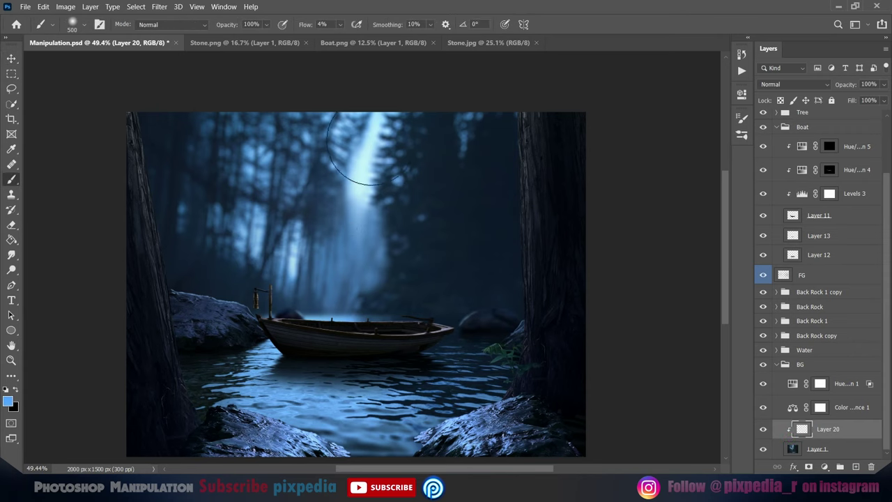
drag(348, 118, 362, 244)
click(793, 84)
click(773, 191)
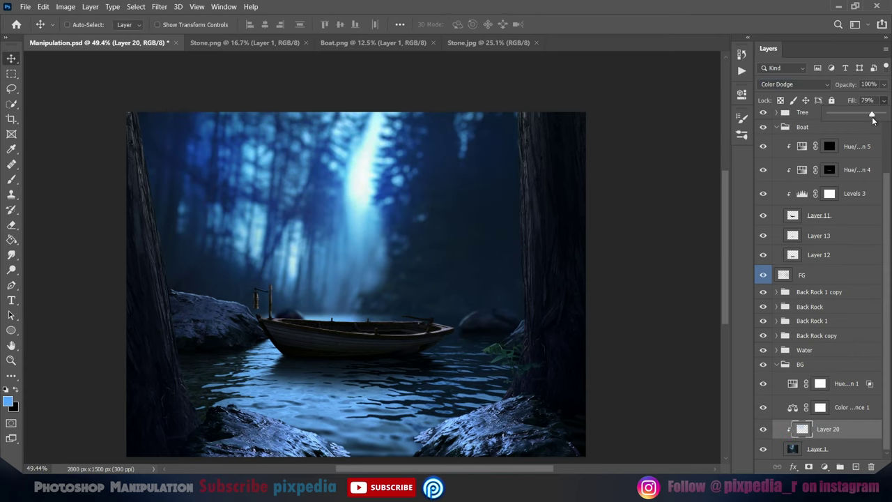
key(shift+5)
key(shift+5)
Enlarge the eraser and set the light layer's opacity to 59%
scroll(364, 258, down, 2)
key(bracketright)
key(bracketright)
key(bracketright)
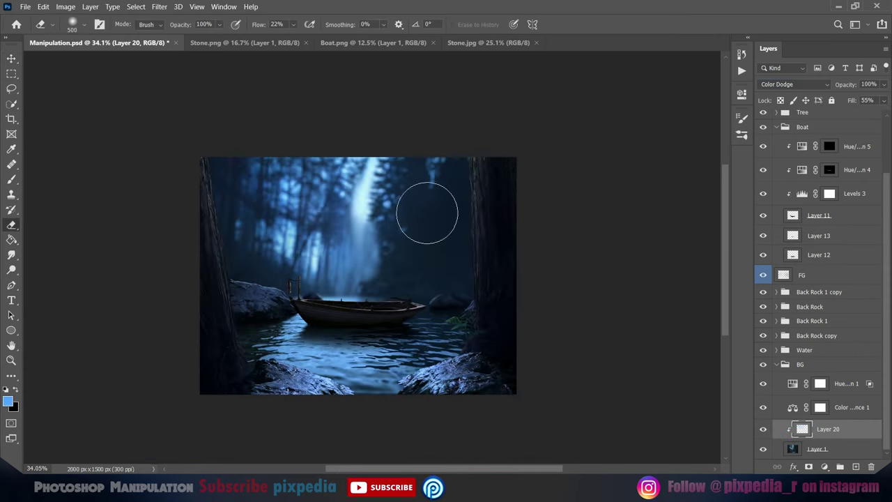
key(v)
key(5)
key(9)
scroll(404, 324, up, 2)
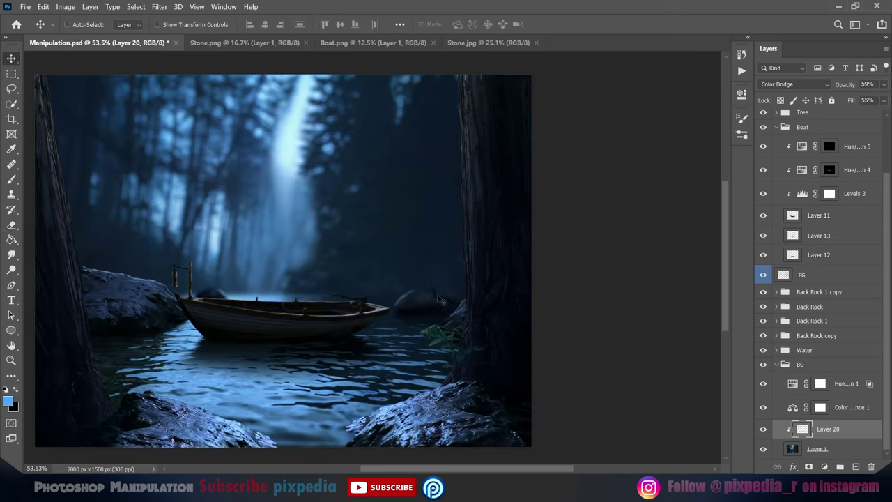
Shift the Water group's Color Balance 2 highlights slightly toward cyan
click(777, 365)
double_click(802, 349)
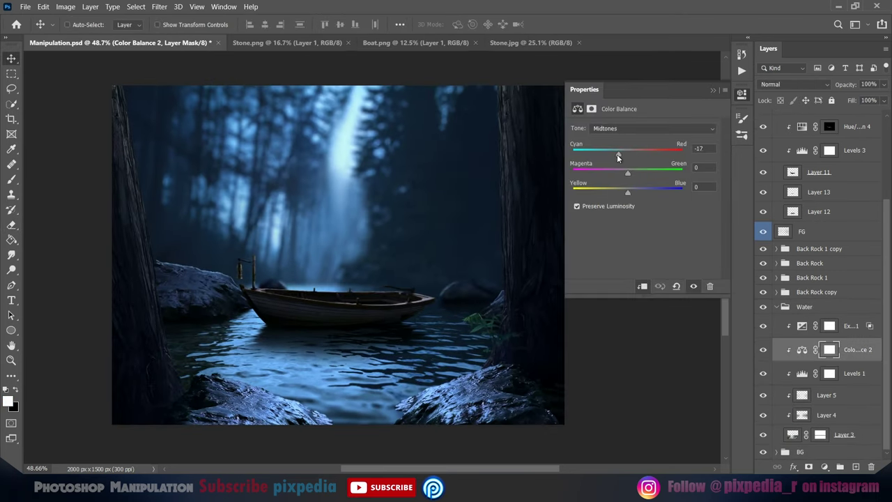
click(624, 129)
click(624, 158)
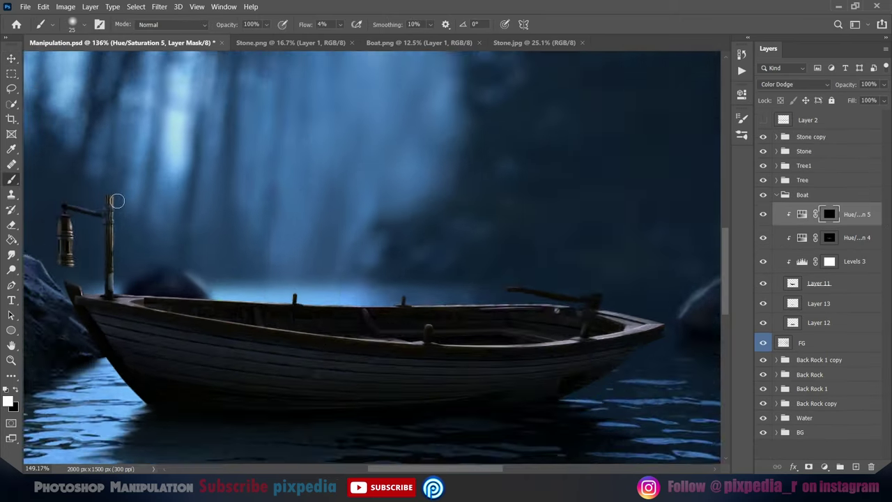
Pan across the composite to review it, then bring up the Open dialog
scroll(116, 201, up, 3)
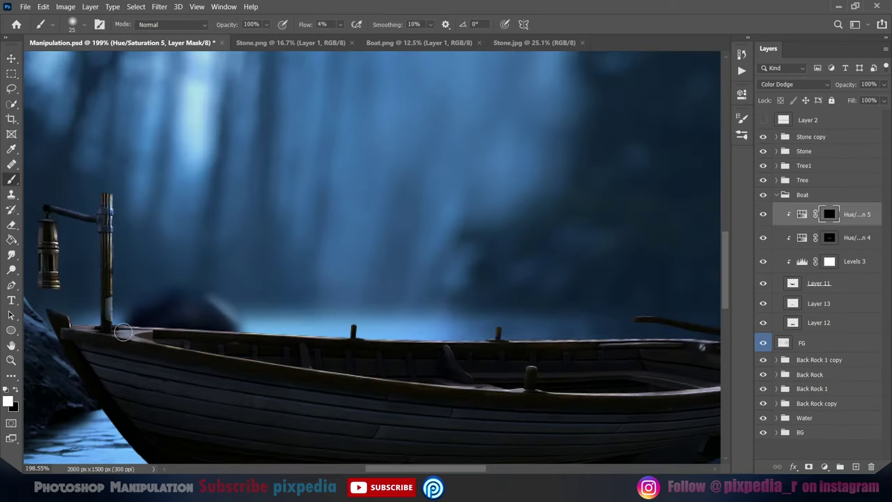
scroll(353, 330, right, 5)
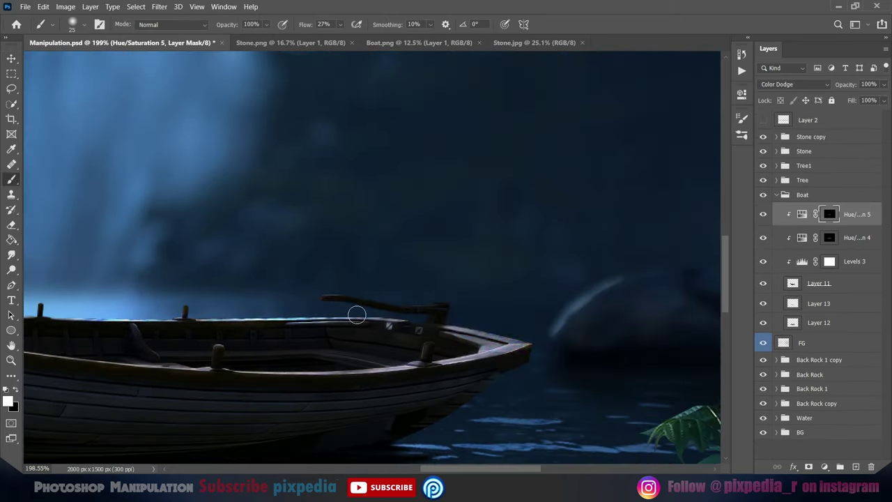
scroll(487, 353, left, 3)
scroll(432, 353, left, 3)
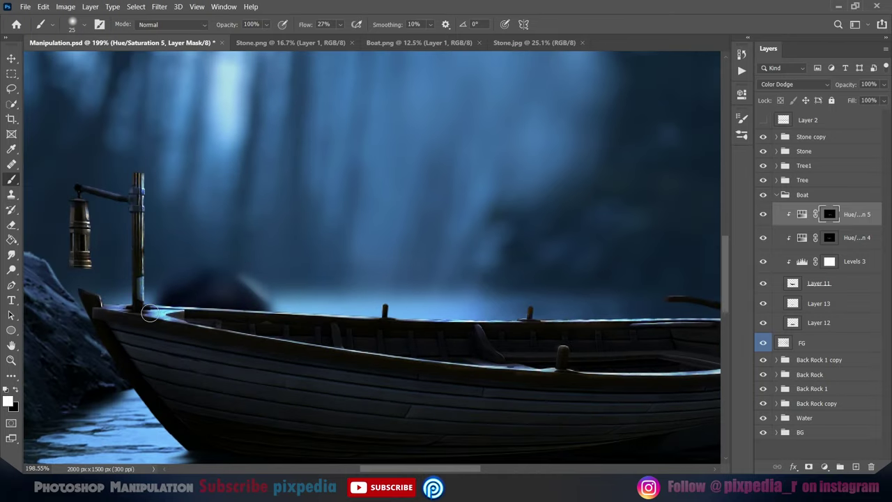
scroll(150, 312, down, 6)
scroll(370, 303, down, 4)
key(v)
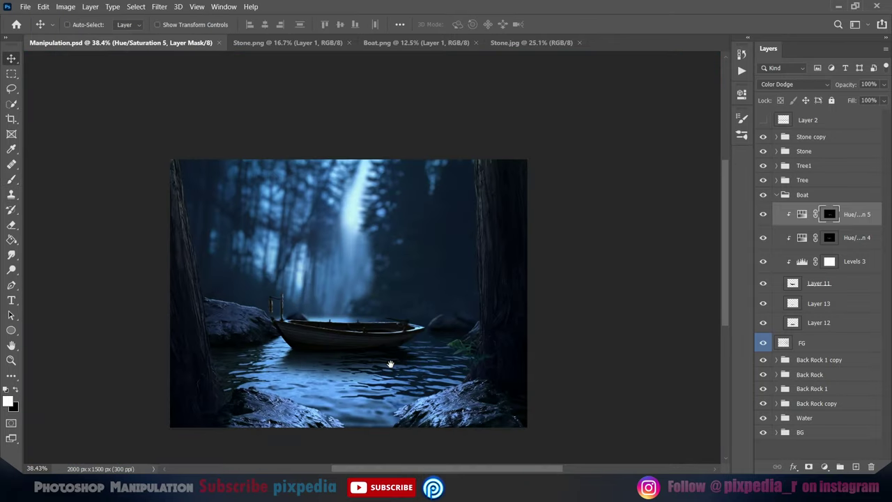
key(ctrl+o)
Open pumpkin.png and paste the whole image into the composite as a new layer
double_click(394, 105)
key(ctrl+a)
key(ctrl+c)
click(133, 44)
key(ctrl+v)
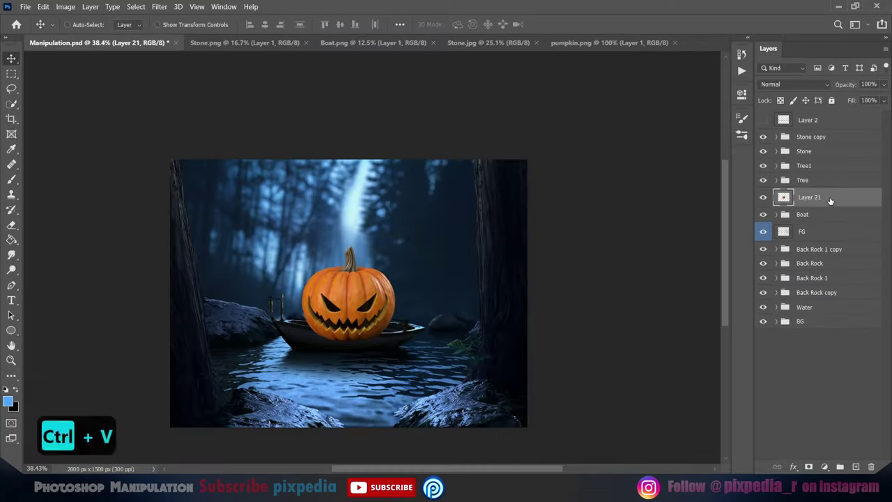
Scale and position the pumpkin inside the boat, with its opacity at 49%
scroll(402, 317, down, 2)
key(ctrl+t)
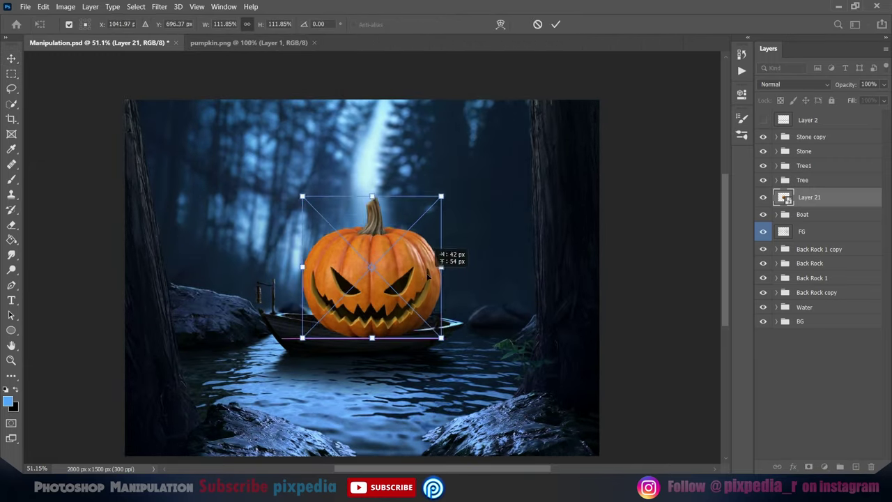
drag(437, 257, 460, 259)
drag(325, 332, 309, 305)
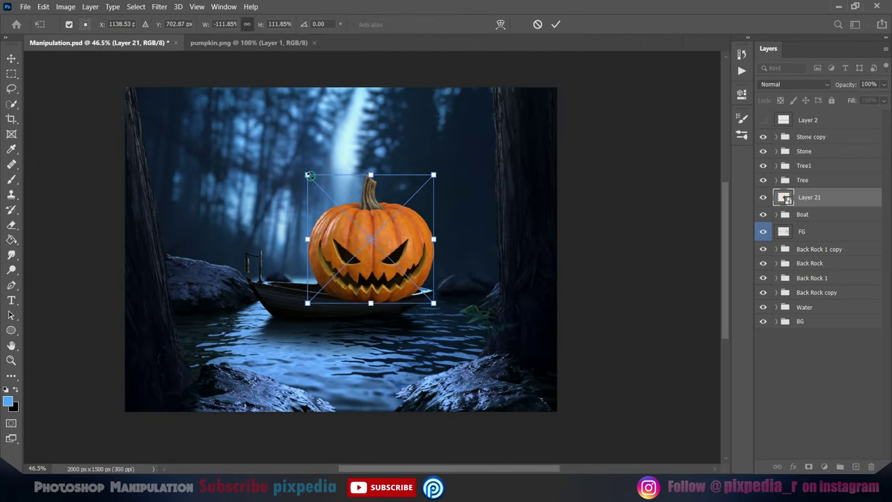
click(555, 24)
scroll(577, 292, up, 5)
key(4)
key(9)
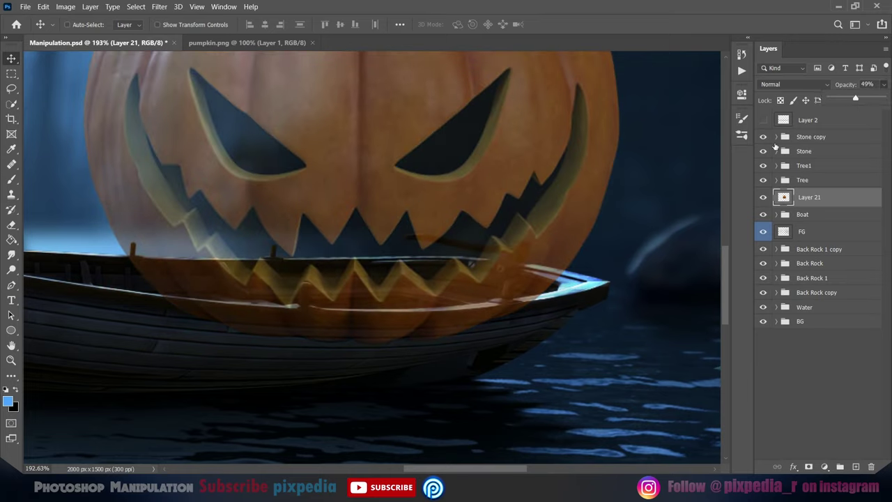
Mask the pumpkin behind the traced boat rim and pick the Red channel in its Levels
key(p)
scroll(235, 339, up, 4)
scroll(471, 326, up, 3)
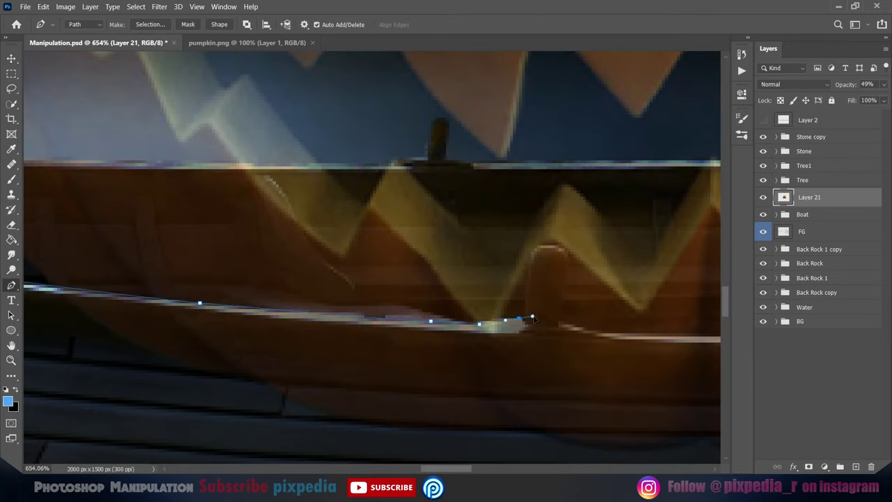
drag(565, 280, 358, 319)
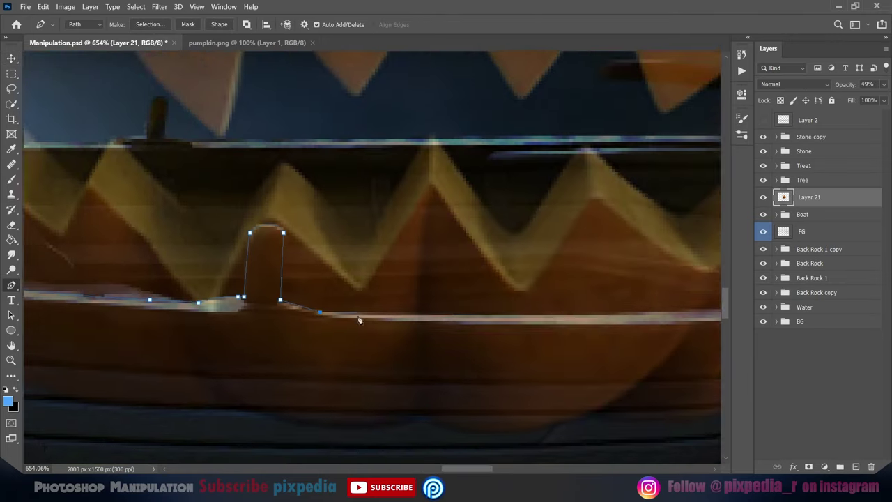
drag(657, 308, 385, 314)
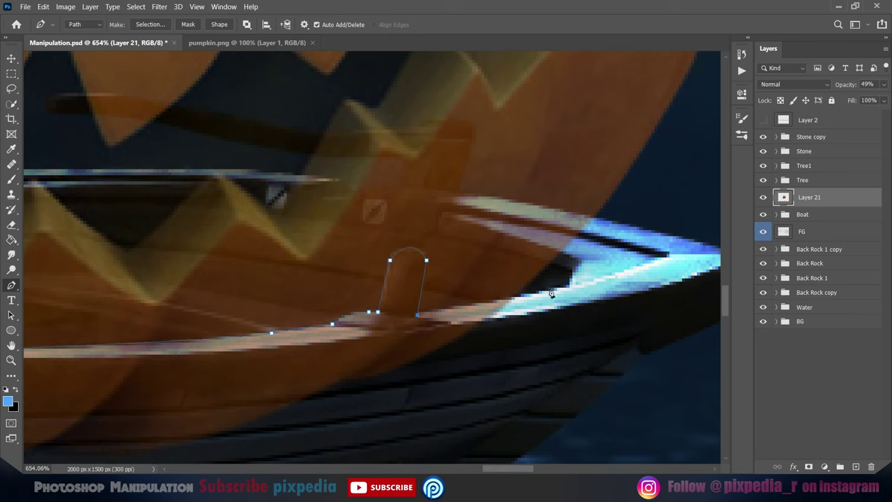
scroll(550, 293, down, 6)
key(ctrl+Return)
click(808, 467)
key(ctrl+i)
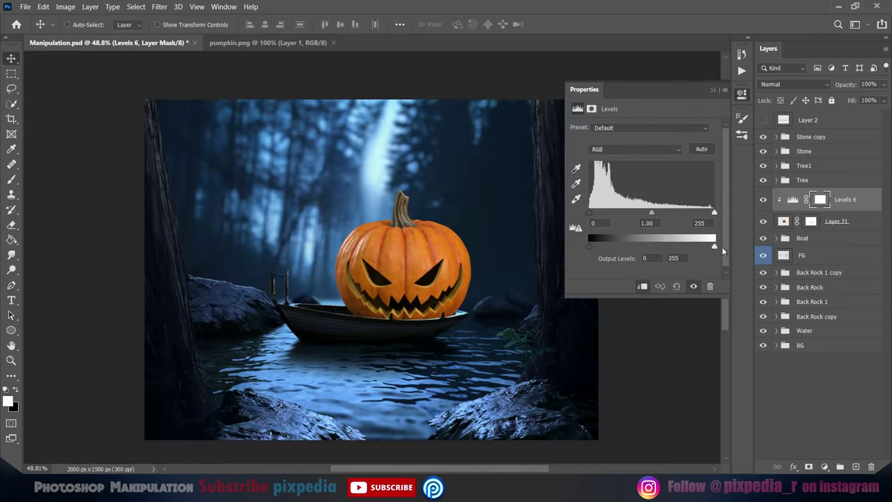
click(634, 149)
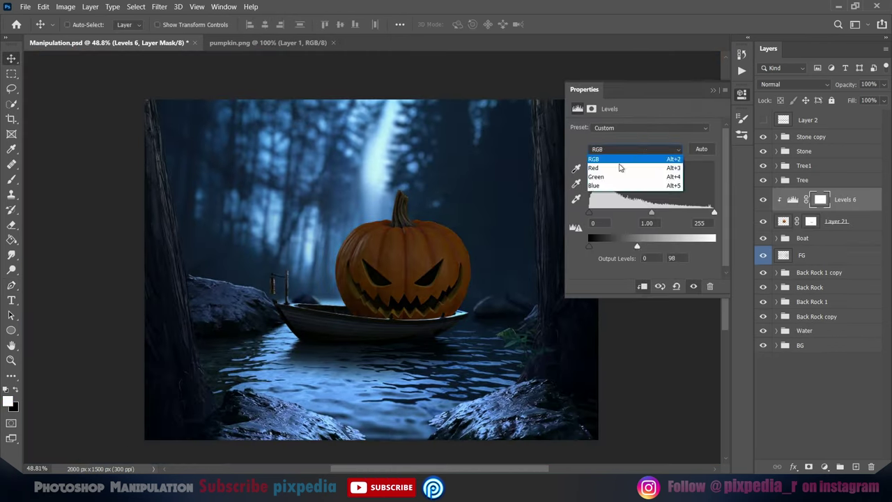
click(620, 167)
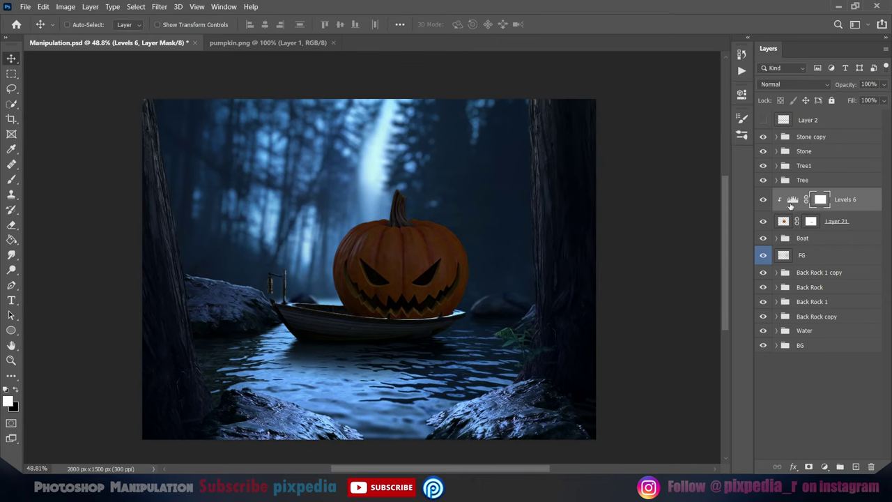
Group the pumpkin with its Levels adjustment and add a new empty layer above it
key(ctrl+g)
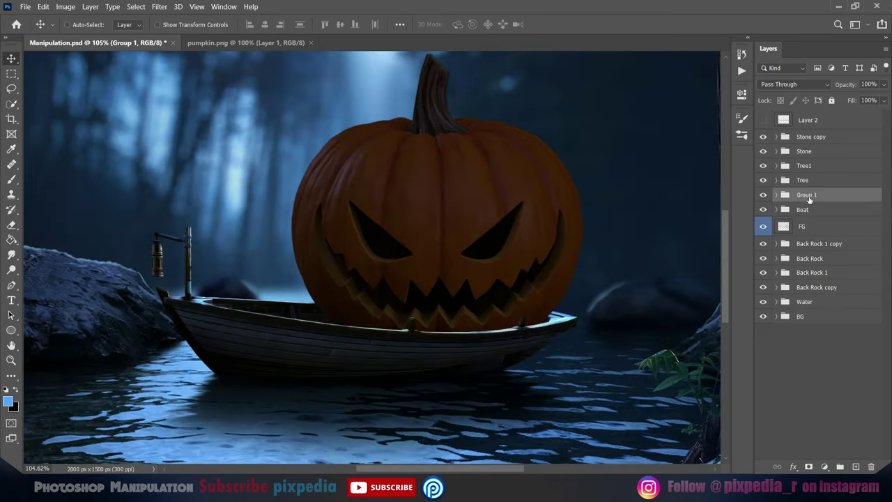
key(ctrl+shift+alt+n)
key(p)
scroll(358, 228, up, 5)
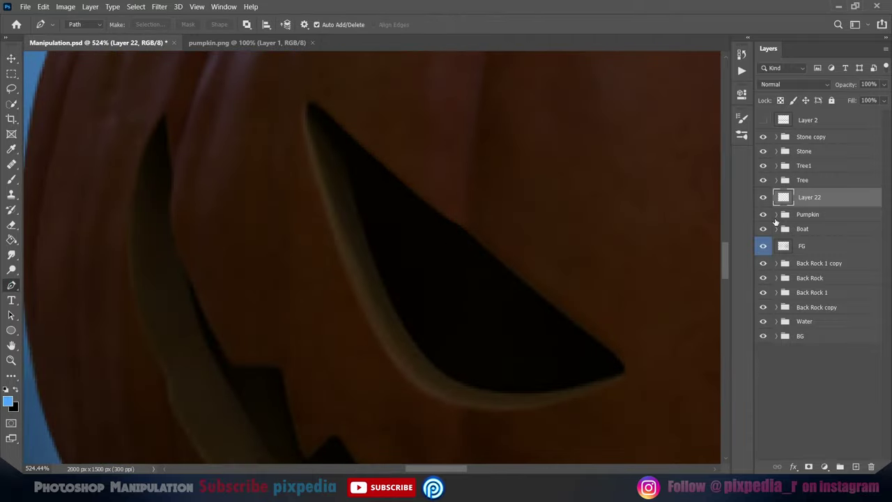
Trace the outlines of the pumpkin's left and right eyes with the Pen tool
click(384, 288)
click(370, 252)
click(357, 213)
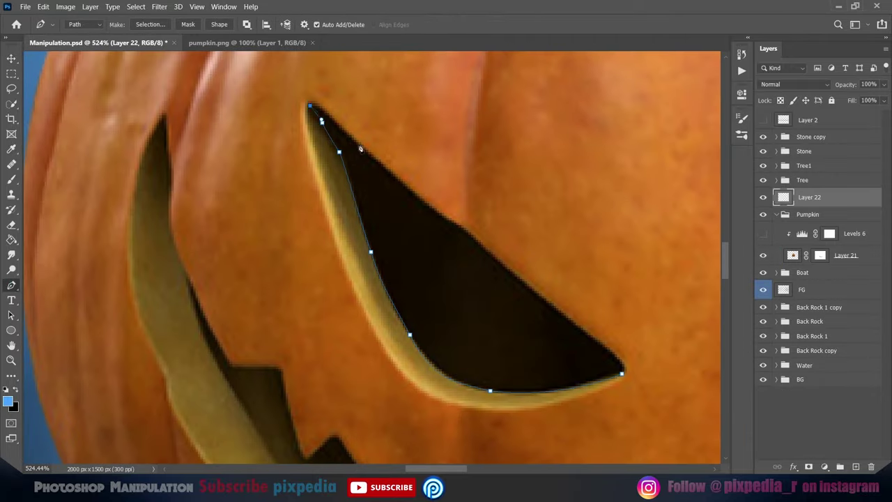
click(619, 374)
scroll(477, 370, up, 1)
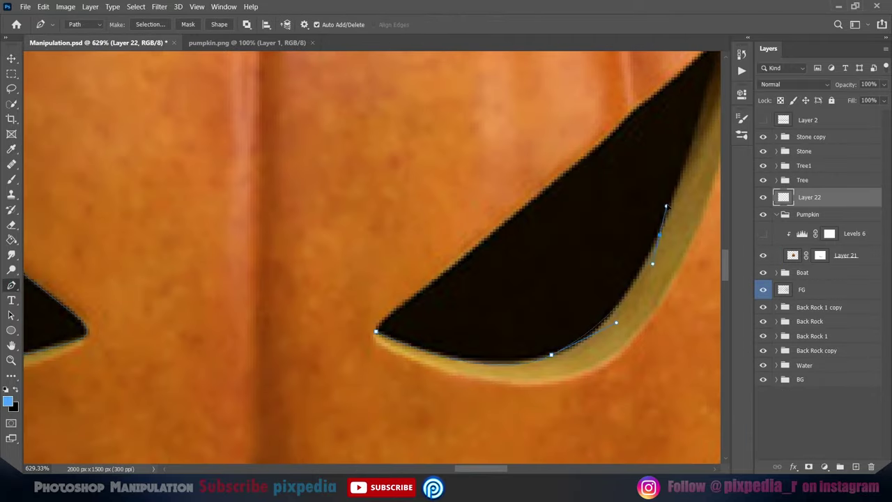
click(677, 87)
click(608, 158)
click(553, 191)
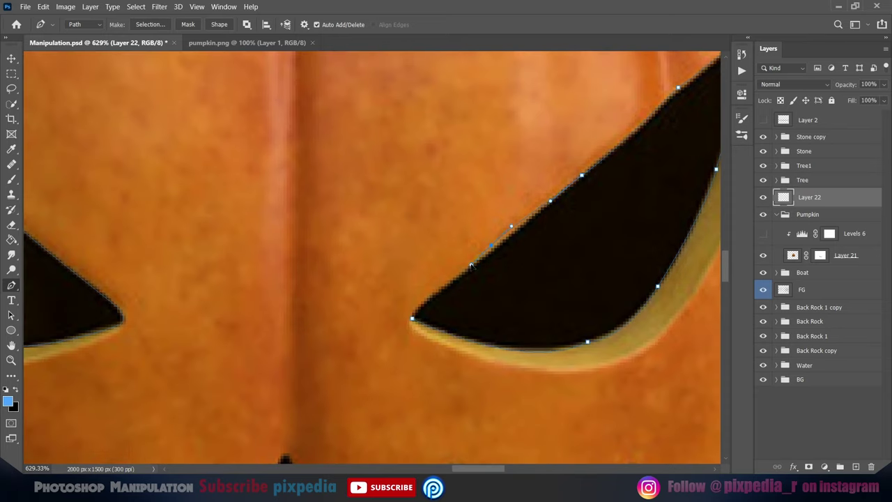
Trace the left side of the mouth and its first upper tooth
scroll(471, 265, down, 2)
click(299, 119)
click(301, 182)
click(302, 211)
click(303, 229)
scroll(303, 229, up, 2)
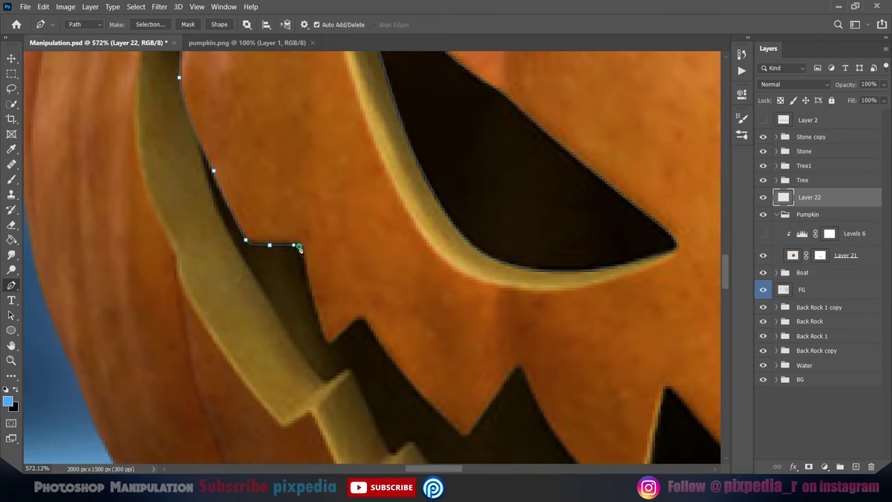
click(518, 366)
drag(516, 376, 421, 227)
click(459, 282)
click(470, 297)
click(509, 345)
click(541, 363)
Continue the mouth path across the upper teeth and down the mouth edge
click(570, 240)
drag(569, 240, 488, 267)
click(578, 357)
click(586, 359)
drag(648, 258, 312, 268)
click(305, 259)
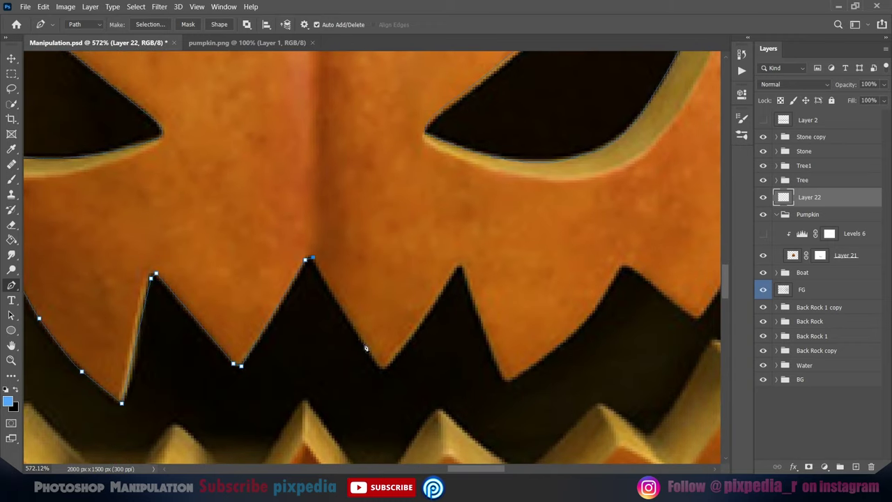
click(620, 264)
click(629, 262)
click(697, 315)
drag(696, 316, 435, 402)
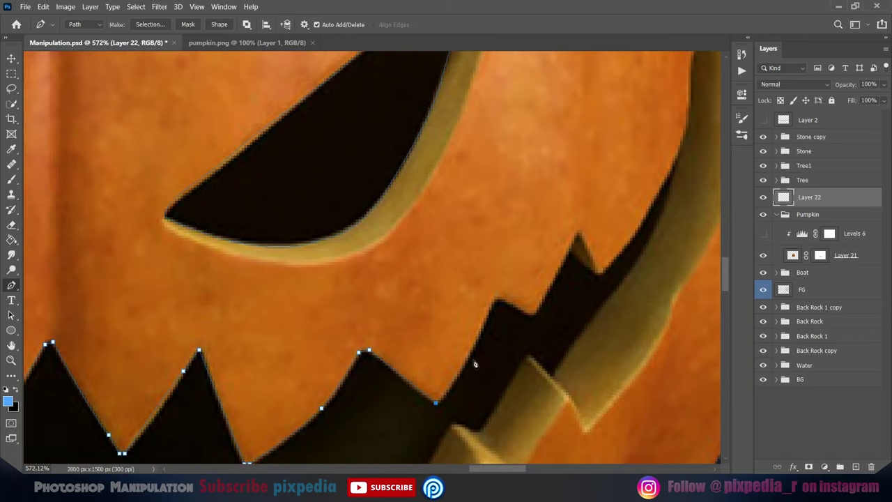
click(601, 281)
drag(601, 282, 606, 418)
click(611, 321)
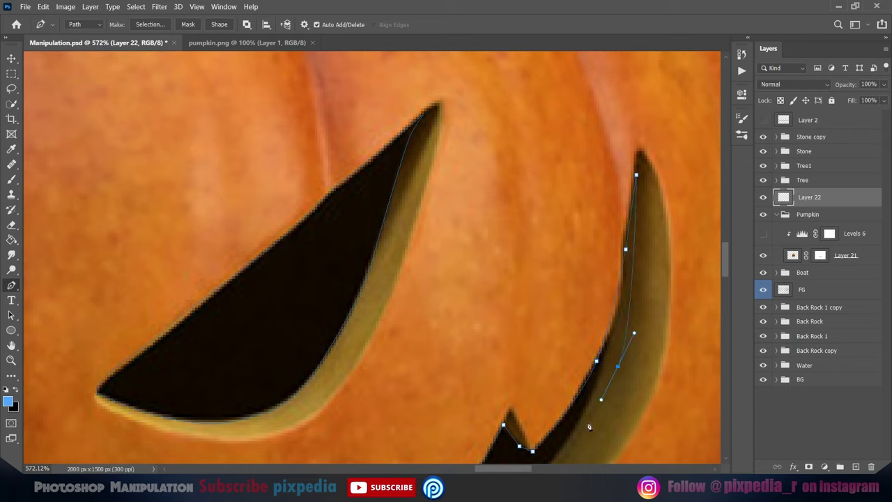
Close the mouth outline along the lower teeth
scroll(588, 427, down, 5)
scroll(571, 367, down, 4)
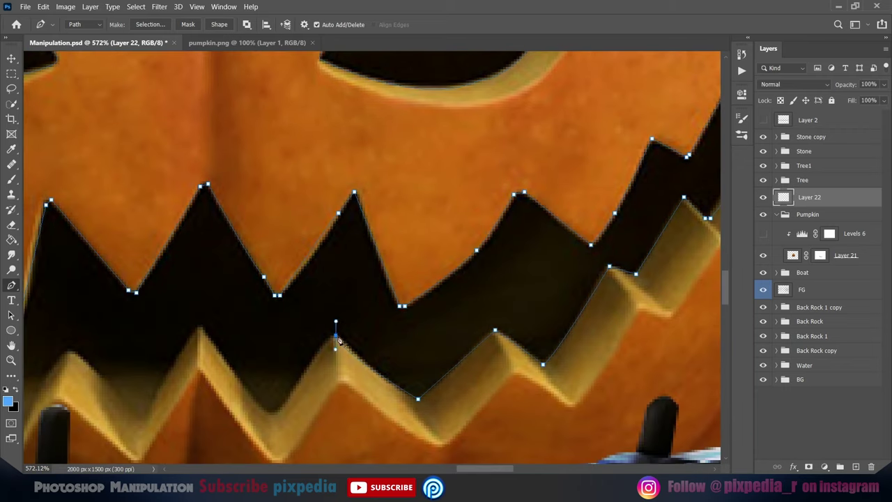
scroll(339, 339, left, 5)
click(473, 338)
click(460, 342)
scroll(263, 282, left, 5)
scroll(262, 282, down, 2)
click(366, 296)
click(290, 225)
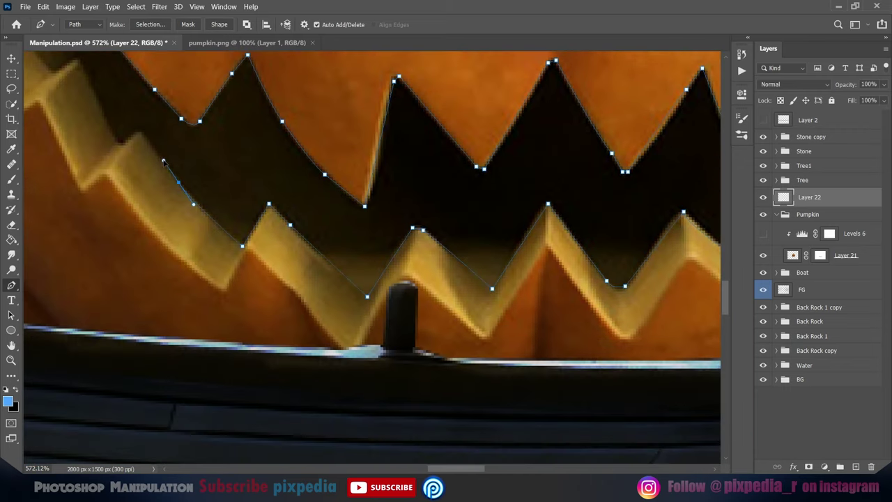
scroll(163, 161, down, 3)
scroll(278, 209, down, 3)
scroll(448, 353, down, 3)
Select the eye and mouth path, re-enable Levels 6, and set orange as foreground
key(ctrl+Return)
click(136, 7)
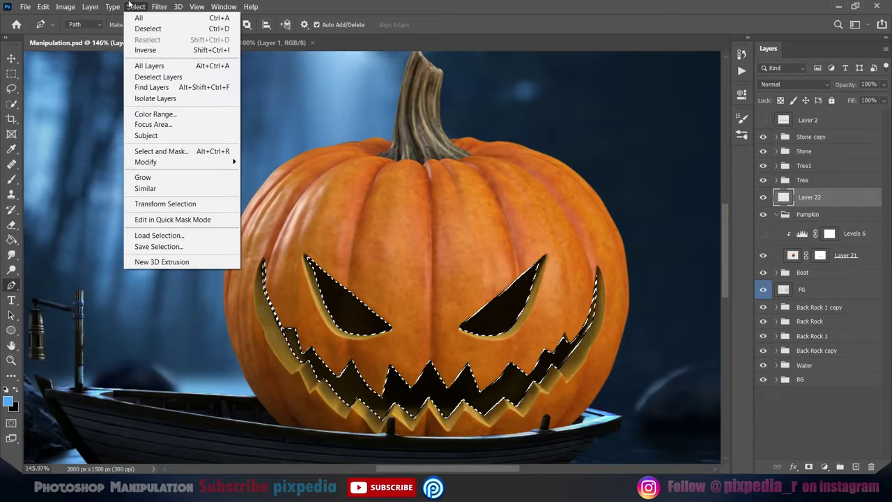
key(Escape)
click(762, 233)
click(8, 401)
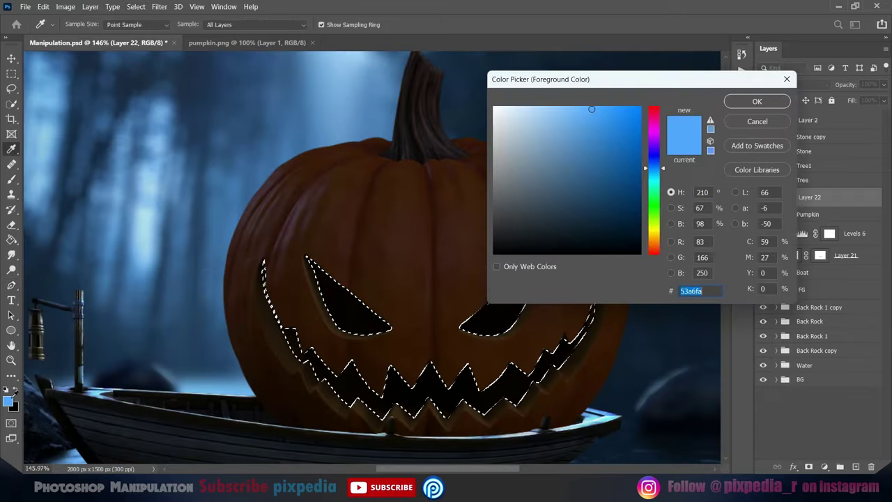
click(736, 103)
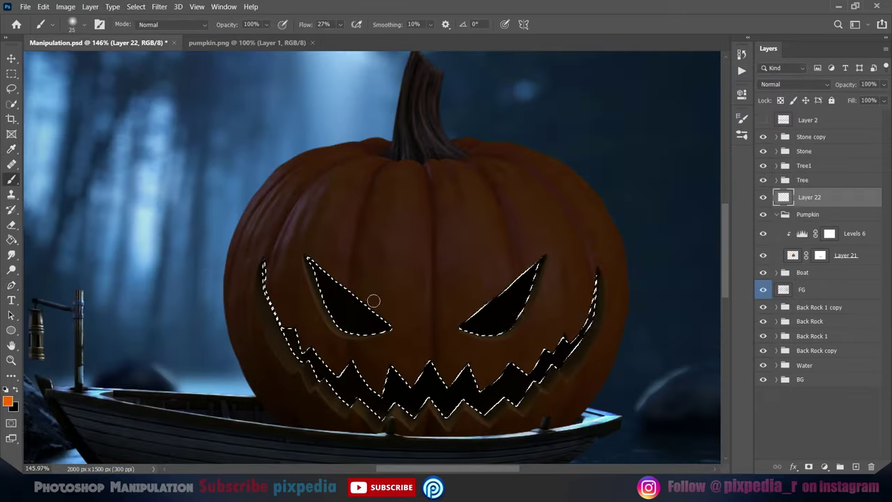
Duplicate the orange eyes and mouth to Layer 23 with Linear Dodge (Add) blending
key(ctrl+j)
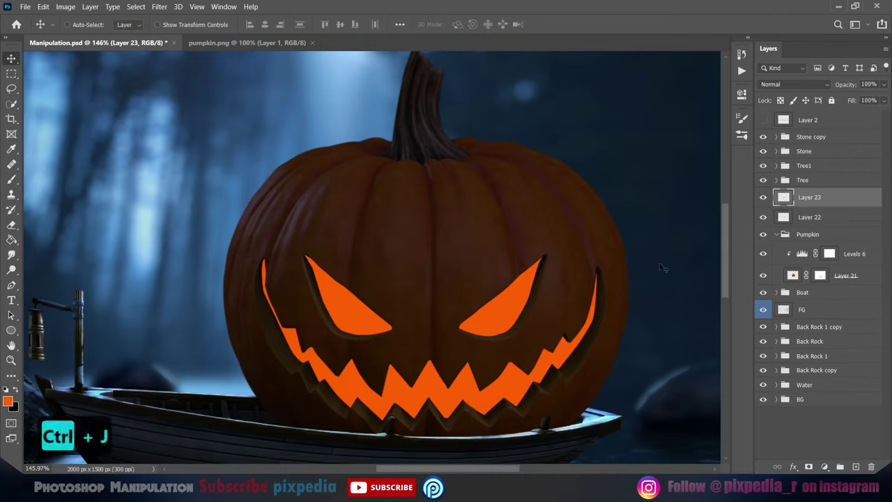
click(794, 84)
click(780, 201)
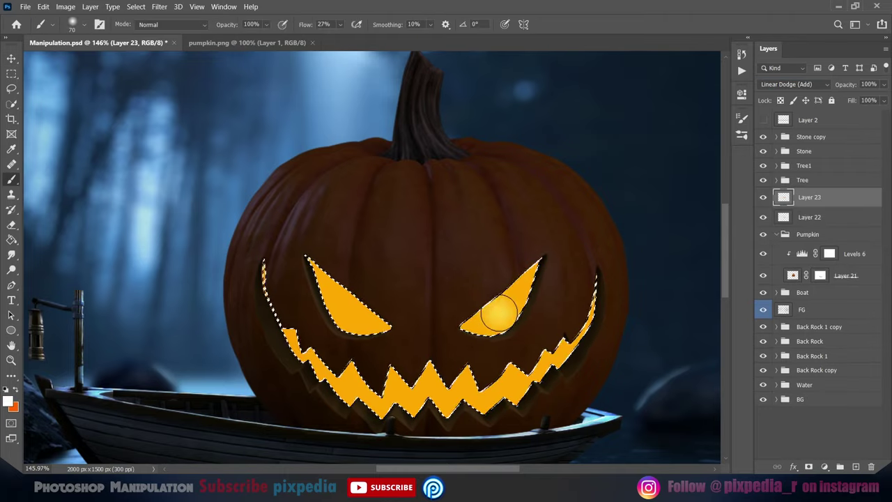
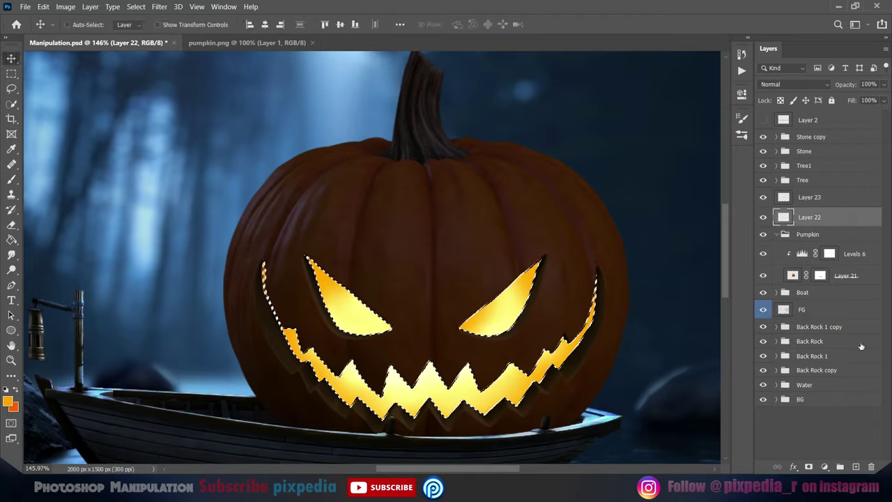
Add a new layer and shrink the brush to paint glow on the pumpkin's mouth
key(ctrl+shift+alt+n)
key(b)
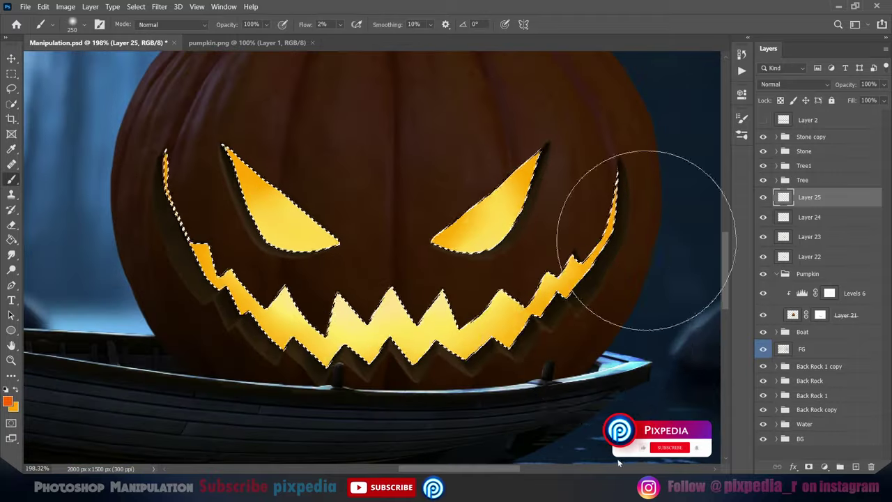
key(bracketleft)
key(bracketleft)
key(bracketleft)
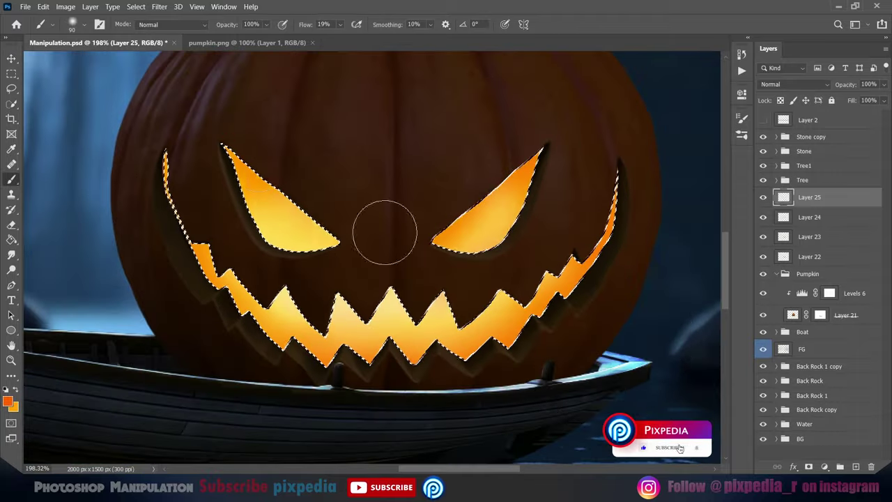
key(bracketleft)
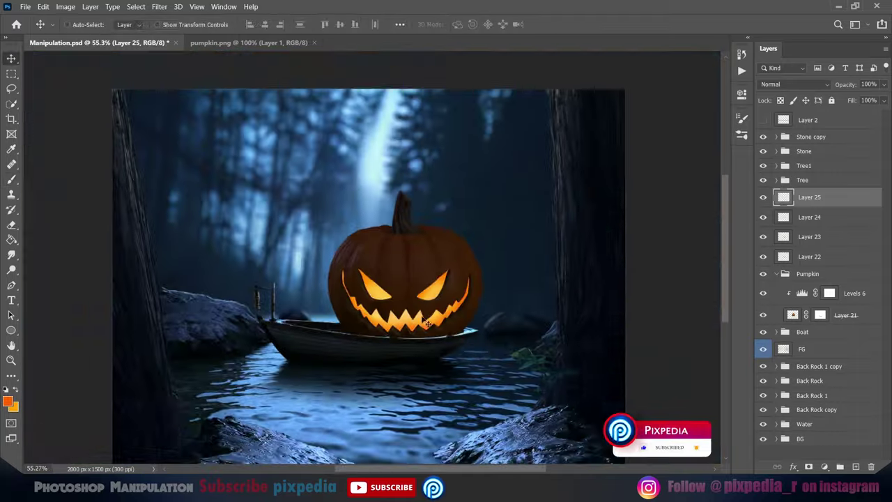
Duplicate the glow layer, soften the copy with Gaussian Blur, and remove the extra duplicate
key(ctrl+j)
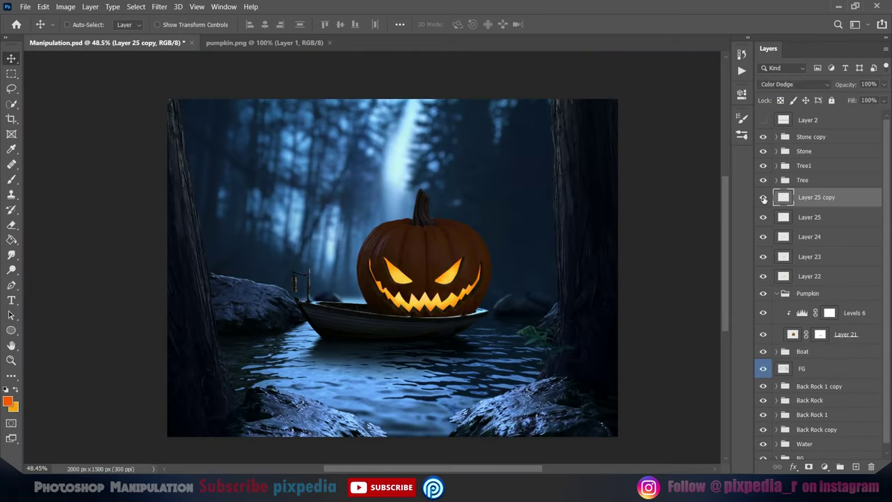
click(159, 6)
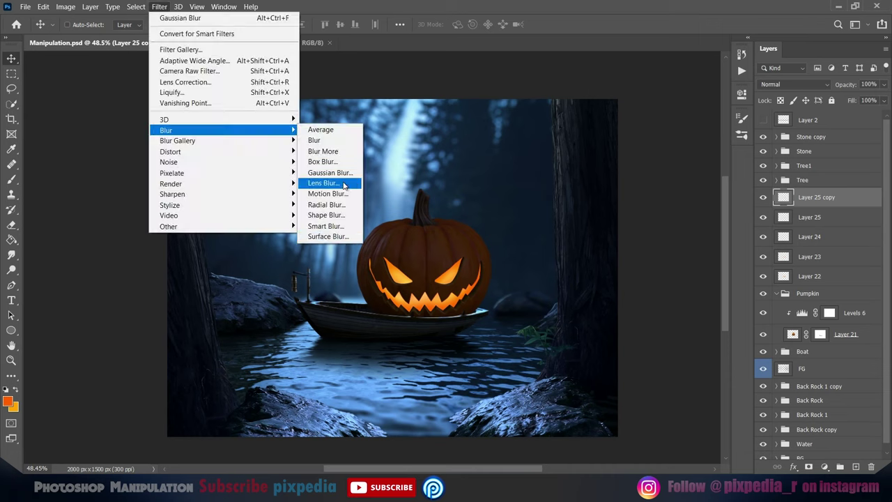
click(328, 201)
click(763, 113)
key(ctrl+j)
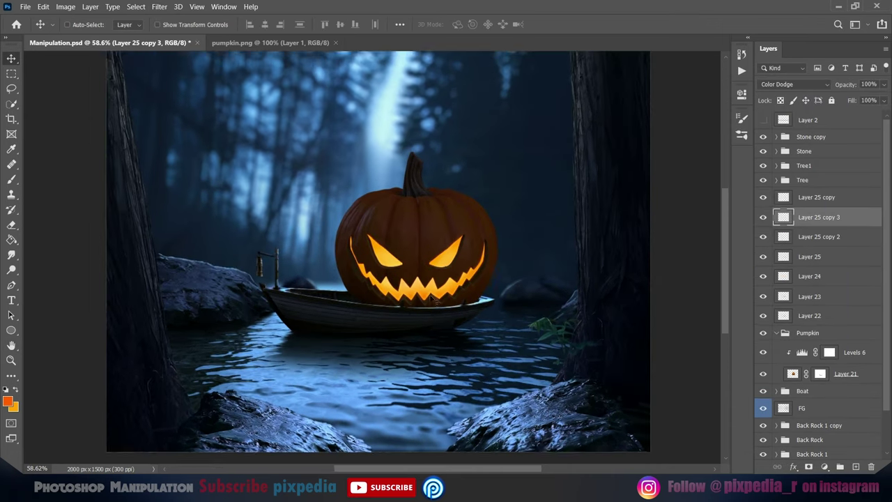
click(870, 466)
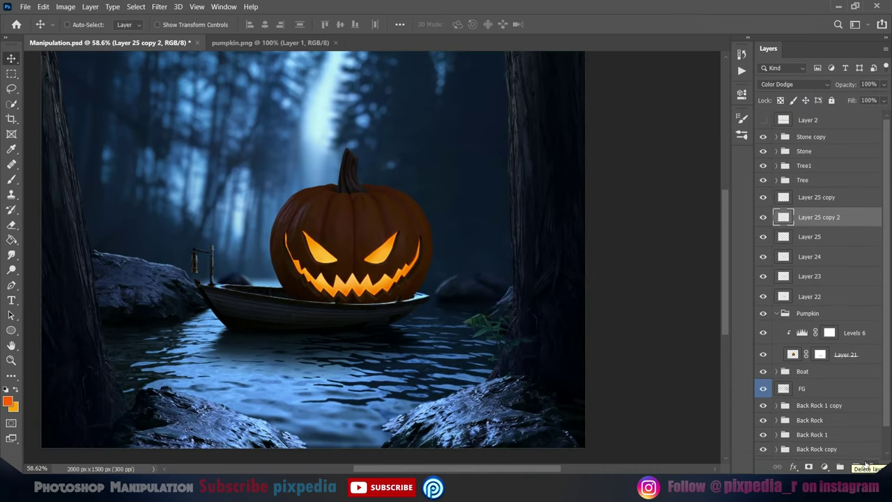
Group the glow layers into Group 1 and add a new layer inside it
scroll(238, 357, up, 3)
click(808, 296)
shift+click(815, 197)
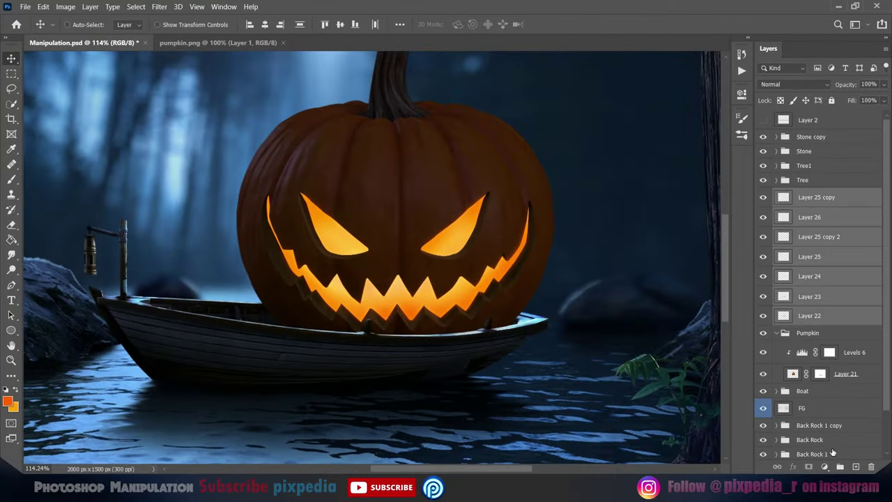
click(840, 467)
click(776, 195)
click(822, 212)
Try an orange glow stroke over the pumpkin face, undo it, and collapse Group 1
click(856, 466)
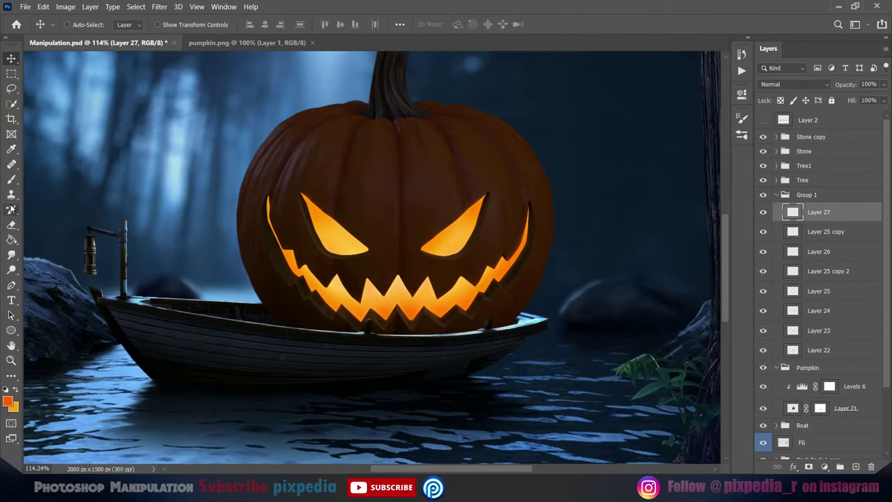
key(b)
drag(293, 237, 456, 234)
click(8, 401)
click(754, 100)
key(ctrl+d)
key(ctrl+z)
key(ctrl+0)
key(v)
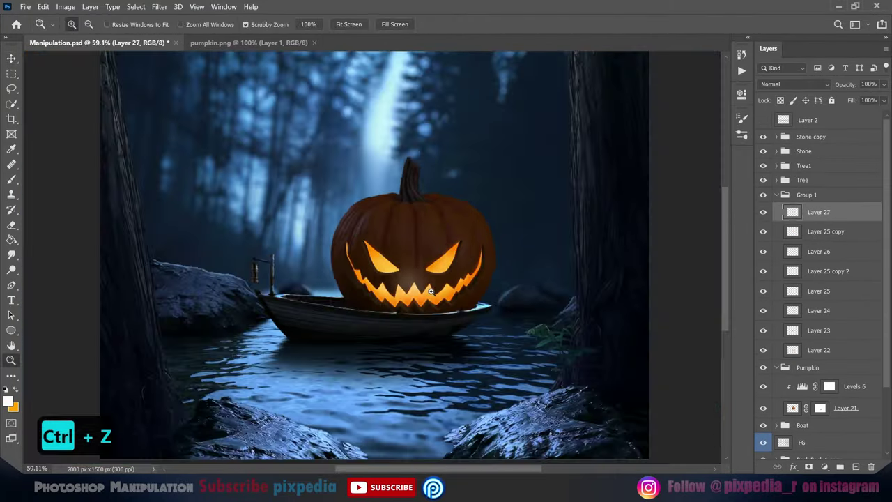
click(776, 196)
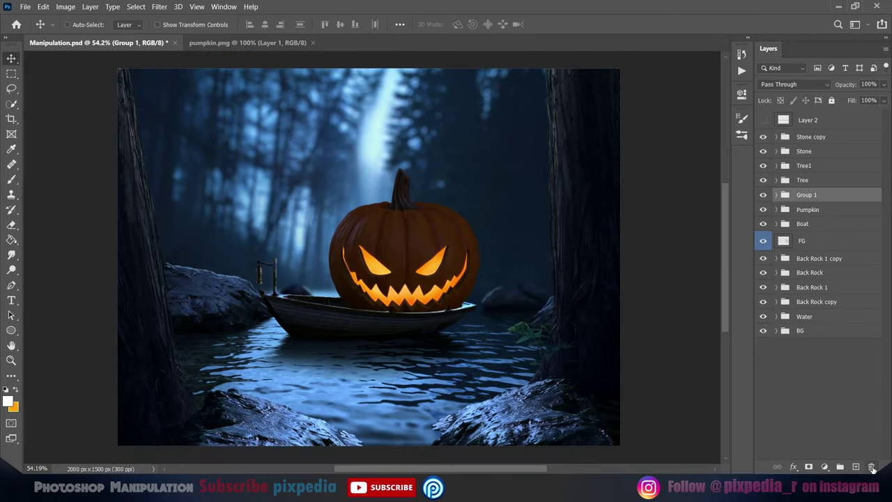
Hide Group 1 and add a black Solid Color fill layer above the pumpkin
click(808, 209)
click(824, 466)
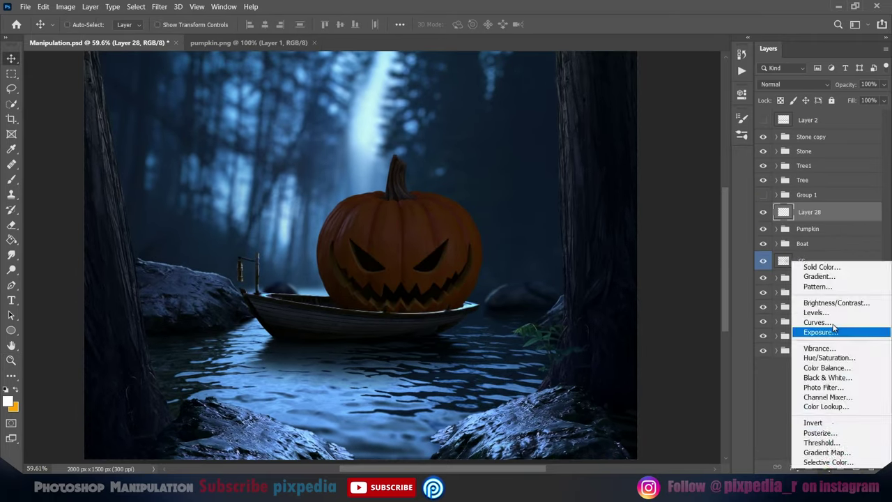
click(821, 263)
click(744, 99)
click(824, 466)
Add a Gradient Map using the orange preset with a pale peach end stop
click(824, 449)
click(627, 125)
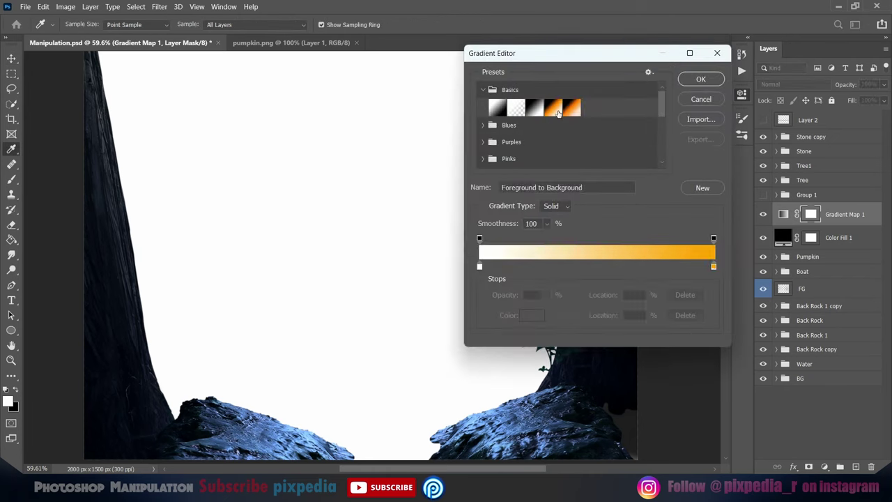
click(571, 107)
click(580, 266)
click(649, 266)
double_click(649, 266)
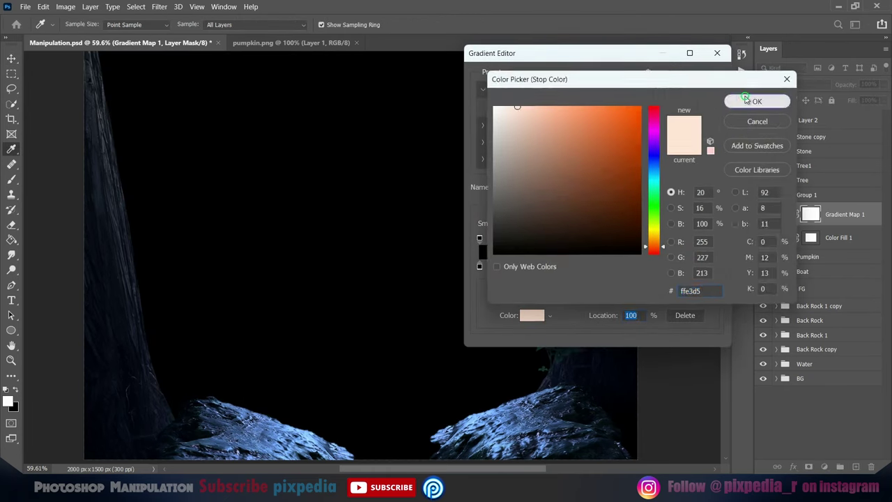
click(750, 99)
click(700, 79)
Group the fill and Gradient Map as Screen-mode Group 2 and load the eyes-and-mouth selection
click(794, 83)
key(ctrl+g)
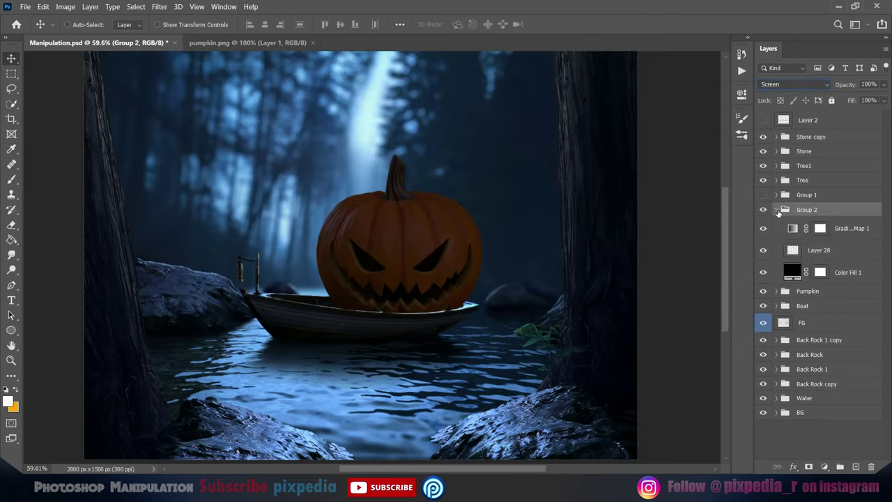
key(b)
click(136, 6)
click(167, 254)
click(533, 113)
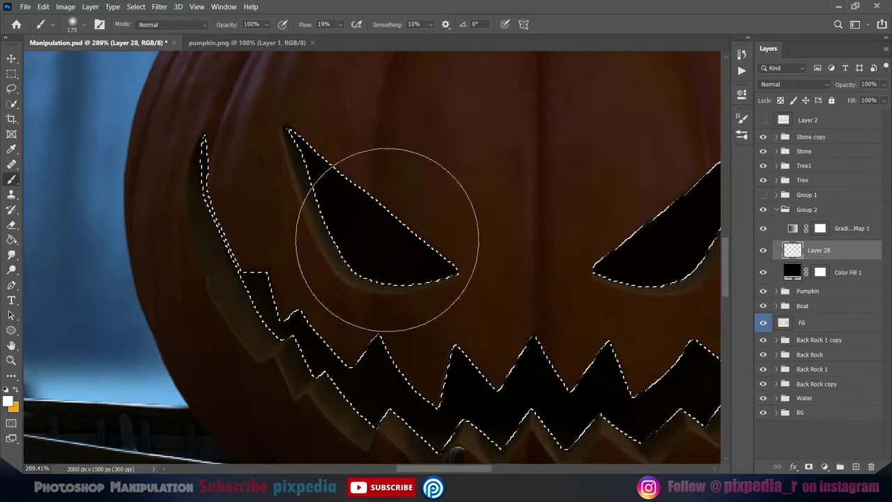
Brush orange inside both eyes and across the mouth teeth
mouse_move(348, 234)
mouse_down()
mouse_move(328, 229)
mouse_move(376, 230)
mouse_up()
drag(305, 146, 408, 235)
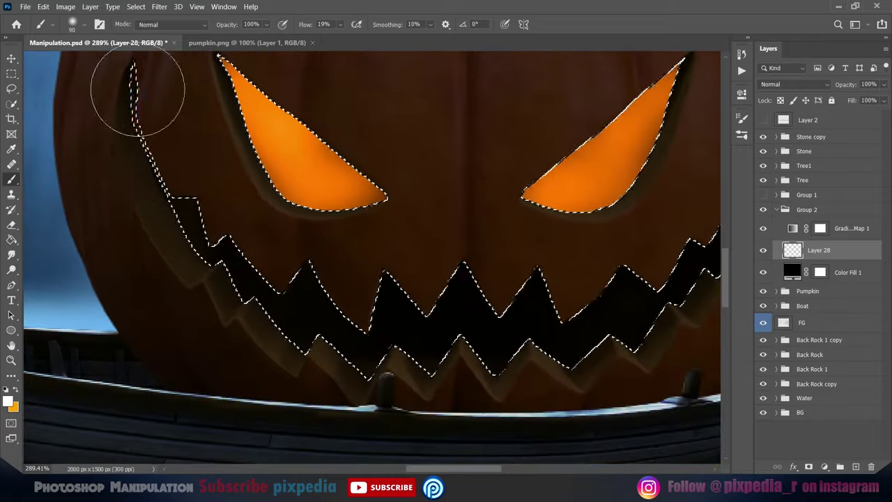
mouse_move(139, 100)
mouse_down()
mouse_move(457, 318)
mouse_move(505, 273)
mouse_move(588, 149)
mouse_move(662, 182)
mouse_up()
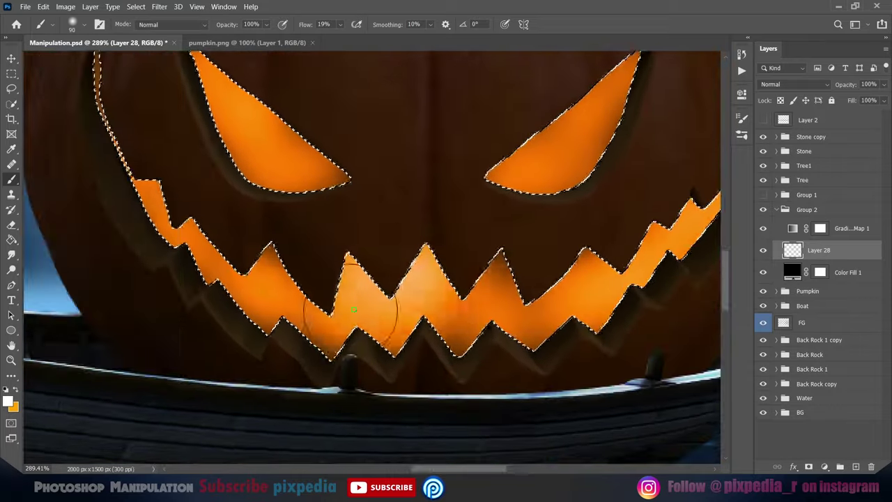
mouse_move(446, 300)
mouse_down()
mouse_move(369, 188)
mouse_move(519, 211)
mouse_up()
scroll(519, 211, down, 3)
scroll(338, 279, up, 2)
Brighten the eyes and mouth on a new layer, then deselect and add another layer
key(ctrl+shift+alt+n)
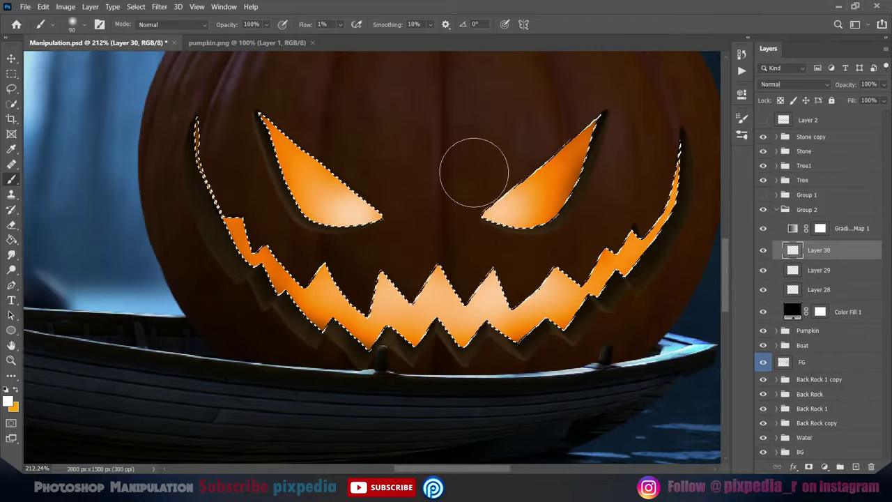
mouse_move(468, 170)
mouse_down()
mouse_move(328, 258)
mouse_move(607, 299)
mouse_up()
key(ctrl+d)
key(ctrl+shift+alt+n)
scroll(445, 319, down, 3)
key(v)
key(ctrl+0)
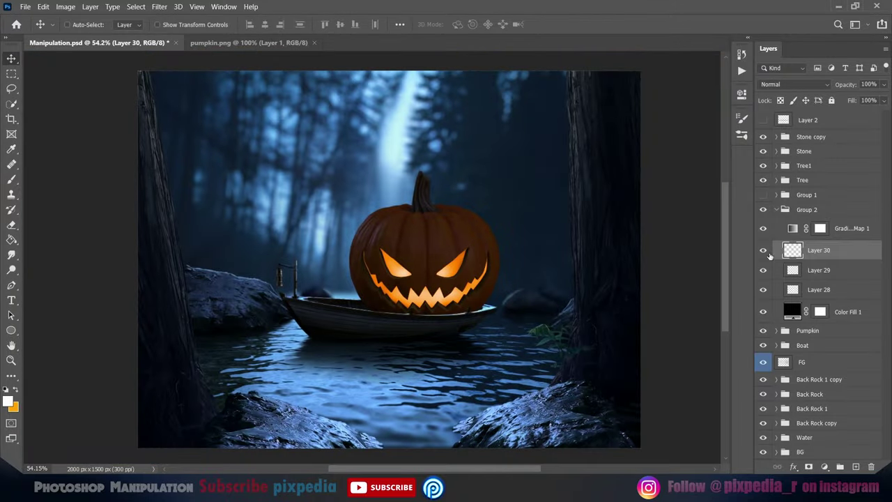
Select Layer 30 inside Group 2 for brush painting
click(808, 209)
scroll(421, 272, up, 4)
scroll(422, 271, up, 4)
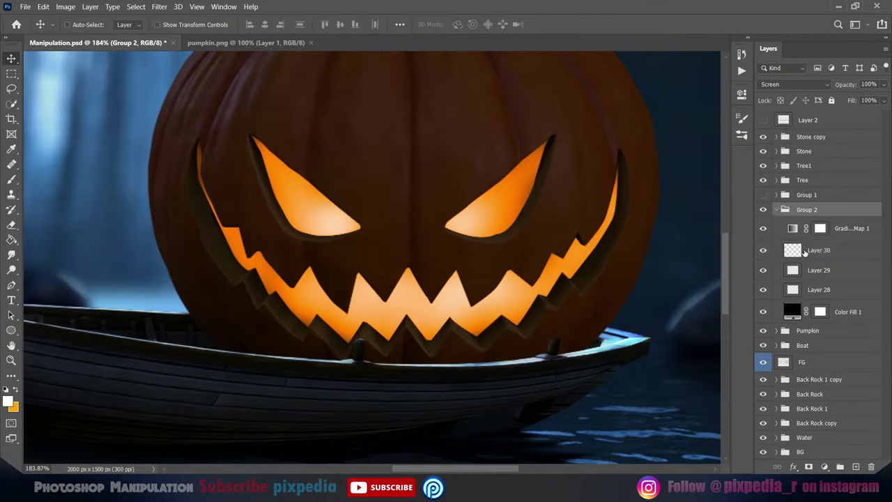
click(818, 249)
key(b)
scroll(375, 221, down, 3)
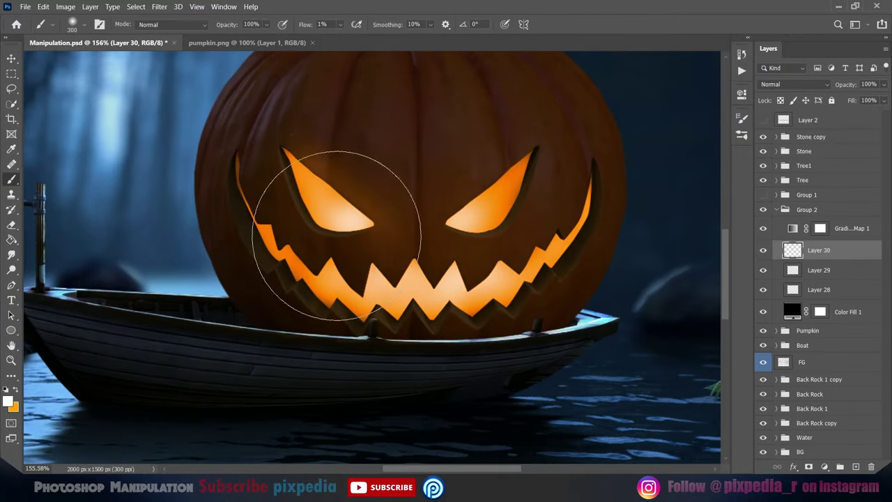
scroll(286, 151, up, 8)
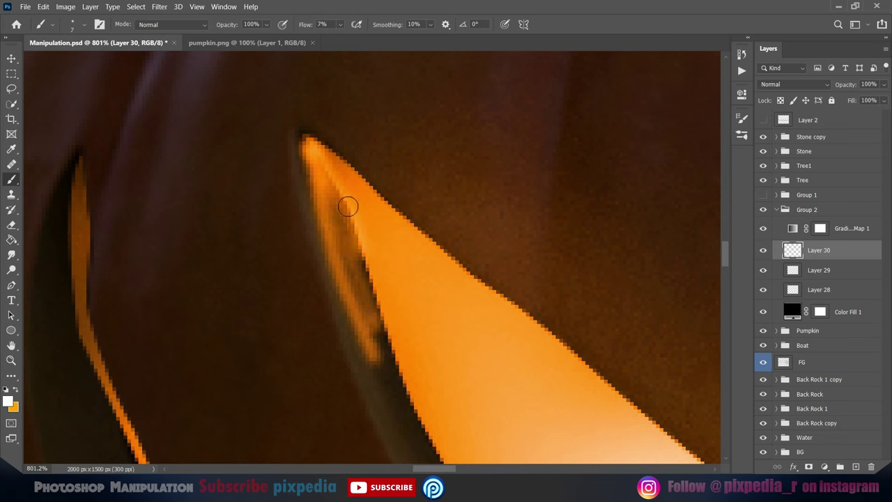
Paint a soft bright glow along the eye's inner edge
drag(383, 346, 331, 319)
scroll(330, 327, down, 4)
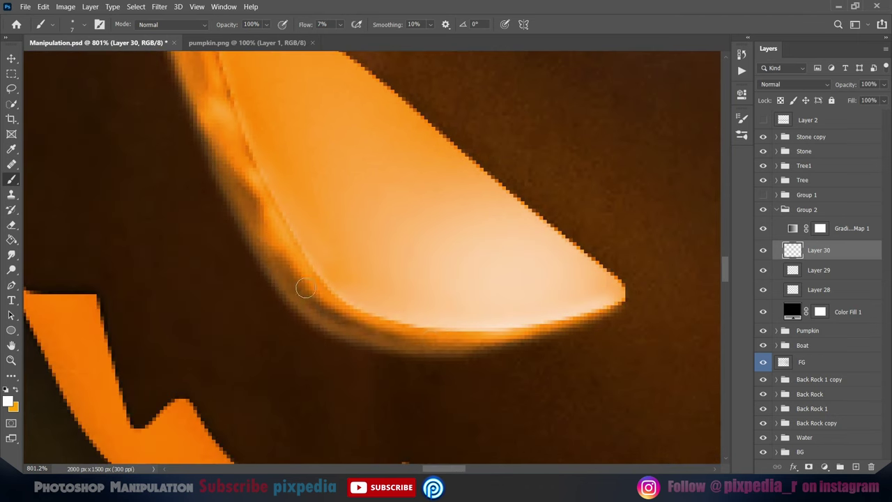
scroll(273, 251, down, 2)
scroll(237, 179, down, 2)
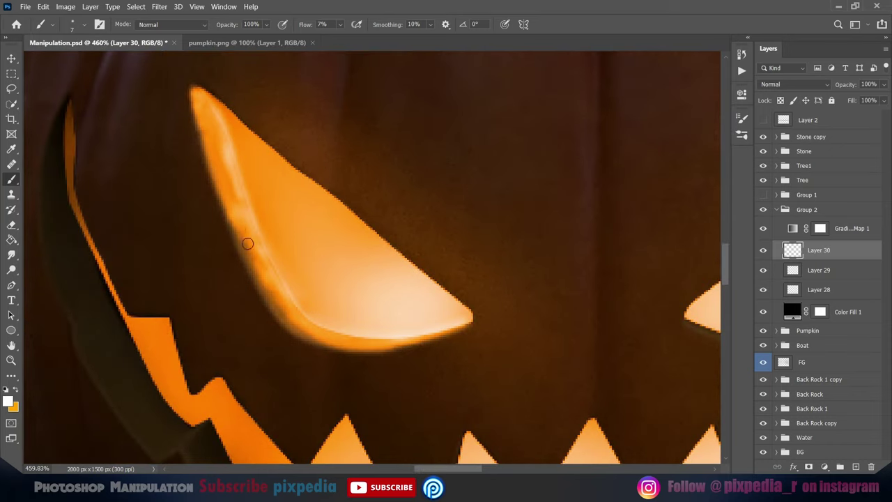
scroll(337, 296, down, 5)
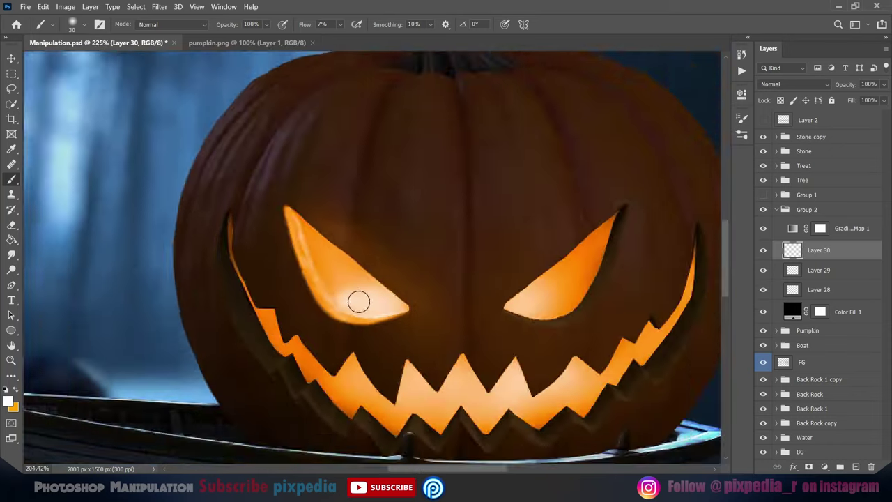
scroll(487, 202, up, 6)
scroll(490, 216, down, 3)
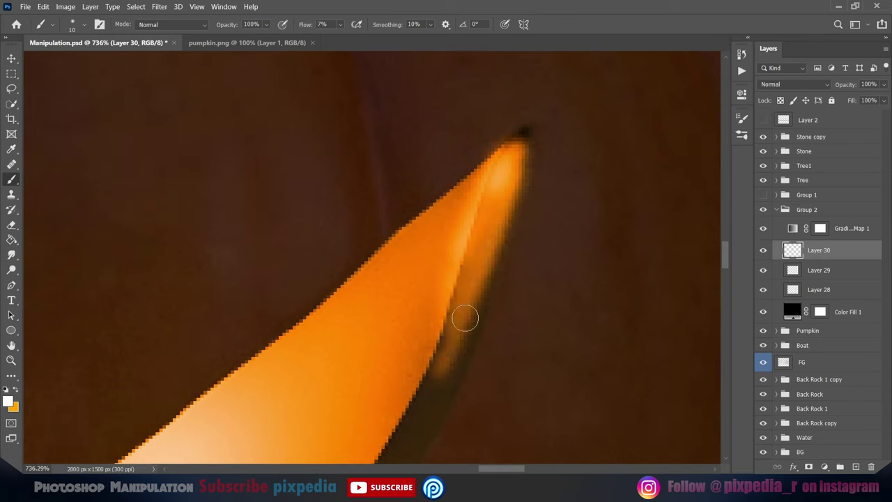
scroll(463, 314, left, 2)
mouse_move(531, 170)
mouse_down()
mouse_move(187, 299)
mouse_move(380, 326)
mouse_up()
scroll(476, 293, down, 2)
drag(390, 362, 360, 378)
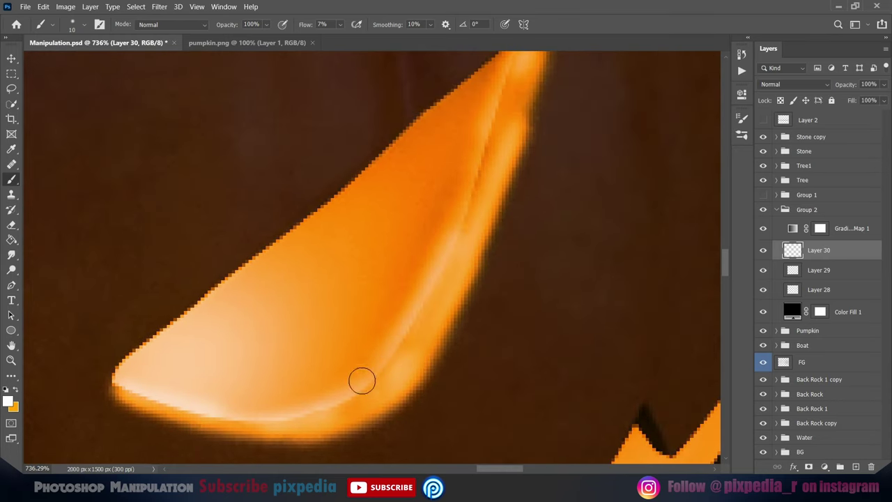
scroll(360, 378, up, 3)
Recolor Gradient Map 1's stops to orange and light orange
scroll(398, 357, down, 3)
double_click(792, 228)
click(639, 138)
double_click(580, 265)
drag(662, 241, 664, 245)
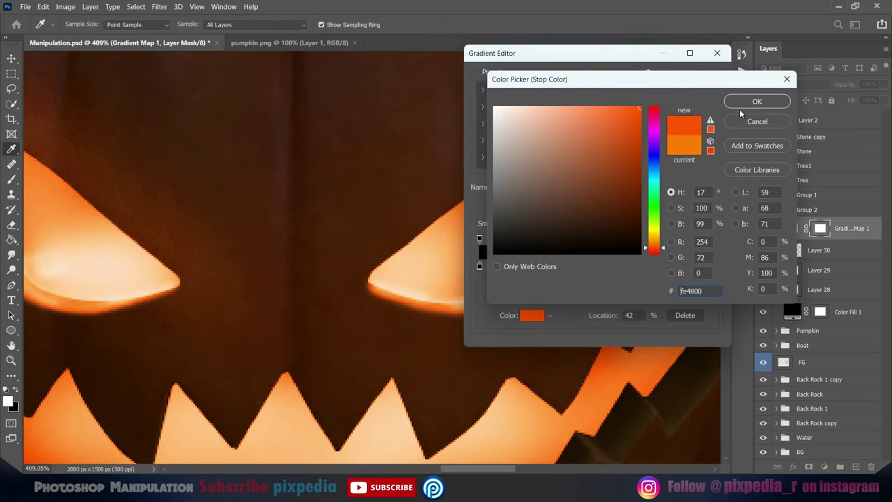
click(757, 101)
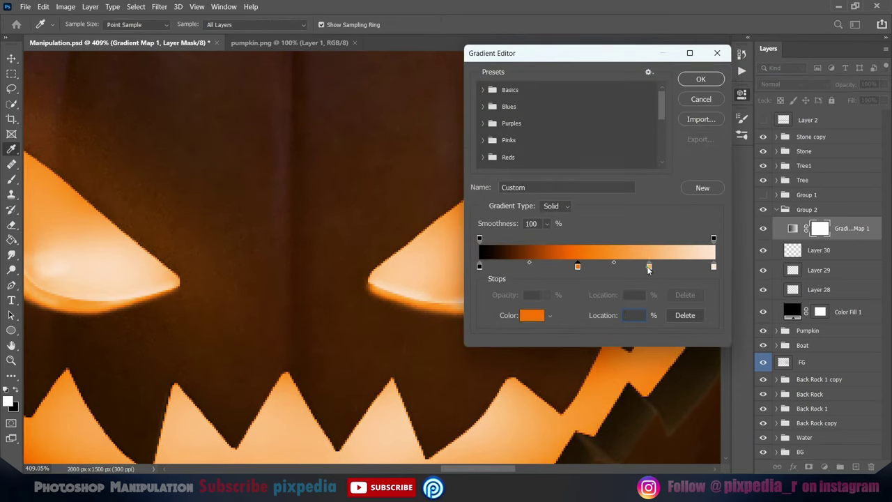
double_click(646, 265)
click(582, 109)
click(756, 101)
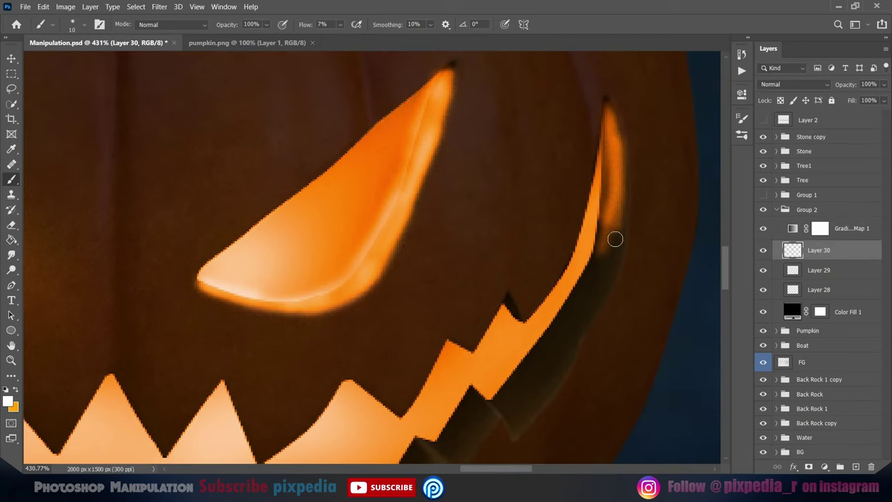
Paint orange glow along the mouth edges and around the lower teeth
drag(614, 238, 582, 324)
drag(609, 217, 657, 80)
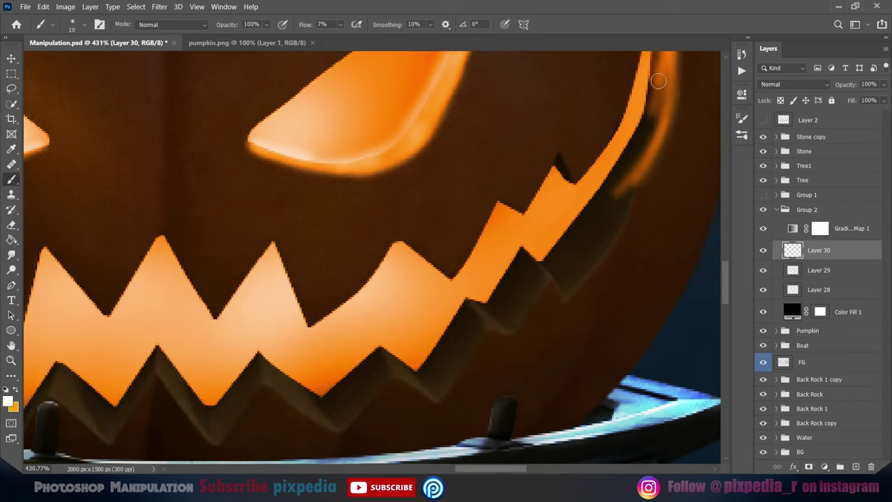
mouse_move(646, 119)
mouse_down()
mouse_move(607, 188)
mouse_move(690, 113)
mouse_up()
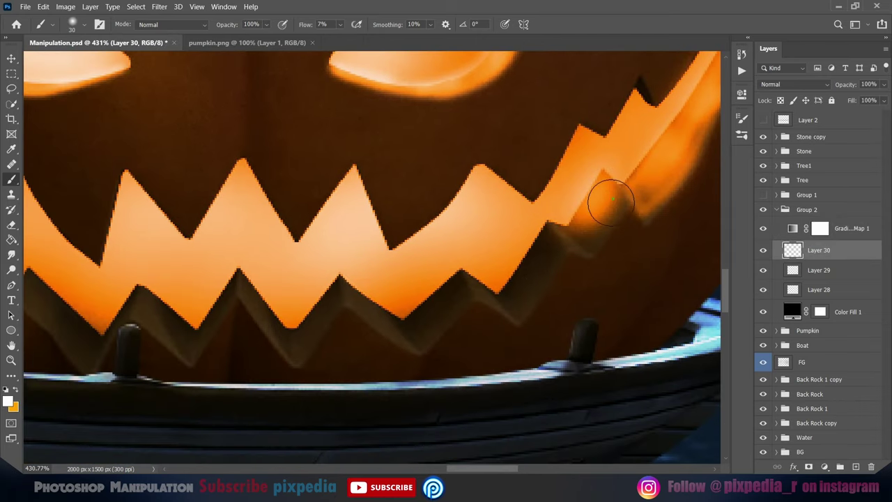
scroll(585, 246, down, 5)
scroll(357, 134, up, 5)
drag(362, 216, 357, 133)
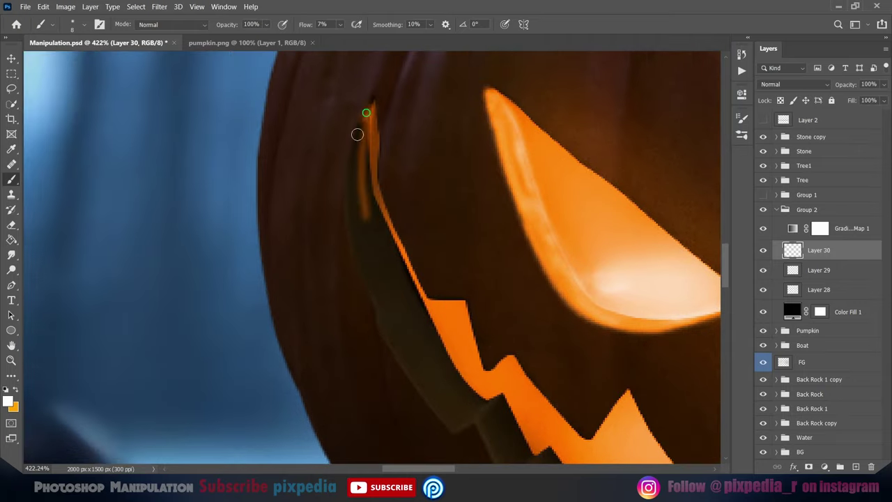
drag(355, 269, 449, 418)
drag(449, 421, 333, 258)
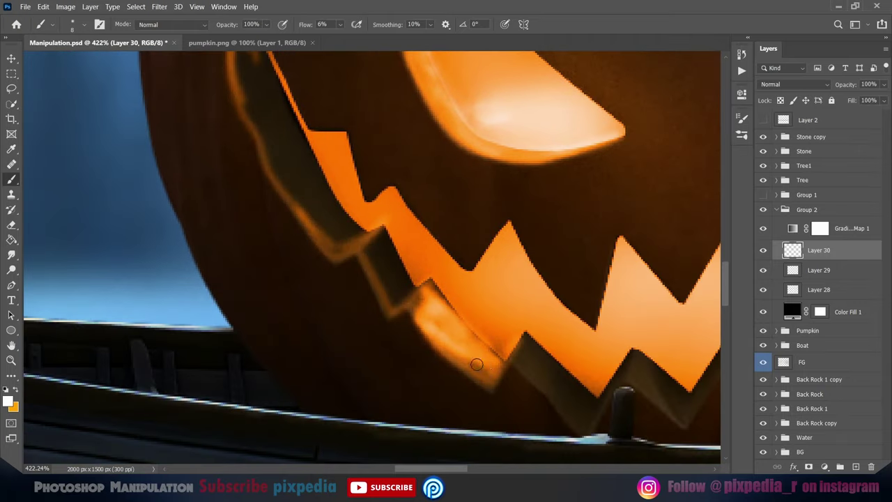
drag(454, 287, 230, 183)
drag(349, 278, 291, 259)
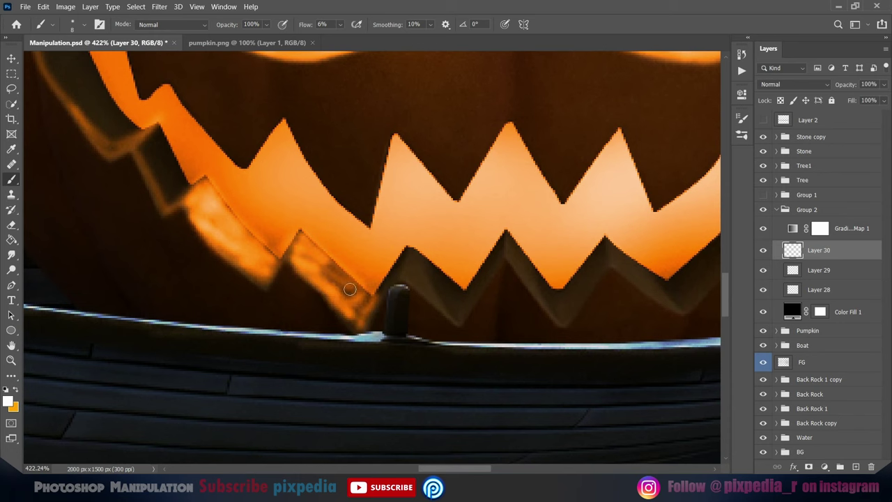
drag(480, 266, 456, 310)
Add orange glow on the pumpkin's left edge and the lower tooth edge
scroll(456, 310, down, 5)
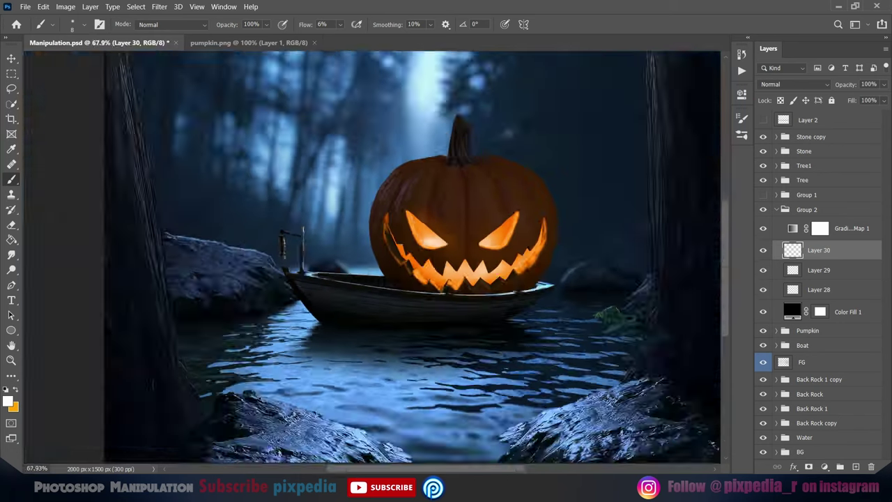
scroll(581, 250, up, 5)
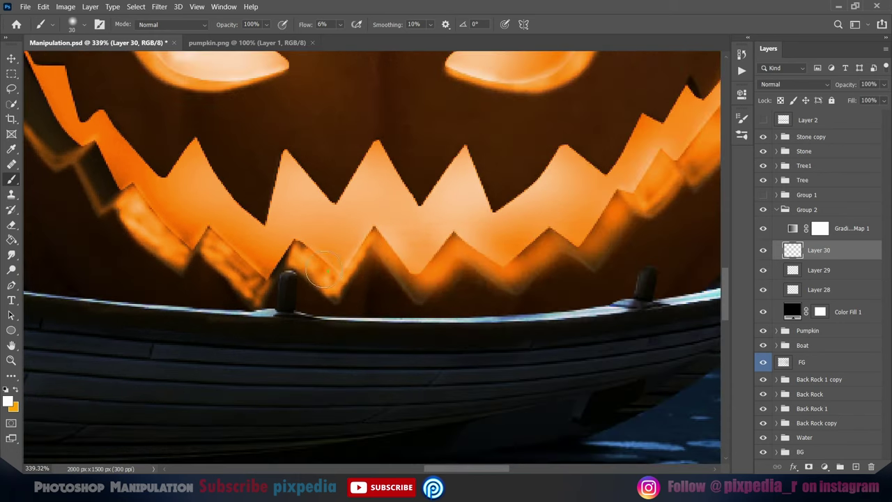
scroll(321, 271, down, 3)
scroll(295, 163, up, 3)
drag(295, 163, 299, 239)
scroll(434, 405, down, 5)
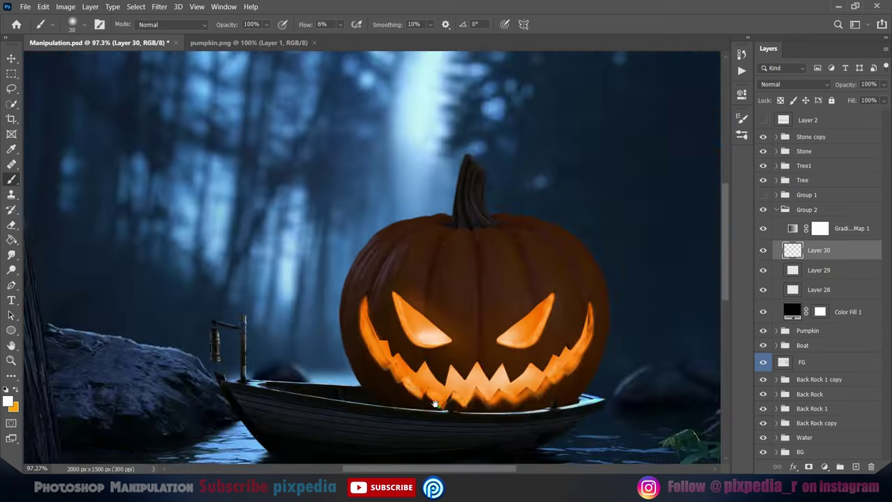
scroll(434, 404, up, 5)
drag(521, 359, 613, 397)
scroll(536, 374, down, 2)
scroll(636, 335, down, 3)
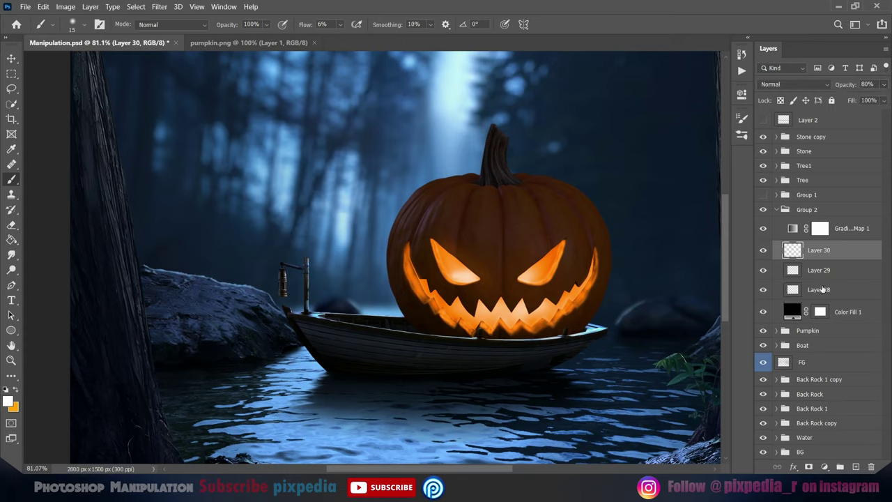
Load the carved-face selection and add new empty layers for shading
click(823, 289)
key(ctrl+shift+alt+n)
click(136, 7)
click(159, 232)
click(534, 116)
scroll(352, 292, up, 3)
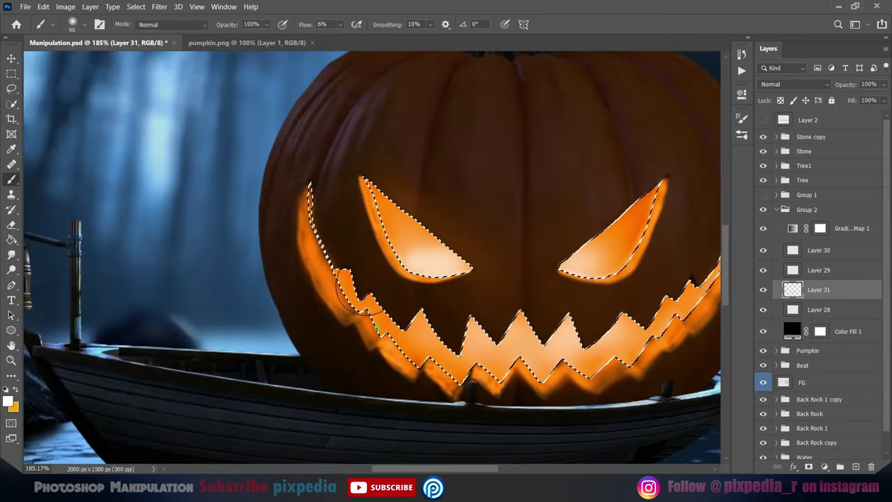
scroll(355, 291, down, 3)
key(ctrl+shift+alt+n)
scroll(537, 354, up, 3)
Shade parts of the glowing eyes and teeth edges with black
key(d)
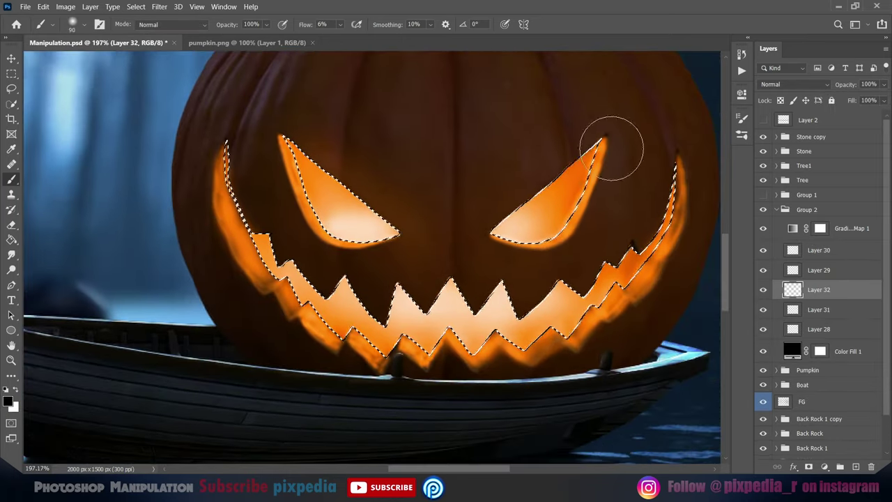
drag(611, 148, 289, 103)
drag(390, 321, 465, 362)
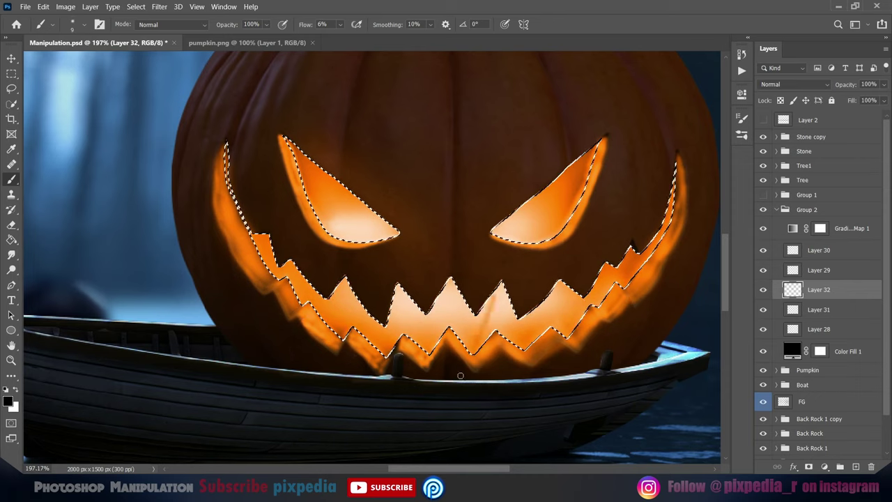
scroll(460, 376, down, 5)
key(v)
click(776, 209)
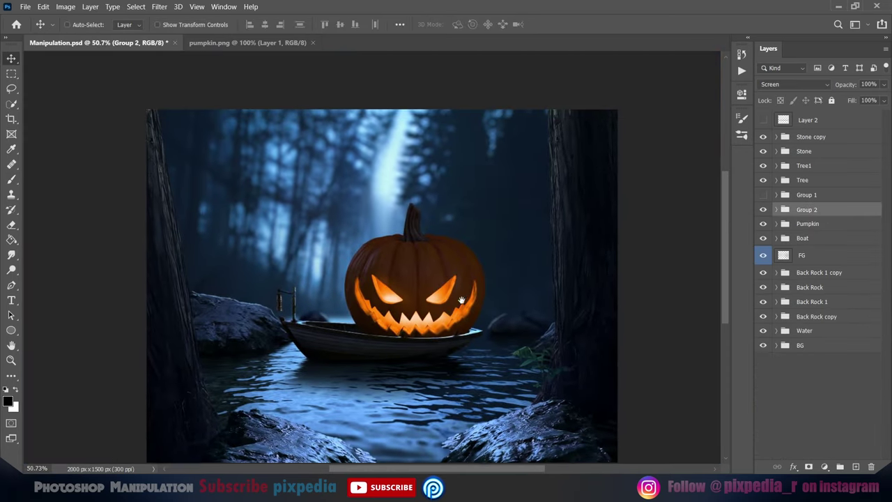
click(775, 209)
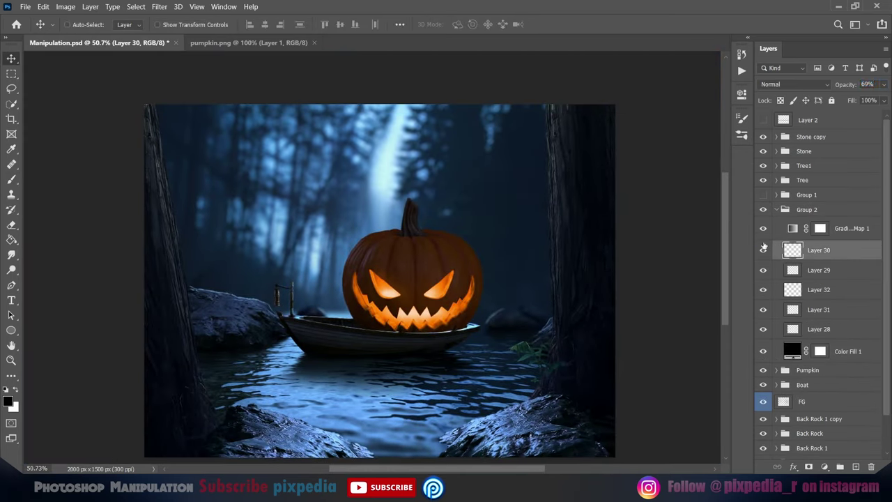
Duplicate Layer 33, move the copy higher in Group 2, and expand the Pumpkin group
key(ctrl+shift+alt+n)
key(b)
scroll(387, 294, up, 3)
key(x)
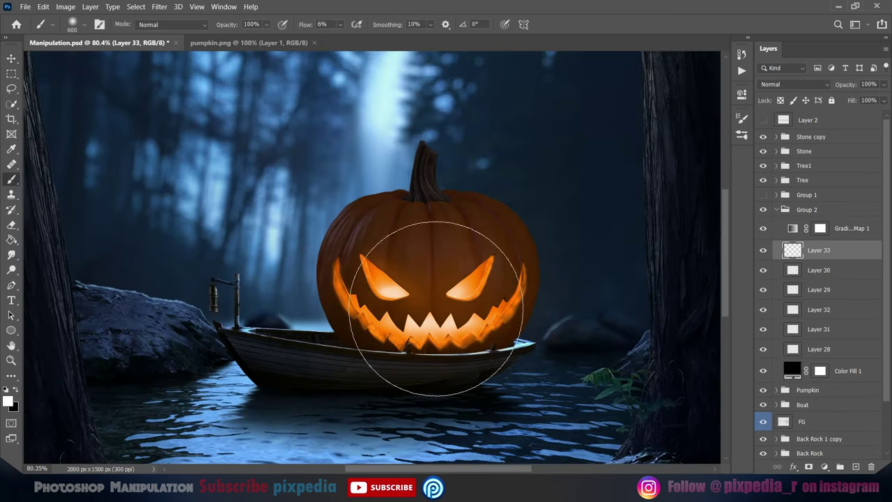
scroll(411, 336, down, 3)
key(v)
key(ctrl+j)
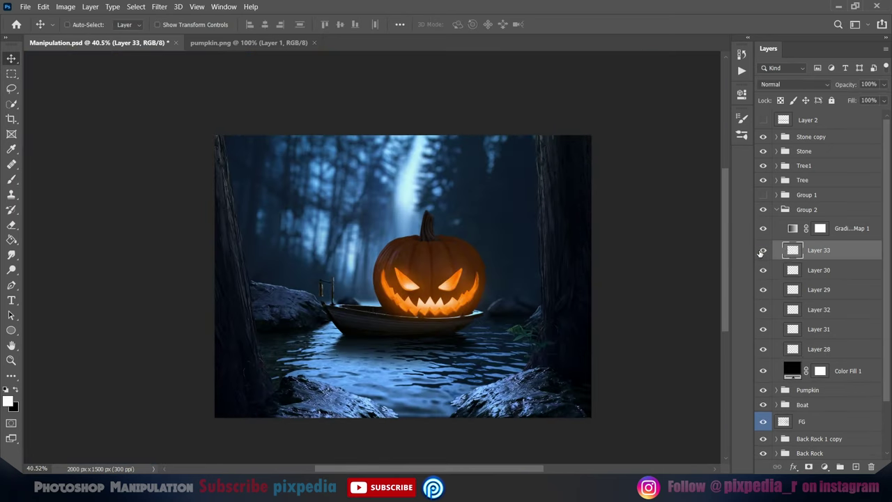
drag(819, 249, 813, 212)
click(775, 210)
scroll(522, 339, up, 2)
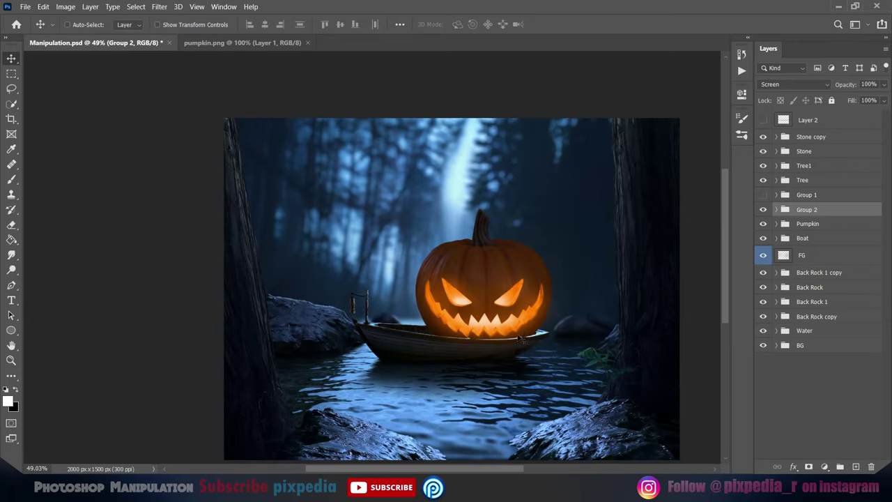
click(776, 224)
Select Layer 34 in the Pumpkin group and pick light blue as the brush colour
click(795, 242)
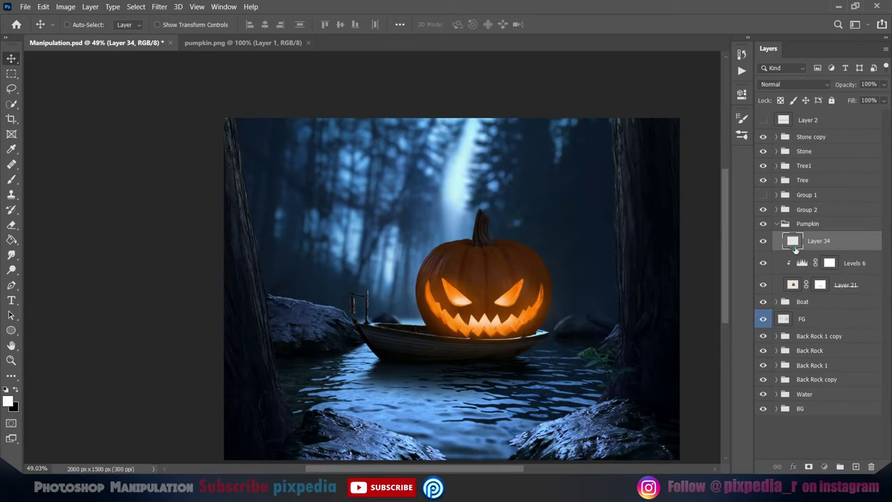
click(11, 179)
scroll(462, 124, up, 10)
click(8, 400)
click(753, 99)
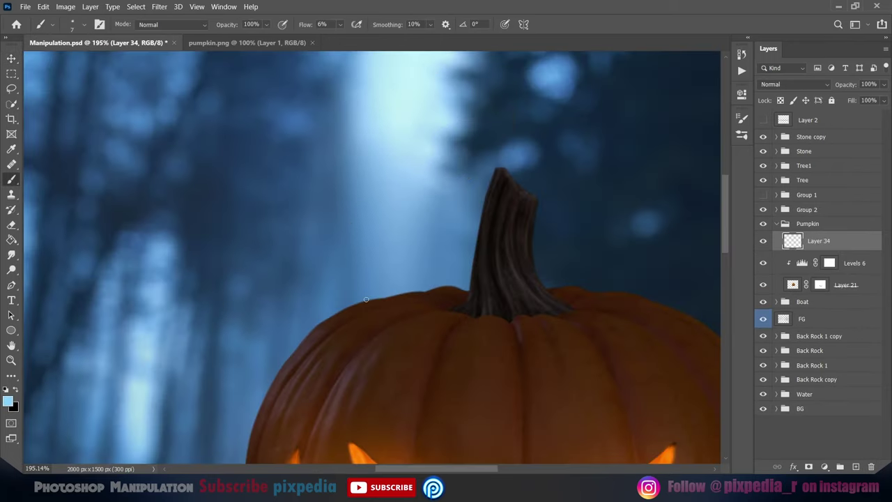
key(ctrl+z)
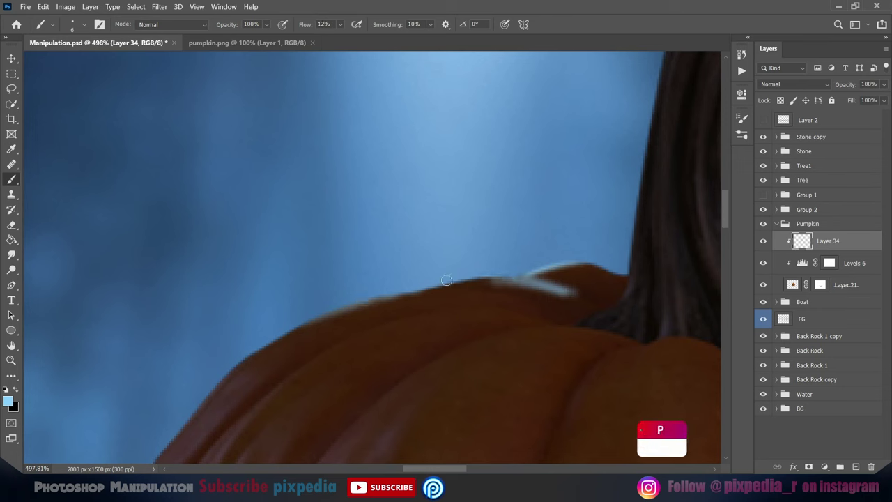
Paint light-blue rim light along the pumpkin's top and down the stem's left edge
scroll(358, 309, down, 1)
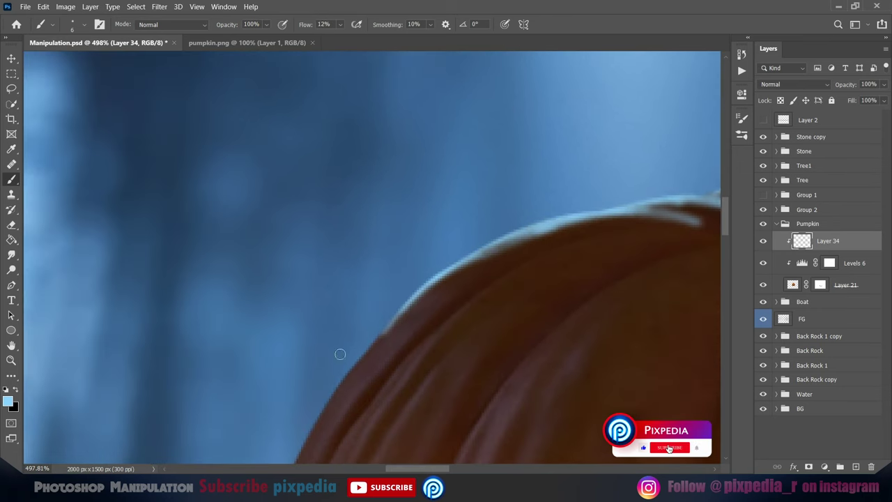
scroll(339, 352, down, 1)
scroll(334, 342, down, 1)
scroll(361, 329, down, 1)
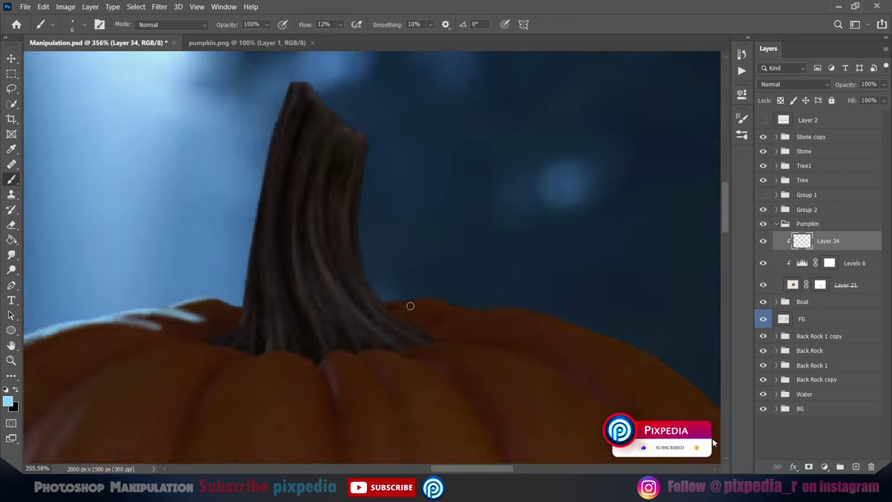
drag(388, 312, 450, 300)
scroll(402, 296, up, 2)
scroll(464, 158, left, 3)
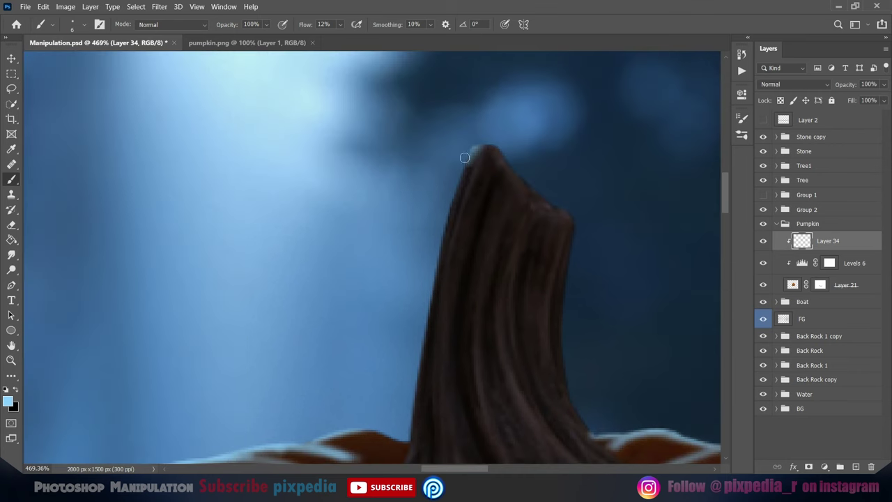
drag(445, 209, 430, 310)
scroll(446, 244, down, 2)
scroll(453, 209, left, 1)
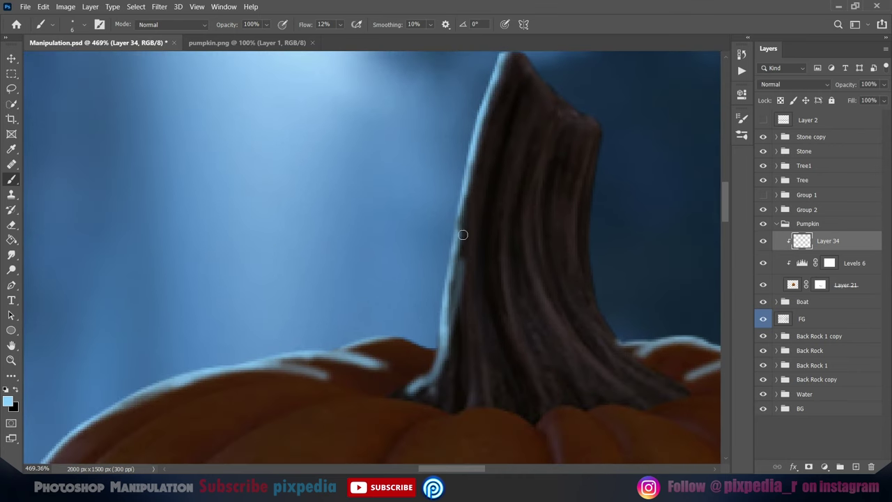
Shrink the brush and lower flow to 36% for erasing near the stem base
key(shift+6)
key(shift+4)
scroll(471, 253, down, 3)
scroll(418, 248, left, 1)
key(shift+3)
key(shift+6)
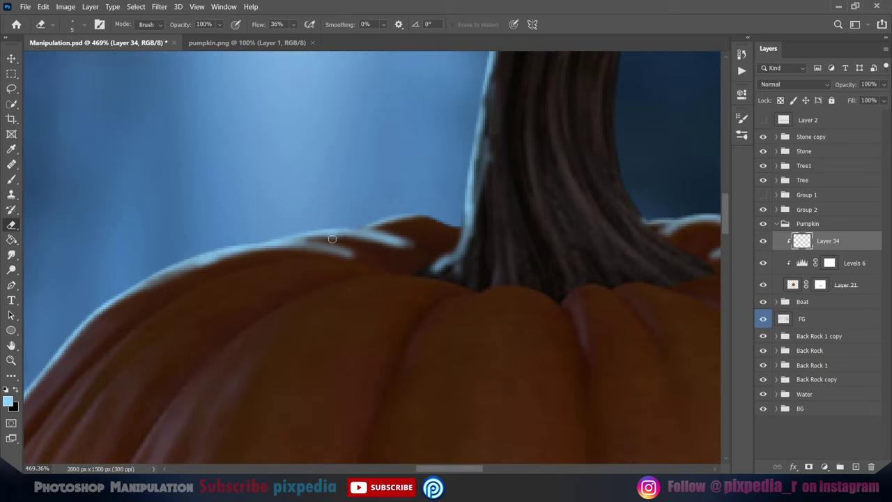
drag(630, 268, 330, 227)
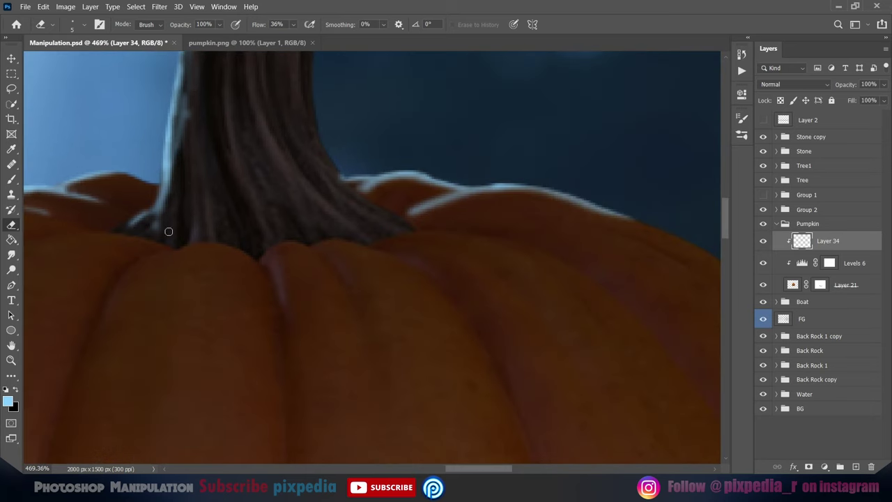
Add a new Layer 35 clipped to the pumpkin, then inspect the Levels 6 adjustment
key(ctrl+0)
ctrl+click(855, 466)
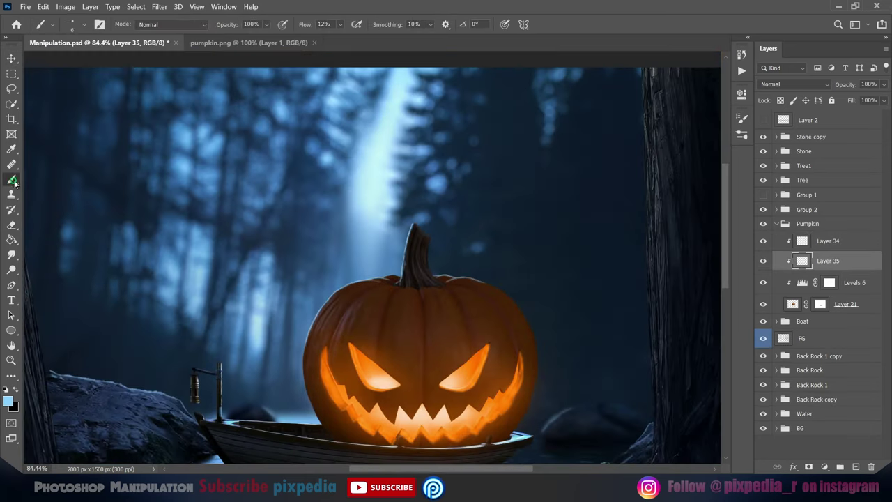
key(b)
scroll(299, 234, up, 5)
scroll(374, 191, down, 5)
key(v)
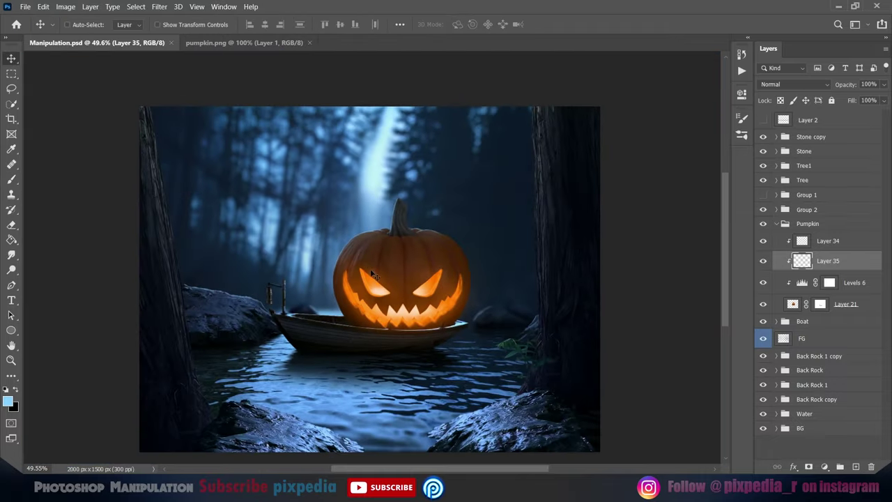
click(800, 282)
Open Group 2, select Layer 30 and trace a selection along the pumpkin's left edge
scroll(390, 261, down, 1)
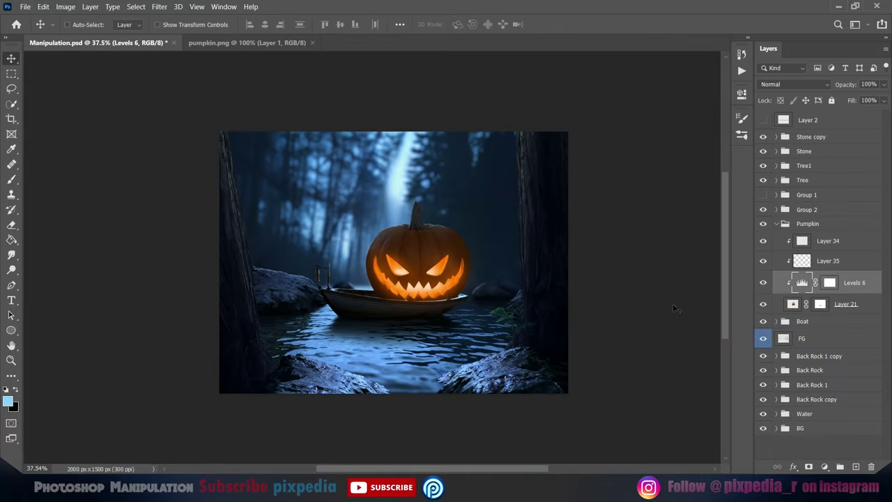
click(776, 222)
click(776, 209)
click(819, 269)
scroll(407, 294, up, 6)
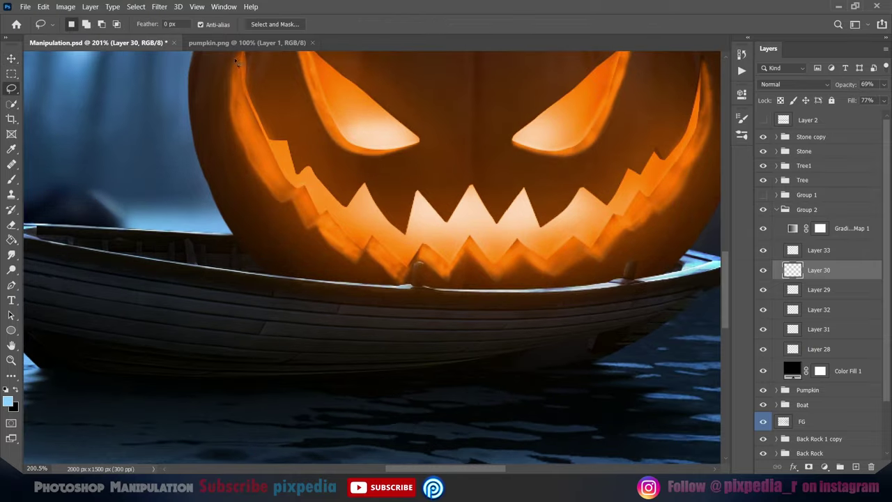
drag(237, 61, 230, 222)
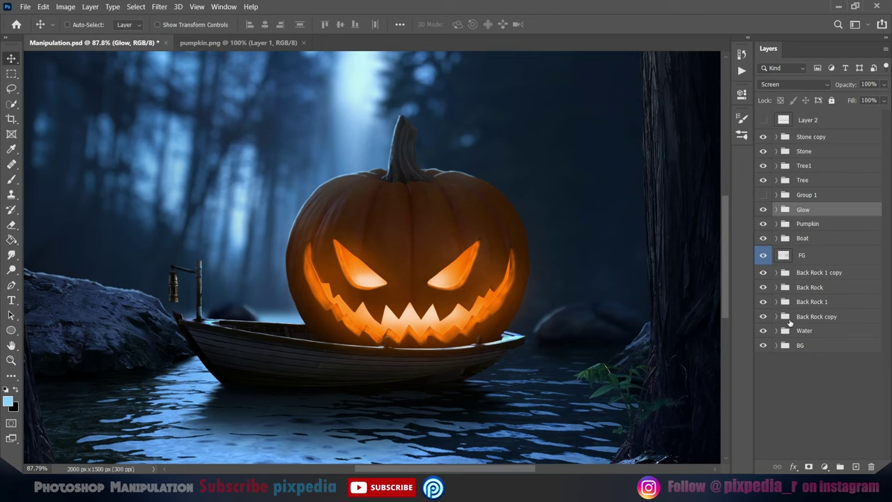
Add a Hue/Saturation layer for the boat, invert its mask and paint the warm tint back
click(824, 466)
click(808, 352)
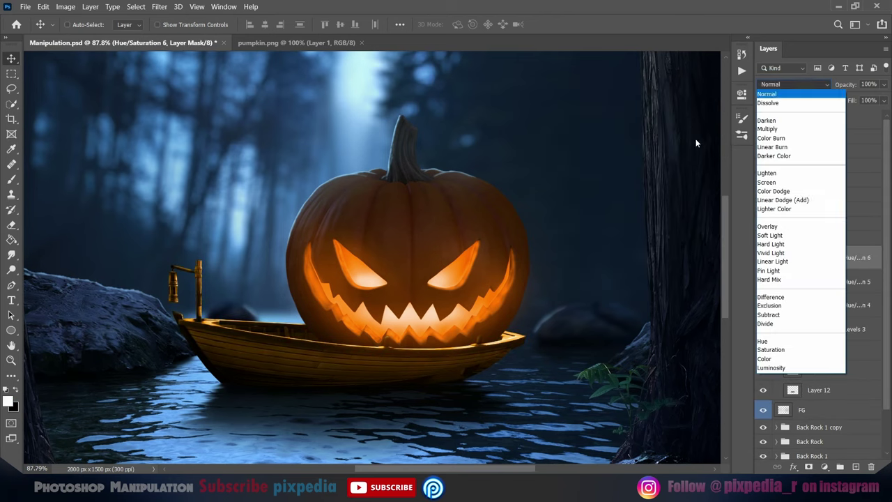
key(ctrl+i)
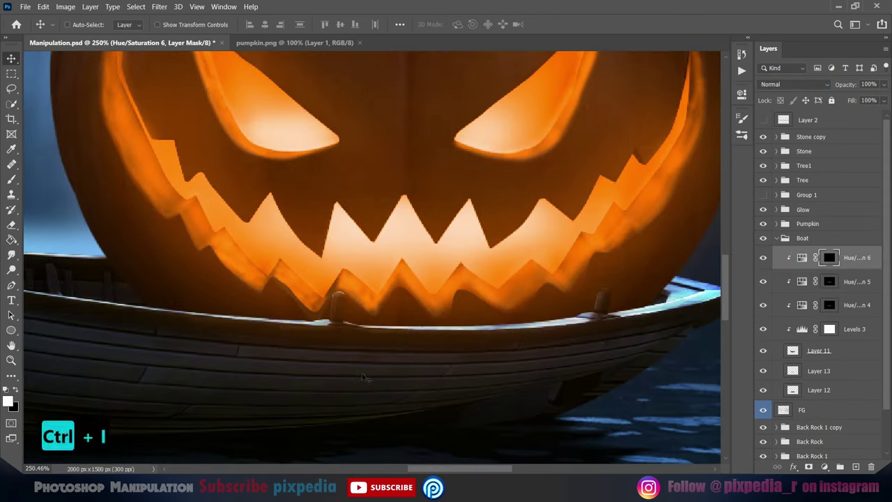
key(b)
scroll(294, 348, down, 5)
scroll(448, 358, up, 3)
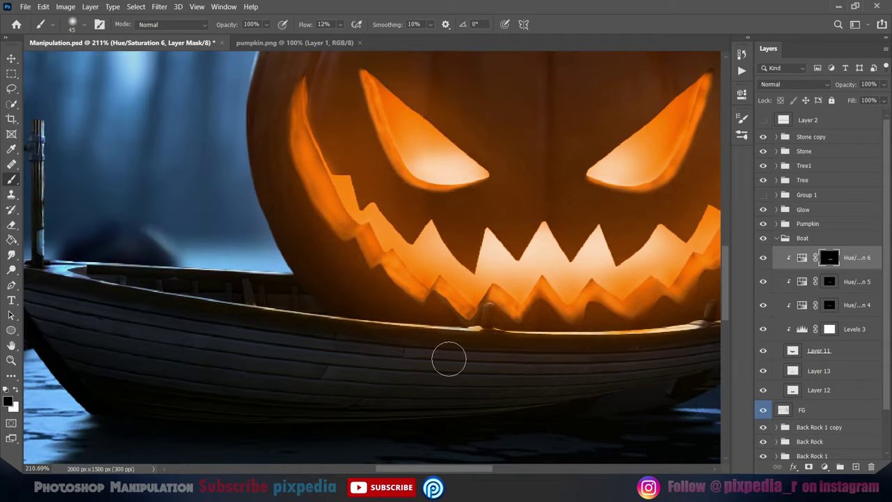
scroll(333, 352, up, 2)
key(v)
scroll(474, 368, down, 5)
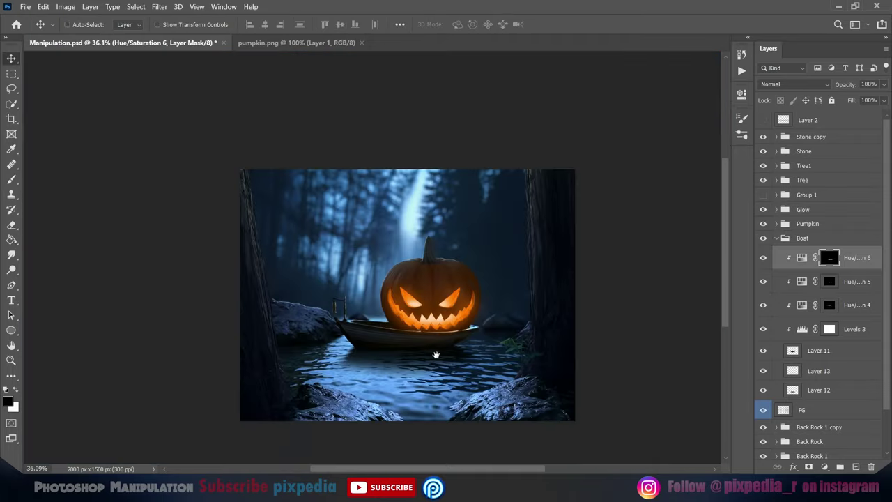
click(775, 237)
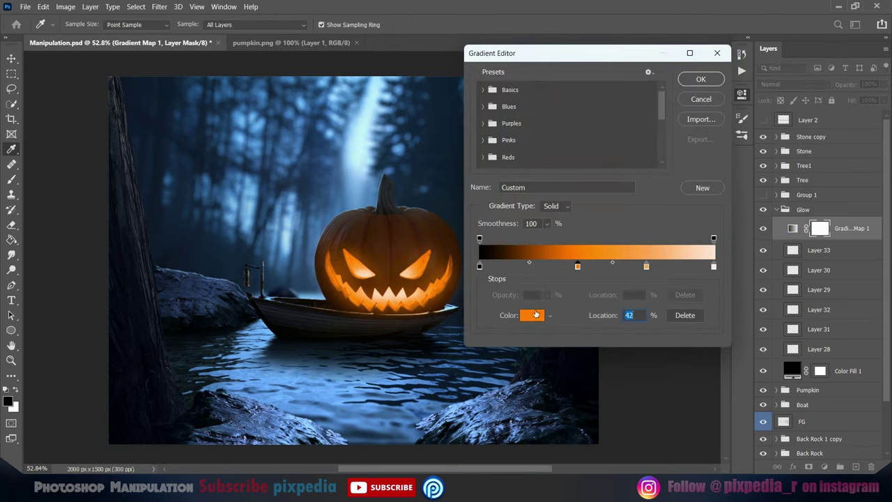
Set the Gradient Map 1 stops to orange #fe7200
click(535, 314)
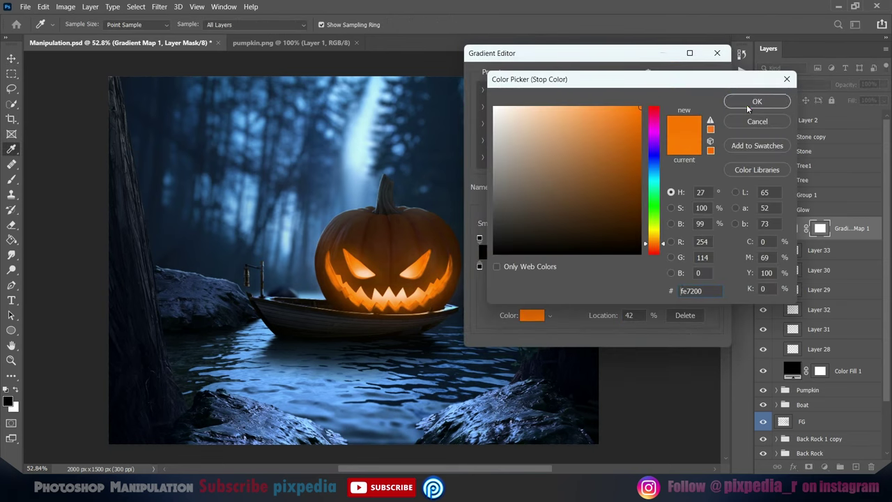
click(756, 101)
double_click(713, 266)
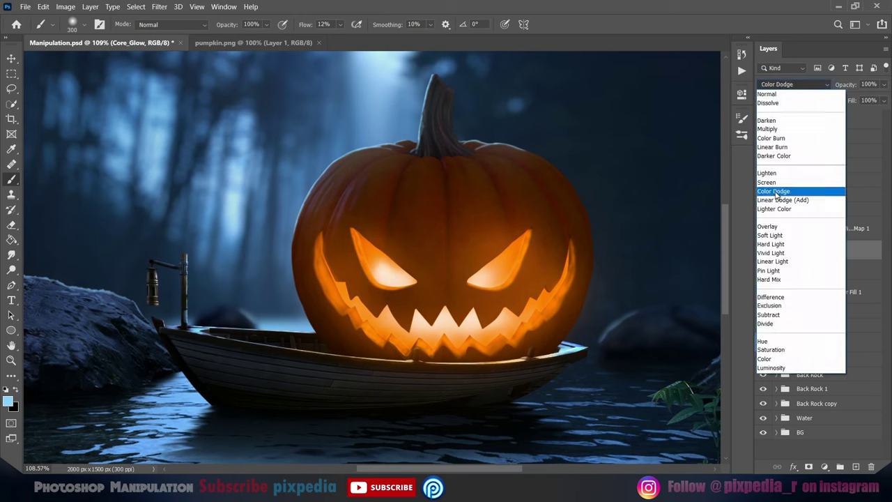
Set Core_Glow to Color Dodge and brush glow onto the pumpkin's carved face
click(774, 191)
drag(536, 293, 359, 209)
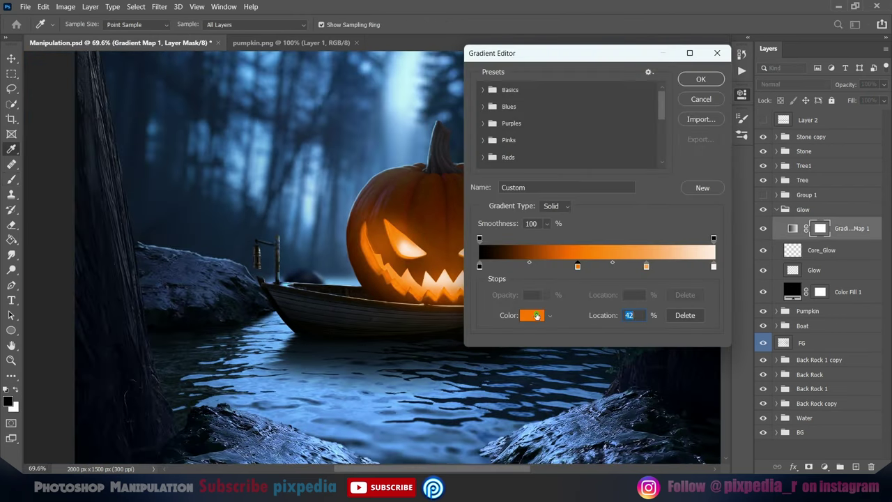
click(536, 316)
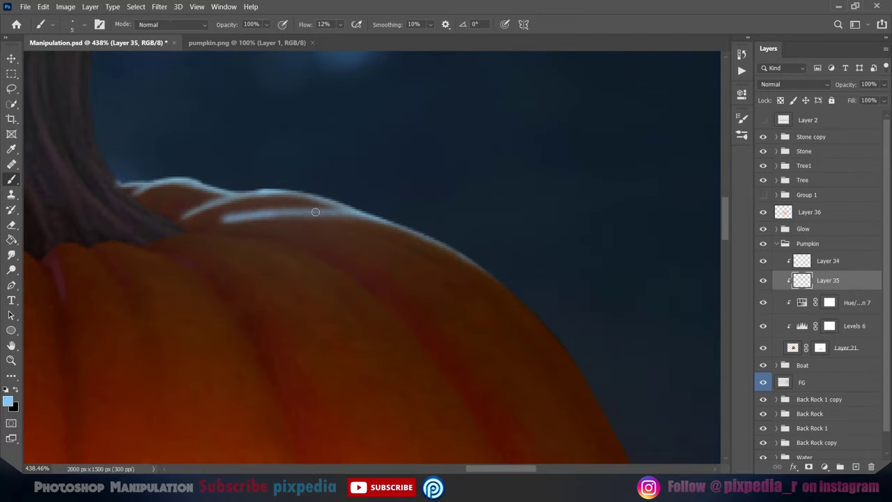
key(ctrl+z)
key(b)
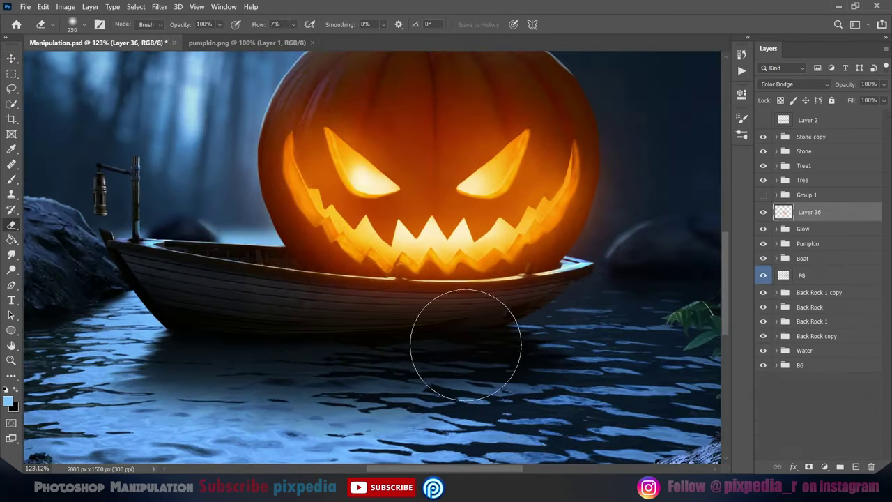
key(ctrl+0)
Copy the boatman from Man.jpg with a marquee and paste him into Manipulation.psd
key(ctrl+o)
key(m)
drag(316, 210, 402, 341)
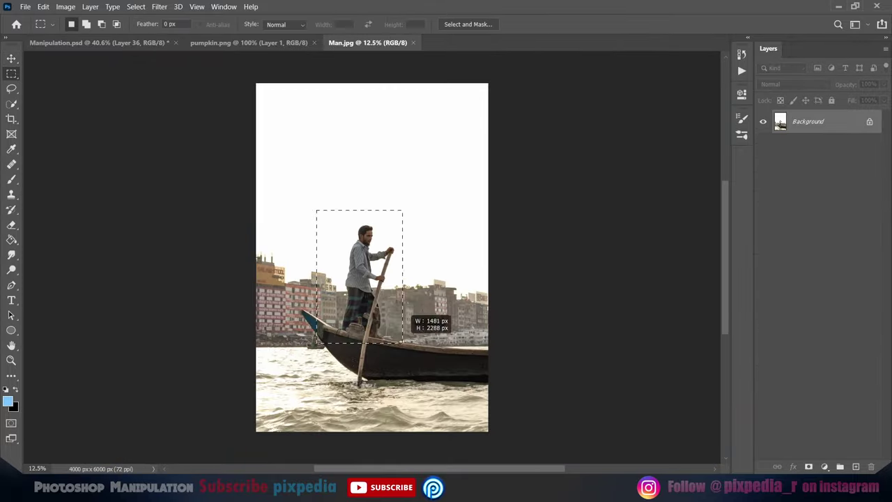
key(ctrl+c)
click(97, 43)
key(ctrl+v)
key(ctrl+t)
key(Return)
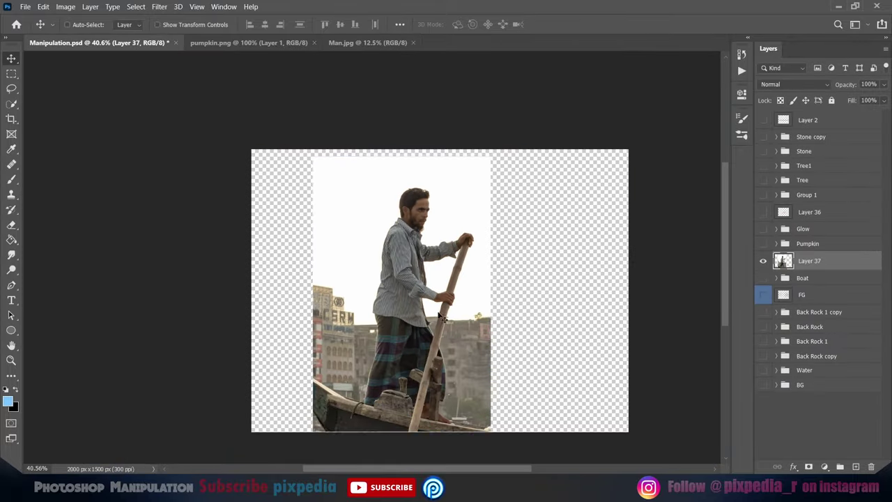
drag(441, 317, 445, 314)
Refine the boatman's selection around the sleeve and oar with Quick Selection and Lasso
key(w)
scroll(428, 229, up, 10)
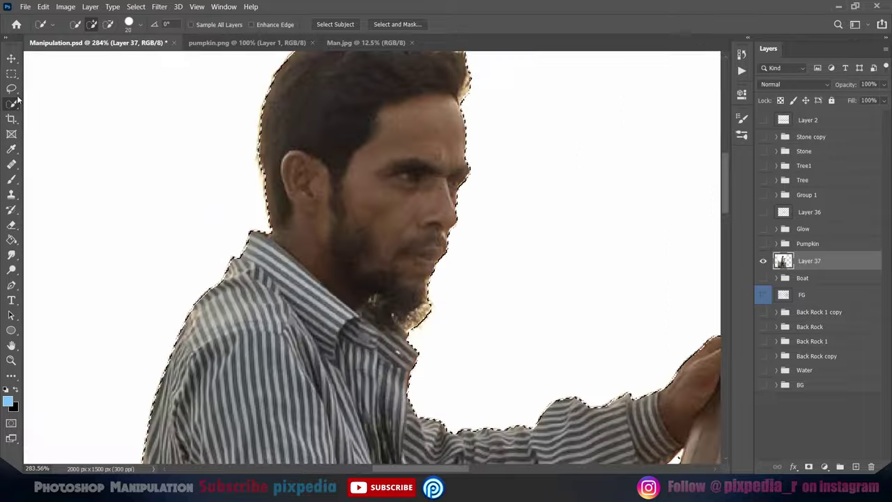
key(l)
scroll(498, 251, down, 5)
scroll(338, 372, down, 3)
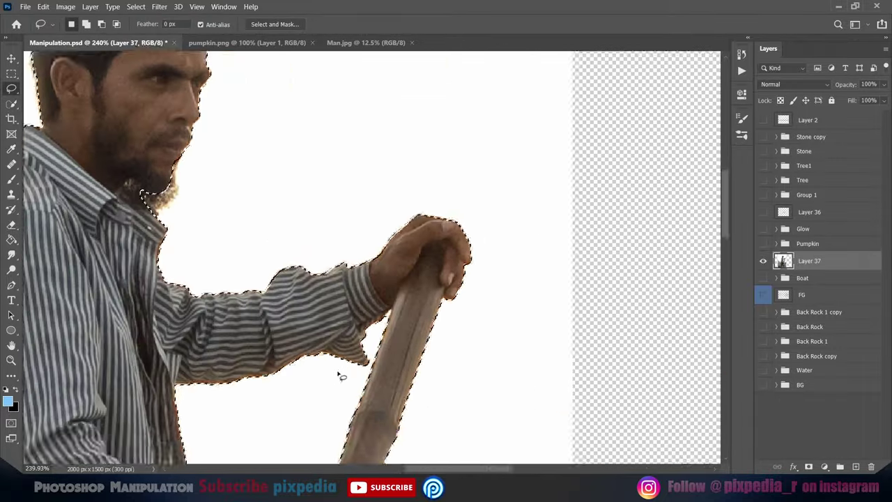
scroll(477, 295, up, 4)
drag(478, 295, 461, 159)
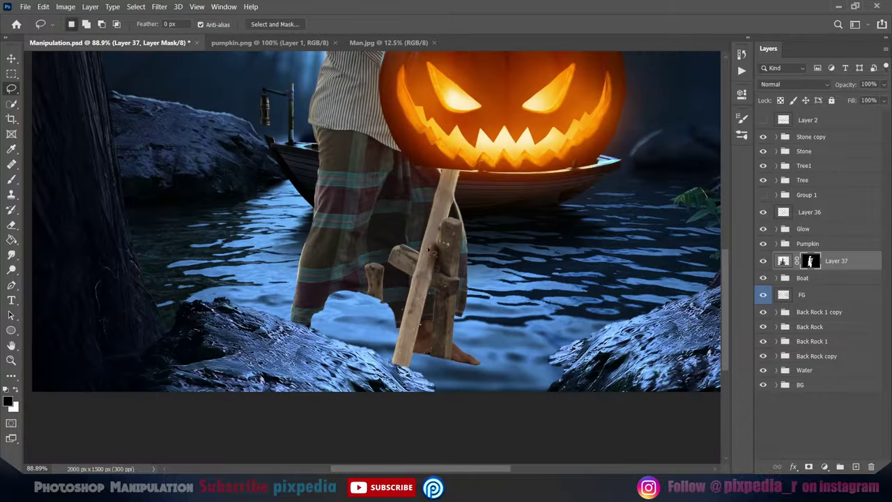
key(ctrl+t)
Flip, shrink and tilt the boatman to fit the boat, lowering his opacity to 61%
right_click(373, 212)
click(418, 404)
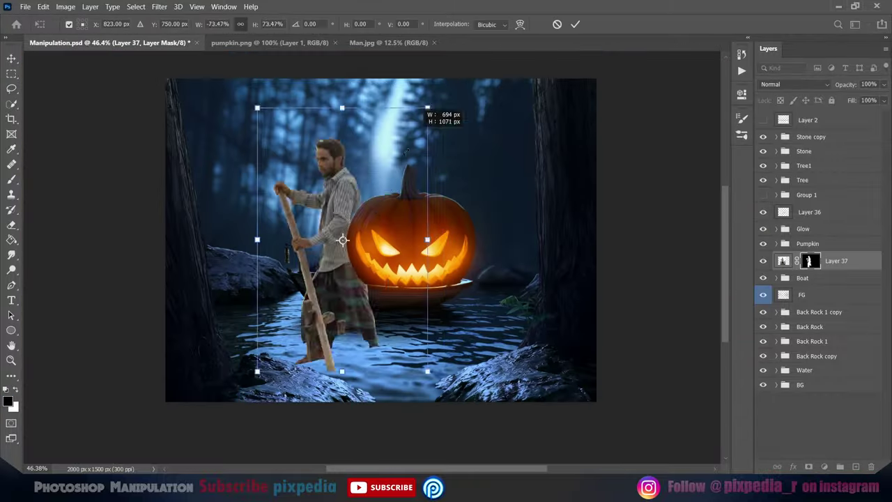
scroll(380, 239, up, 3)
drag(479, 103, 478, 135)
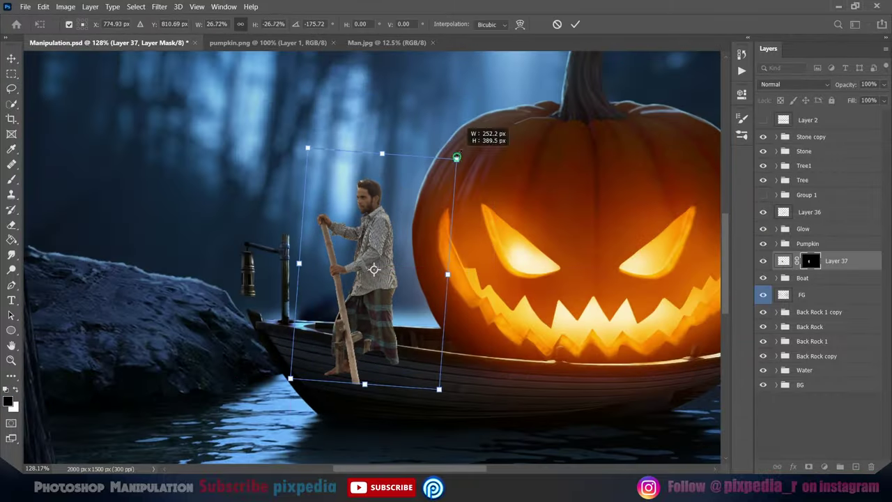
key(Return)
scroll(380, 357, up, 3)
key(6)
key(1)
Mask the boatman's legs behind the boat side and restore his opacity to 100%
key(l)
scroll(293, 357, up, 3)
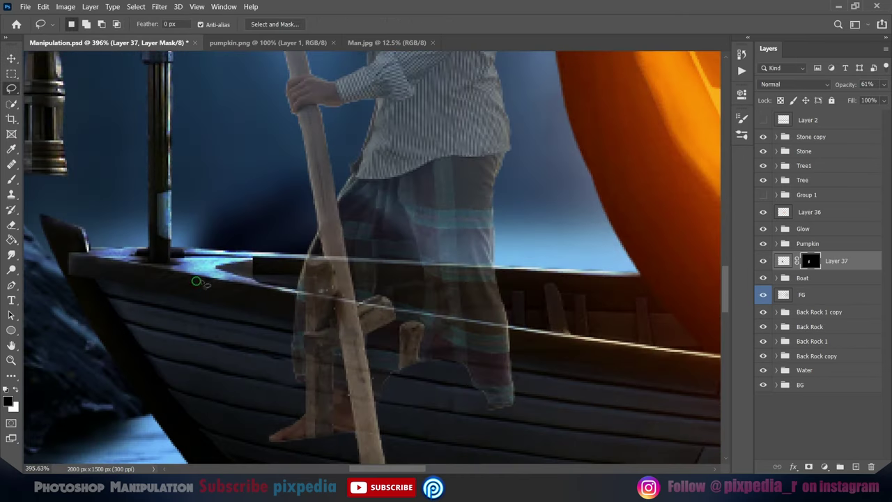
click(465, 322)
scroll(335, 390, down, 3)
scroll(339, 360, up, 2)
key(v)
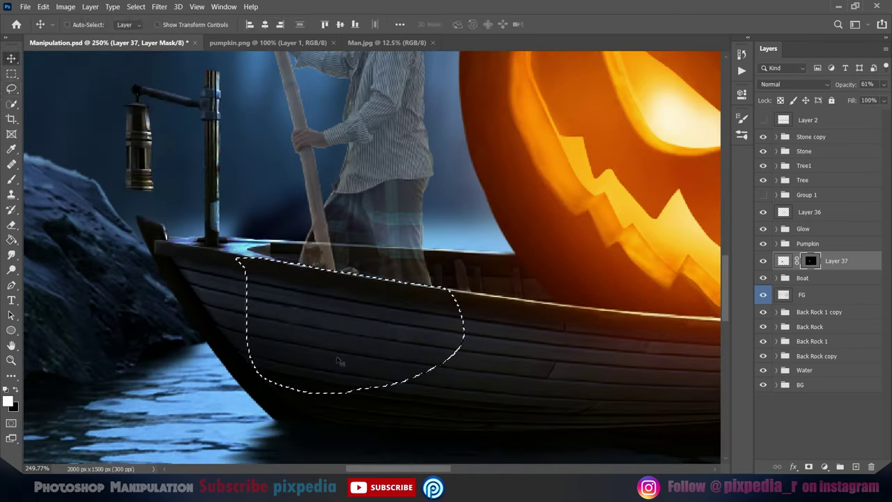
drag(211, 258, 202, 259)
key(ctrl+d)
key(0)
key(ctrl+0)
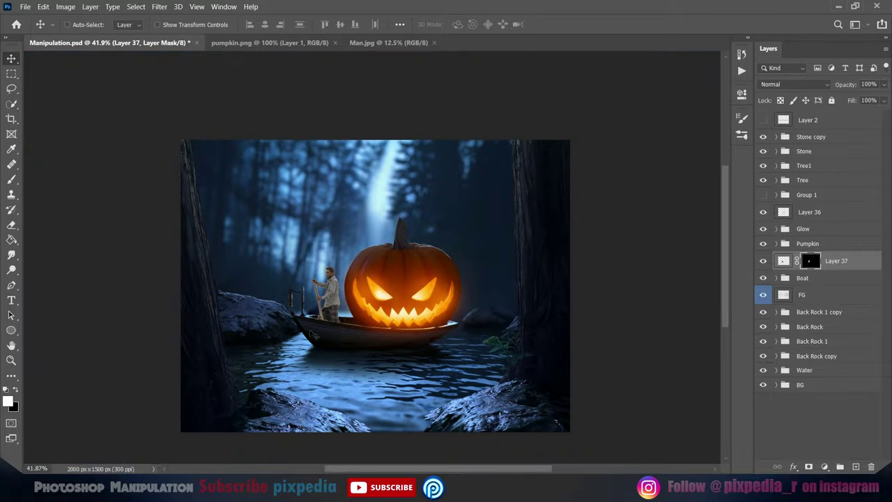
key(v)
Add a clipped Levels adjustment lowering the green output white to 183
key(ctrl+alt+l)
key(alt+4)
drag(713, 245, 673, 246)
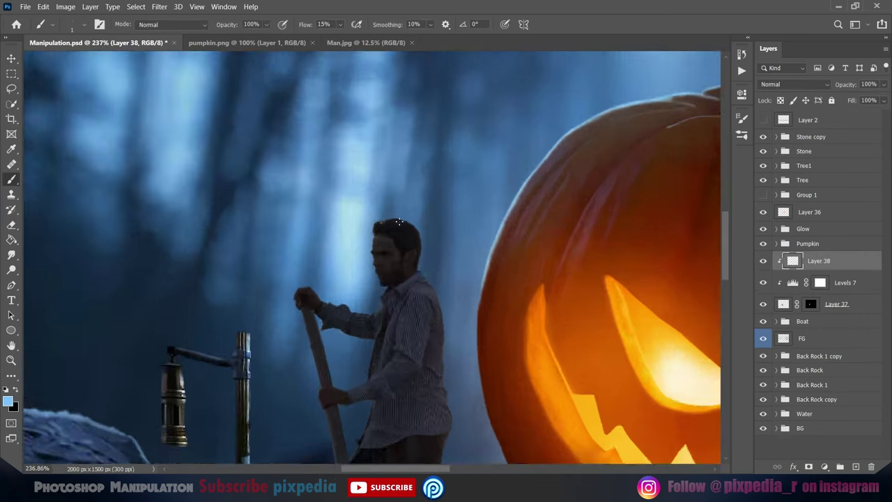
Paint rim light strokes down the length of the oar, discarding a hair-edge stroke
drag(324, 217, 474, 223)
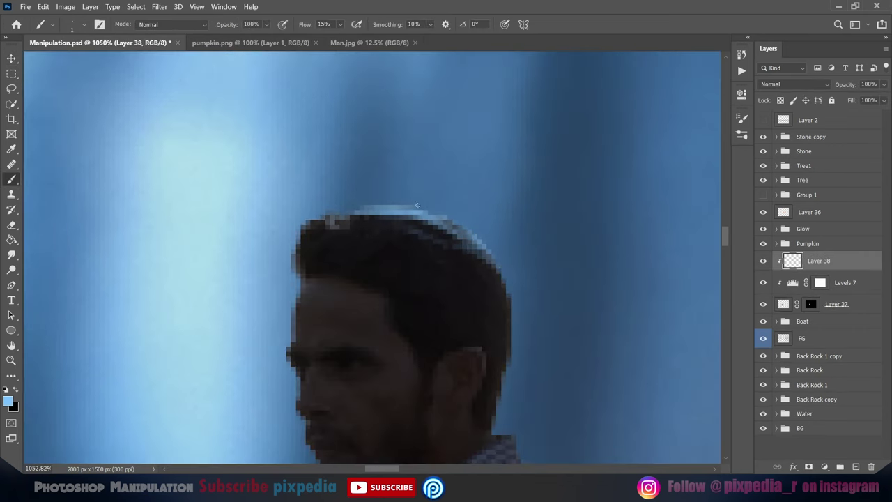
key(ctrl+z)
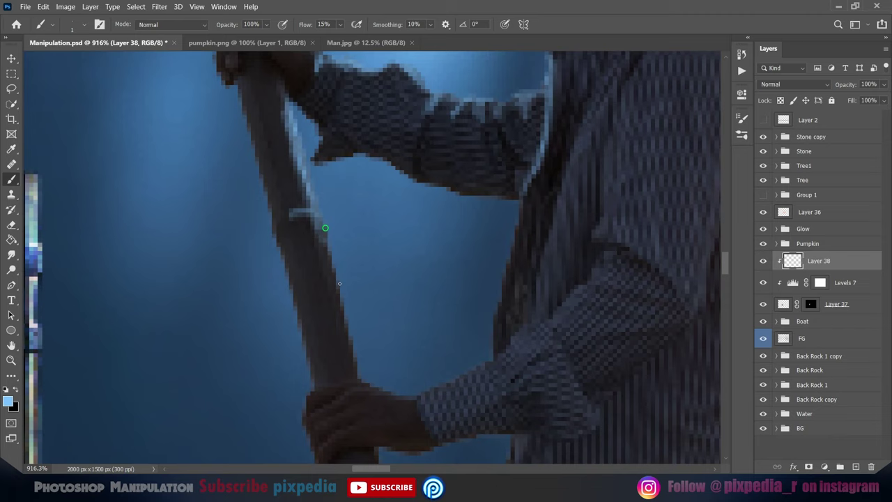
drag(299, 146, 352, 348)
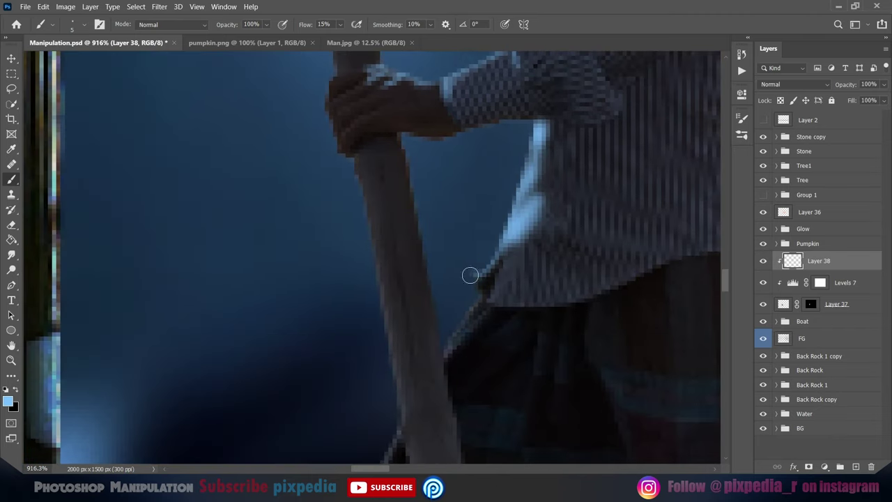
drag(399, 142, 424, 261)
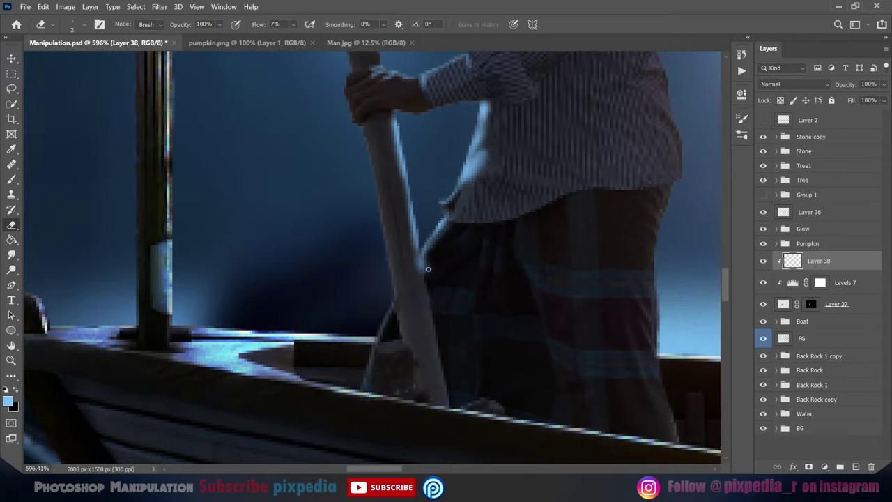
Add a new layer, load the oar-and-legs selection, and paint warm glow on Layer 38
key(ctrl+shift+alt+n)
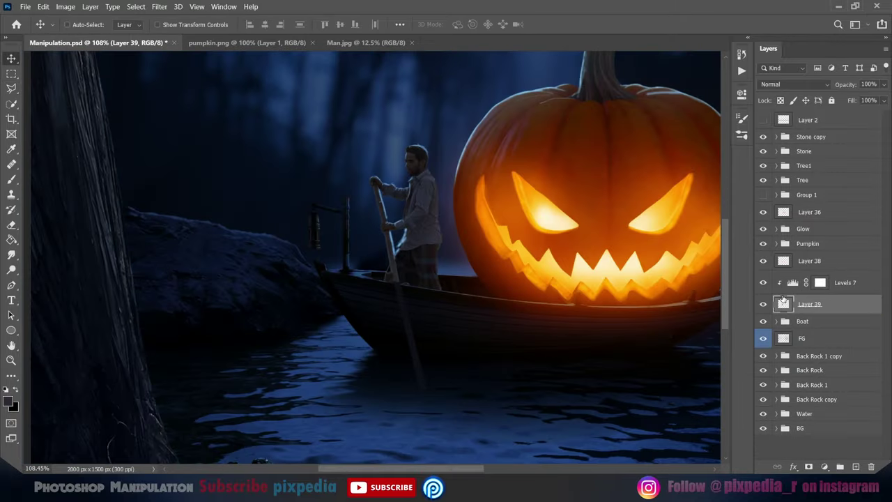
click(762, 262)
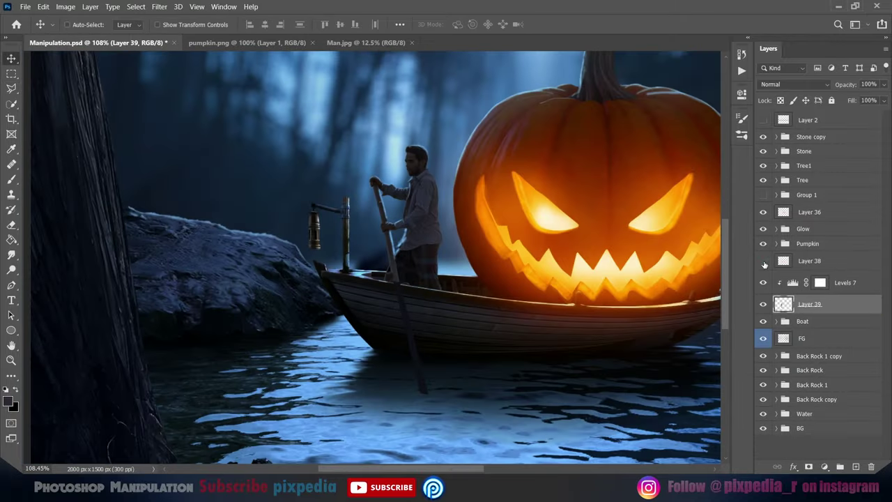
scroll(416, 311, up, 5)
ctrl+click(783, 304)
key(b)
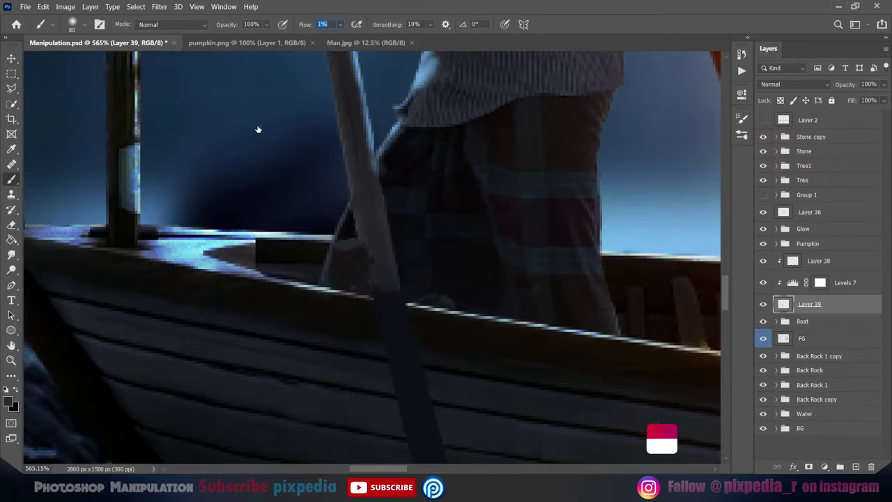
text(7)
key(ctrl+z)
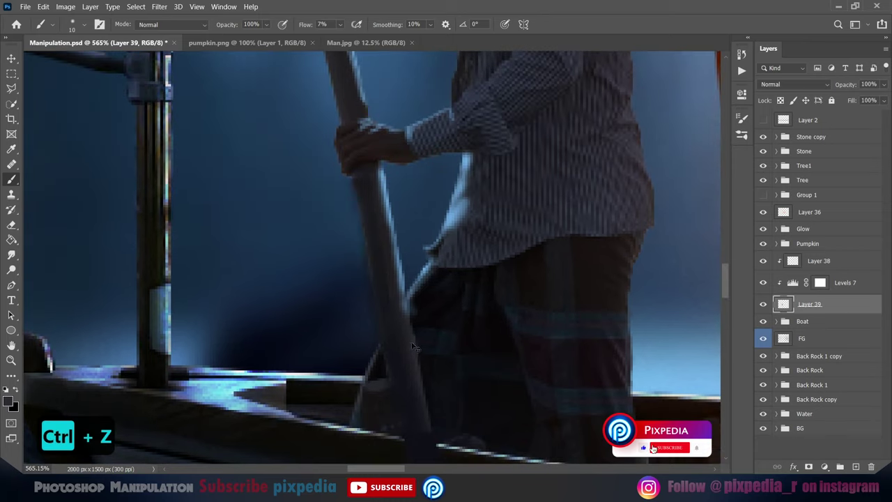
click(784, 262)
scroll(379, 291, up, 5)
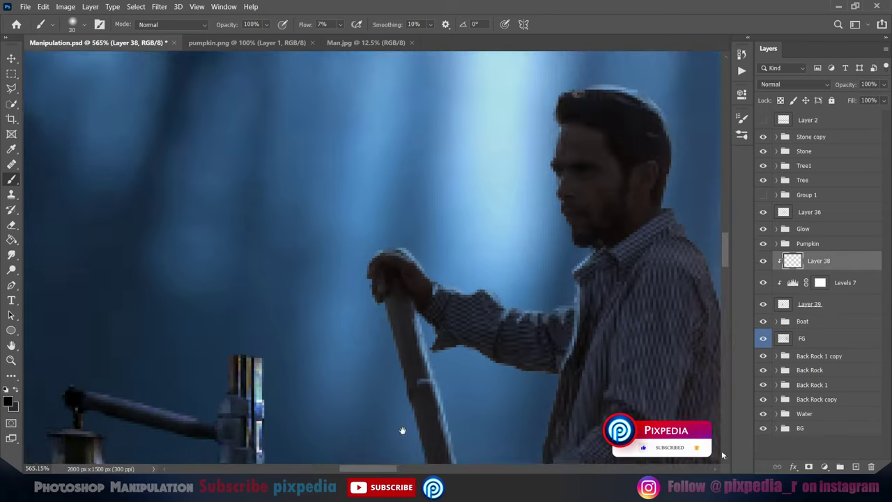
scroll(404, 428, down, 10)
drag(319, 160, 402, 409)
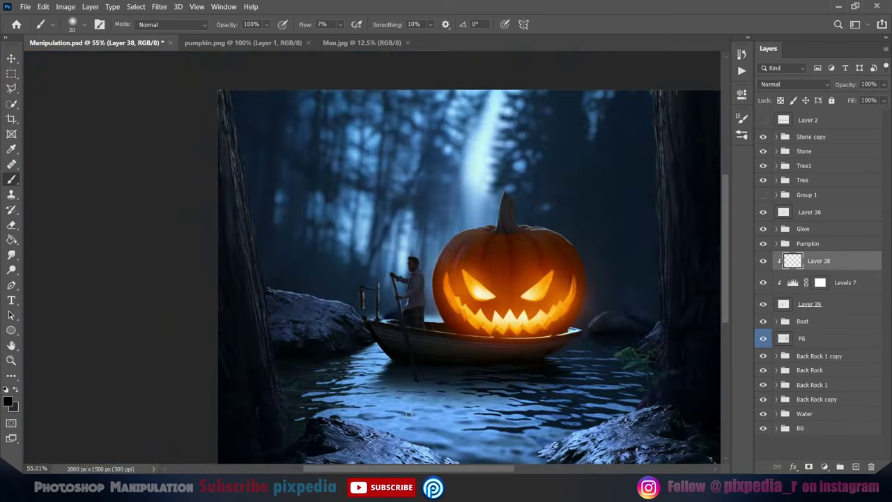
scroll(384, 228, up, 5)
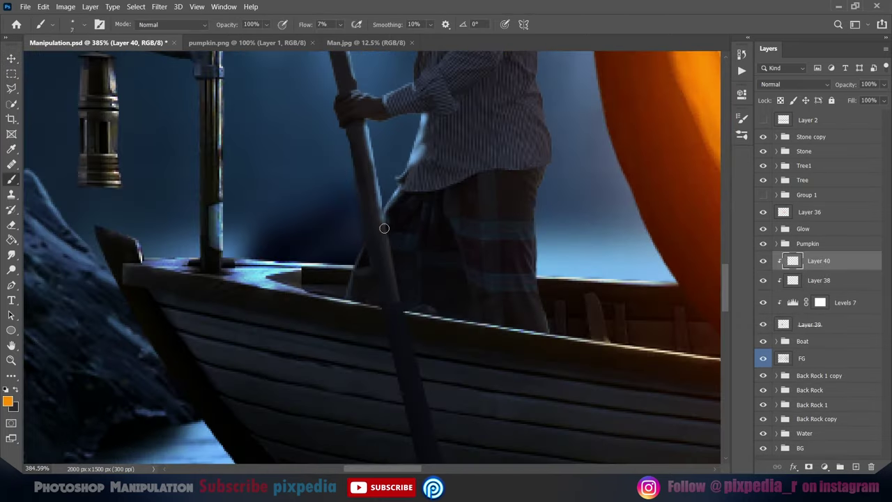
scroll(383, 225, down, 2)
scroll(414, 347, down, 2)
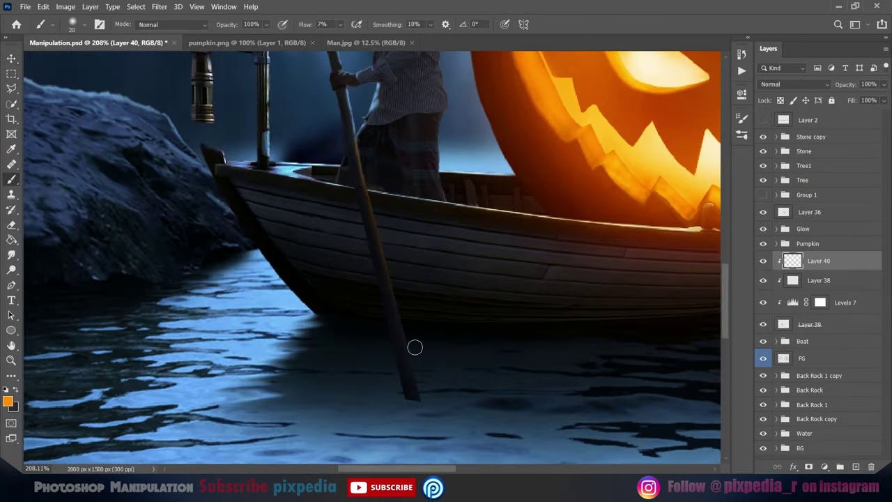
Erase the glow overflow around the oar with the Eraser
key(e)
scroll(412, 329, up, 2)
scroll(404, 322, up, 2)
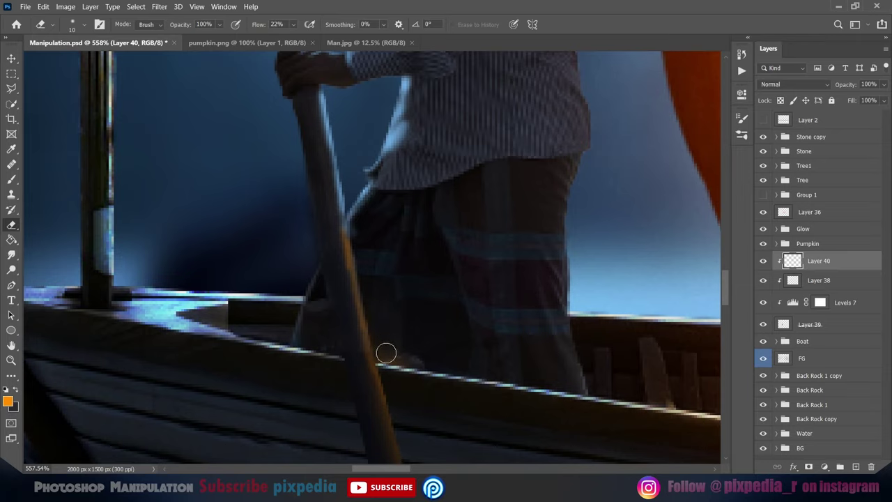
scroll(344, 297, down, 6)
scroll(379, 352, up, 1)
scroll(380, 353, up, 4)
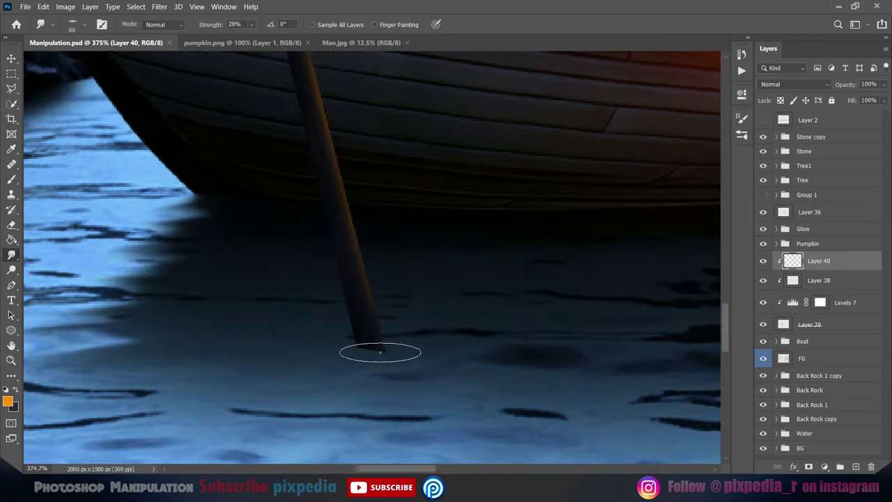
scroll(374, 345, down, 3)
scroll(374, 344, down, 3)
Add a colorized warm-orange Hue/Saturation adjustment to the boatman and invert its mask
click(844, 302)
click(824, 466)
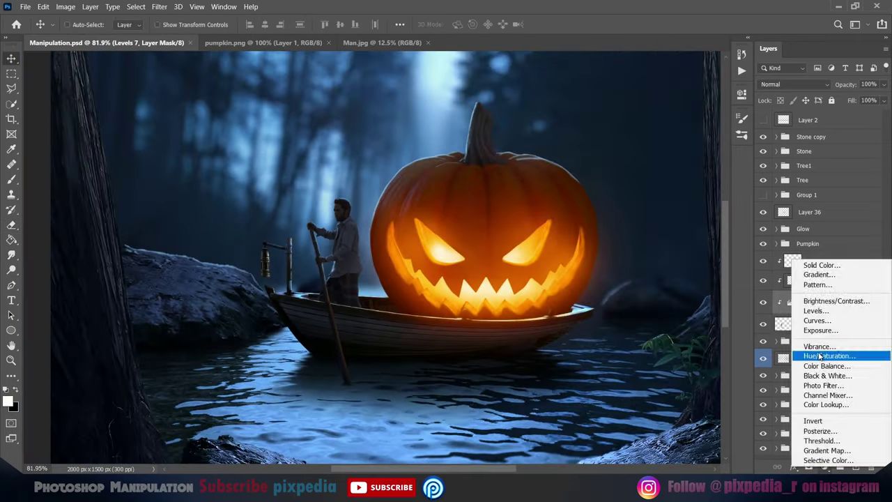
click(815, 352)
click(631, 234)
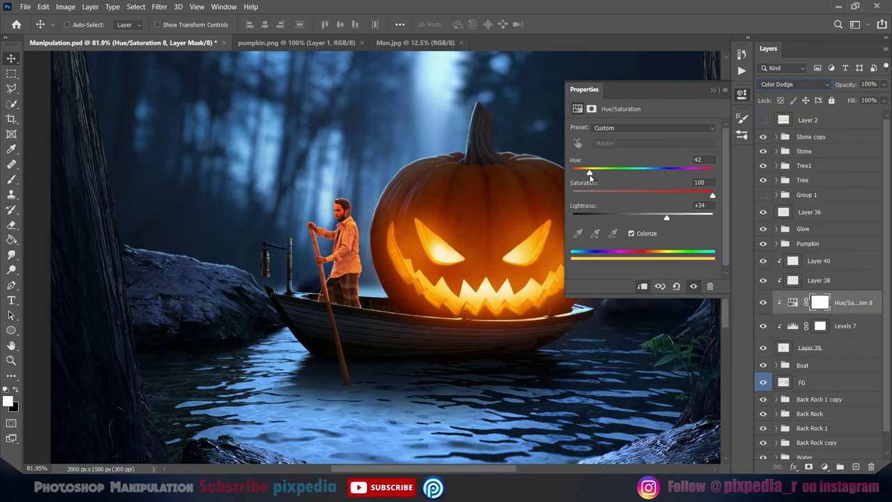
click(741, 92)
key(ctrl+i)
key(b)
Paint orange rim light into the mask on the pumpkin side with a low-flow brush
scroll(334, 299, up, 3)
scroll(345, 327, up, 4)
scroll(359, 355, up, 3)
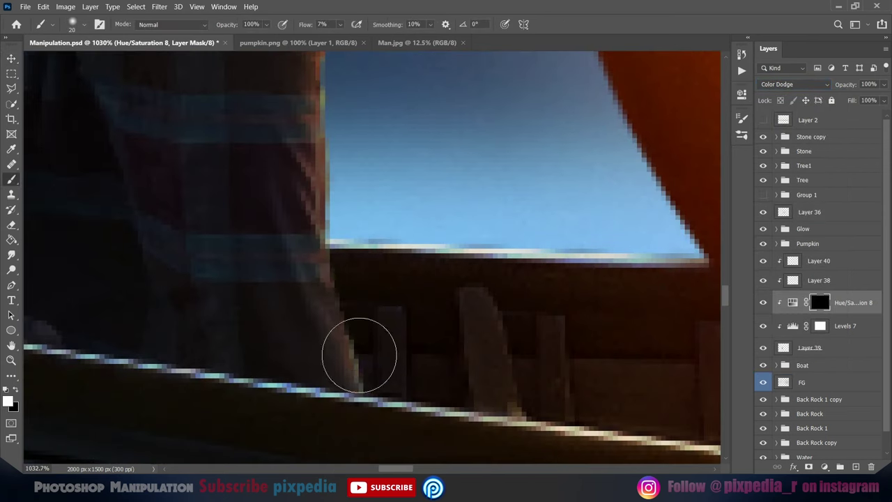
scroll(327, 264, up, 3)
scroll(326, 175, up, 2)
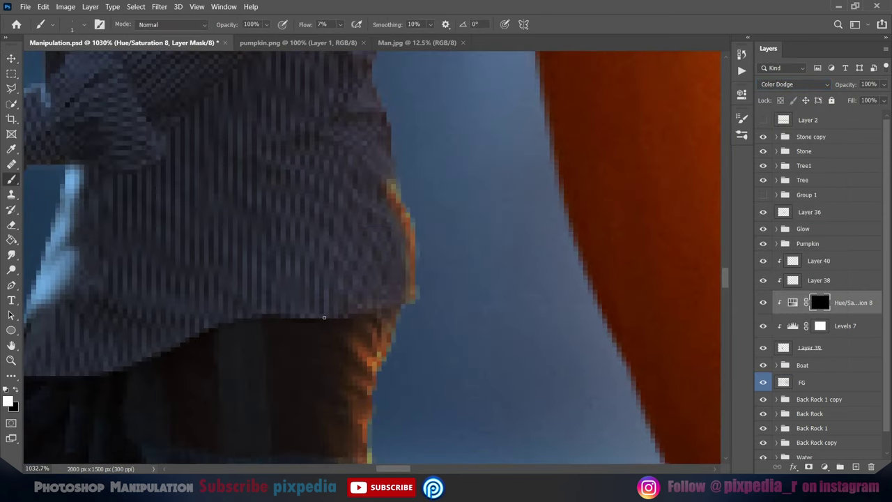
scroll(391, 244, down, 2)
scroll(370, 241, down, 2)
scroll(342, 352, down, 3)
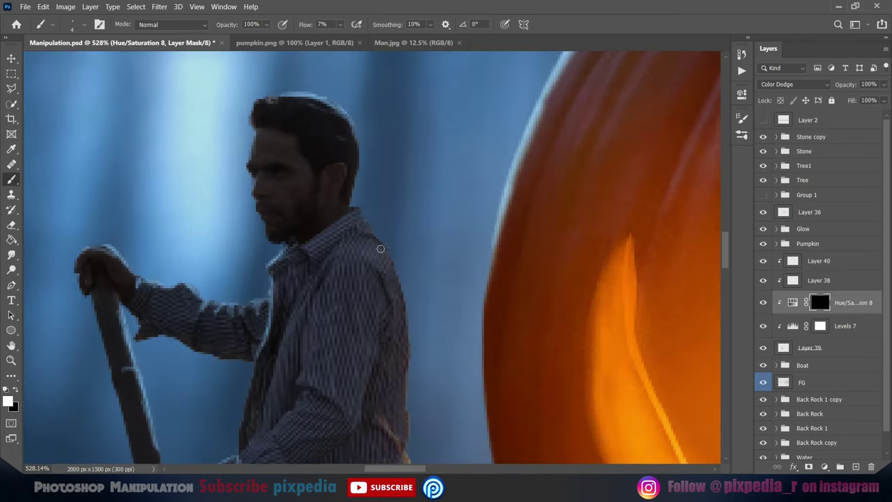
scroll(348, 279, down, 2)
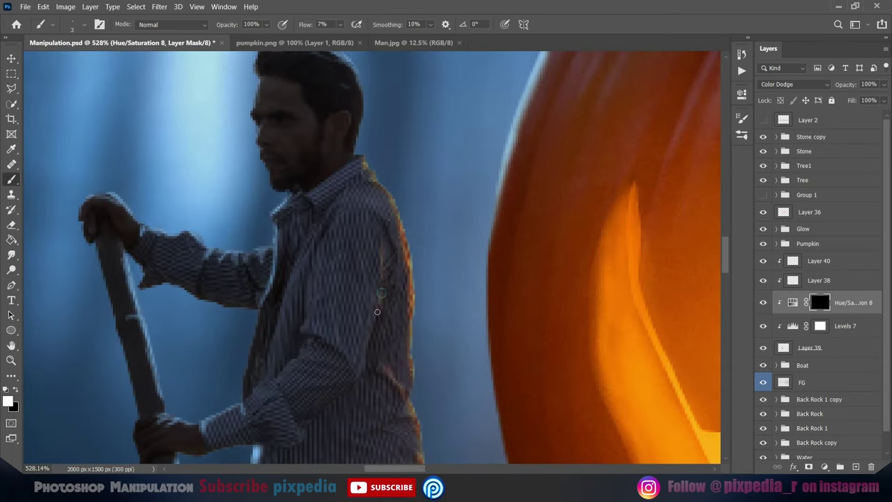
scroll(314, 363, up, 4)
scroll(332, 357, down, 2)
scroll(397, 299, down, 2)
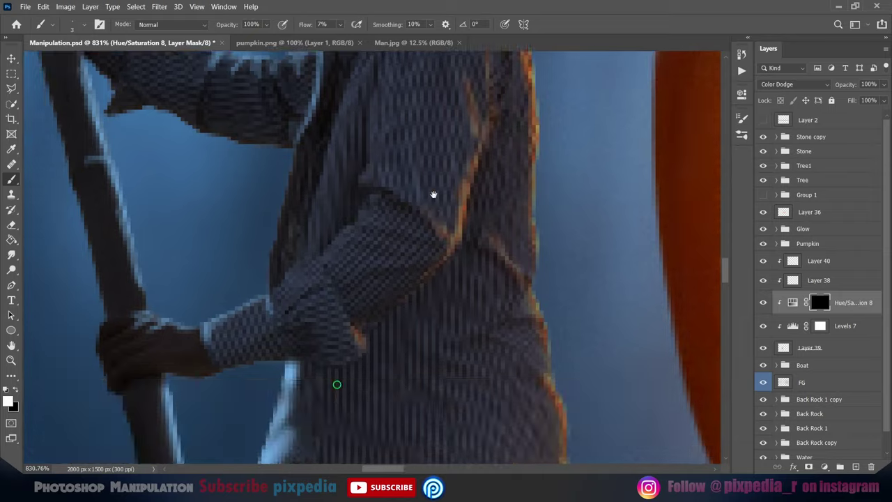
scroll(434, 193, down, 5)
scroll(374, 325, down, 4)
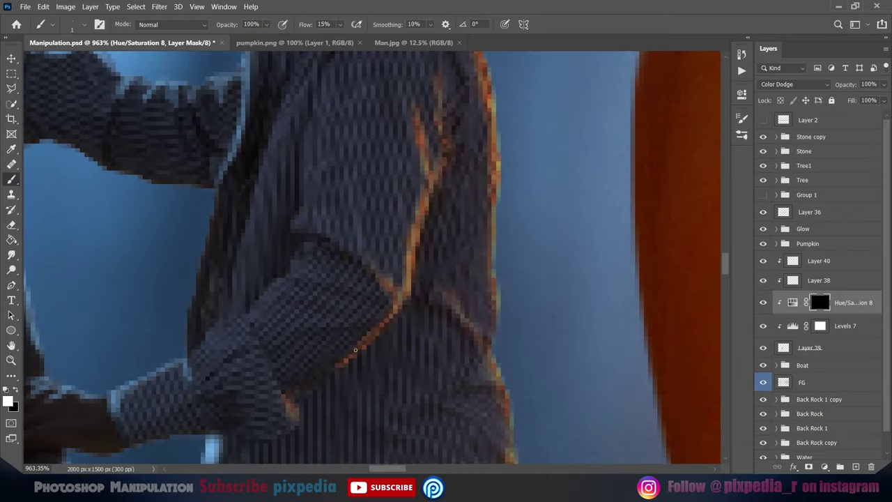
scroll(418, 334, up, 2)
scroll(473, 343, up, 2)
scroll(472, 343, down, 3)
scroll(361, 184, up, 4)
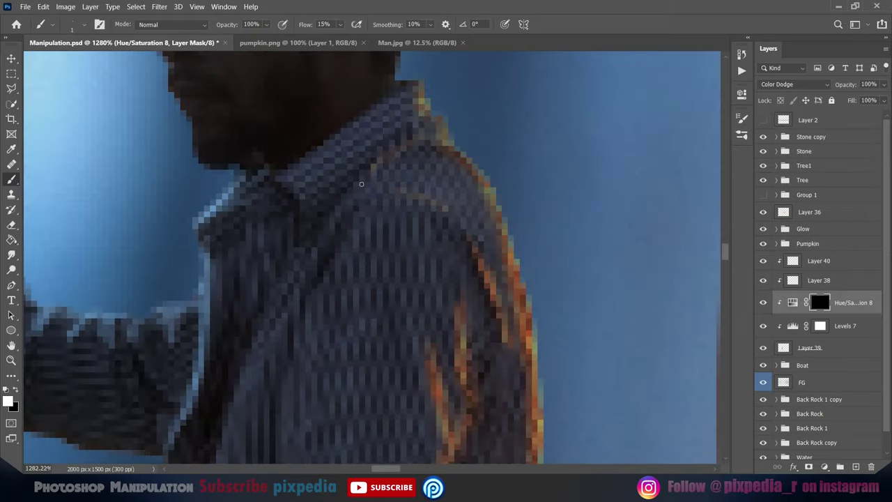
scroll(364, 165, down, 2)
scroll(334, 200, down, 3)
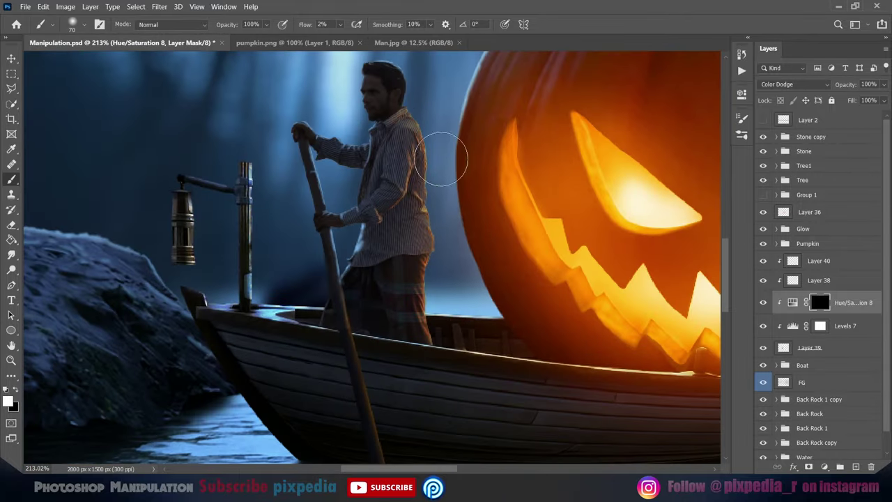
key(ctrl+s)
scroll(441, 159, down, 2)
scroll(374, 248, up, 4)
drag(307, 25, 321, 33)
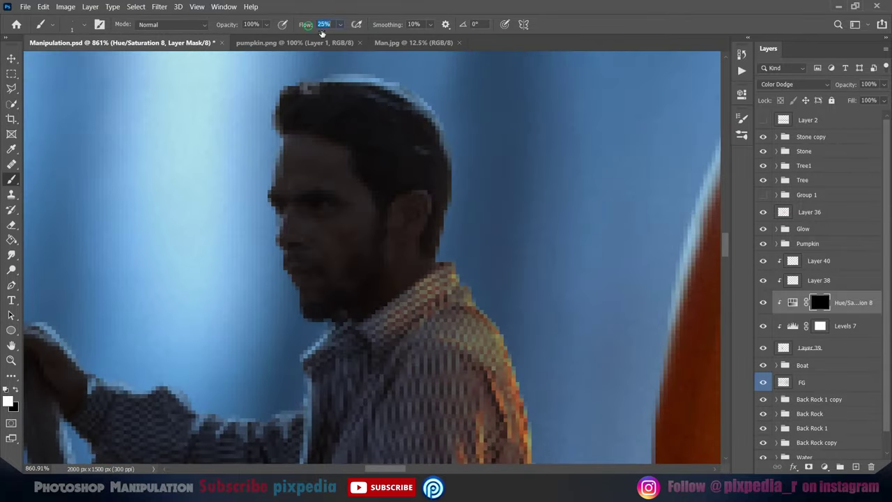
scroll(417, 242, down, 2)
scroll(354, 166, down, 1)
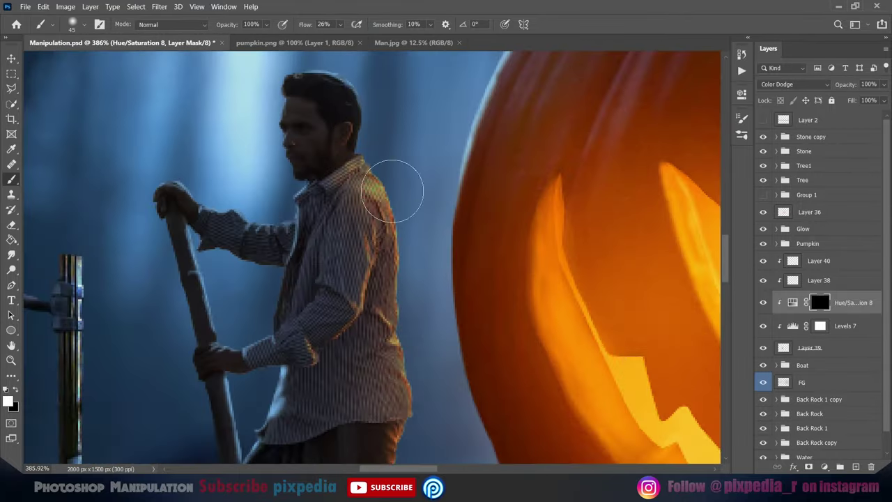
key(shift+1)
scroll(378, 189, up, 1)
scroll(378, 109, down, 2)
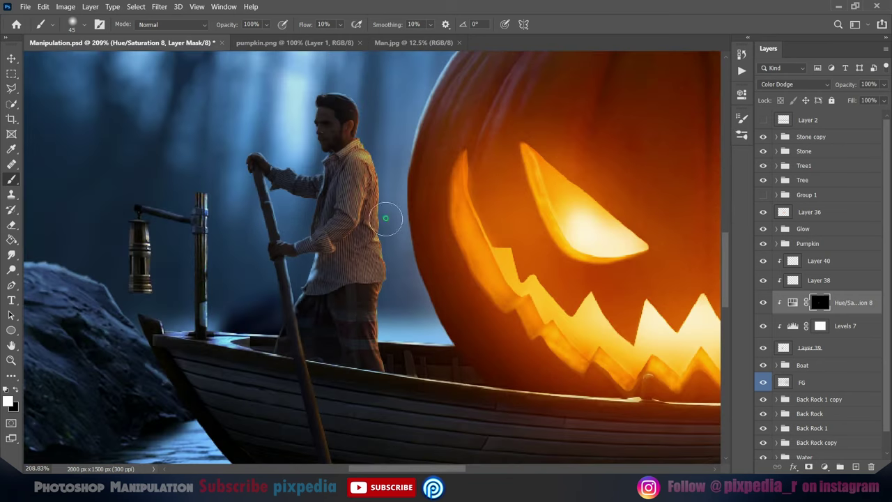
scroll(385, 218, down, 5)
scroll(385, 218, up, 1)
Paint pale blue edge highlights on the boatman's hair and hand on Layer 38
key(v)
click(819, 261)
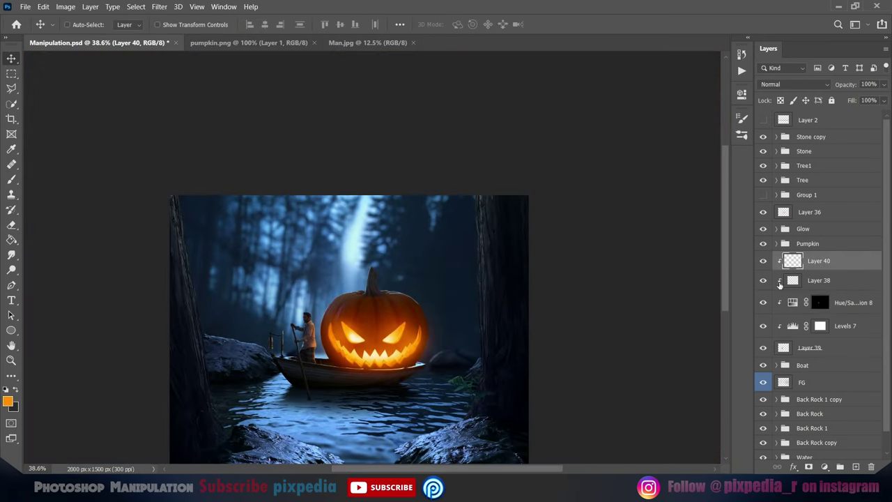
click(781, 284)
scroll(306, 320, up, 5)
click(8, 401)
click(751, 100)
key(b)
scroll(227, 214, up, 3)
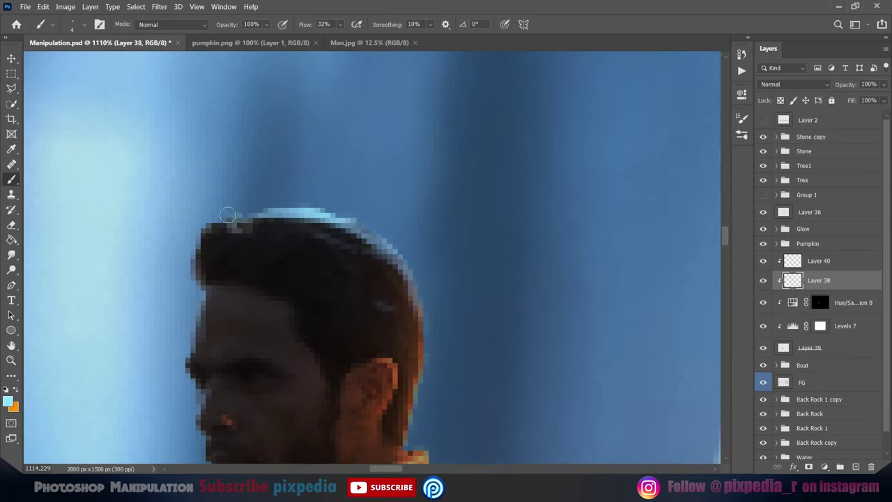
scroll(416, 281, down, 3)
scroll(272, 318, up, 3)
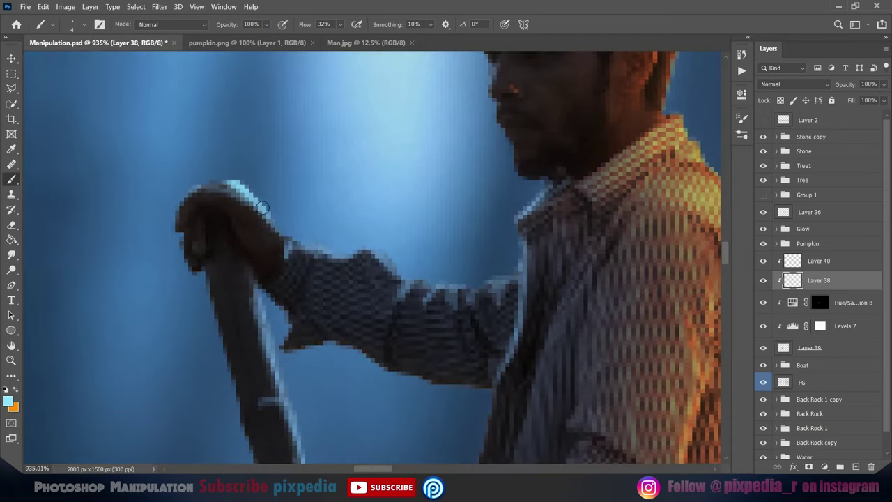
scroll(472, 290, down, 5)
scroll(418, 293, up, 3)
scroll(418, 292, down, 5)
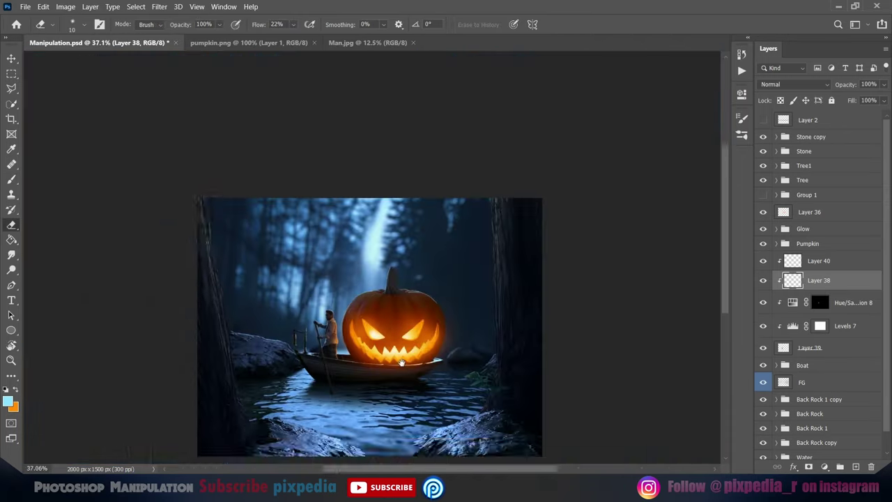
scroll(411, 300, up, 2)
Group the boatman's layers and name the group 'Man'
key(v)
key(ctrl+s)
key(ctrl+g)
double_click(801, 258)
text(Man)
key(Return)
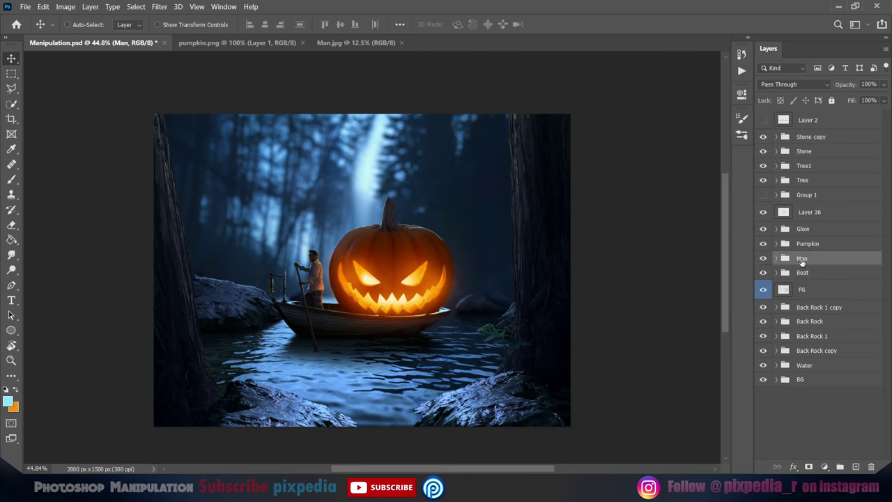
Fill a selection inside the lantern with orange on a Linear Dodge (Add) layer
click(801, 194)
click(819, 212)
scroll(275, 278, up, 10)
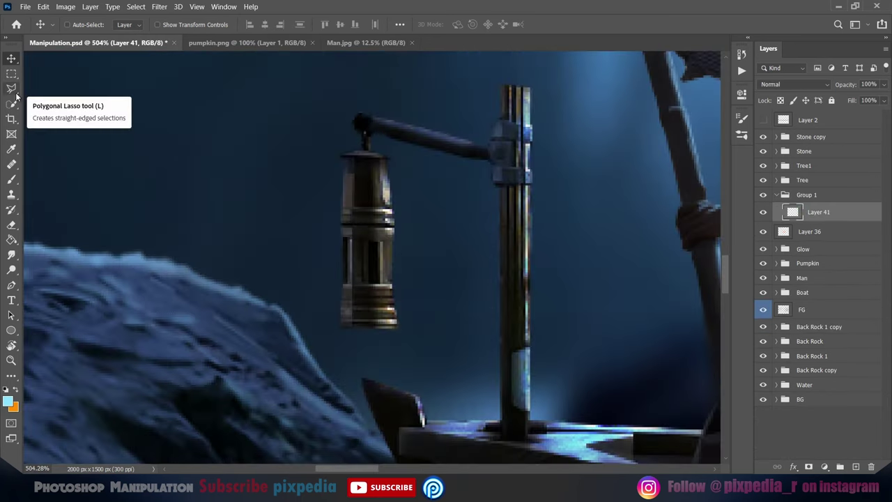
click(11, 89)
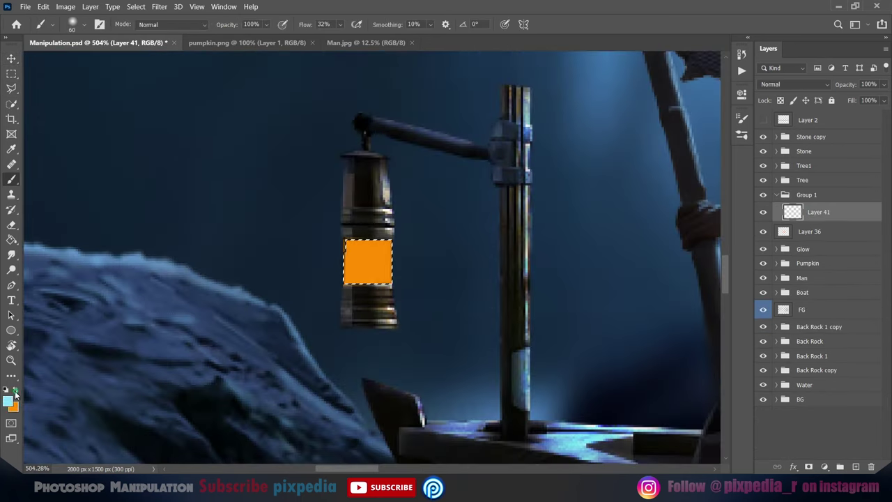
click(15, 391)
click(794, 84)
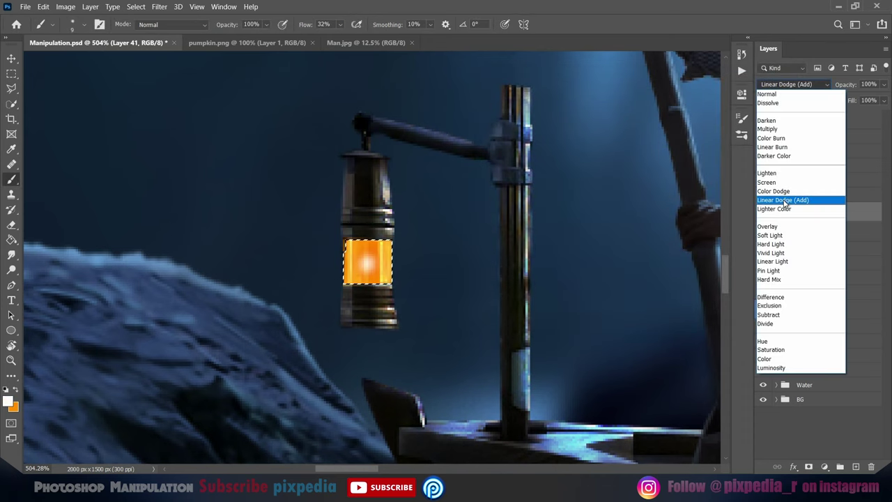
click(801, 199)
Duplicate the lantern glow, setting copies to Color Dodge with Gaussian Blur applied
key(ctrl+d)
click(159, 6)
click(180, 18)
key(Return)
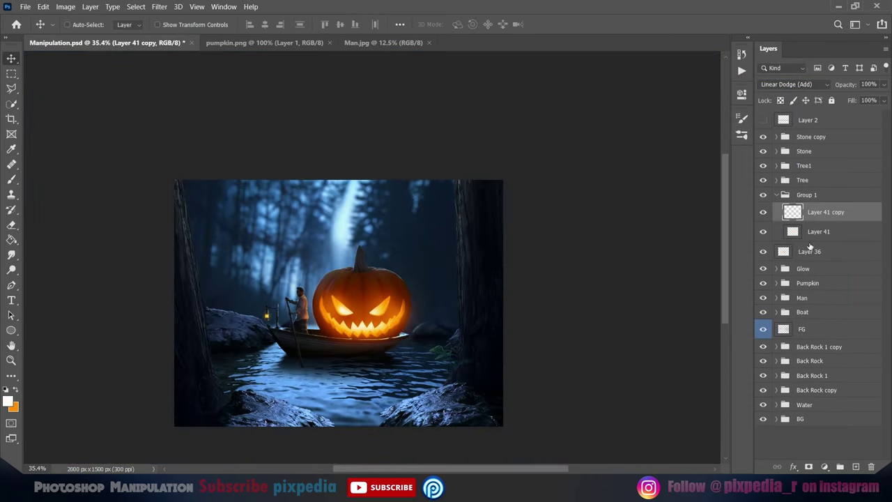
click(794, 83)
key(ctrl+j)
scroll(390, 335, up, 3)
click(794, 84)
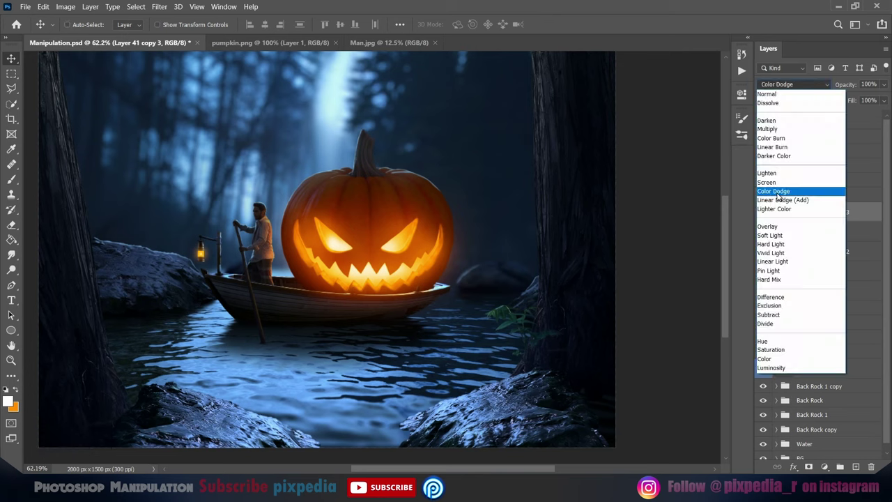
click(780, 191)
click(158, 6)
click(179, 18)
key(Return)
scroll(326, 287, down, 3)
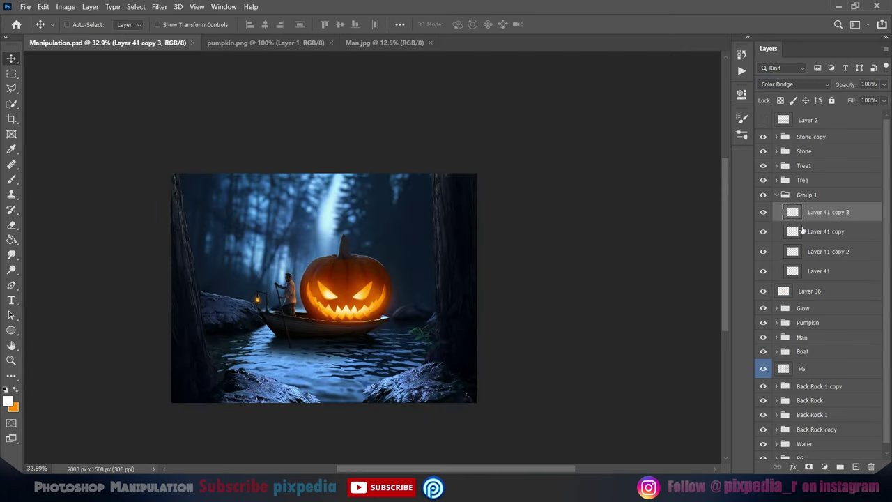
Paint extra orange glow on a new Color Dodge layer at 85% fill over the lantern
click(855, 466)
key(b)
key(x)
click(794, 83)
key(ctrl+a)
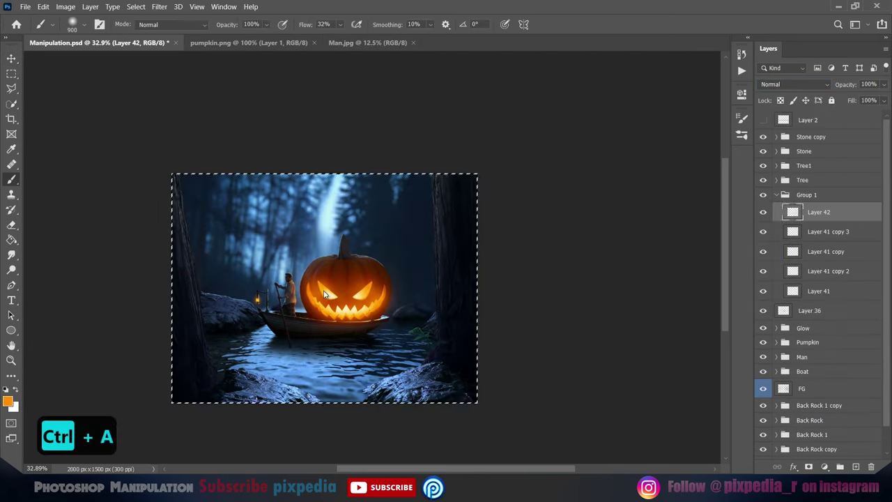
scroll(324, 287, up, 2)
click(8, 401)
click(752, 99)
key(ctrl+d)
click(794, 84)
click(773, 195)
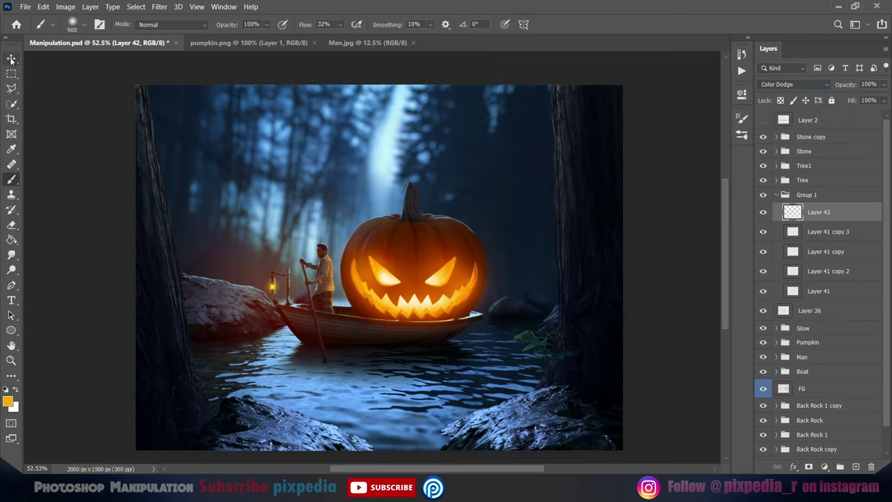
key(v)
click(883, 100)
drag(880, 114, 874, 114)
Duplicate the painted glow layer and resize the copy
key(ctrl+j)
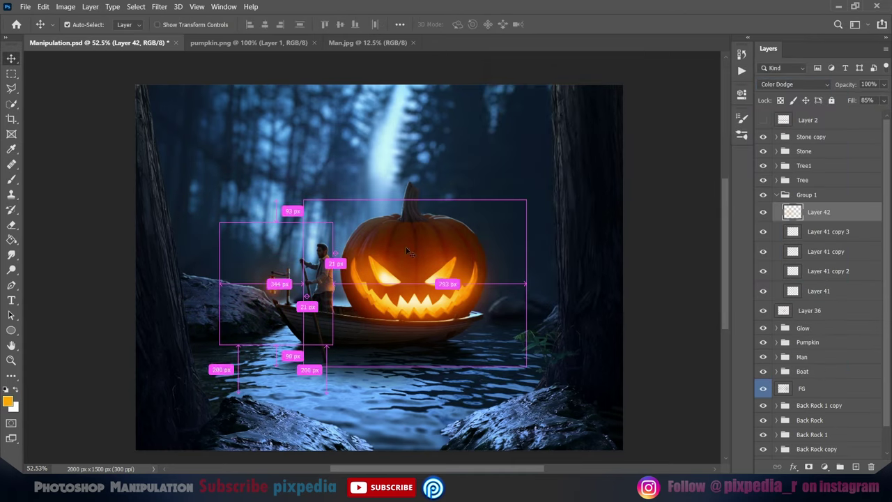
scroll(269, 313, up, 2)
key(ctrl+t)
key(Return)
click(818, 232)
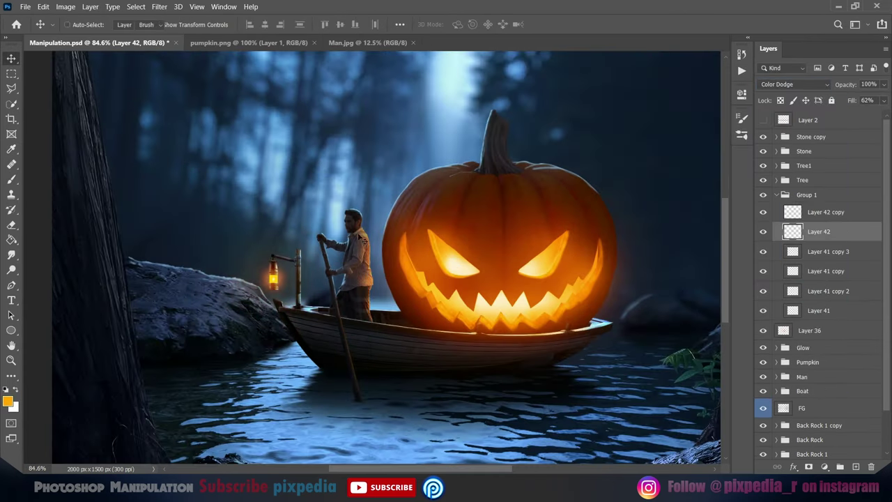
key(v)
key(ctrl+0)
Rename Group 1 'Light Glow' and add a shrunken, 18-pixel-blurred Layer 36 copy inside it
click(776, 195)
double_click(808, 195)
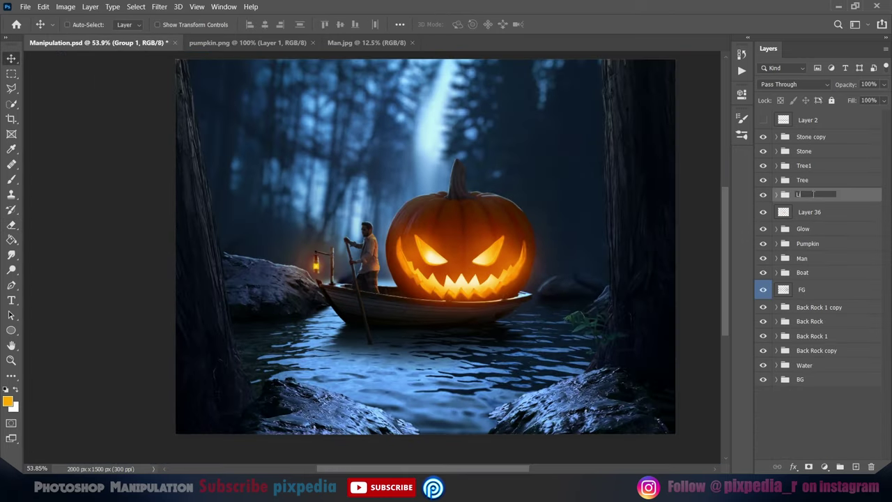
click(808, 212)
key(ctrl+j)
drag(808, 212, 808, 195)
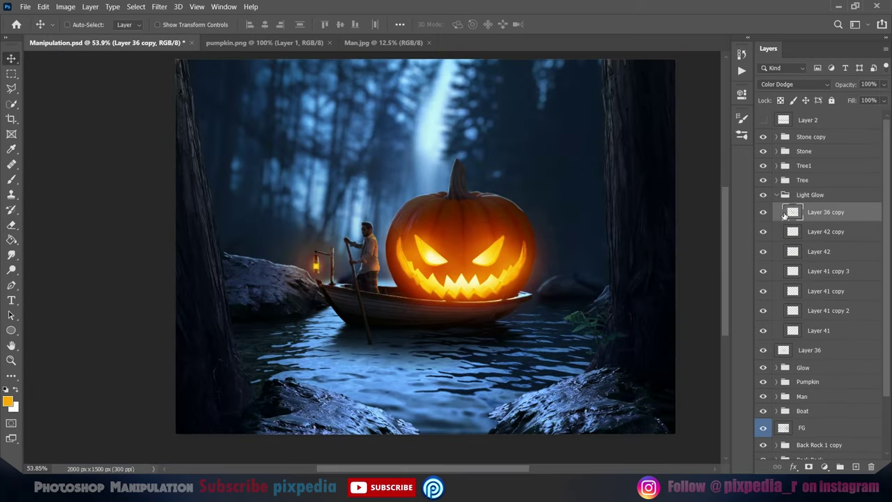
key(ctrl+t)
drag(427, 175, 329, 218)
key(Return)
click(159, 6)
click(181, 21)
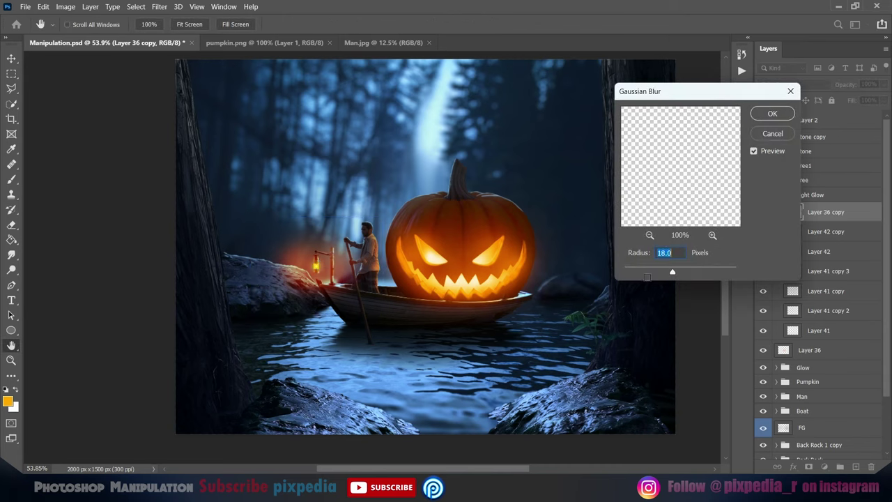
key(Return)
scroll(428, 243, up, 2)
click(776, 194)
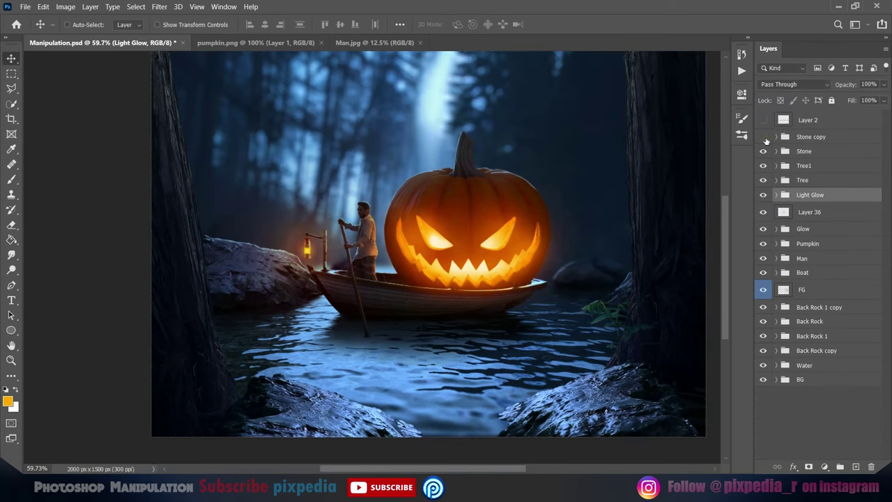
Add a colorized Color Dodge Hue/Saturation to Back Rock 1 (hue 44, lightness +18) and save
click(775, 336)
click(824, 466)
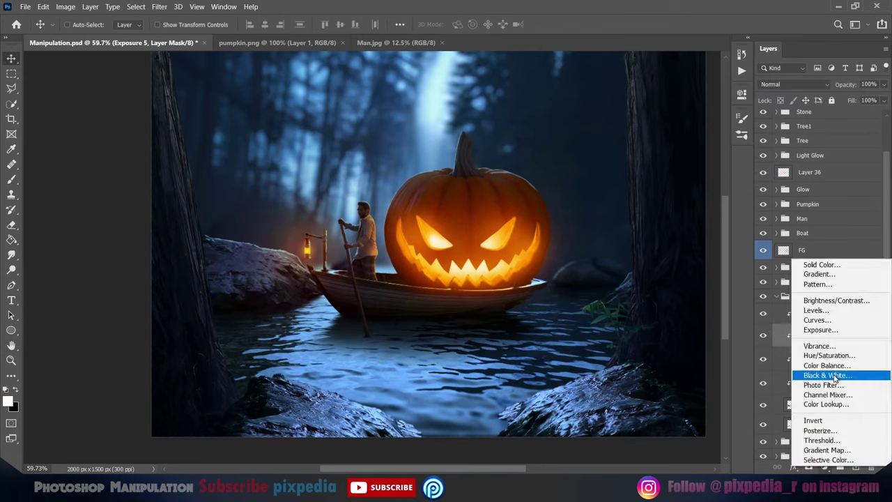
click(808, 310)
drag(613, 194, 712, 195)
click(794, 84)
click(774, 191)
drag(642, 217, 655, 217)
drag(591, 172, 590, 174)
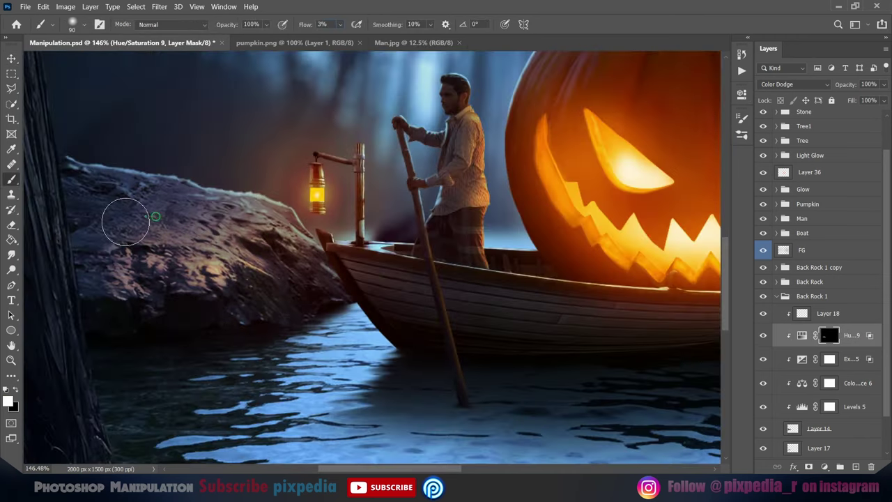
key(ctrl+s)
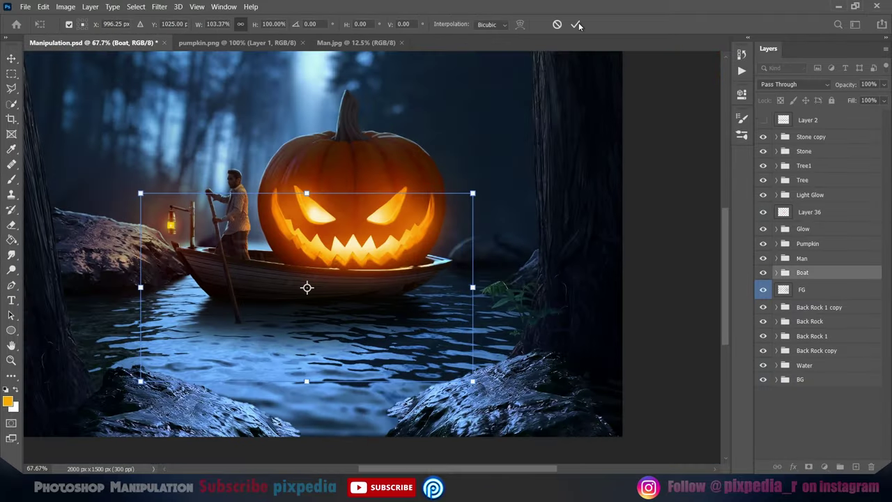
Add a colorized orange Hue/Saturation tint clipped to the stones
click(576, 25)
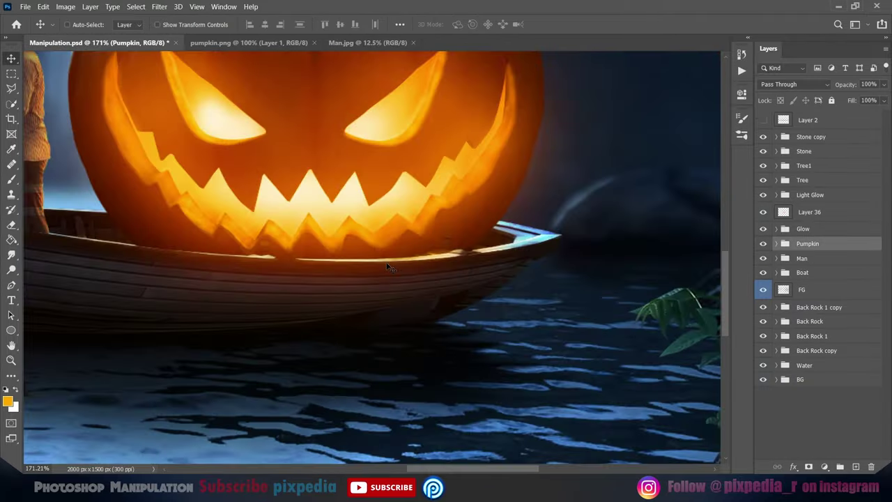
key(ctrl+z)
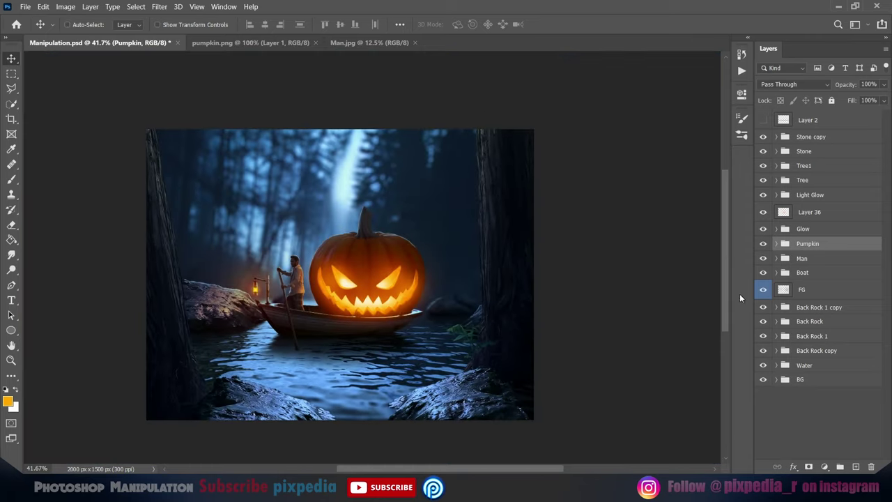
click(586, 171)
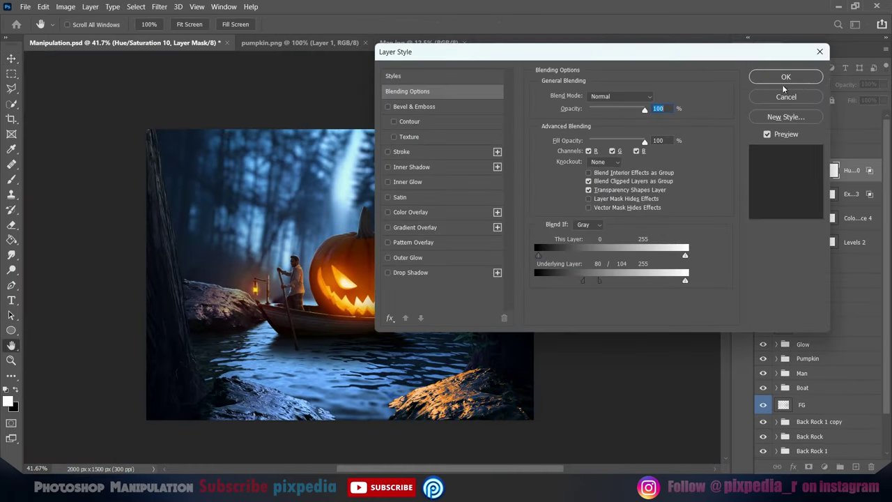
click(785, 78)
key(ctrl+1)
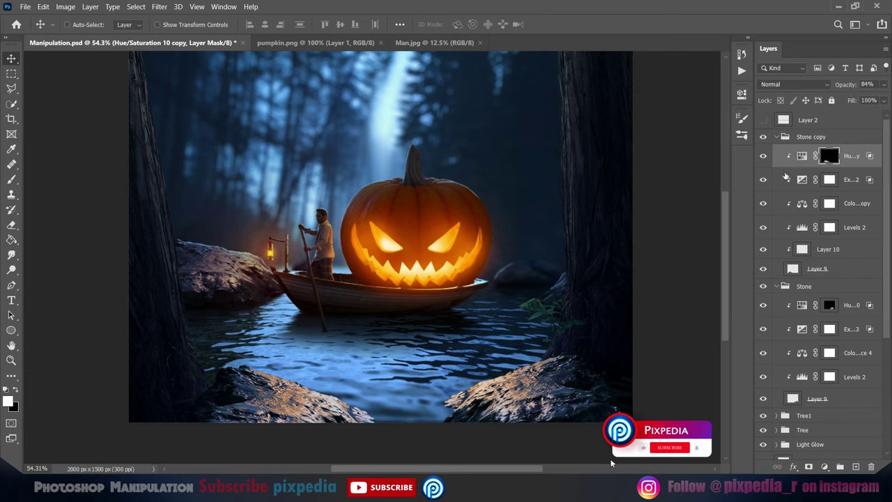
Try a Gaussian Blur, undo it, and save the document
click(159, 7)
click(352, 174)
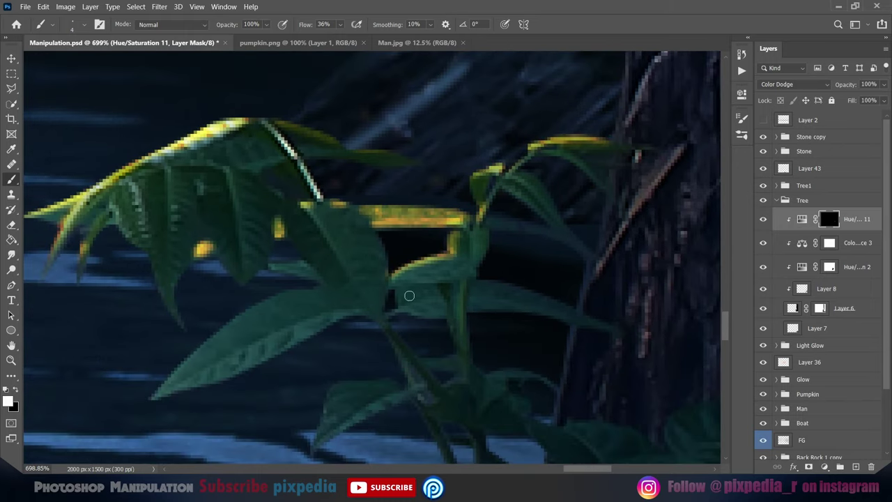
key(ctrl+z)
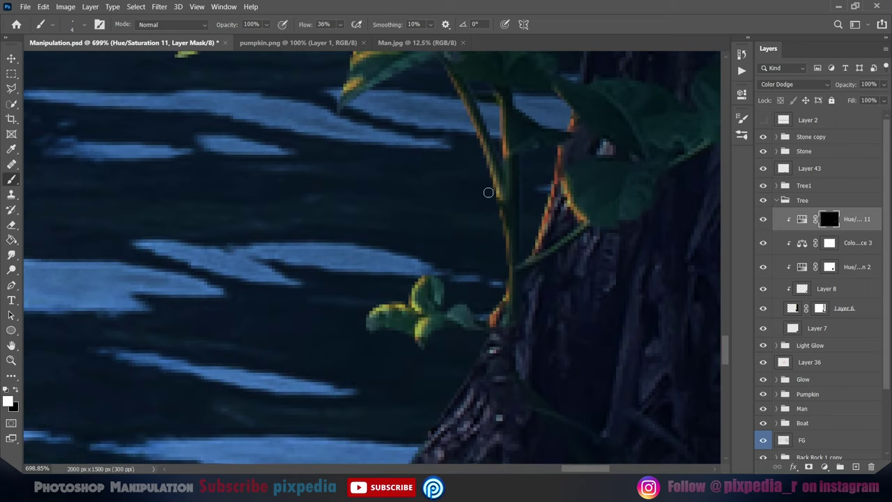
key(ctrl+s)
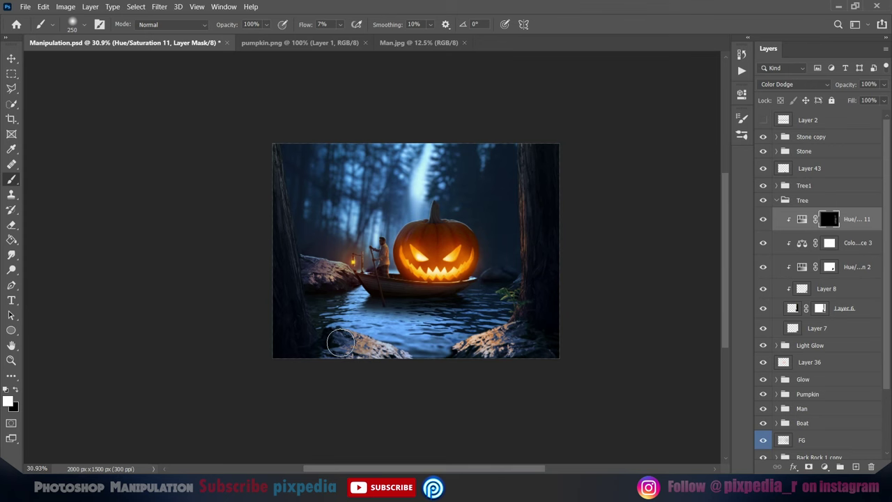
Invert the tint mask to black and brush warm rim light onto the tree leaves and trunk
click(776, 151)
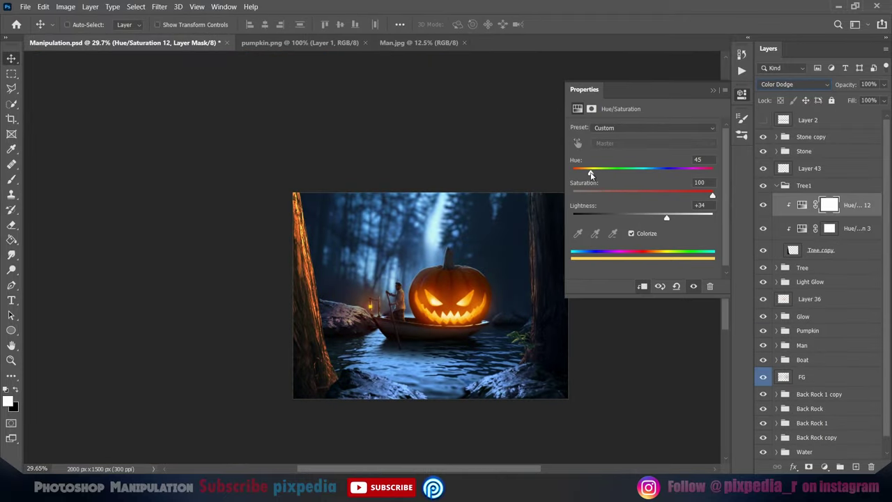
key(ctrl+i)
key(b)
scroll(337, 331, up, 5)
scroll(337, 331, down, 3)
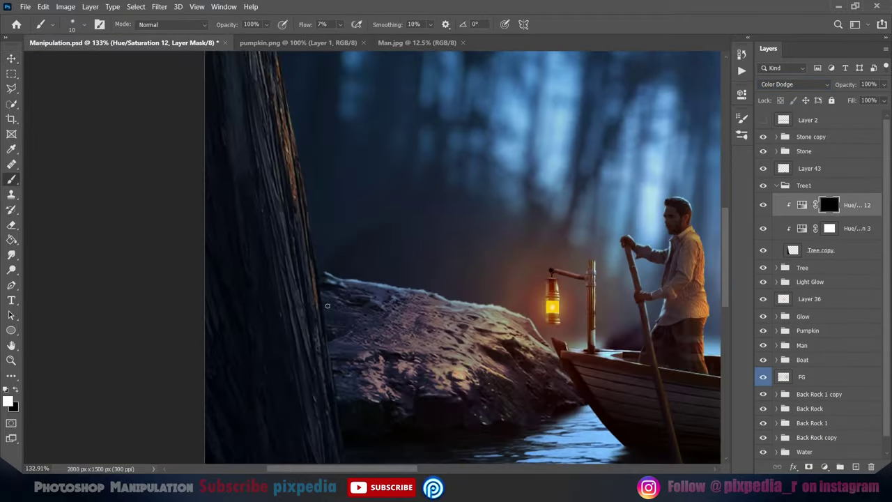
scroll(337, 331, down, 3)
scroll(338, 331, down, 3)
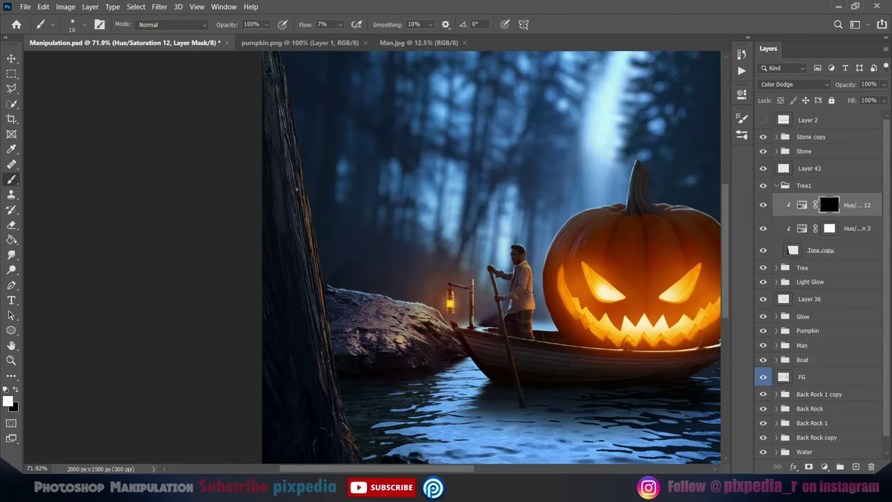
scroll(256, 110, down, 6)
scroll(256, 111, up, 2)
key(v)
click(776, 185)
click(776, 151)
Add a black-masked Hue/Saturation to the stone, delete the old tint, and paint rock edges
click(778, 188)
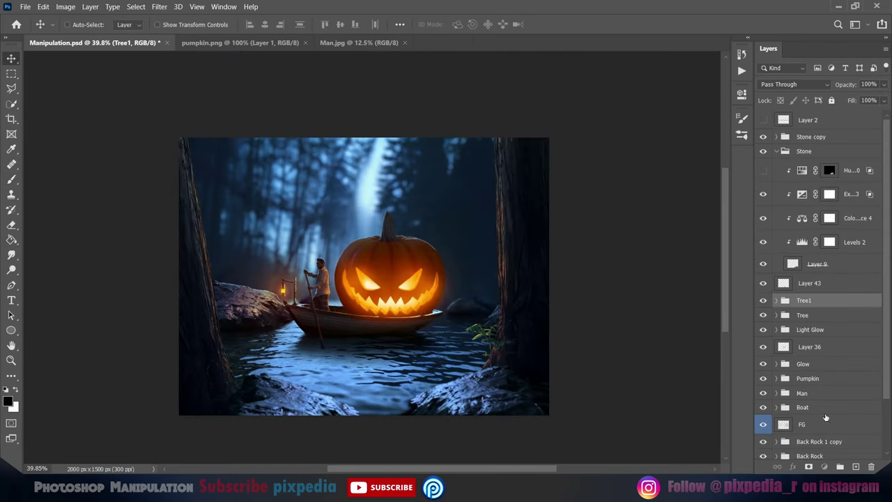
key(ctrl+i)
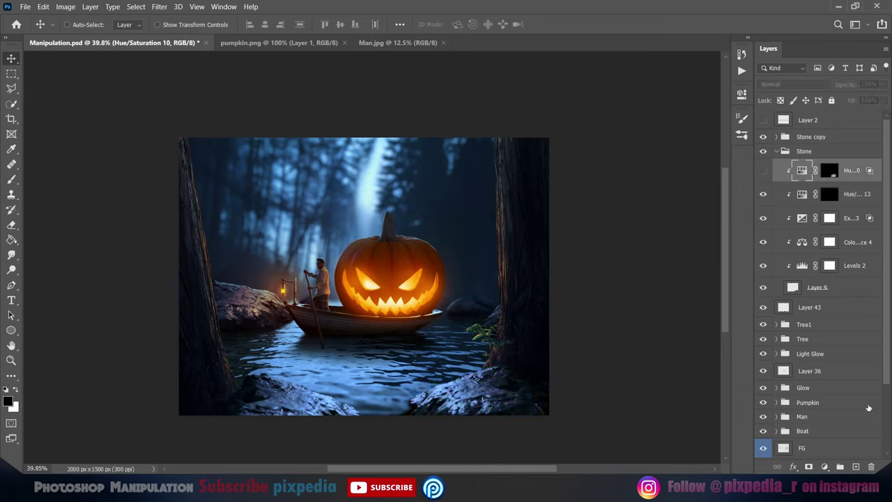
click(827, 170)
key(Delete)
key(b)
scroll(293, 397, up, 5)
scroll(292, 397, down, 3)
scroll(292, 397, down, 5)
scroll(292, 397, up, 4)
key(ctrl+z)
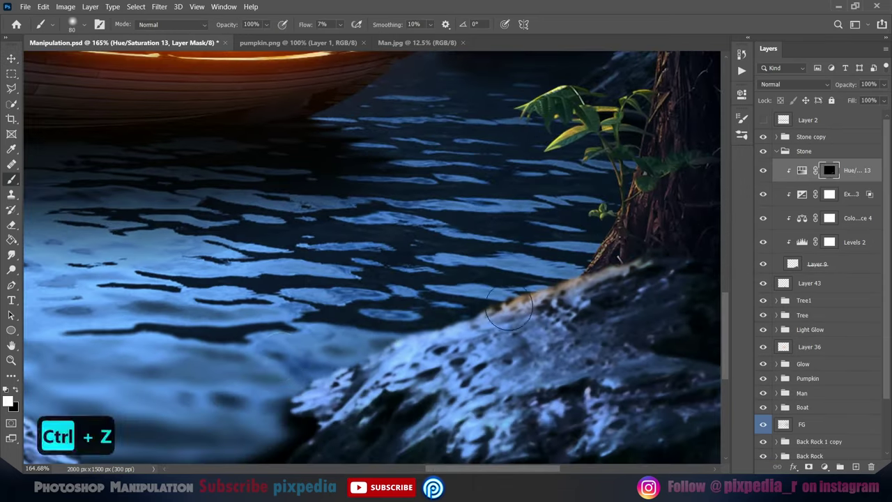
scroll(412, 319, down, 4)
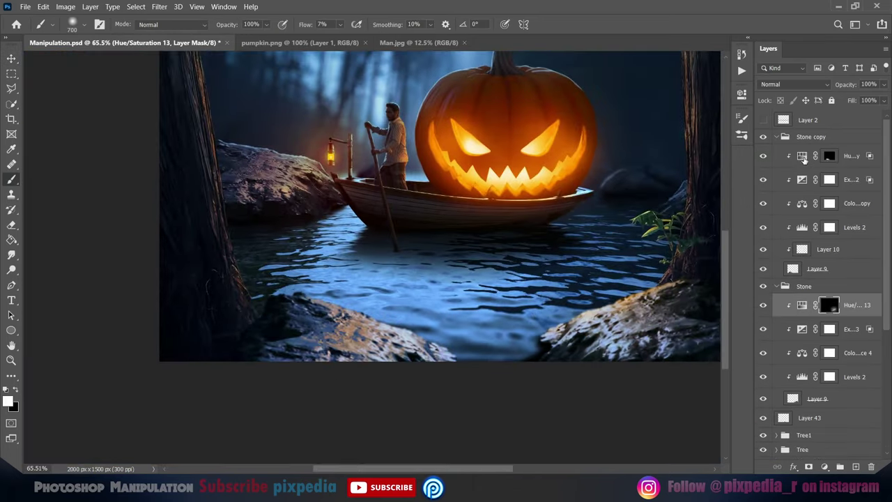
Paint rim light on the Stone copy hue mask, undoing a stray change
key(ctrl+a)
click(679, 265)
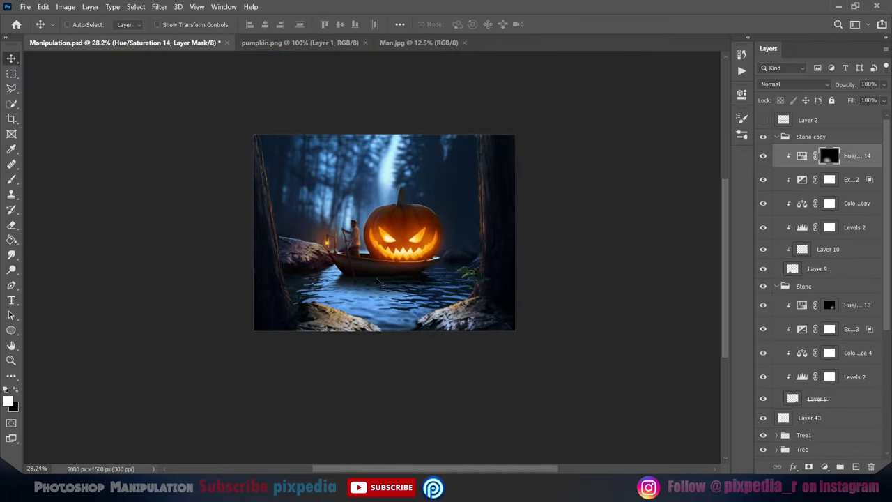
click(801, 183)
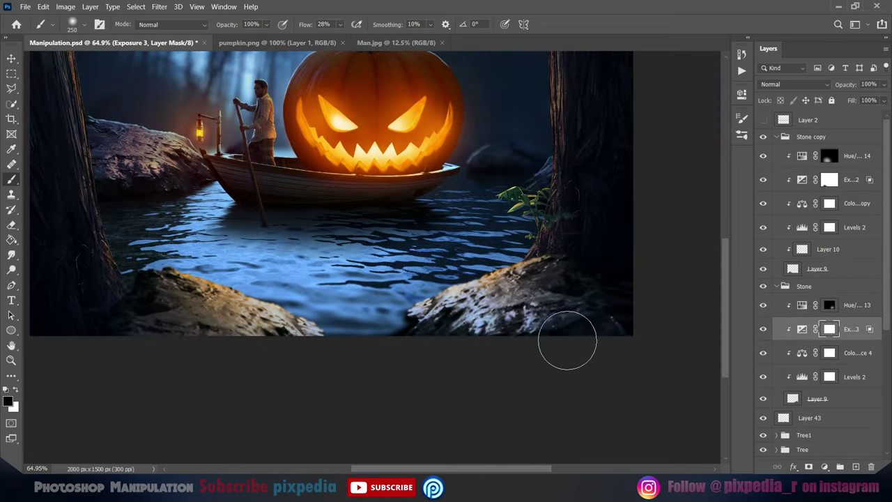
key(ctrl+z)
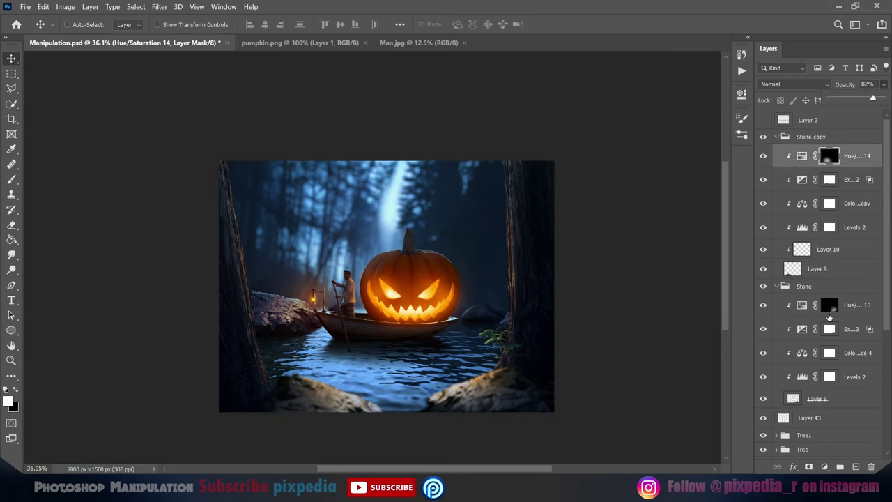
click(828, 317)
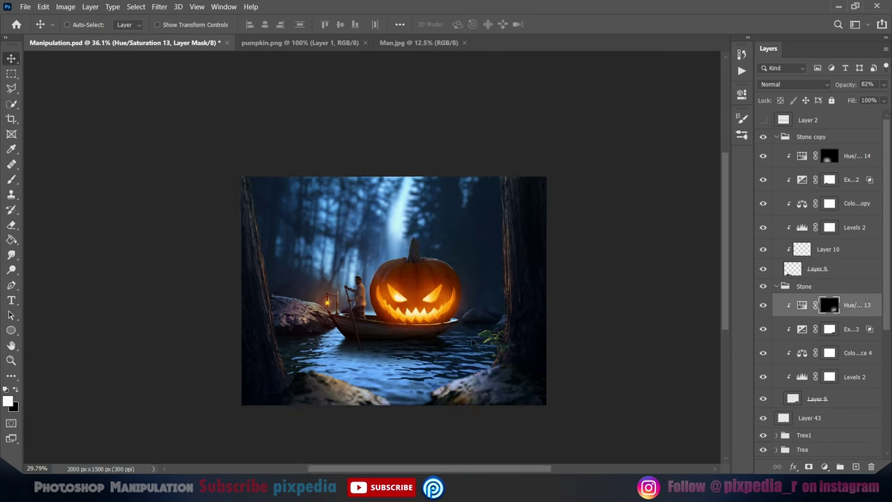
scroll(827, 287, down, 1)
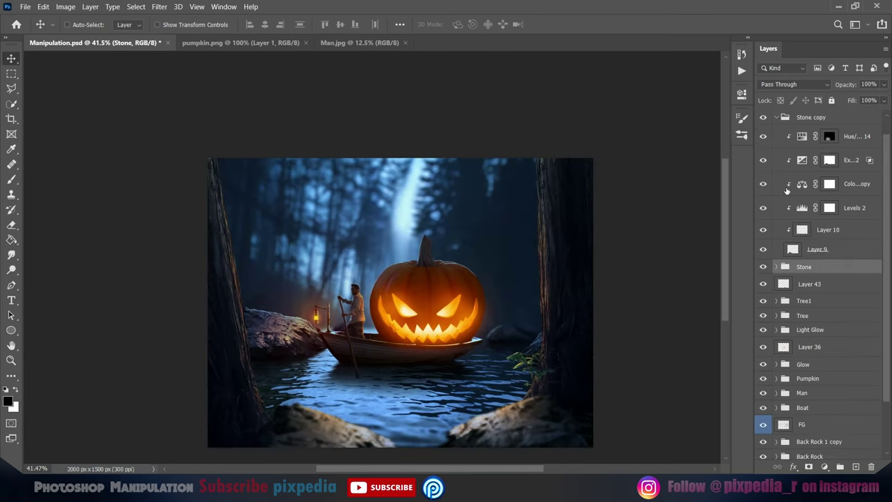
Merge the pumpkin glow copies in Screen mode, flipped vertically and moved down onto the water
key(ctrl+e)
click(794, 84)
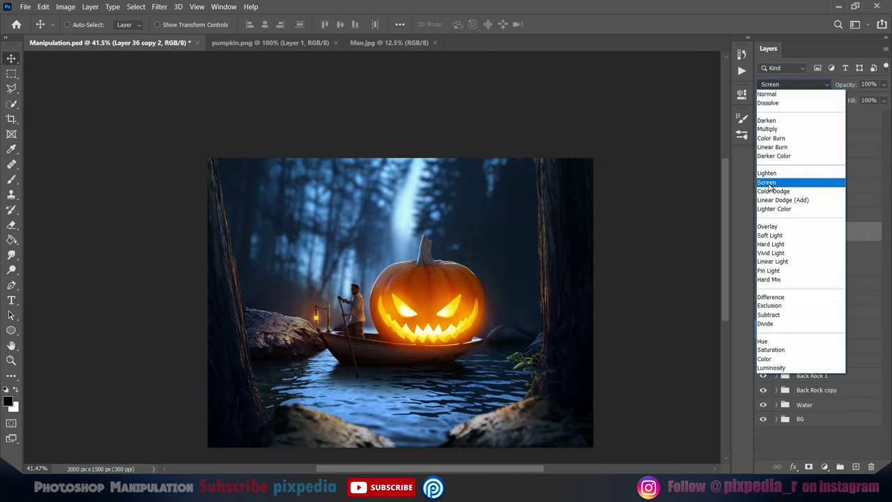
click(774, 177)
key(ctrl+t)
right_click(454, 90)
click(470, 348)
drag(411, 390, 411, 436)
key(Return)
click(795, 83)
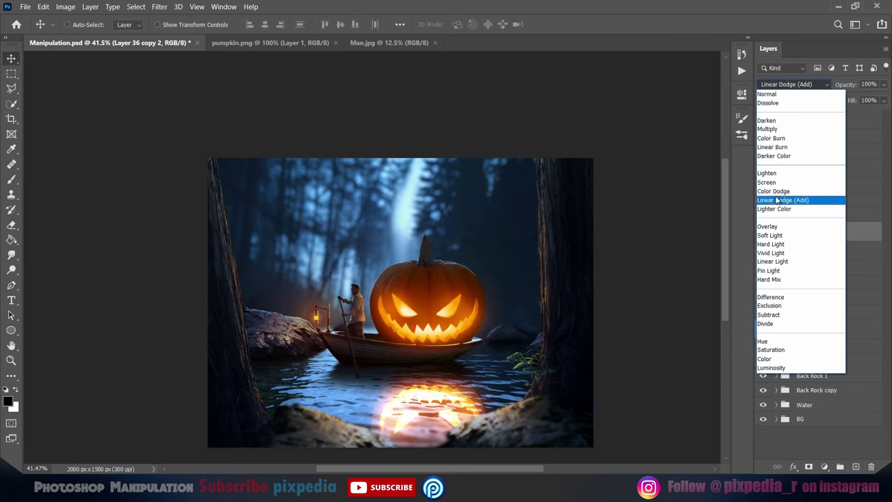
click(795, 173)
Use Blend If to let dark water show through, and set the reflection to Linear Dodge (Add)
key(e)
scroll(198, 315, up, 3)
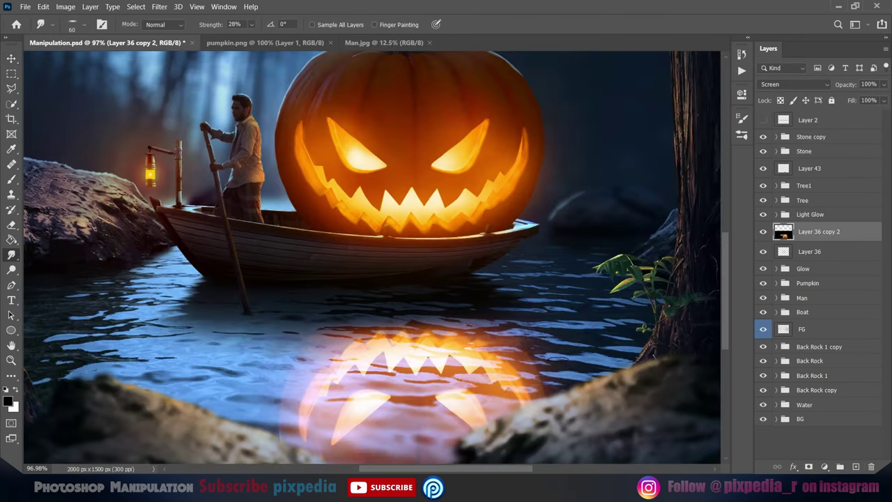
scroll(285, 388, down, 2)
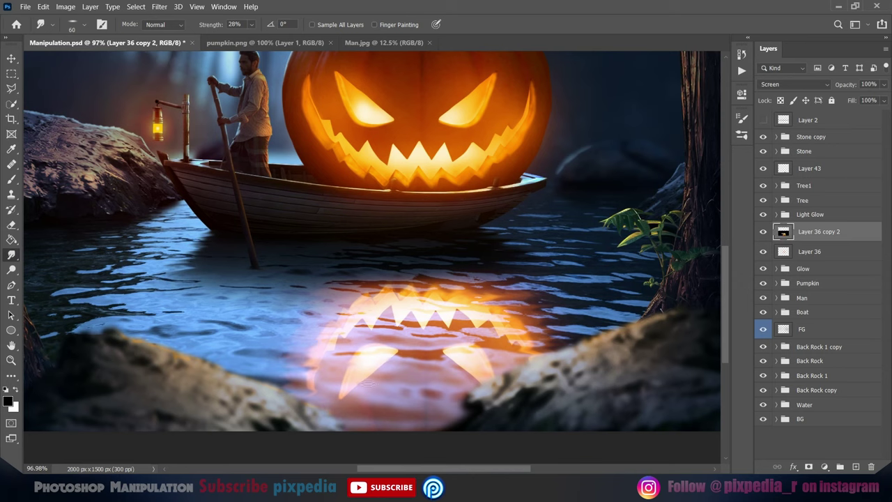
key(ctrl+0)
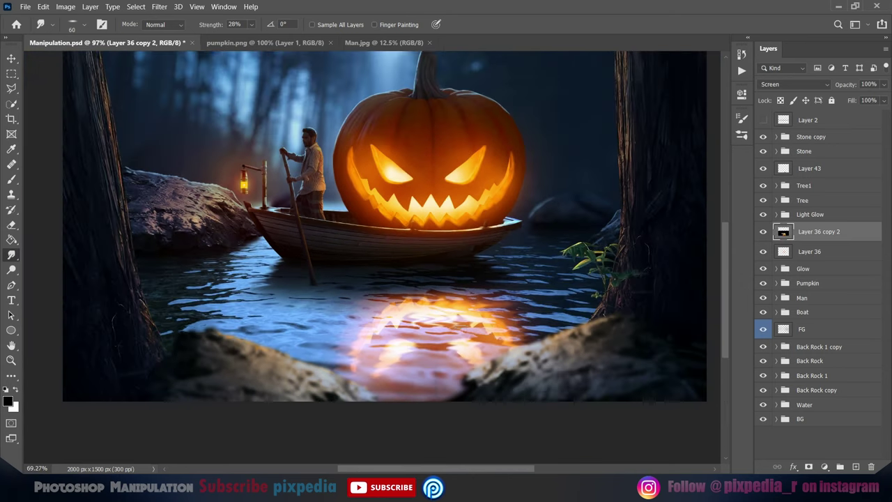
double_click(857, 231)
drag(552, 281, 564, 281)
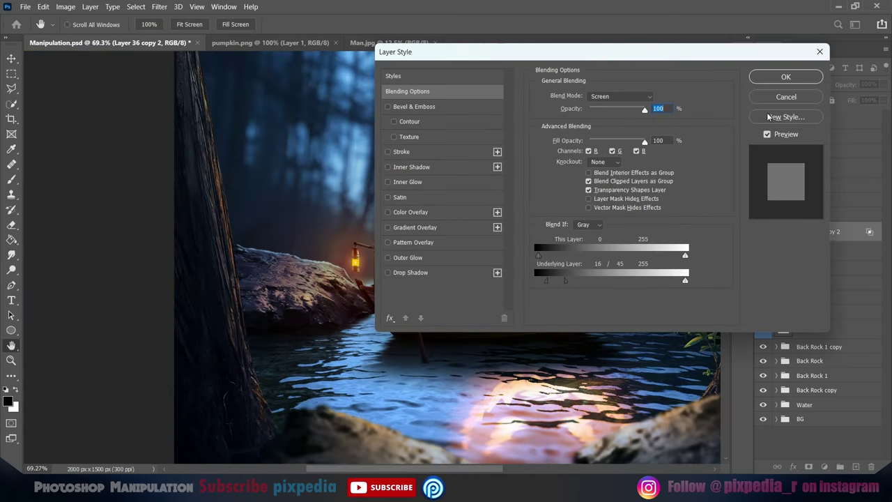
key(Return)
click(794, 83)
click(787, 195)
Apply a Motion Blur to the reflection and fade out its lower part
scroll(498, 327, up, 2)
click(159, 6)
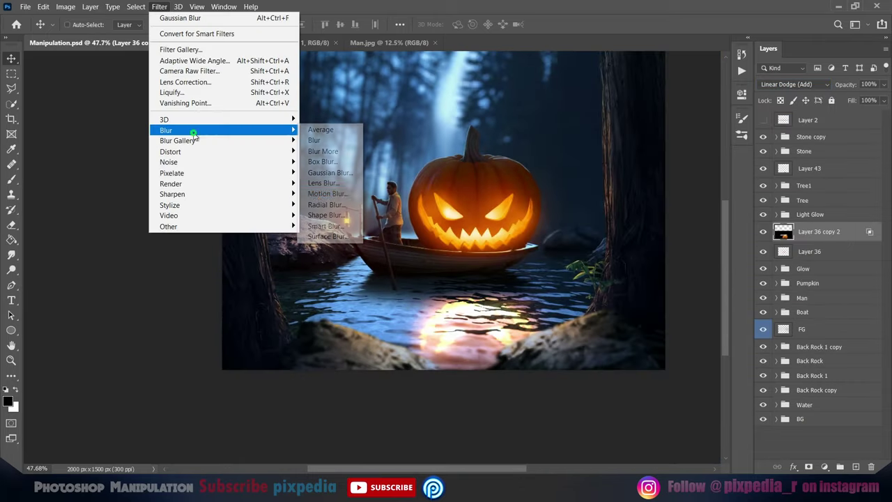
click(334, 193)
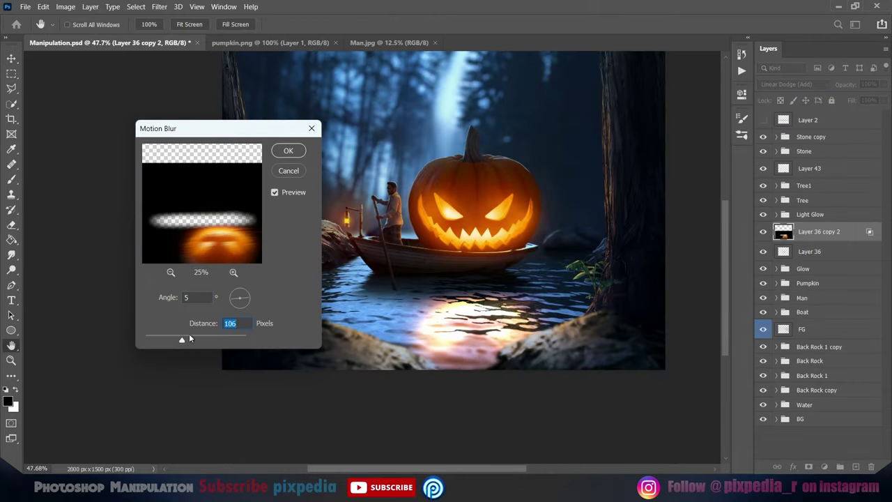
key(Return)
scroll(498, 342, up, 1)
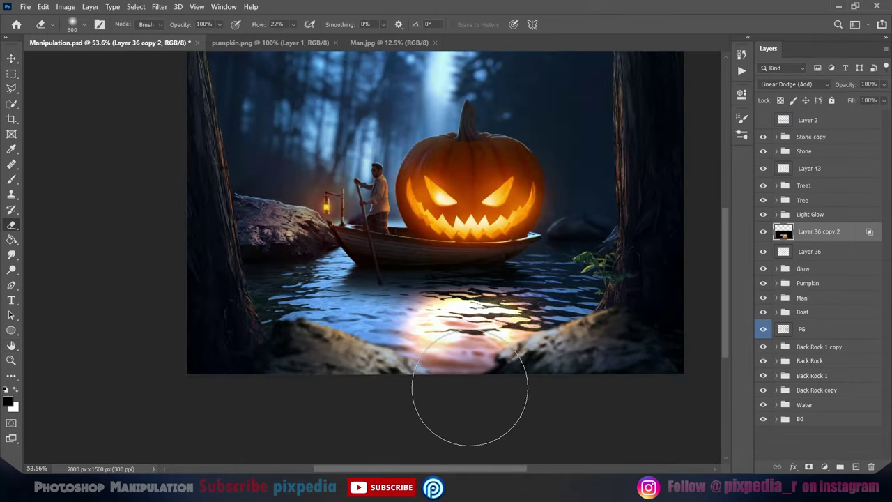
drag(470, 388, 501, 369)
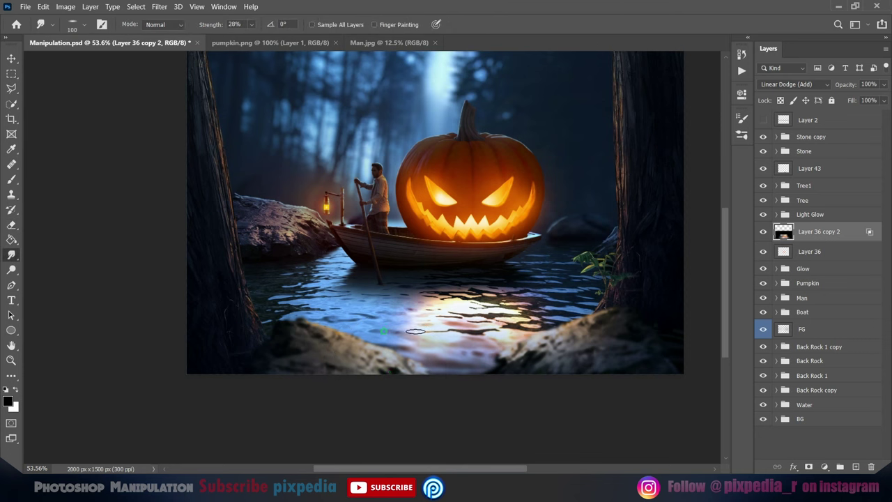
Duplicate the reflection in Linear Dodge (Add) with lowered fill strength
key(v)
scroll(414, 347, down, 2)
scroll(414, 347, up, 1)
key(ctrl+j)
click(793, 84)
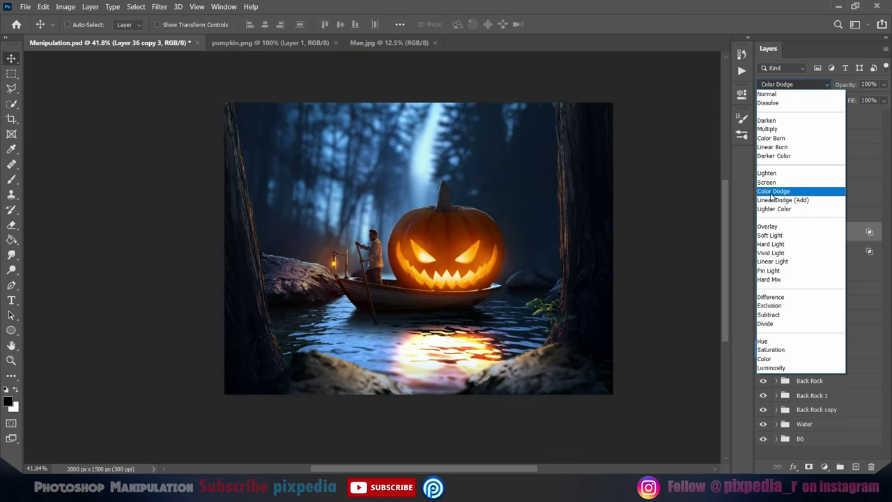
click(794, 197)
key(v)
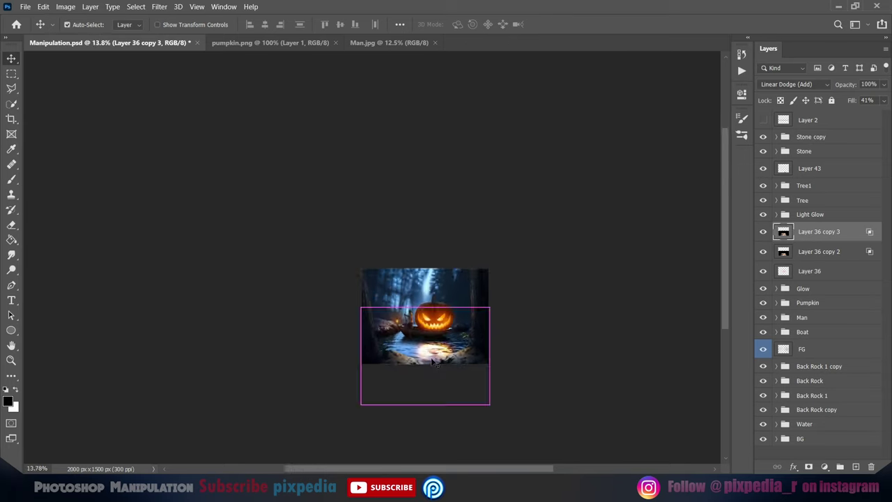
scroll(464, 352, down, 1)
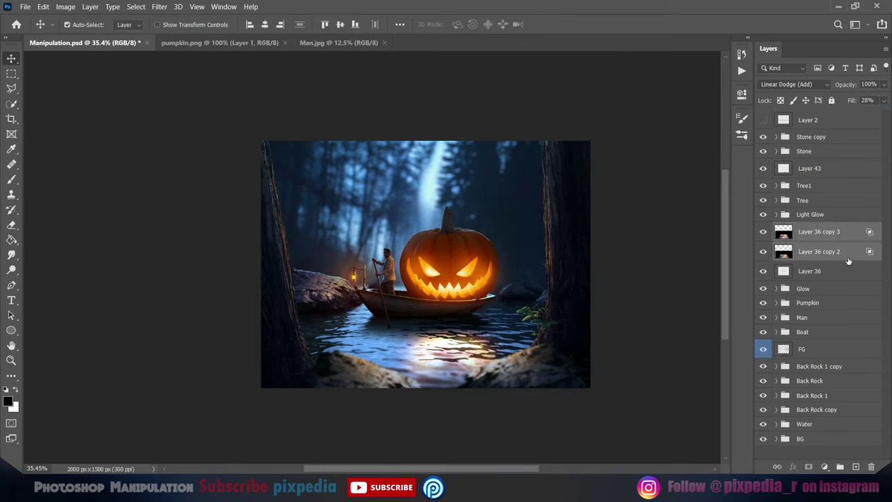
click(793, 83)
Paint an orange glow over the reflection on a new Color Dodge layer
click(794, 185)
key(ctrl+shift+alt+n)
scroll(750, 313, up, 1)
key(b)
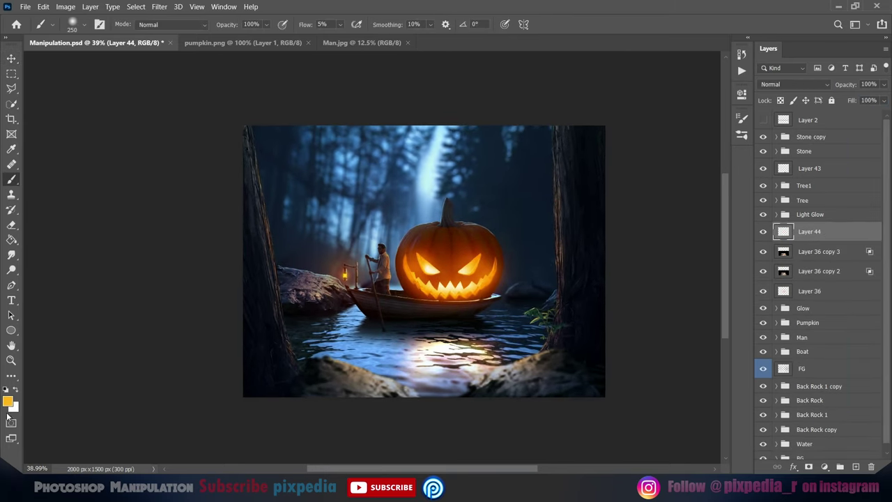
click(8, 402)
click(762, 100)
drag(418, 345, 481, 336)
key(v)
click(792, 84)
click(795, 185)
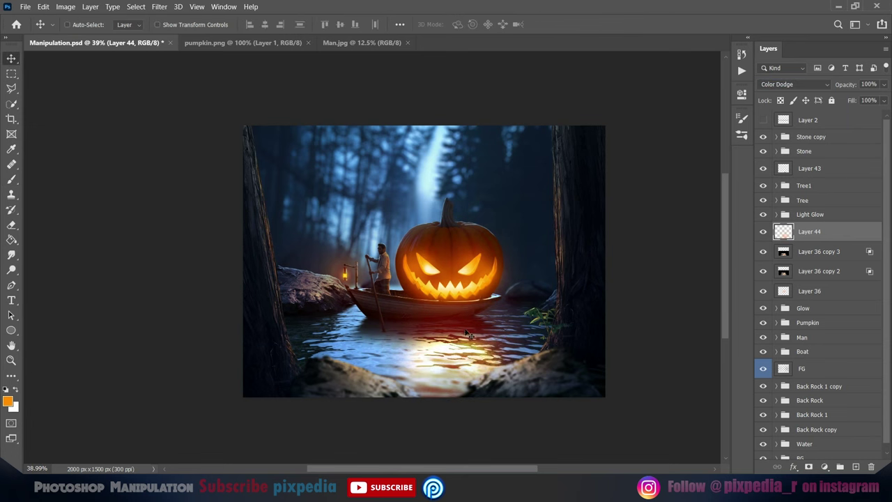
scroll(430, 392, down, 3)
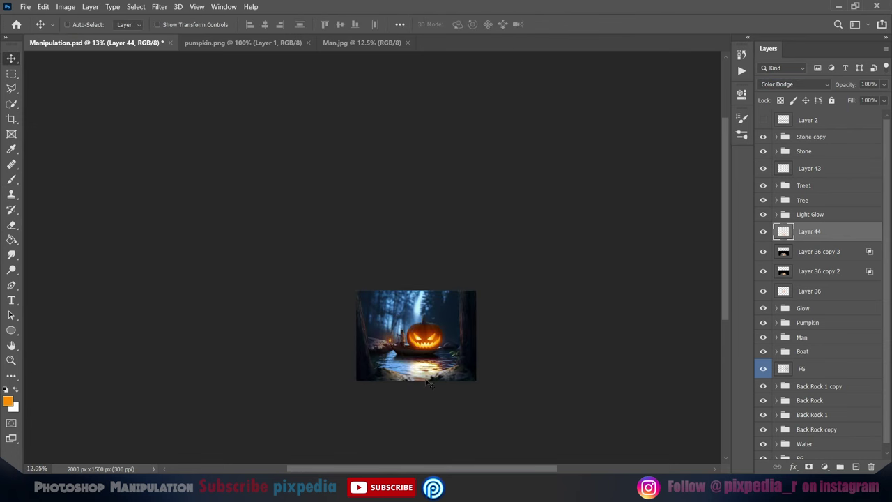
click(808, 338)
Duplicate the Man layer, flip it vertically below the boat, and set it to Screen
key(ctrl+j)
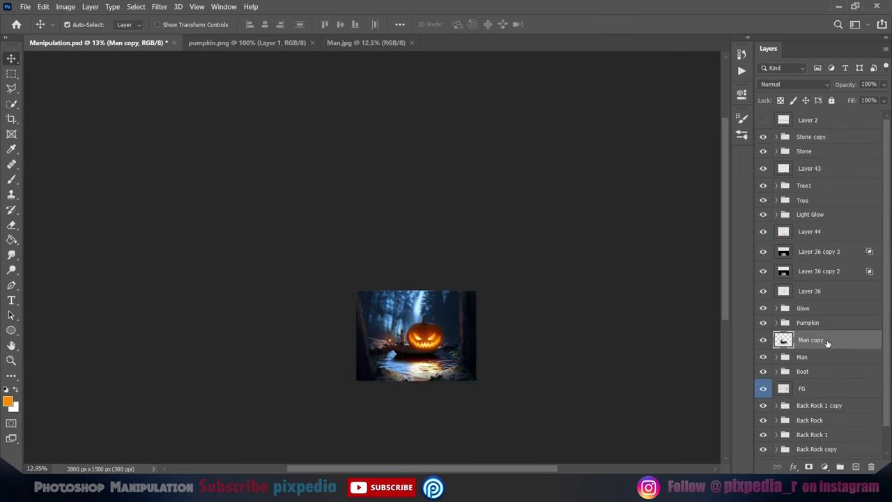
key(ctrl+t)
scroll(440, 239, up, 2)
right_click(466, 228)
click(474, 429)
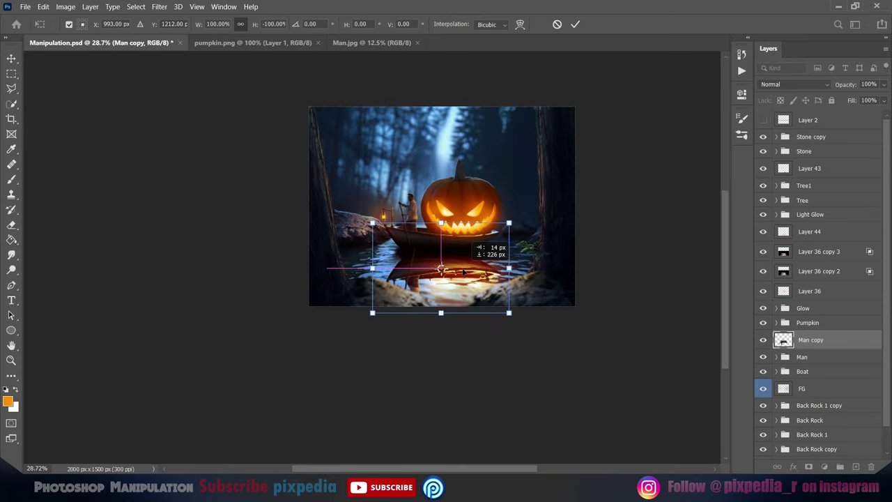
drag(474, 272, 487, 254)
key(Return)
scroll(418, 251, up, 3)
drag(418, 254, 418, 254)
click(794, 83)
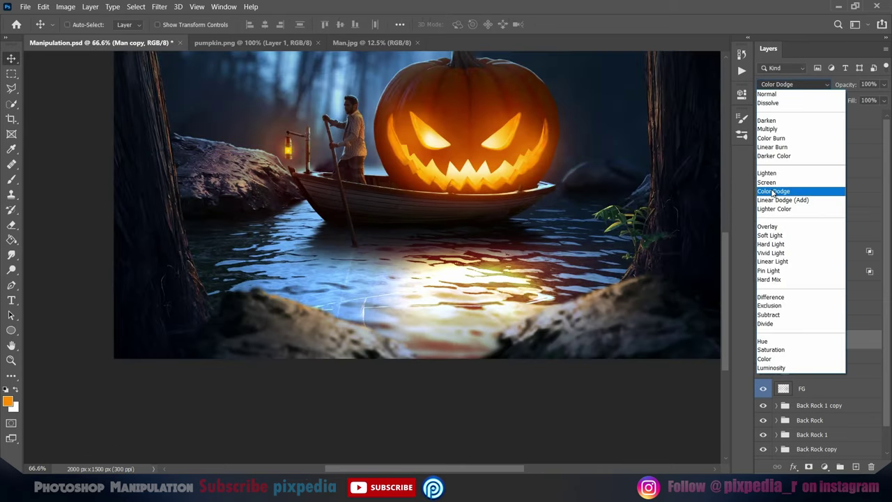
click(771, 184)
Brush soft light onto the water reflection on Layer 45 inside the Water group
key(e)
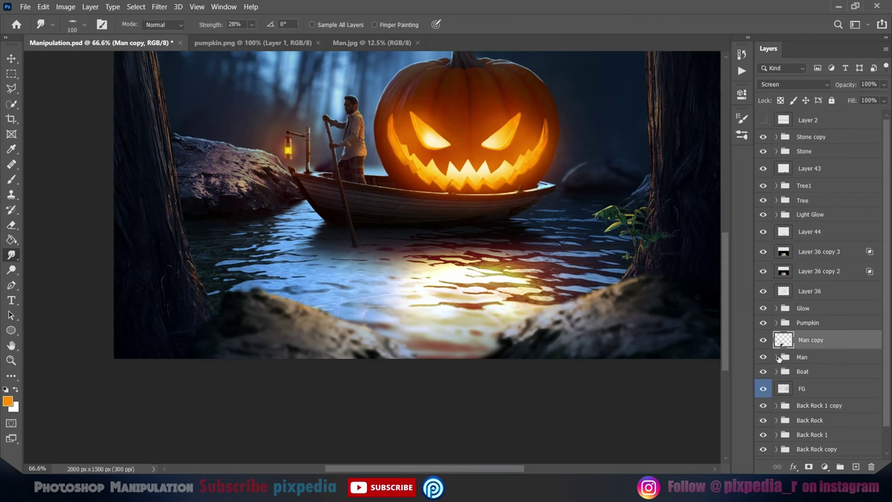
scroll(417, 209, down, 5)
key(v)
key(ctrl+0)
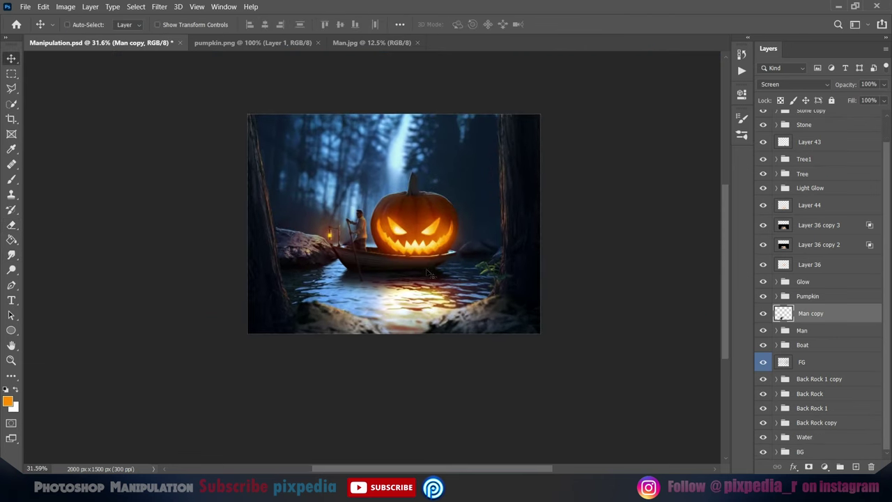
scroll(380, 348, up, 3)
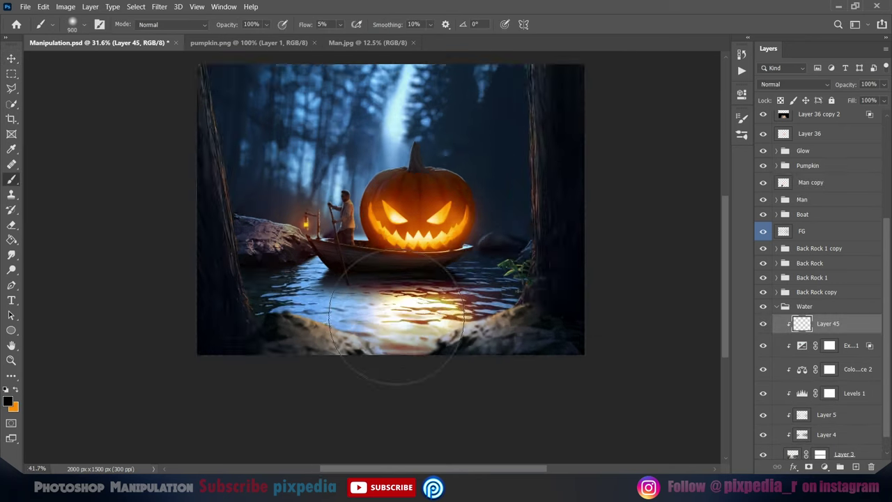
right_click(447, 317)
key(Escape)
scroll(319, 309, up, 3)
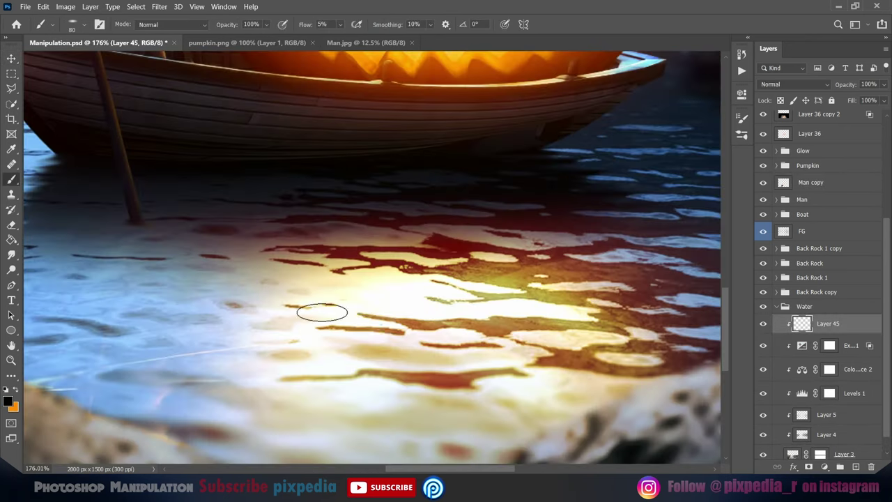
drag(319, 308, 530, 328)
scroll(444, 310, down, 3)
click(776, 307)
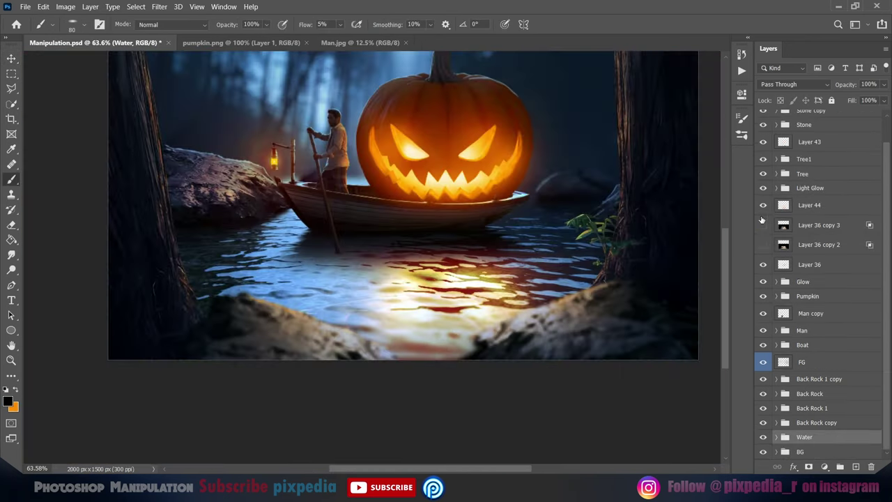
Make Layer 36 copy 3 and Layer 36 copy 2 visible
click(808, 205)
key(e)
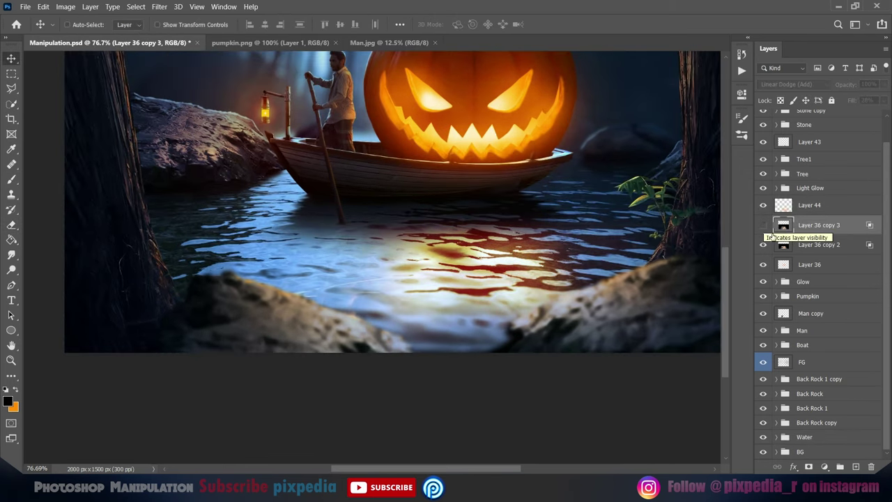
click(762, 224)
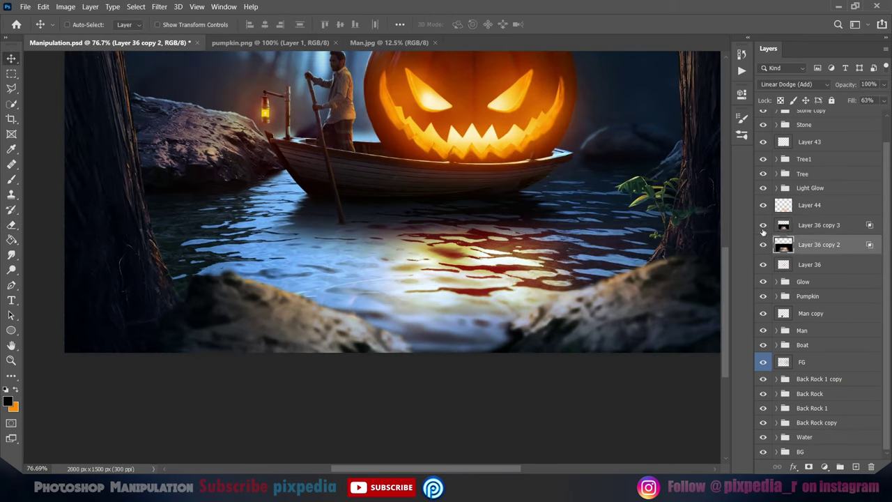
click(794, 83)
click(787, 195)
scroll(431, 275, down, 4)
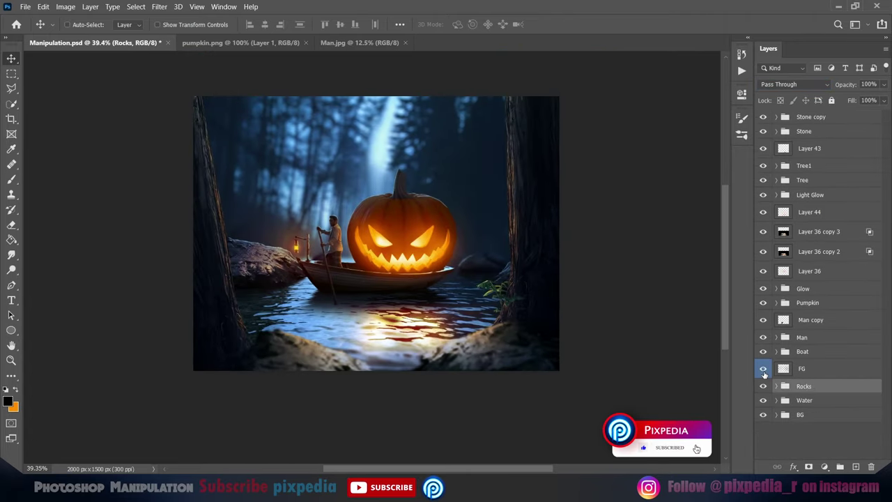
Paint light-blue haze with a 1000 px soft brush on a new layer named FG
click(829, 319)
key(i)
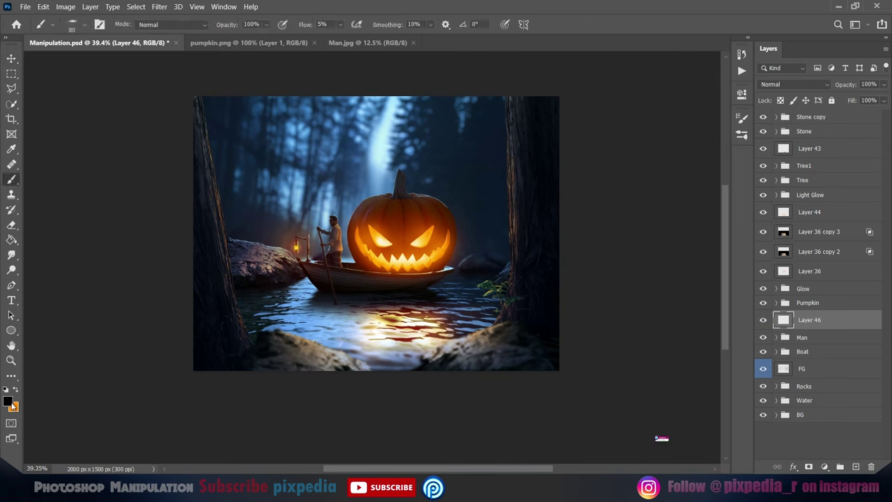
click(8, 401)
click(756, 101)
key(b)
right_click(387, 202)
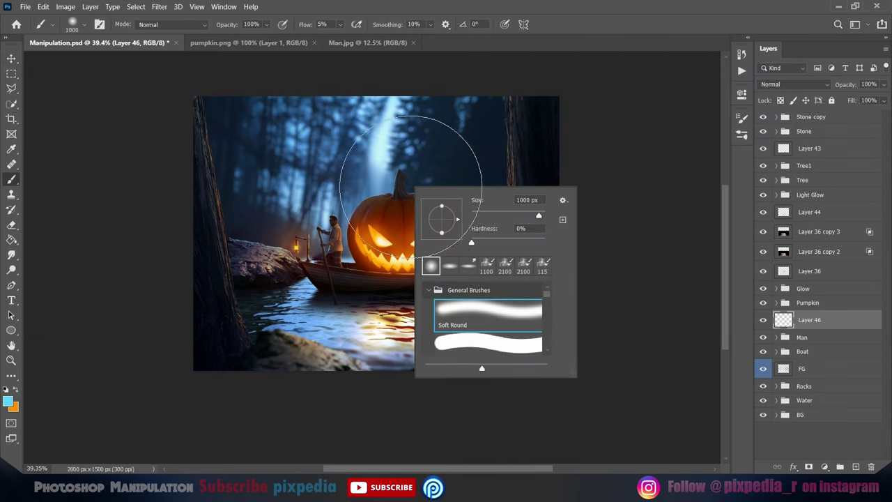
key(Return)
click(794, 84)
key(Escape)
scroll(418, 295, down, 1)
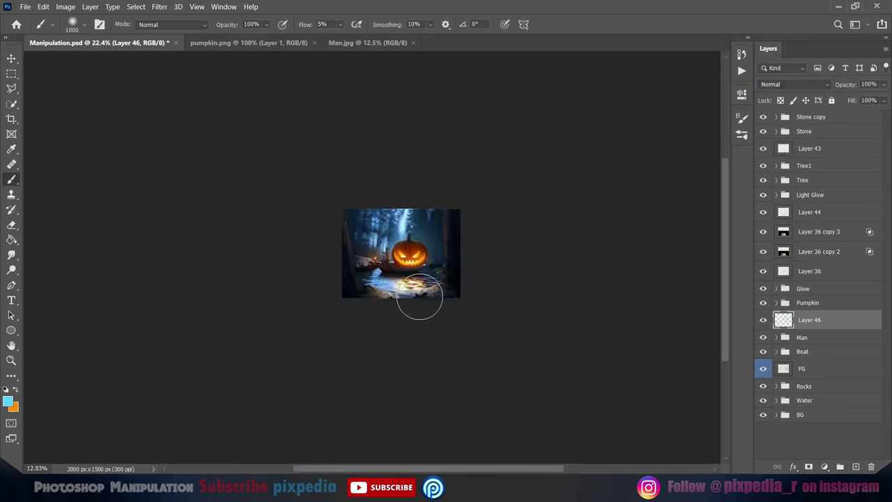
double_click(810, 319)
text(FG)
key(Return)
Paint Layer 46 above Rocks at 1% brush flow and set it to 72% opacity
key(ctrl+shift+alt+n)
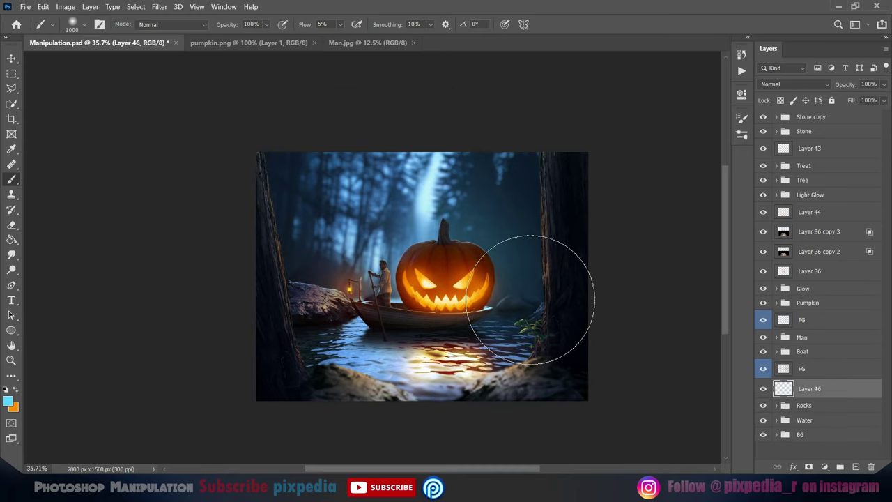
right_click(325, 295)
key(Return)
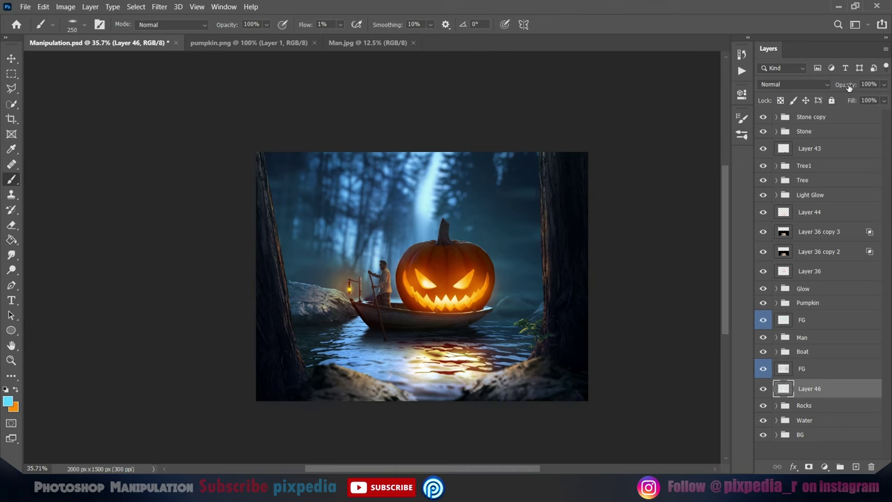
key(v)
key(7)
key(2)
scroll(432, 322, up, 1)
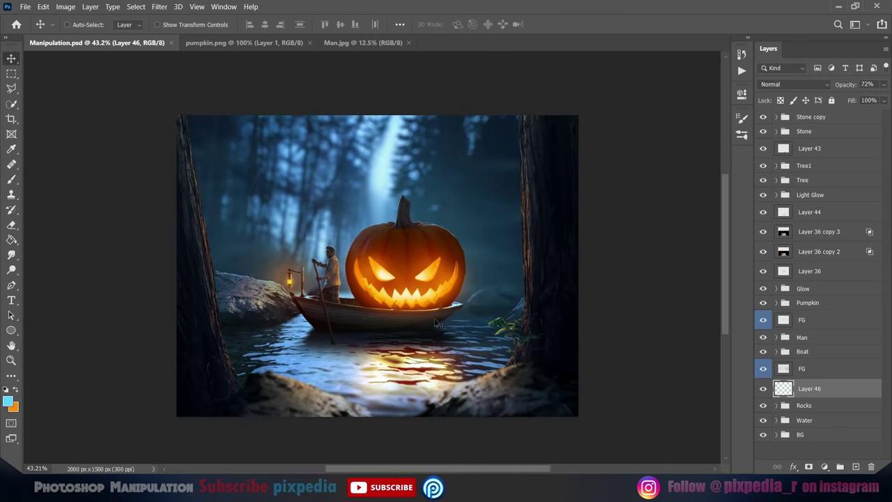
Add Color Dodge Layer 47 to the Water group, slightly enlarge its orange glow, set 78% fill
scroll(278, 337, up, 4)
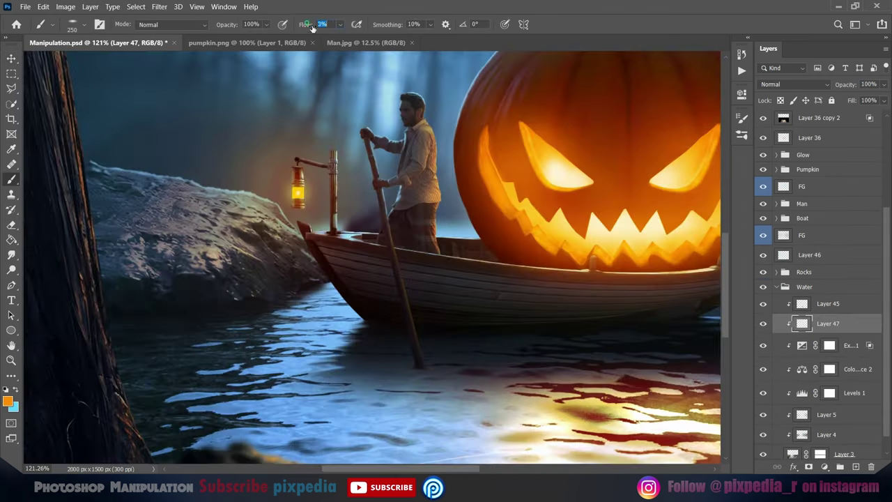
click(794, 84)
click(794, 202)
double_click(860, 323)
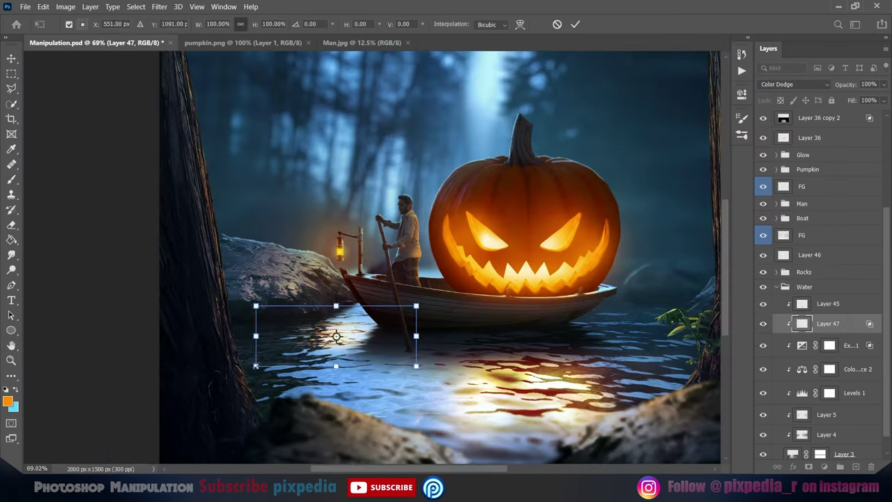
drag(255, 365, 256, 366)
key(r)
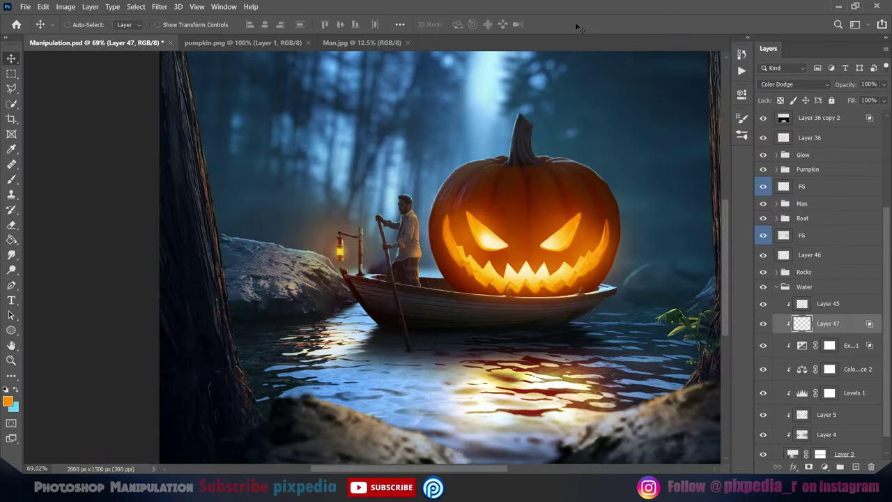
scroll(328, 321, up, 3)
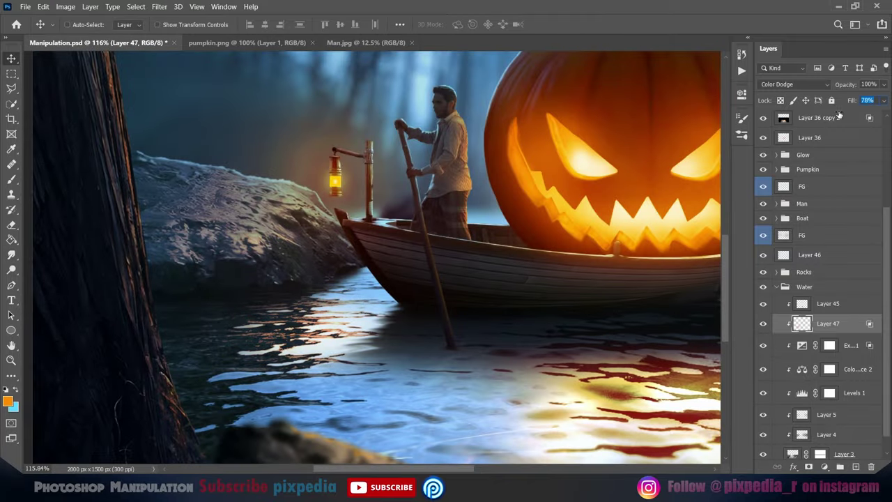
key(ctrl+0)
click(776, 286)
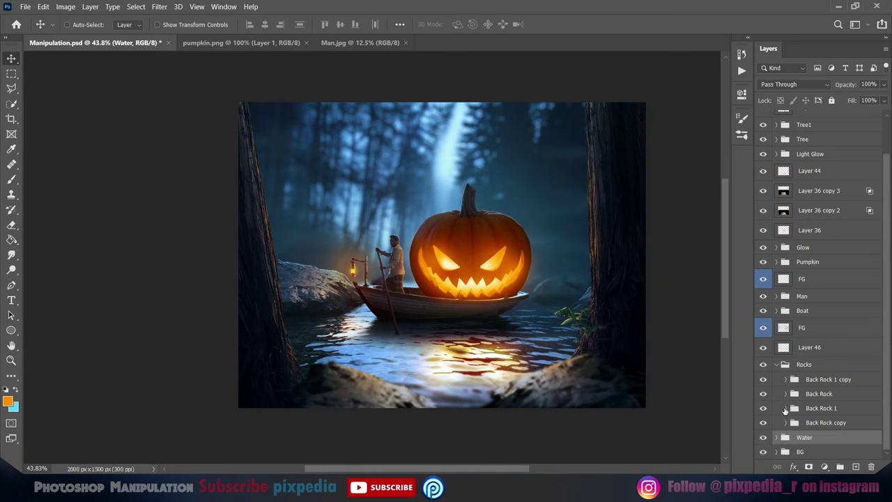
Refine the Hue/Saturation 8 mask in the Man group with the brush
click(785, 408)
double_click(811, 300)
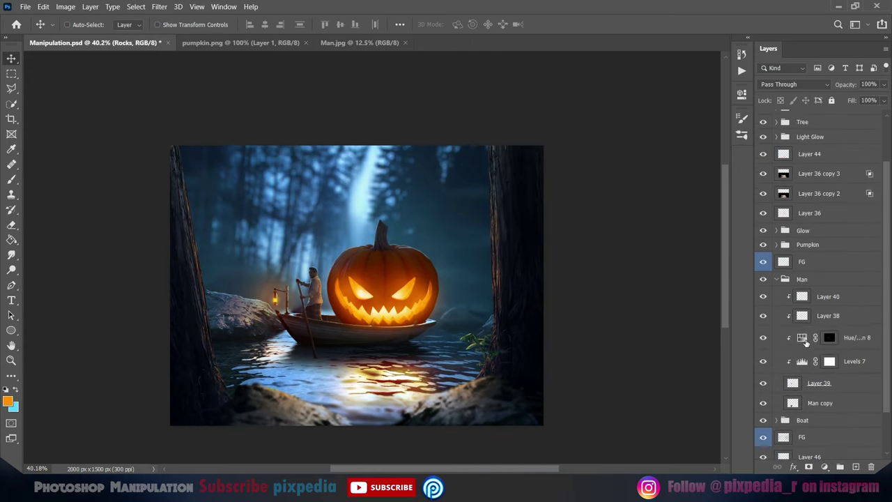
click(829, 337)
key(b)
scroll(319, 209, up, 4)
scroll(328, 244, up, 3)
scroll(340, 267, up, 2)
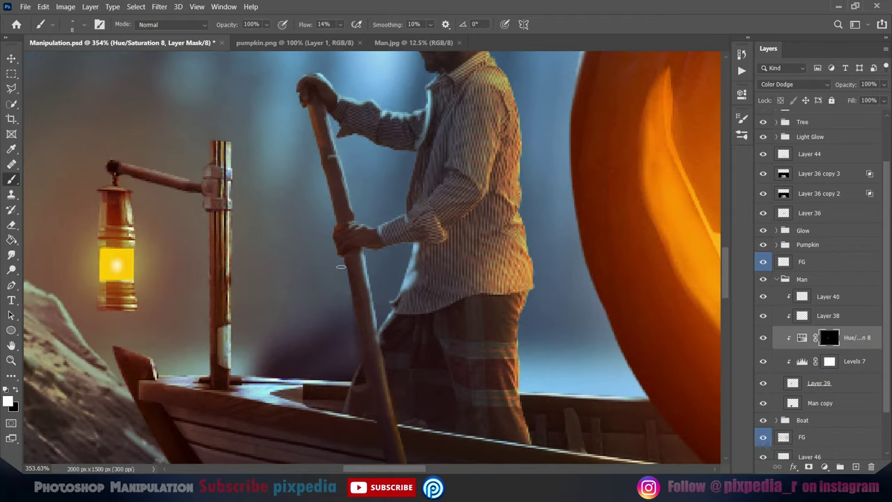
scroll(446, 242, down, 3)
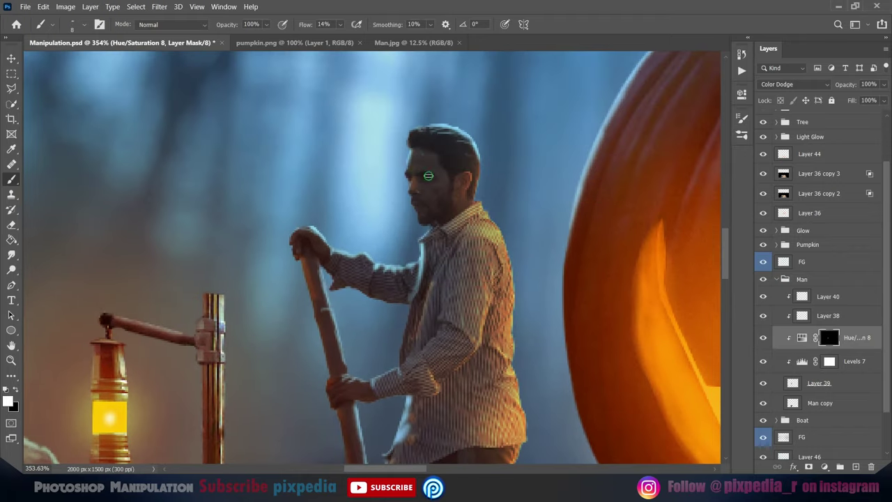
scroll(428, 174, down, 2)
scroll(377, 244, down, 3)
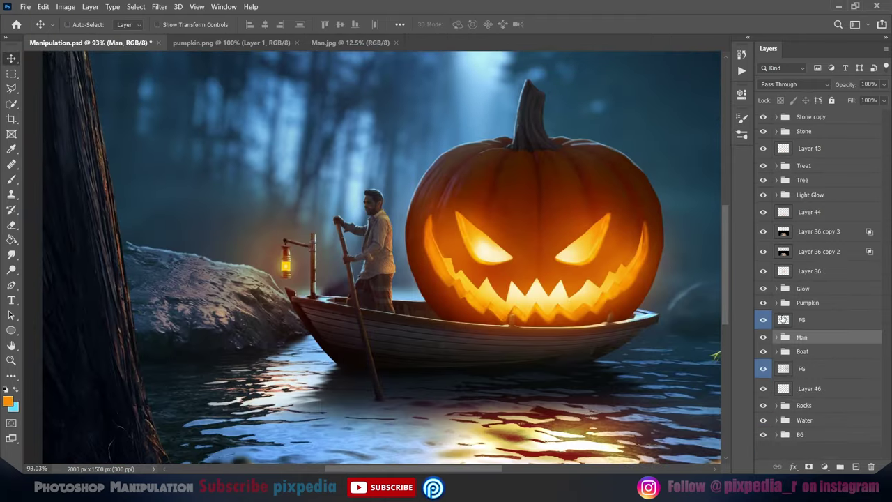
Set colorized Hue/Saturation 15 to Color Dodge, invert its mask, and paint white on the lantern pole and arm
click(781, 178)
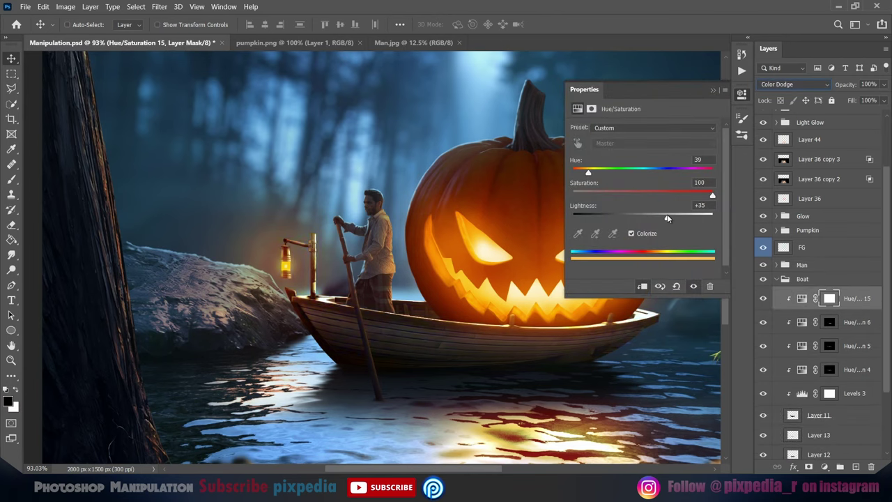
key(ctrl+i)
key(b)
scroll(347, 227, up, 5)
key(x)
scroll(382, 249, down, 3)
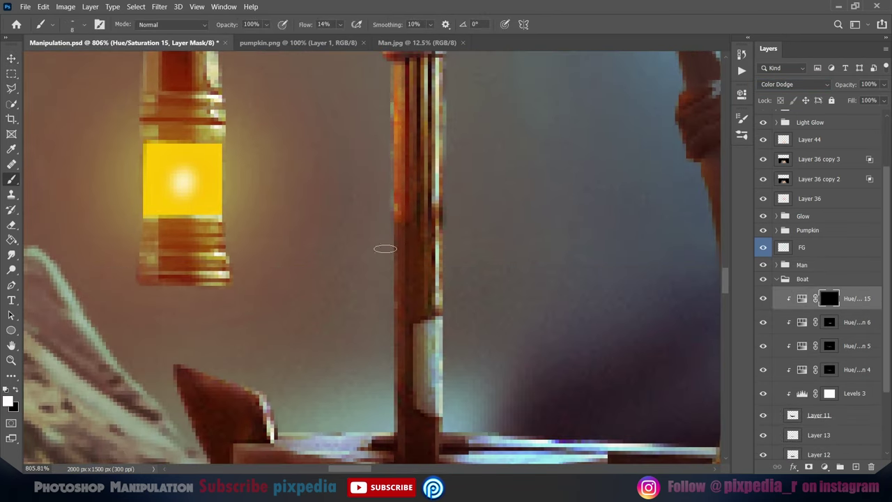
drag(428, 146, 428, 300)
drag(361, 314, 488, 293)
Extend the glow along the pole, then set the brush to 90 px at 5% flow
scroll(384, 265, up, 3)
drag(314, 233, 463, 275)
scroll(464, 275, down, 5)
right_click(411, 216)
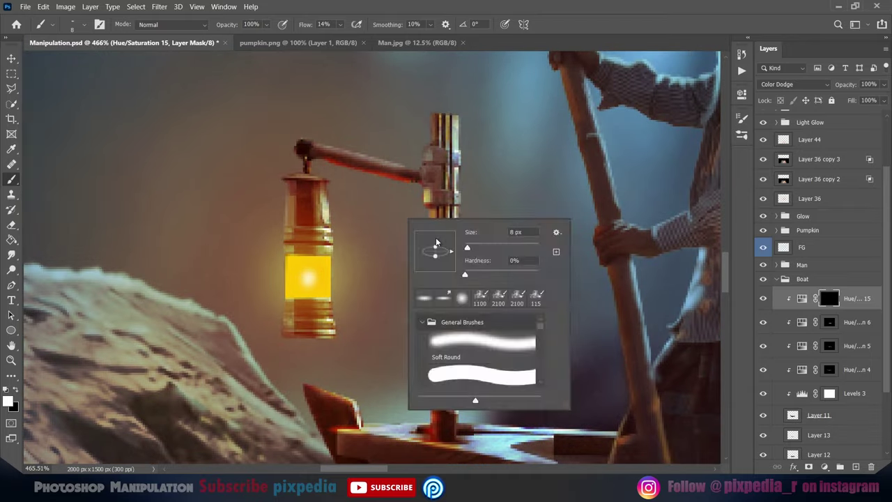
drag(429, 249, 460, 249)
key(Return)
scroll(423, 246, up, 4)
scroll(424, 245, down, 5)
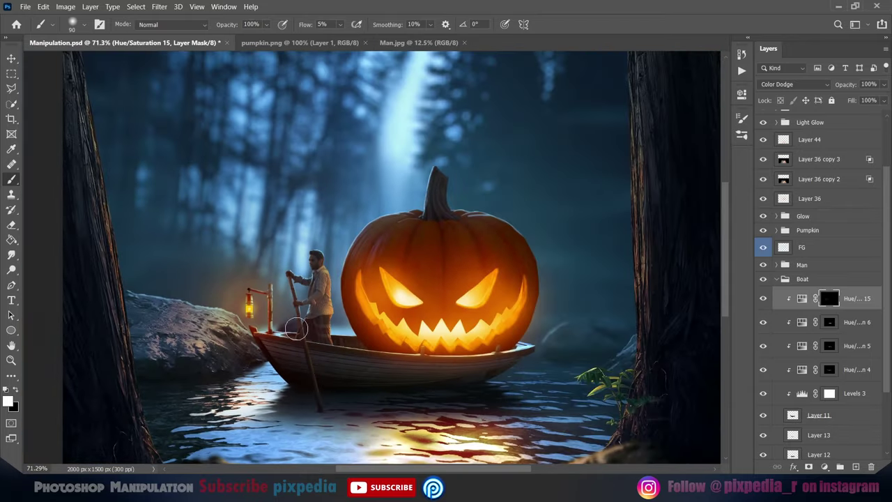
scroll(299, 334, up, 3)
scroll(328, 209, up, 2)
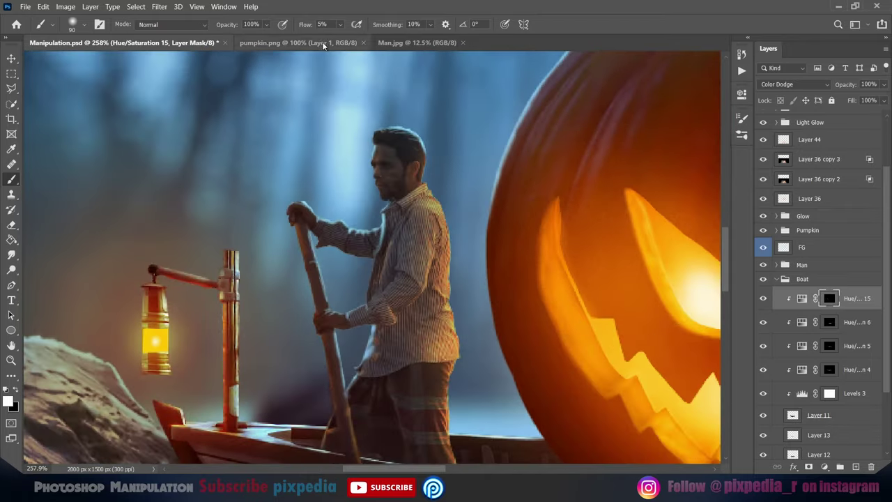
scroll(323, 347, down, 5)
scroll(322, 346, down, 2)
Collapse the Boat group and check the Levels 2 adjustment in the Stone group
scroll(323, 347, up, 1)
key(v)
click(776, 279)
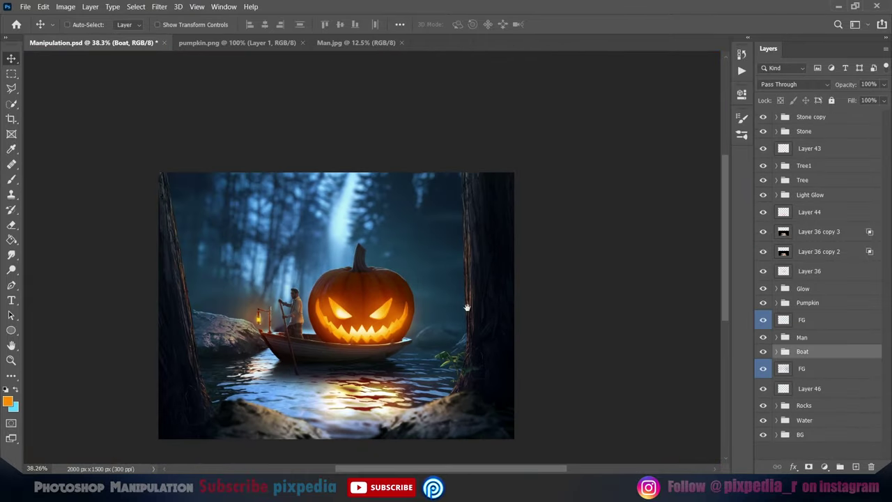
click(775, 131)
click(801, 221)
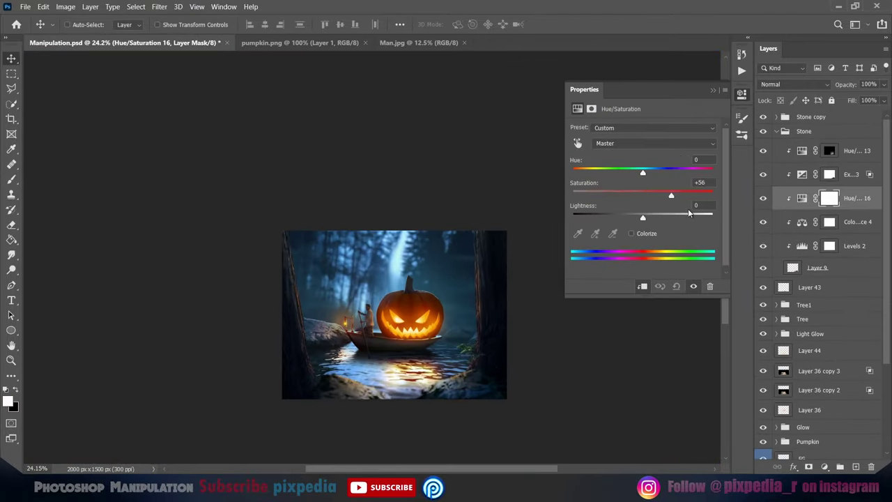
click(711, 91)
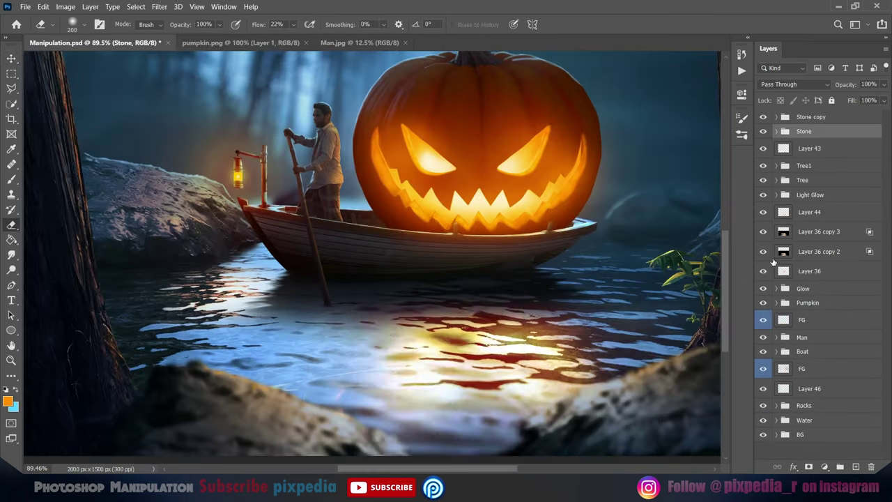
Select Layer 36 copy 2 and set the eraser flow to 1% for the reflection edges
click(801, 251)
right_click(359, 281)
key(Escape)
scroll(385, 352, up, 2)
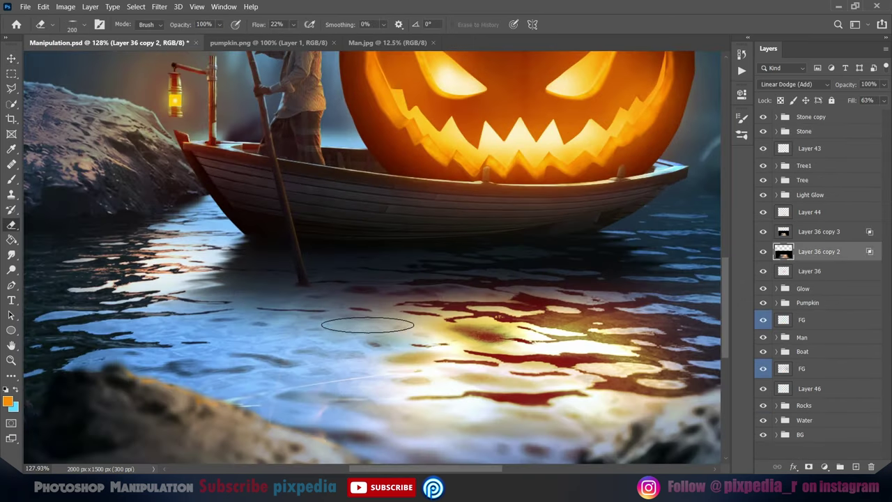
scroll(427, 386, down, 3)
scroll(324, 343, down, 1)
drag(258, 24, 245, 65)
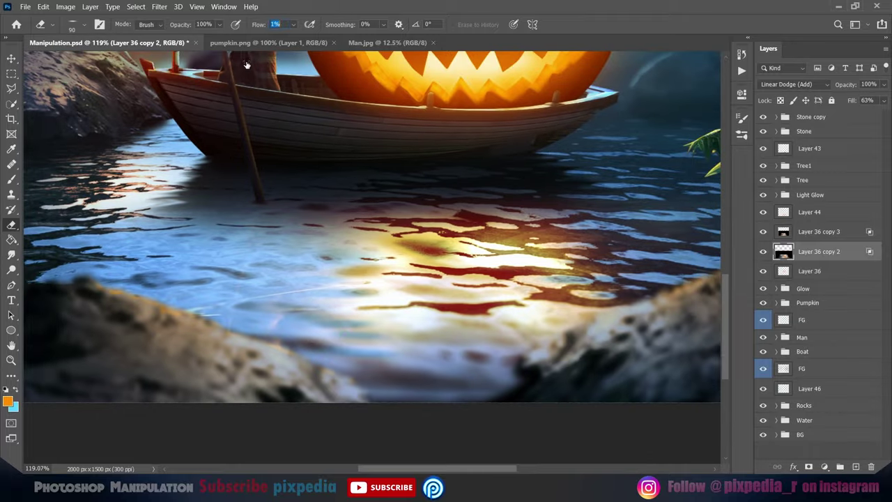
Group both reflection copies and Layer 44 into the Ref group
key(v)
key(ctrl+0)
shift+click(808, 231)
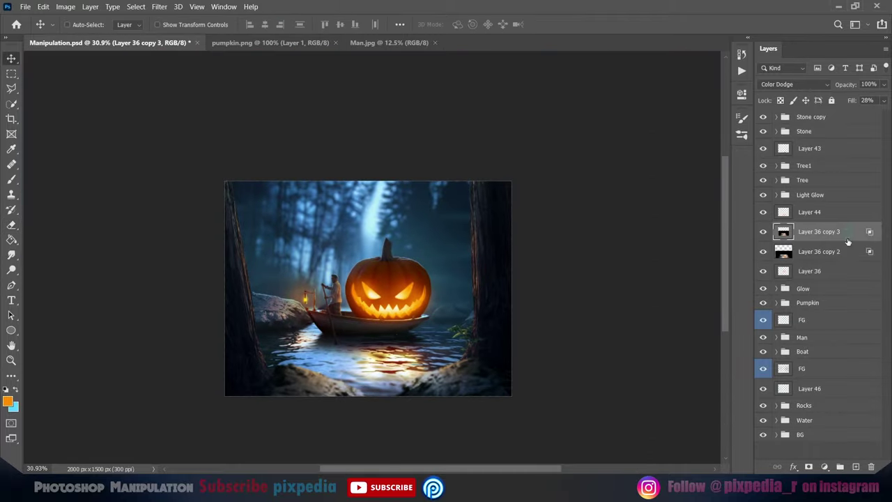
key(ctrl+g)
drag(764, 211, 785, 232)
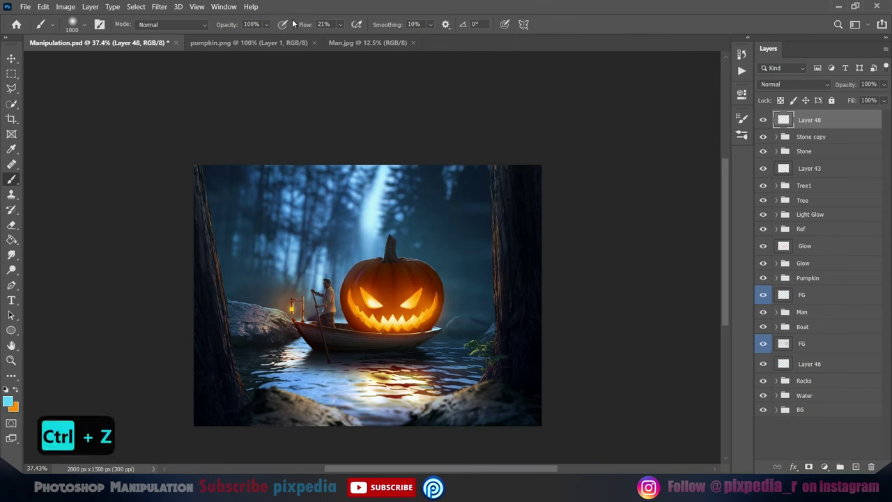
Choose a new foreground colour, save the document, and rename the top layer FG
click(8, 401)
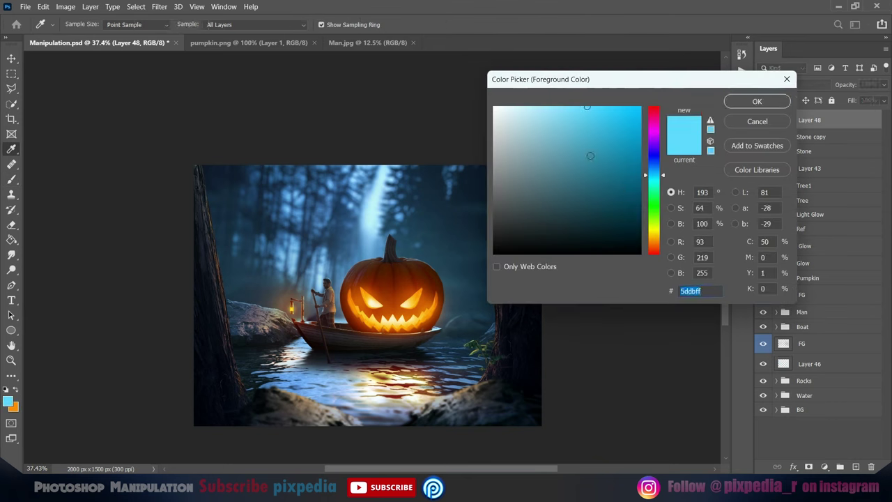
click(756, 101)
key(ctrl+s)
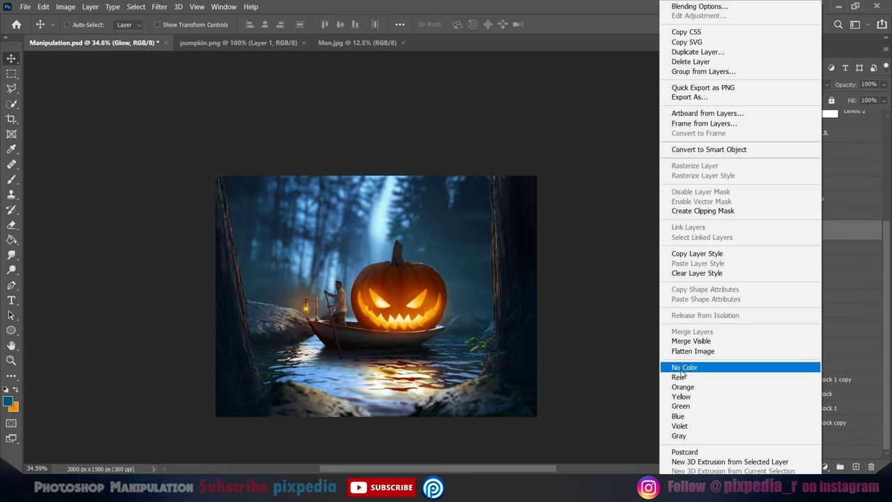
double_click(810, 119)
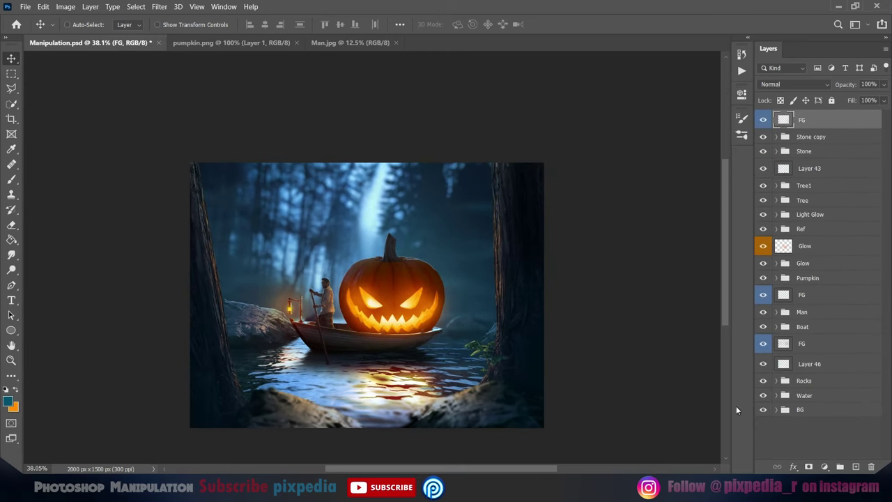
Stamp visible layers into Layer 48 and lower exposure and highlights in Camera Raw
key(ctrl+alt+shift+e)
click(160, 6)
click(184, 67)
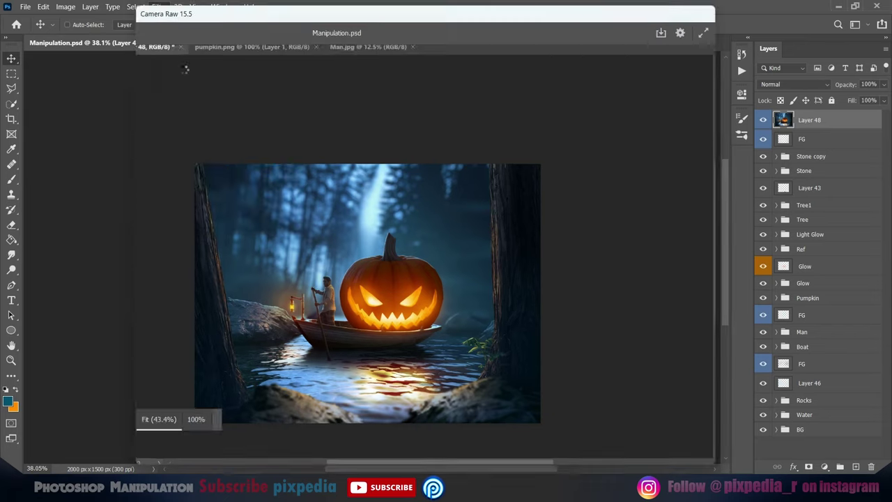
drag(617, 278, 615, 278)
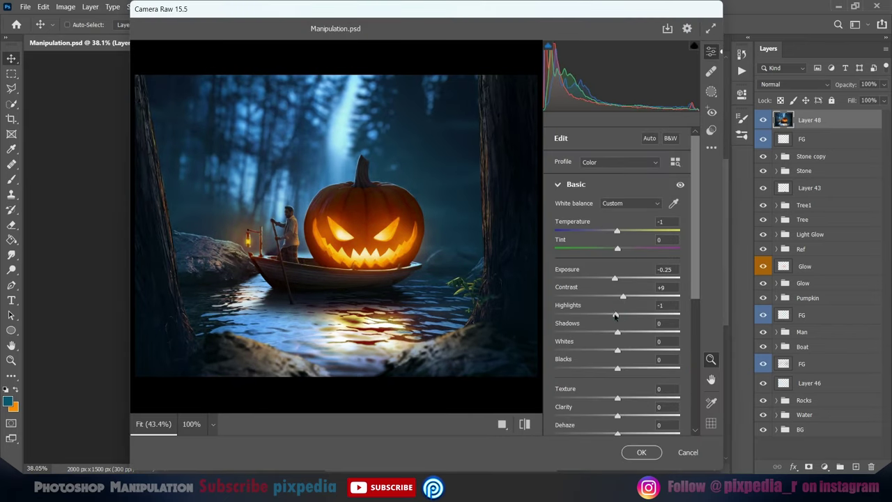
drag(617, 314, 607, 314)
drag(617, 350, 613, 367)
Boost aqua and blue saturation in the Camera Raw Color Mixer and apply the grade
scroll(557, 332, down, 1)
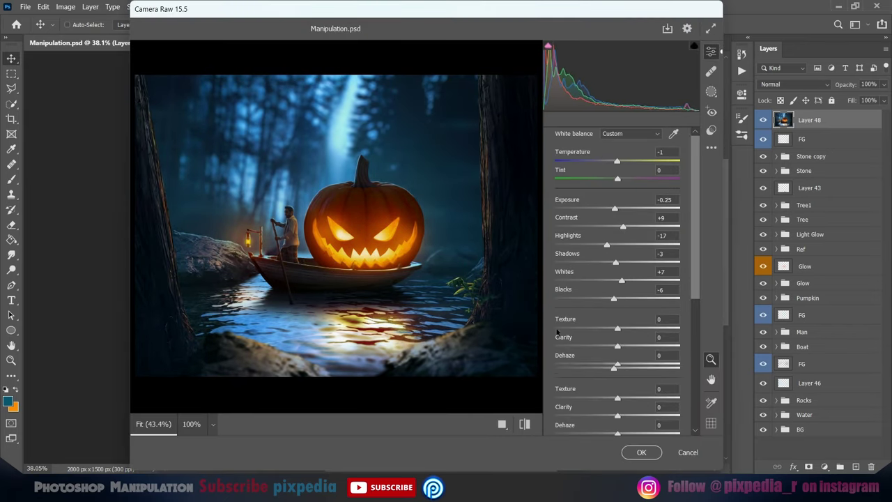
scroll(623, 339, down, 4)
drag(618, 272, 610, 272)
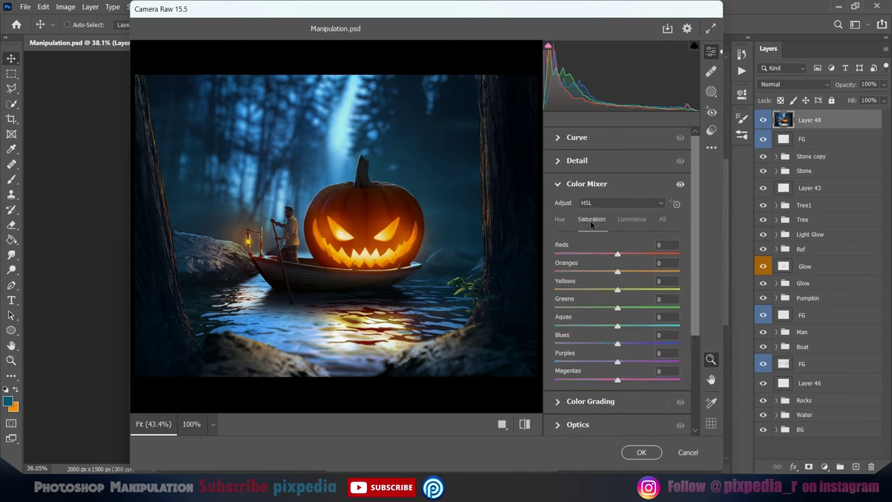
drag(616, 324, 627, 325)
drag(618, 343, 631, 343)
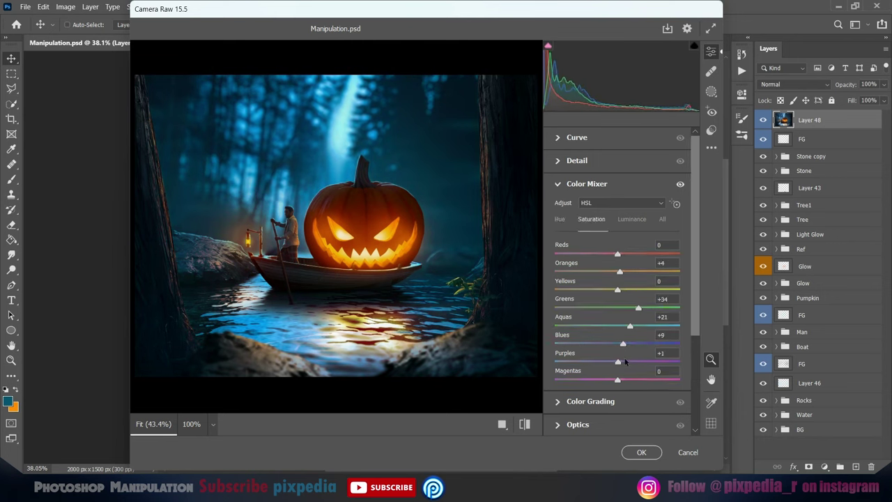
scroll(617, 381, down, 5)
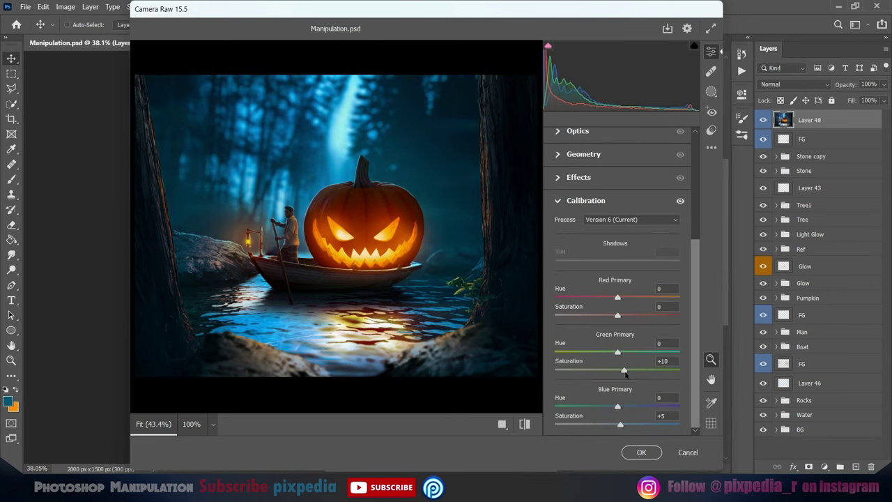
click(578, 177)
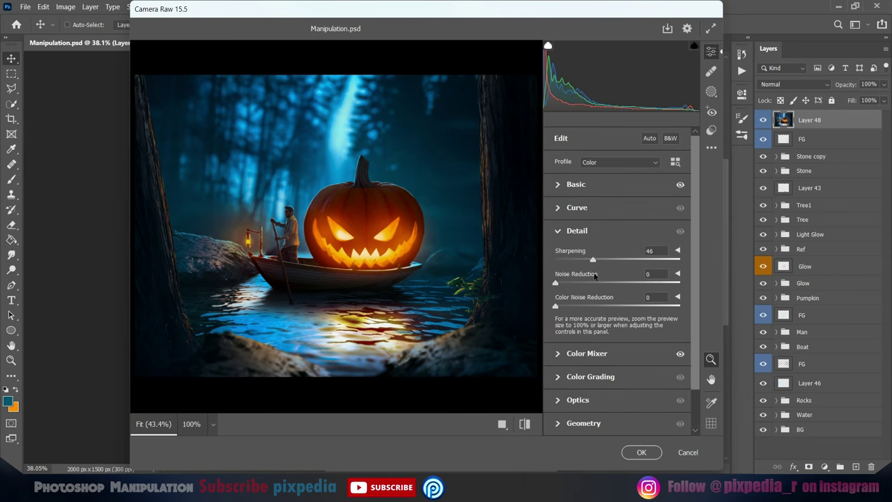
click(576, 230)
click(587, 253)
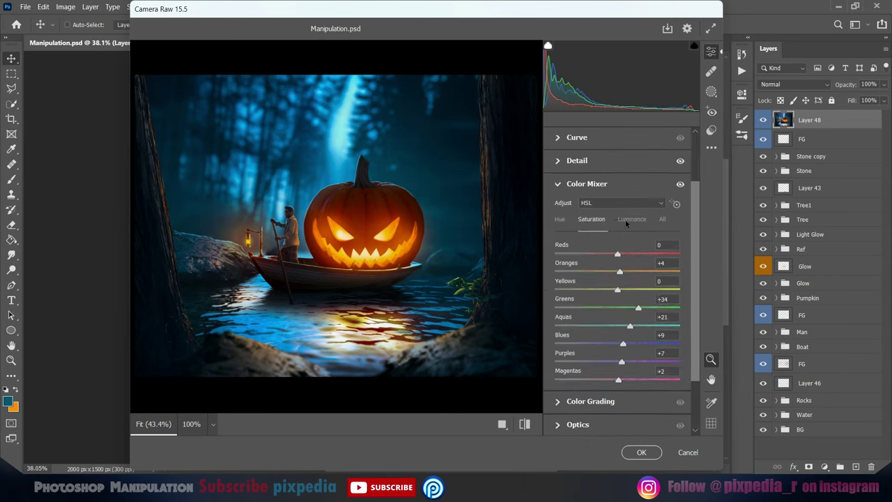
click(641, 451)
Add new Layer 50, save the document, and place it below Layer 49
key(ctrl+shift+alt+n)
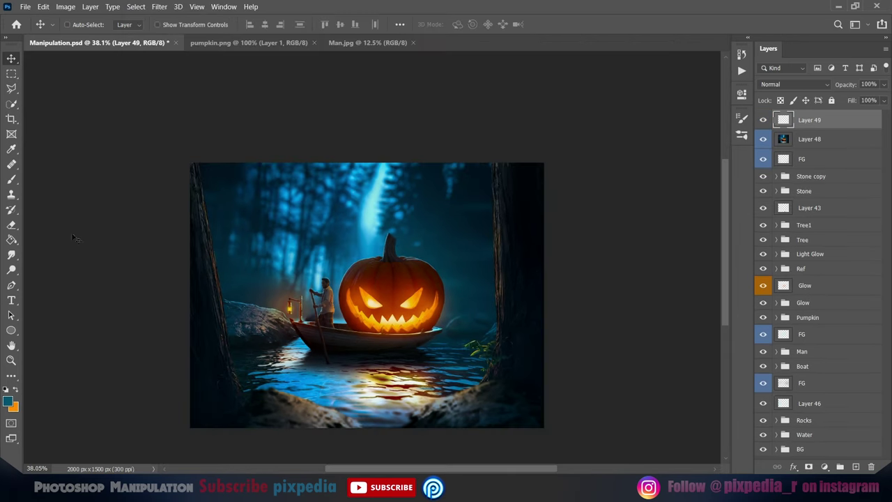
key(b)
right_click(390, 285)
key(Escape)
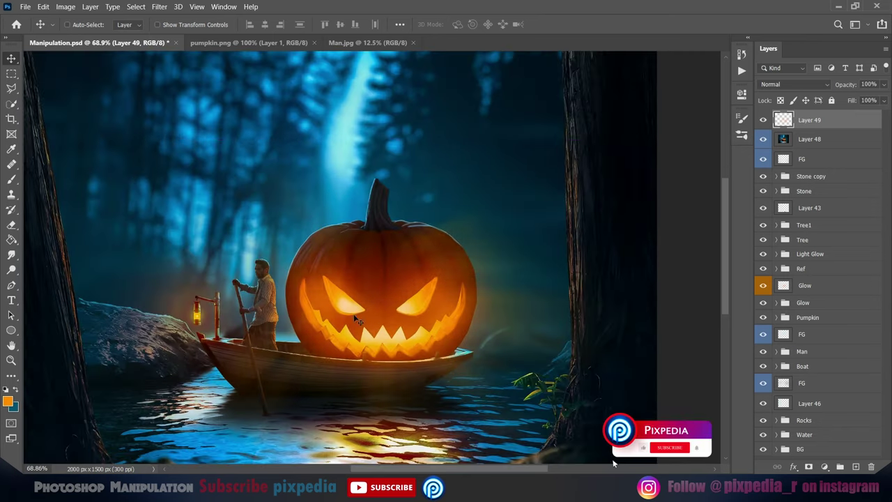
scroll(357, 319, down, 5)
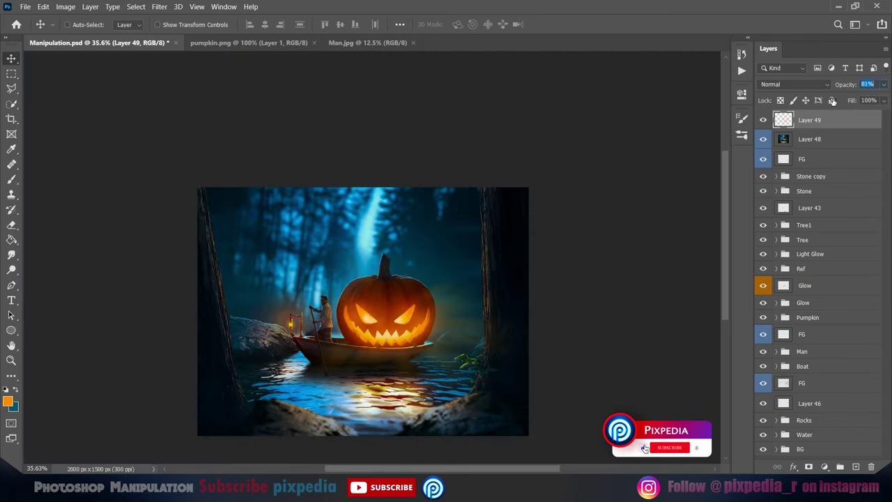
key(ctrl+s)
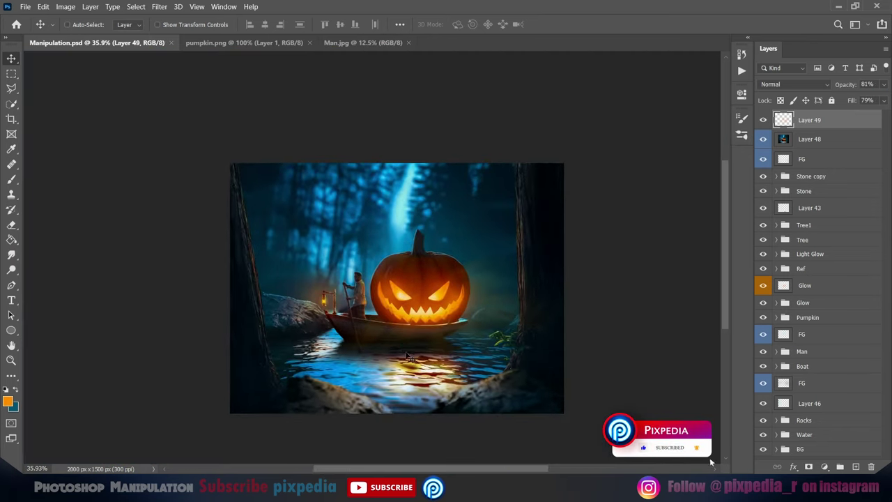
drag(782, 122, 782, 148)
key(b)
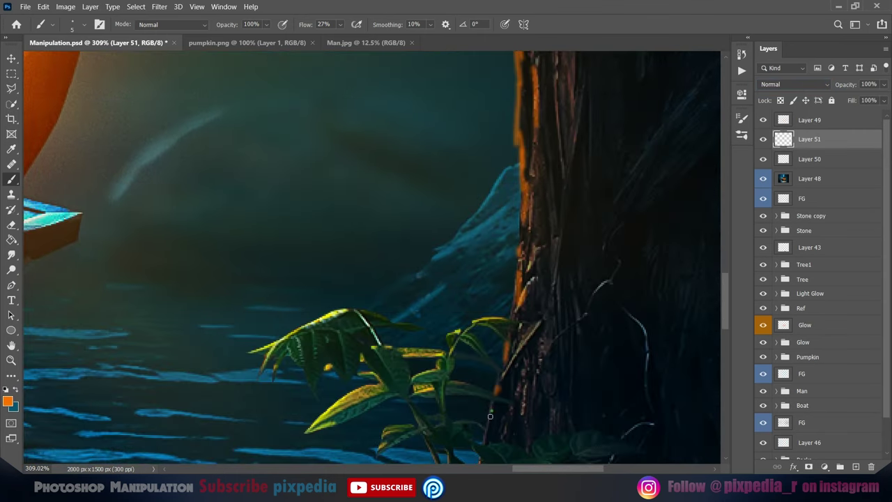
Paint orange rim light on the tree trunks and cyan bokeh dots on Layer 51, then save
scroll(496, 227, down, 3)
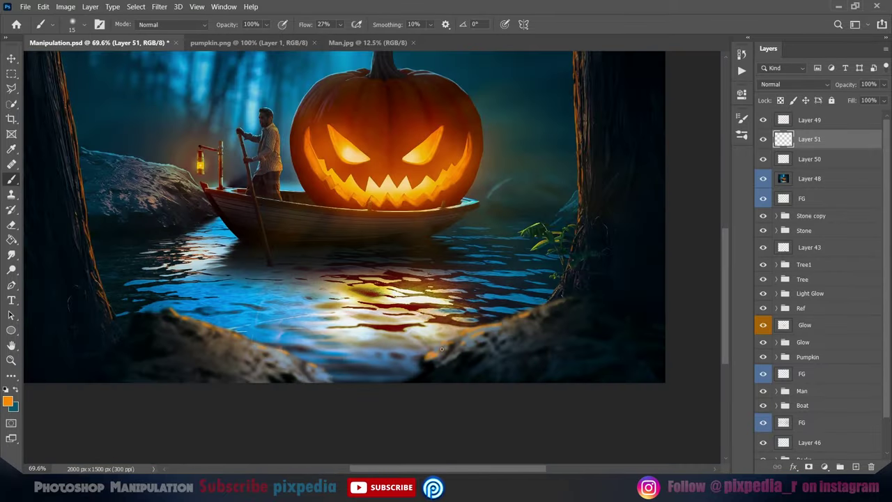
key(ctrl+s)
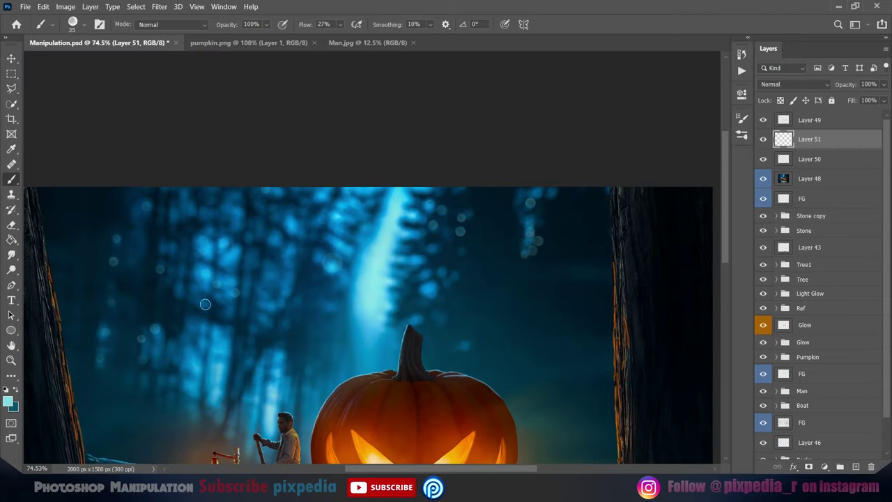
scroll(327, 301, down, 5)
alt+scroll(327, 279, down, 5)
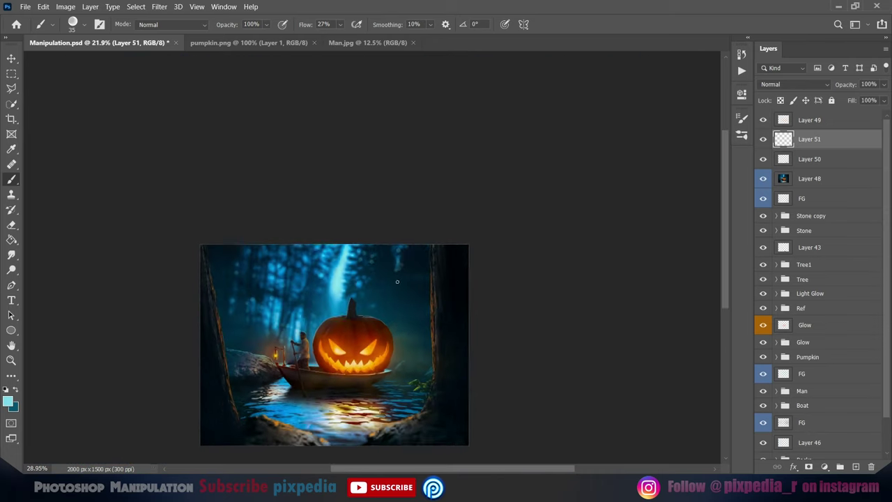
key(v)
alt+scroll(338, 279, up, 4)
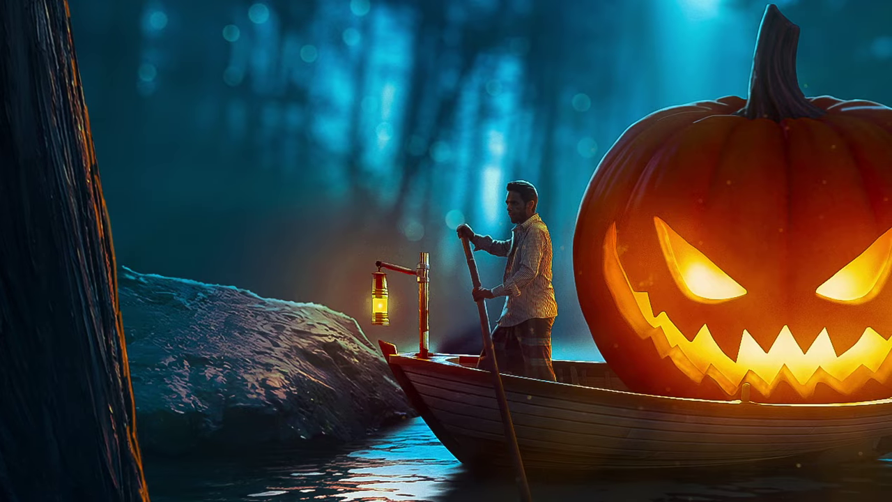